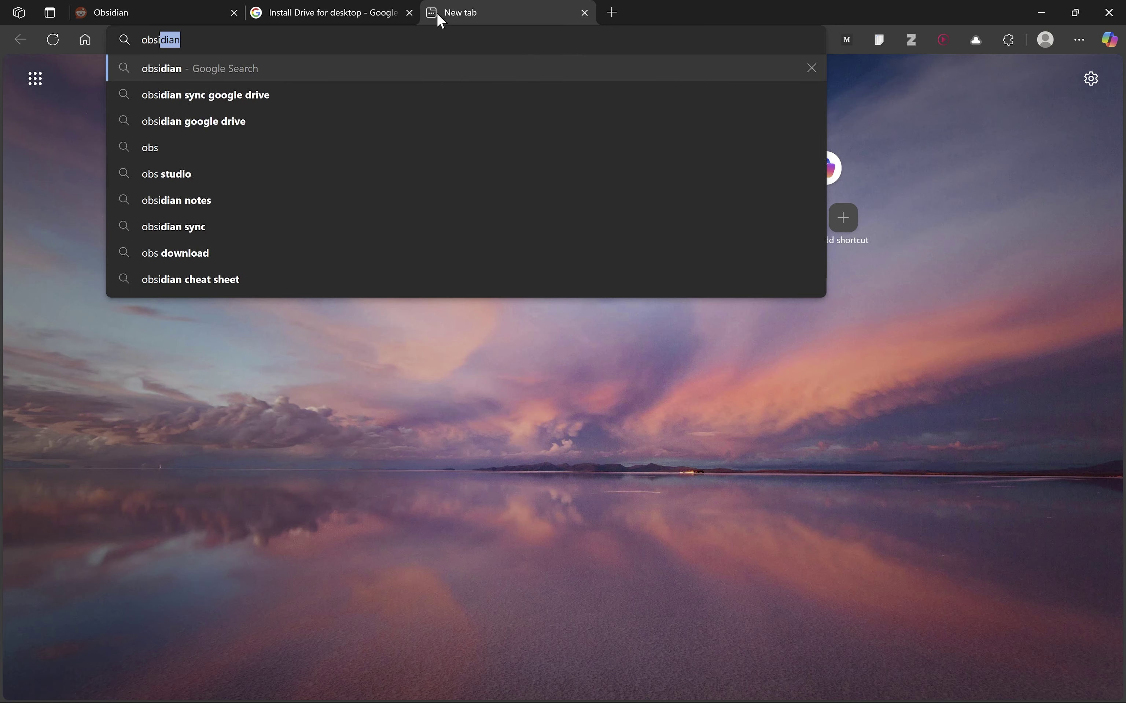
Step: Search the web for obsidian, open the official Obsidian site's download page and review the available platform downloads
key("Return")
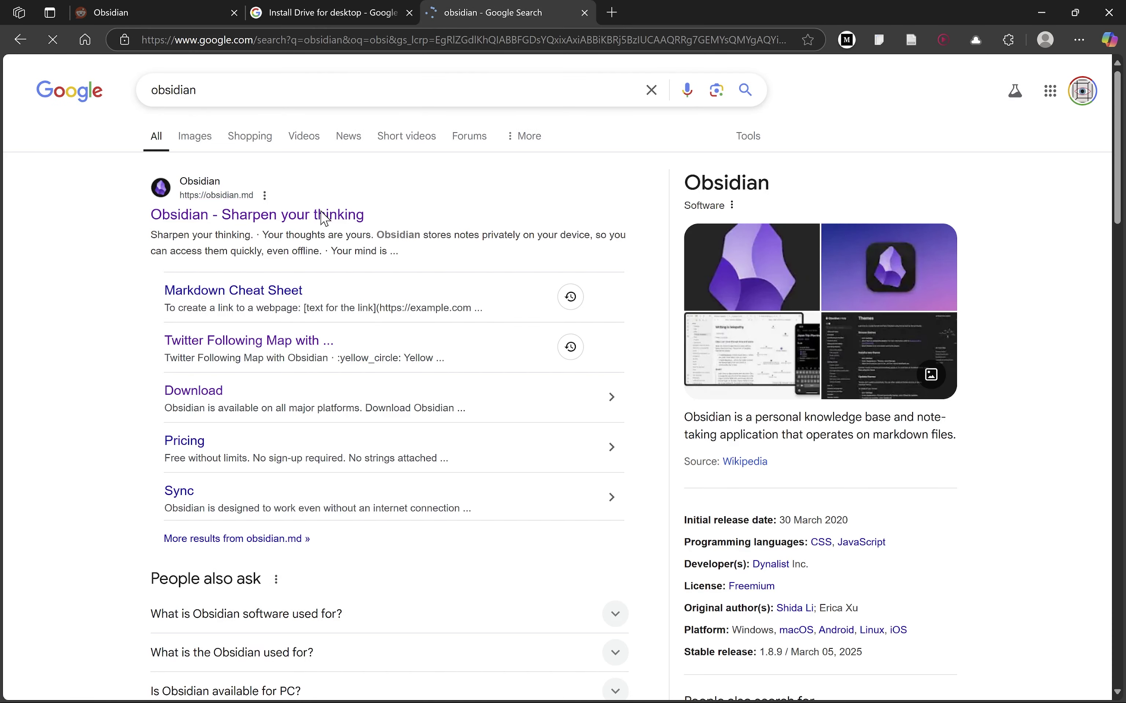
left_click(324, 216)
left_click(320, 369)
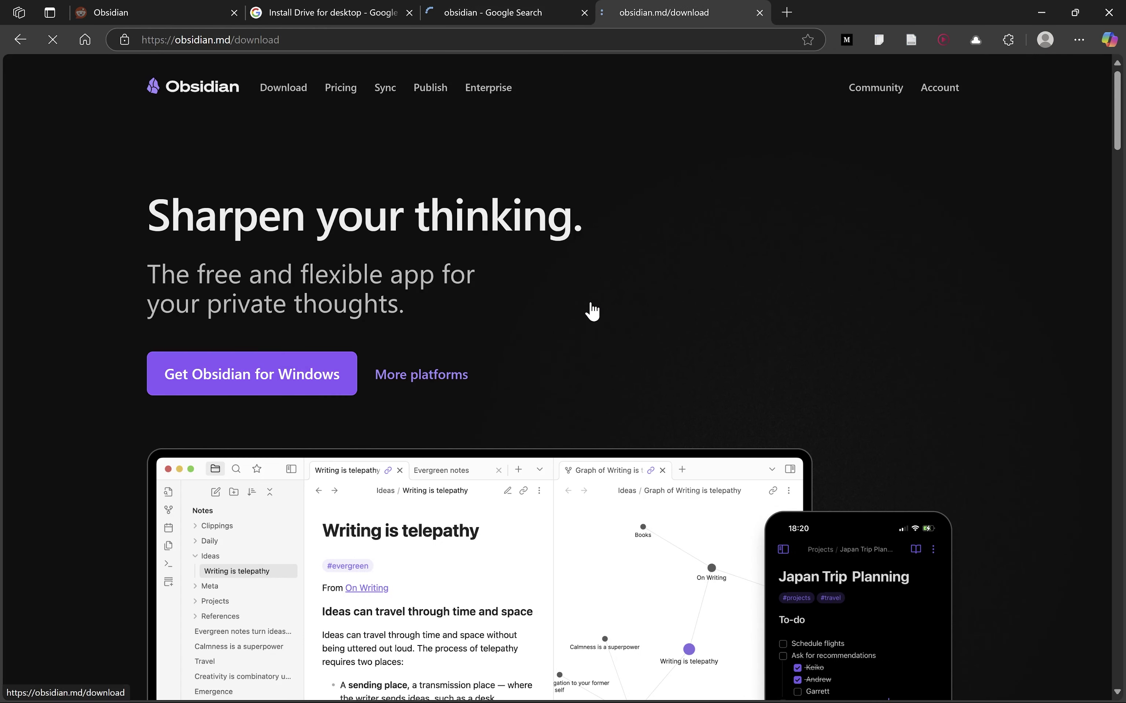
scroll(588, 312, "down", 5)
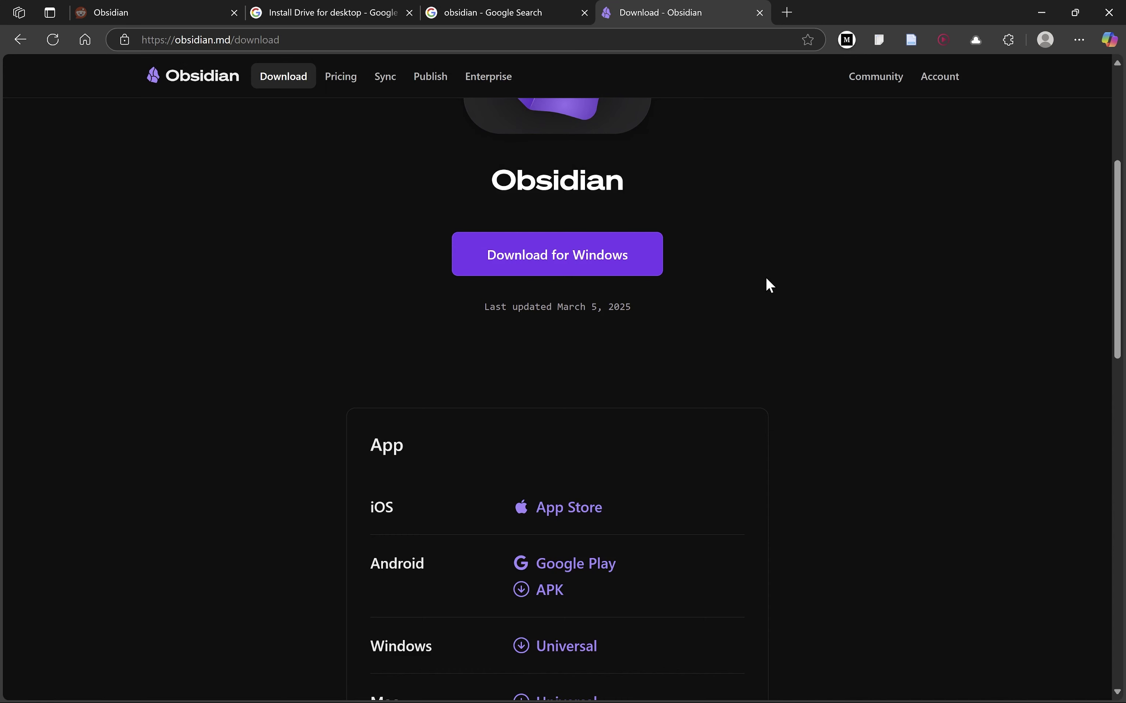
scroll(767, 279, "down", 3)
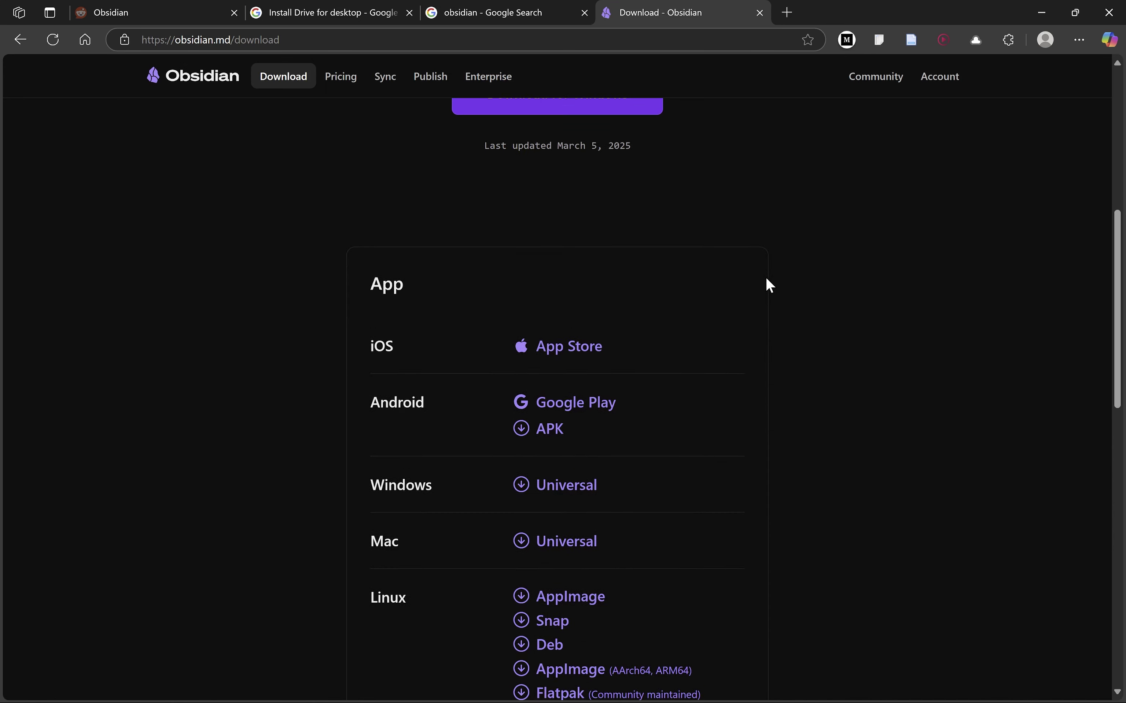
scroll(766, 279, "up", 4)
scroll(766, 280, "down", 2)
scroll(766, 280, "down", 2)
scroll(766, 279, "up", 2)
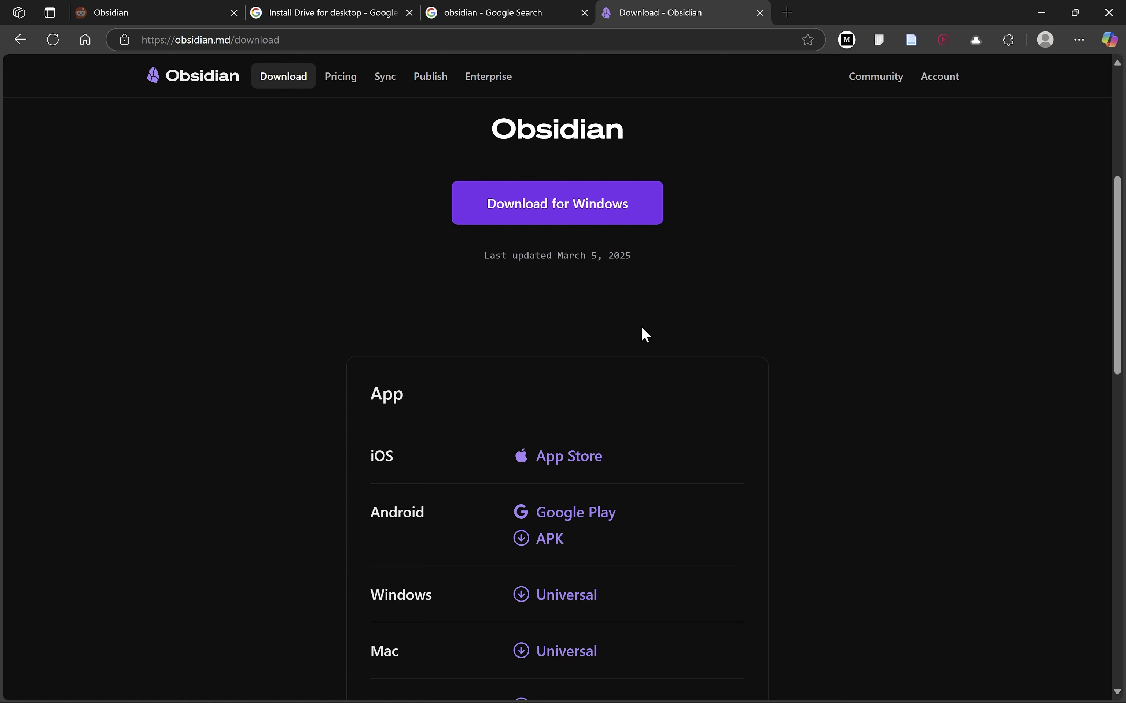
Step: Launch the Obsidian desktop app to show its vault manager
key("super")
key("super")
key("super")
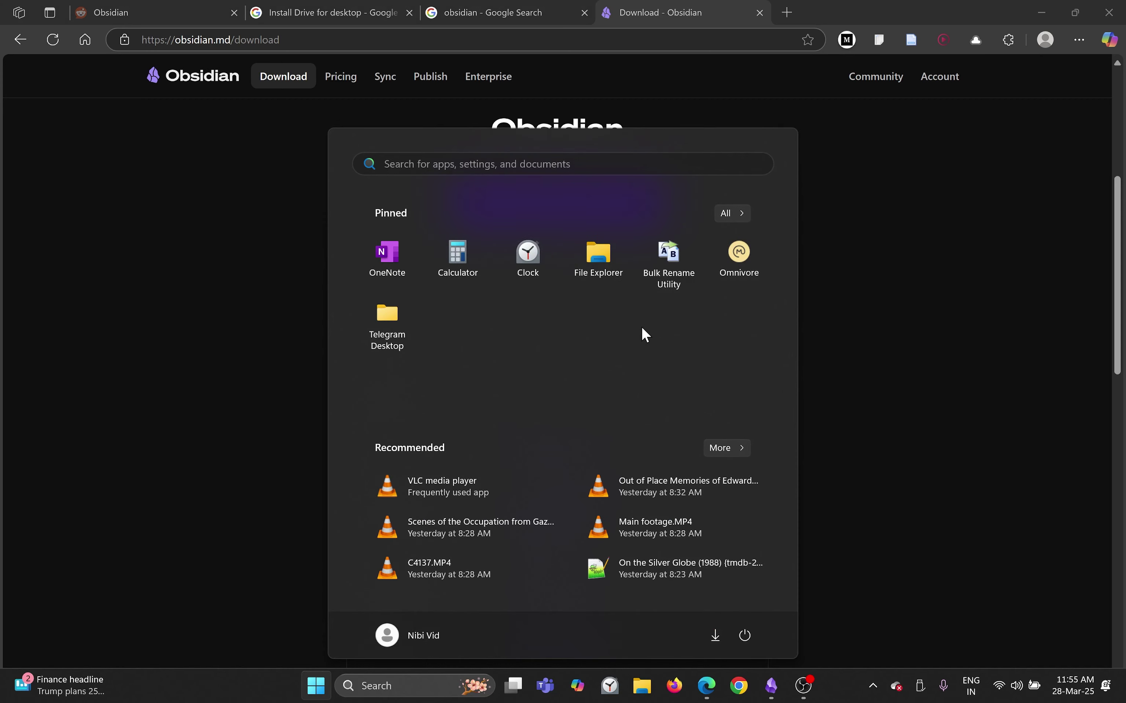
type("o")
key("Return")
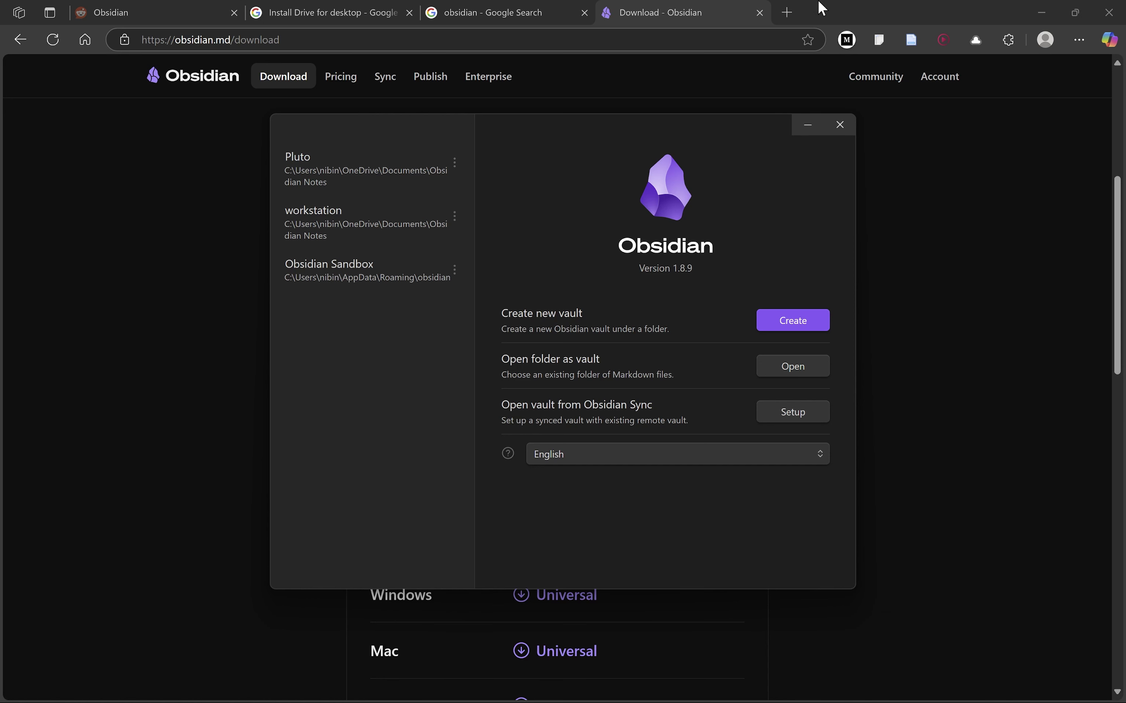
Step: Switch to the browser, open drive.google.com in a new tab and close the details pane
left_click(785, 14)
left_click(785, 14)
type("drive.google.com")
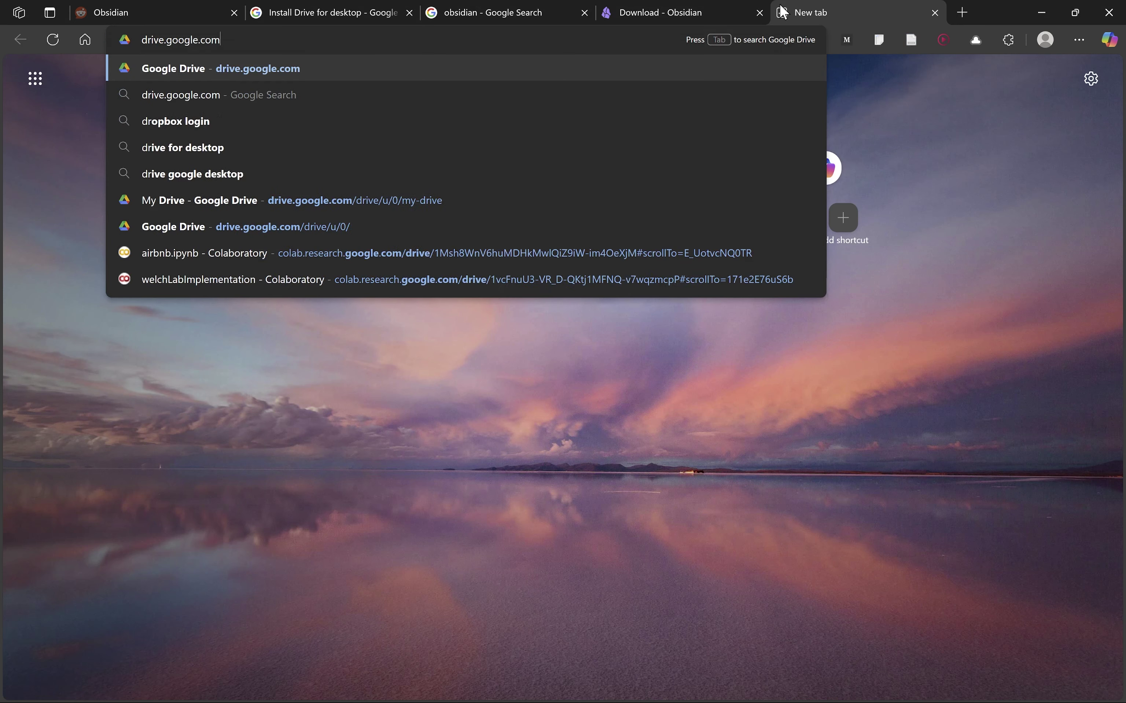
key("Return")
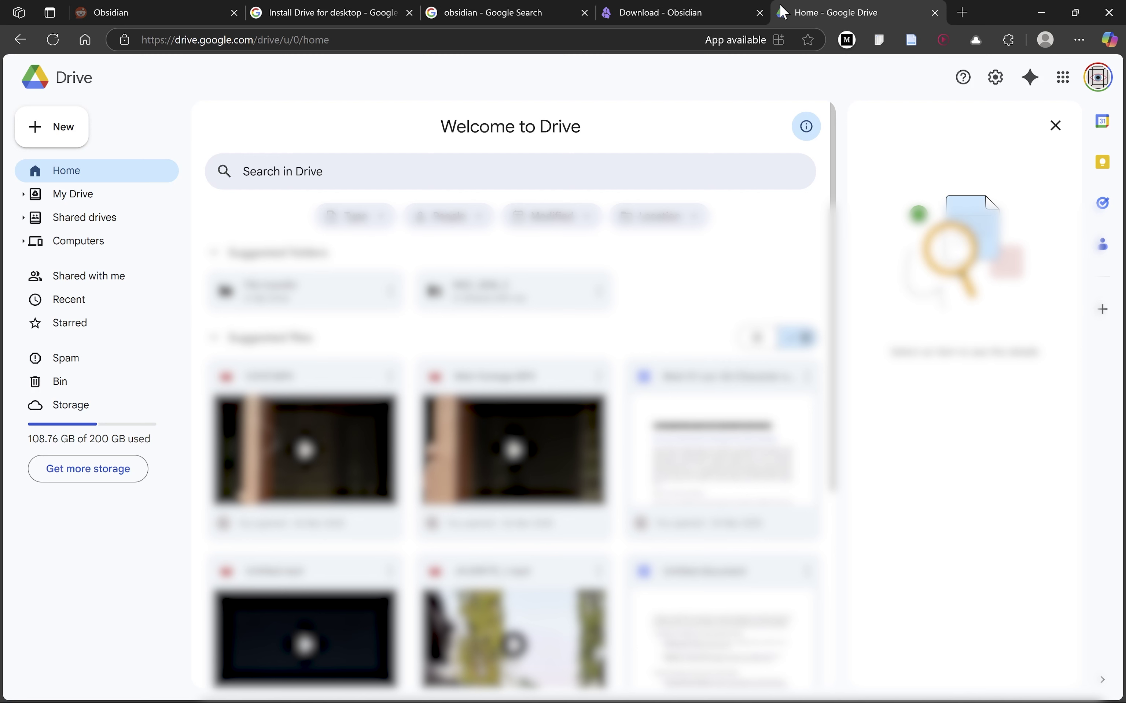
left_click(1055, 126)
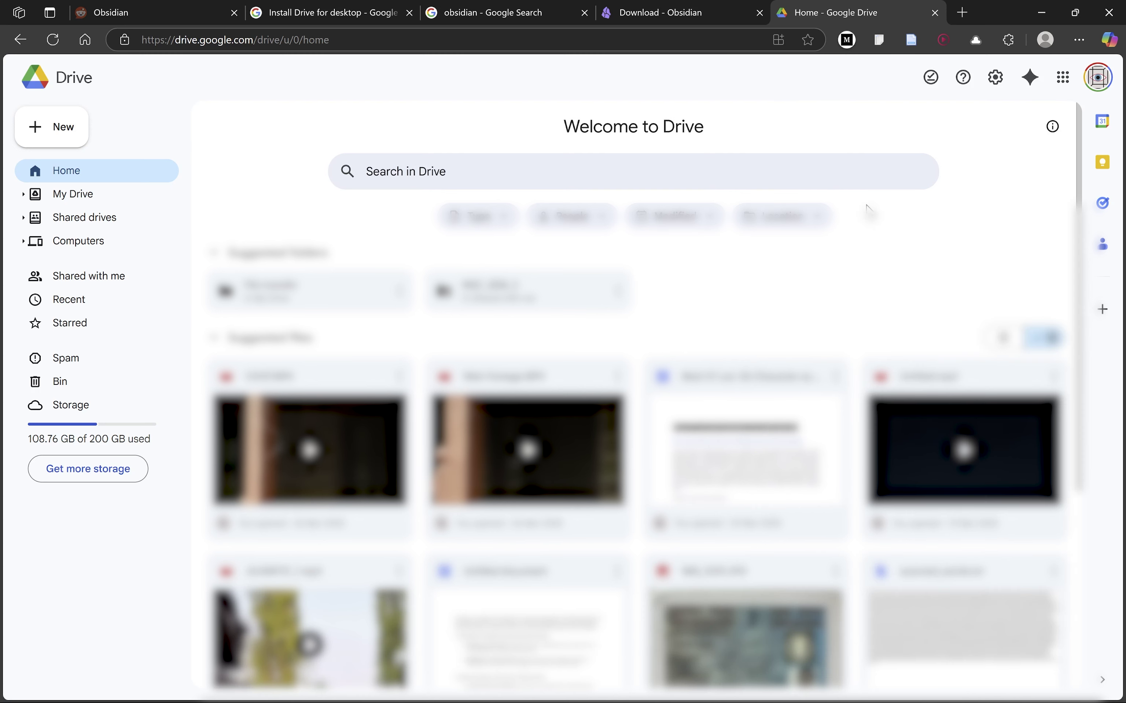
Step: View the My Drive, Shared drives and Computers sections of Google Drive
left_click(124, 209)
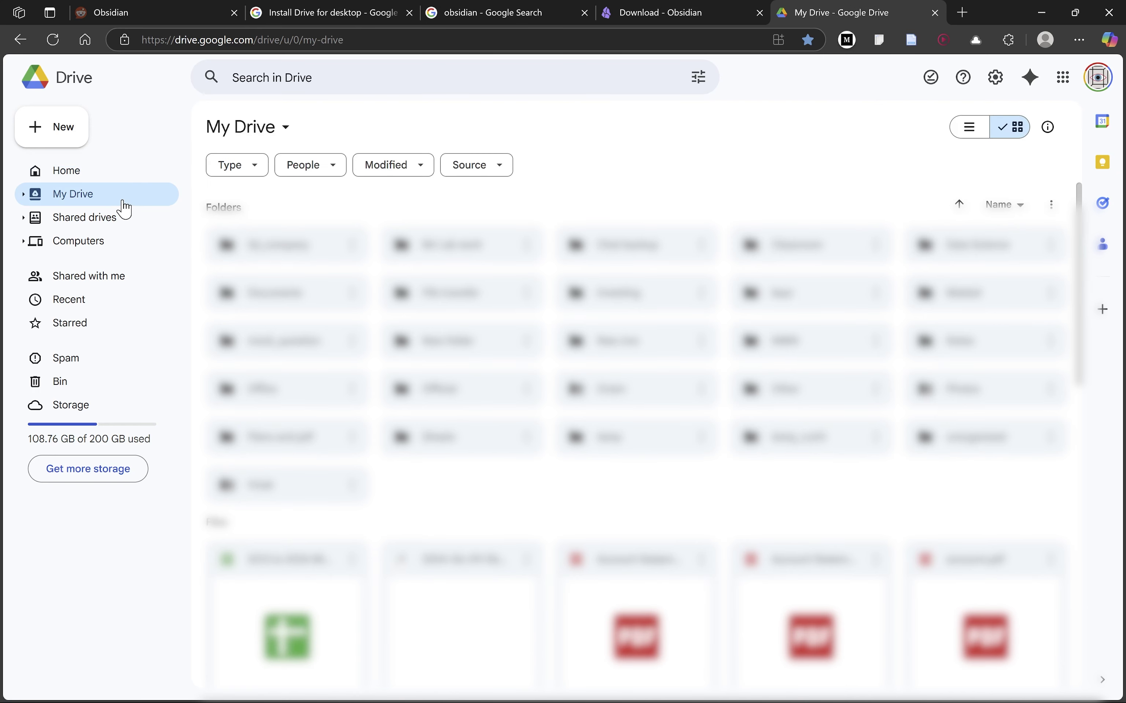
left_click(117, 228)
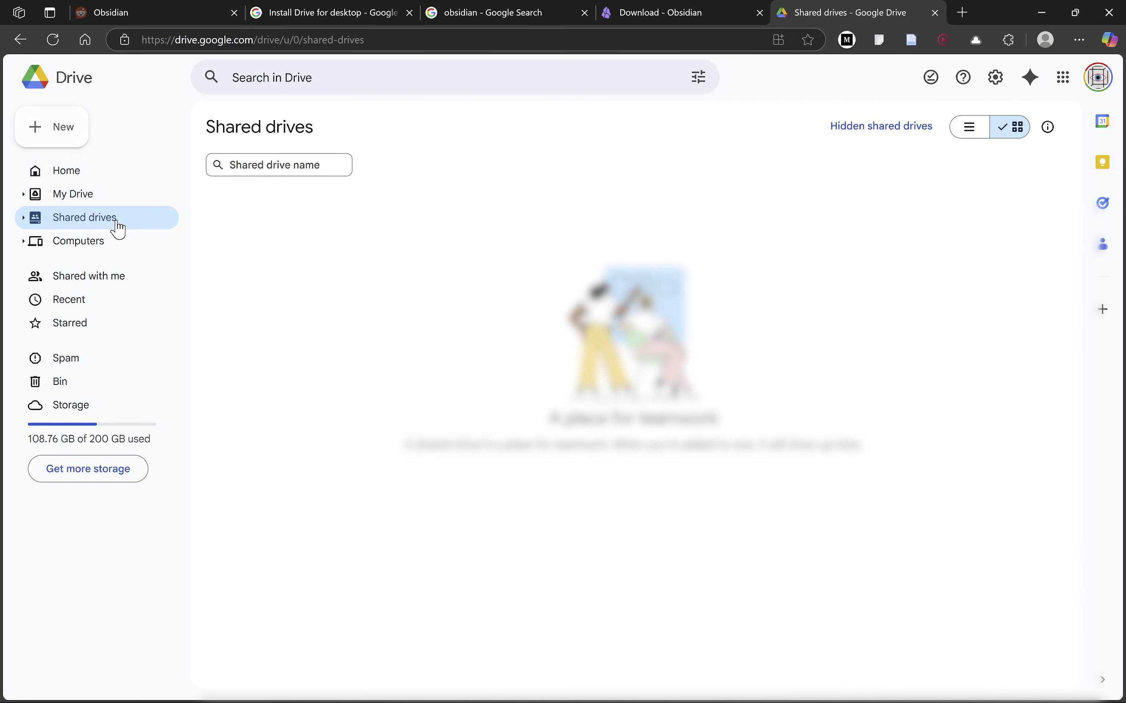
left_click(131, 246)
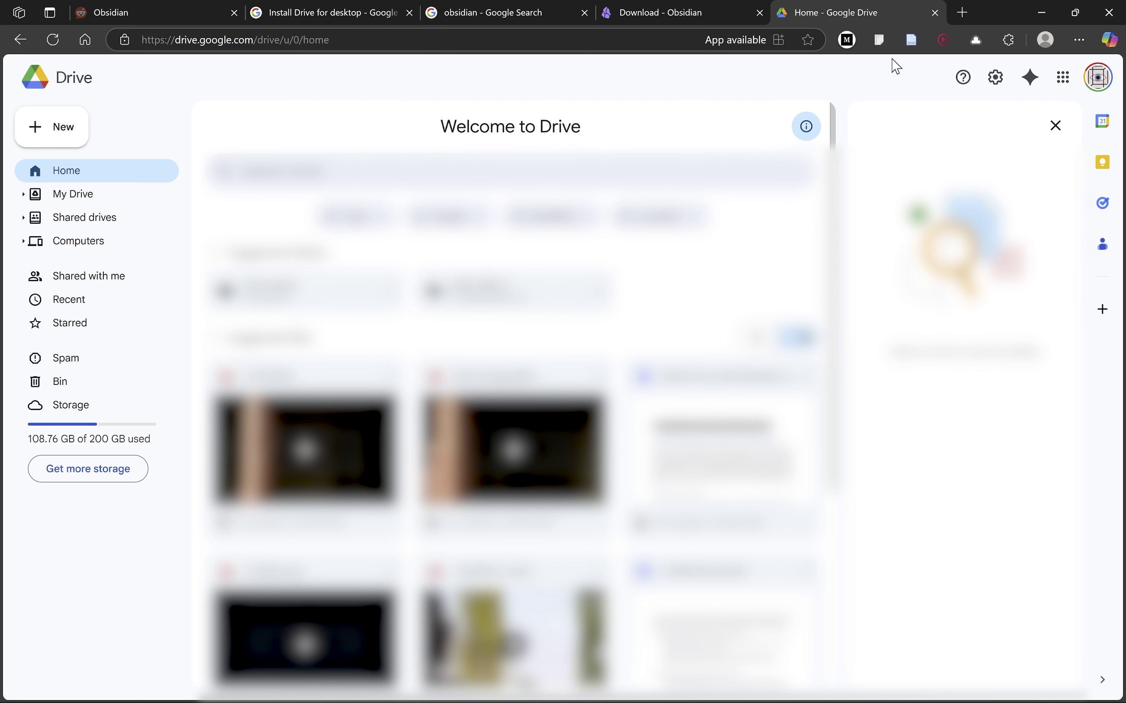
Step: Close the details pane on the Drive home page and go through My Drive and Shared drives to Computers
left_click(1055, 125)
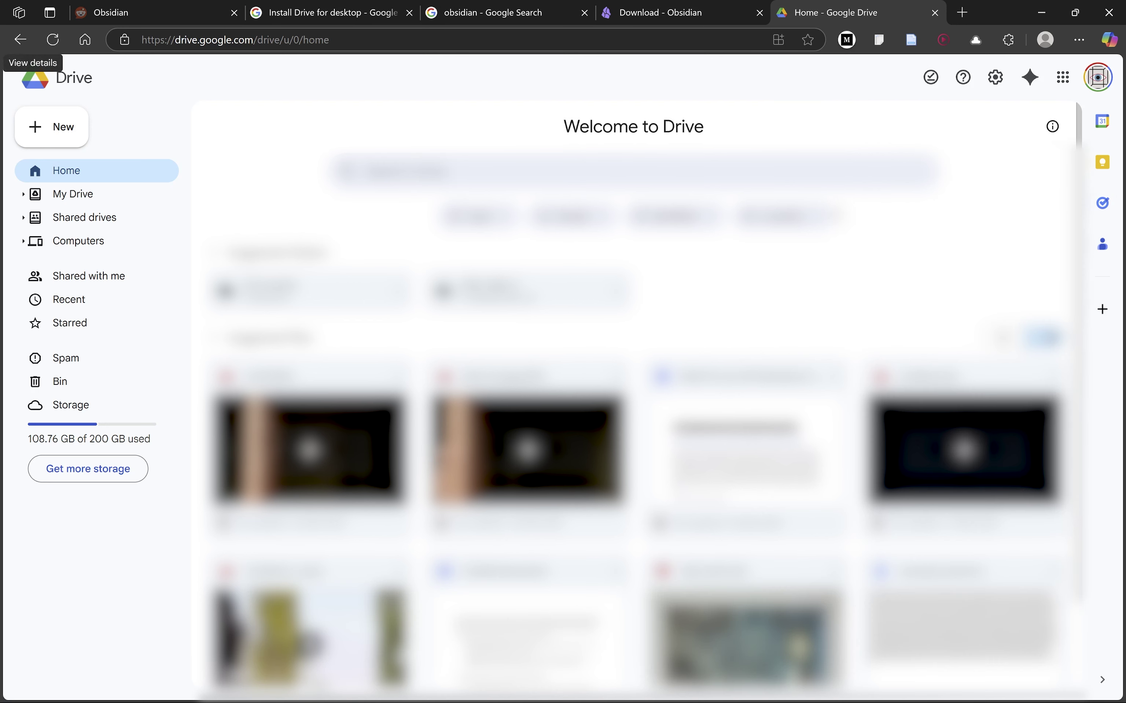
left_click(123, 202)
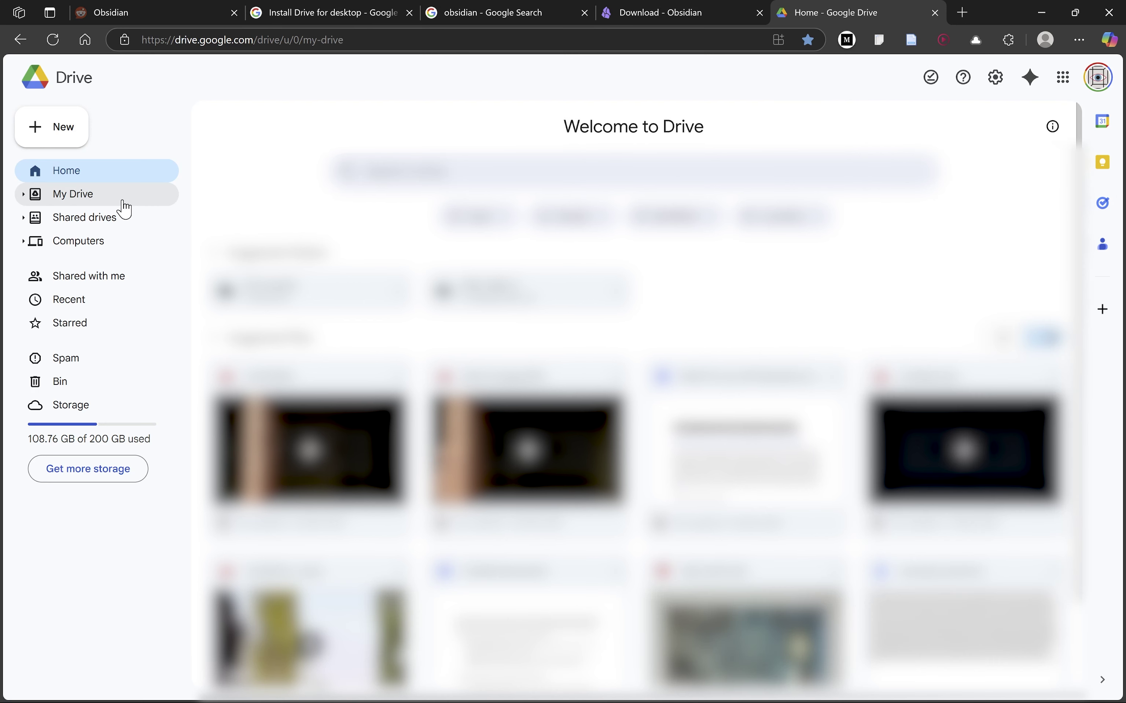
left_click(119, 228)
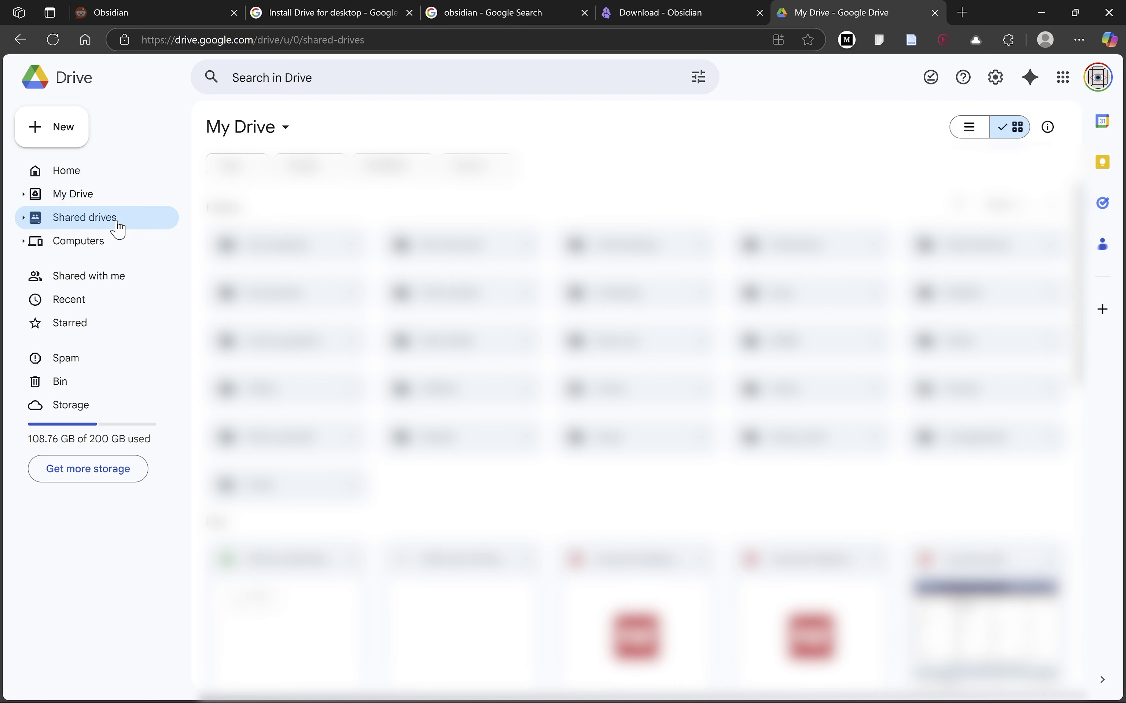
left_click(130, 245)
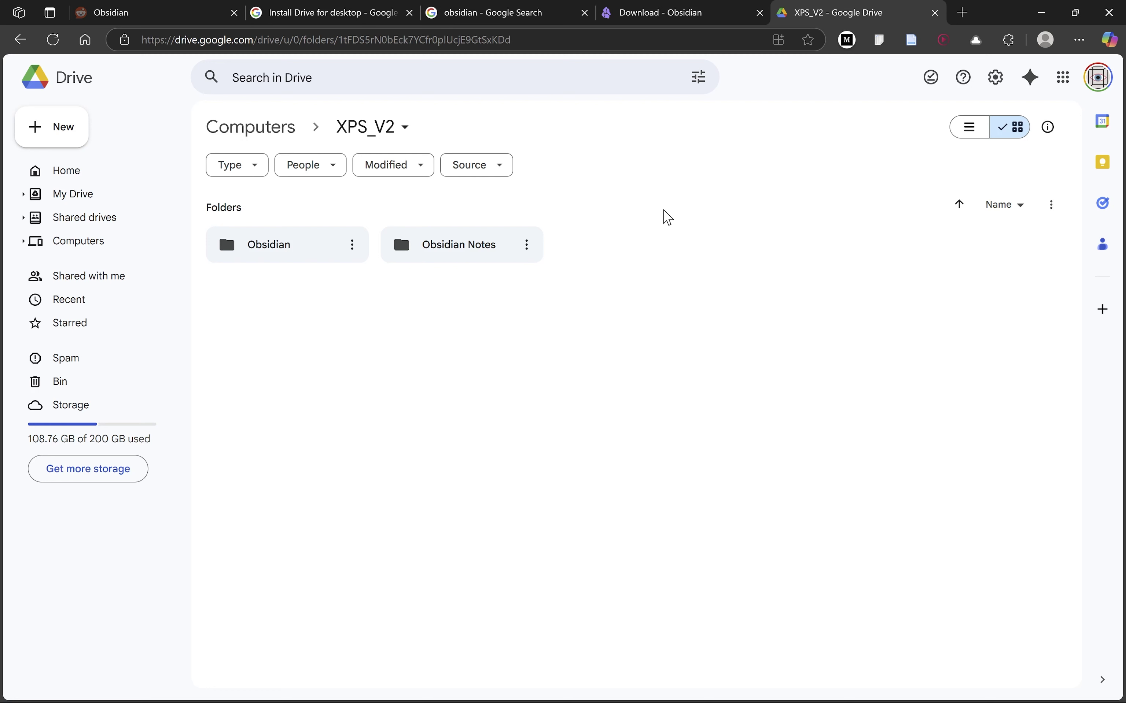
Step: Open the Templates folder of the workstation vault inside Obsidian Notes on XPS_V2 and look through its files
double_click(447, 261)
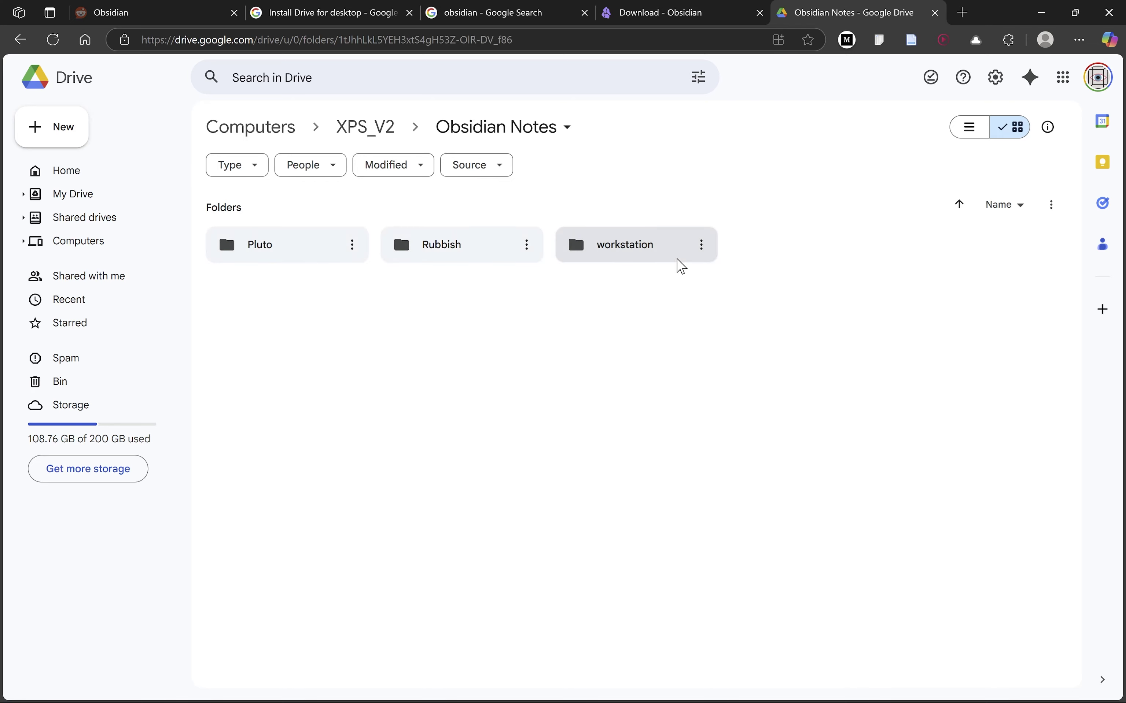
double_click(665, 251)
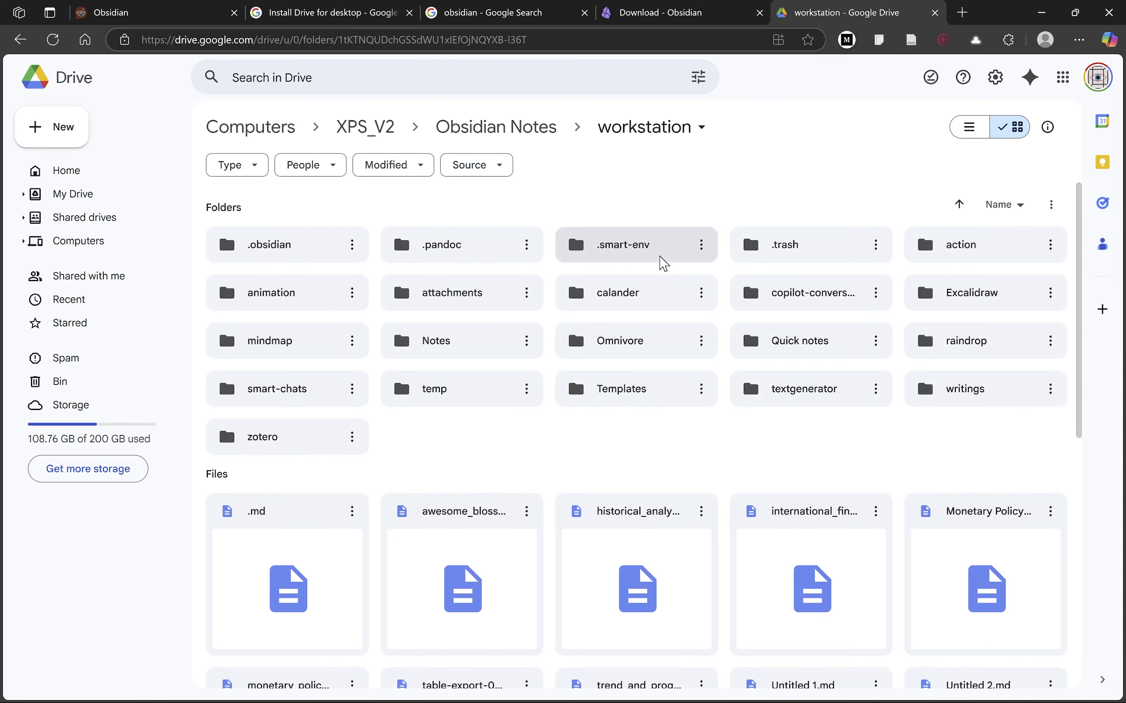
scroll(665, 264, "down", 3)
scroll(698, 363, "up", 3)
double_click(641, 389)
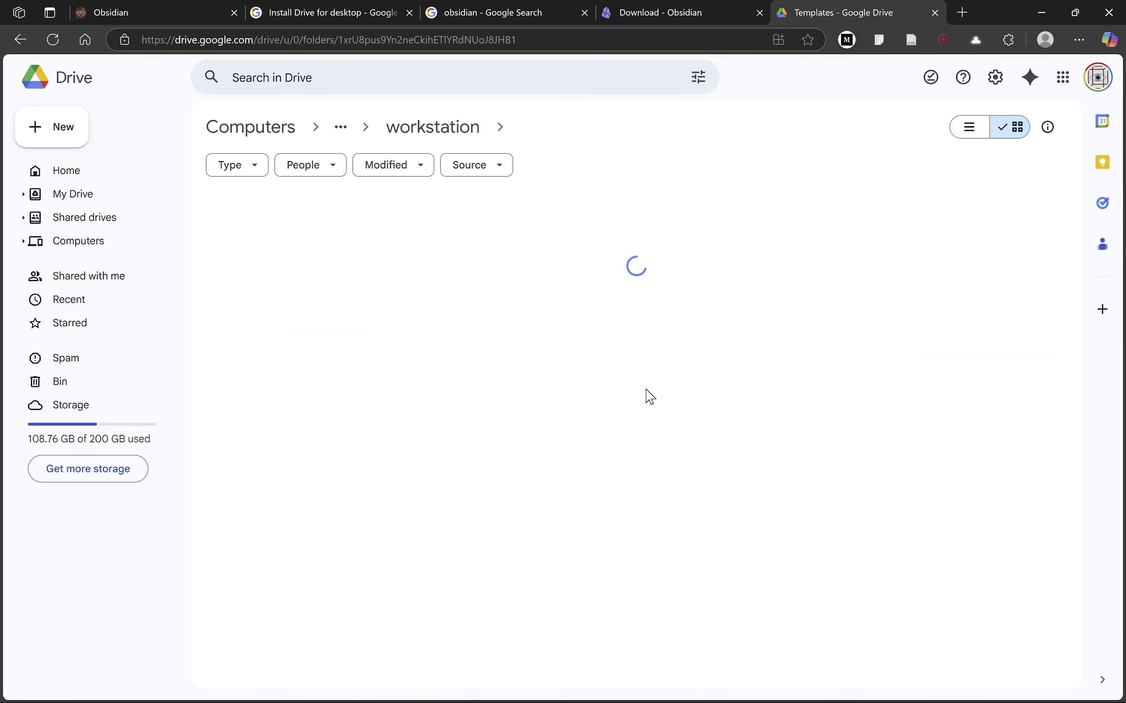
scroll(725, 219, "down", 1)
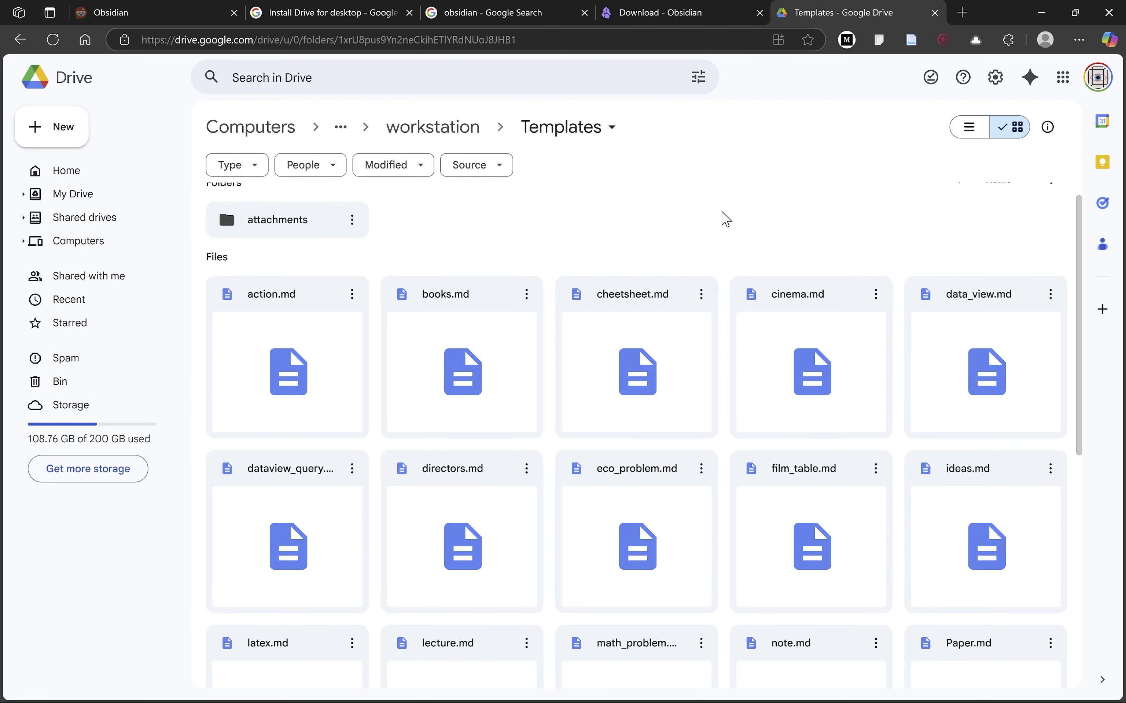
scroll(725, 219, "down", 2)
scroll(724, 219, "up", 1)
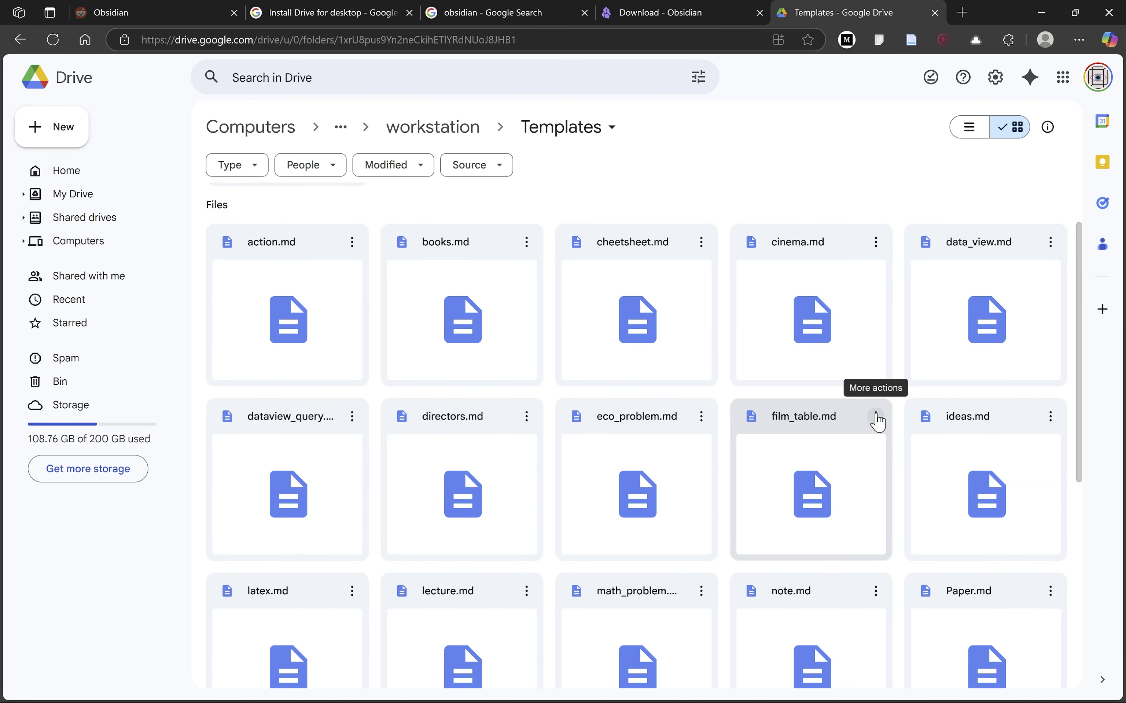
Step: Open the version management dialog for cinema.md in the Templates folder
left_click(876, 242)
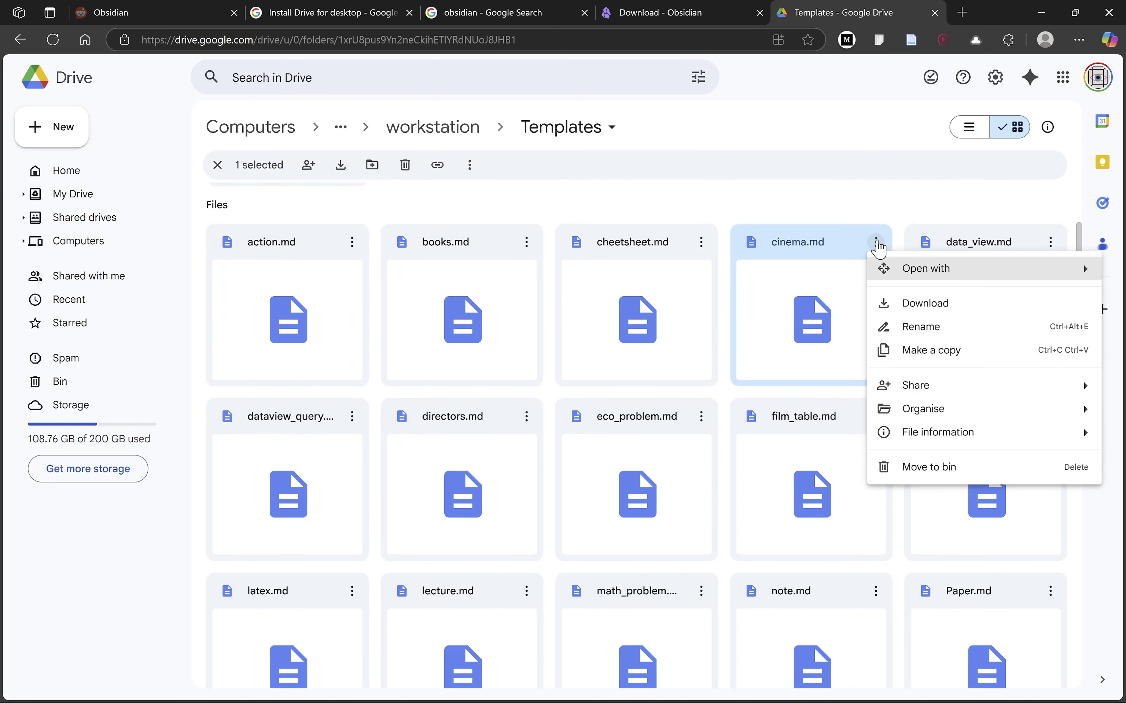
mouse_move(913, 446)
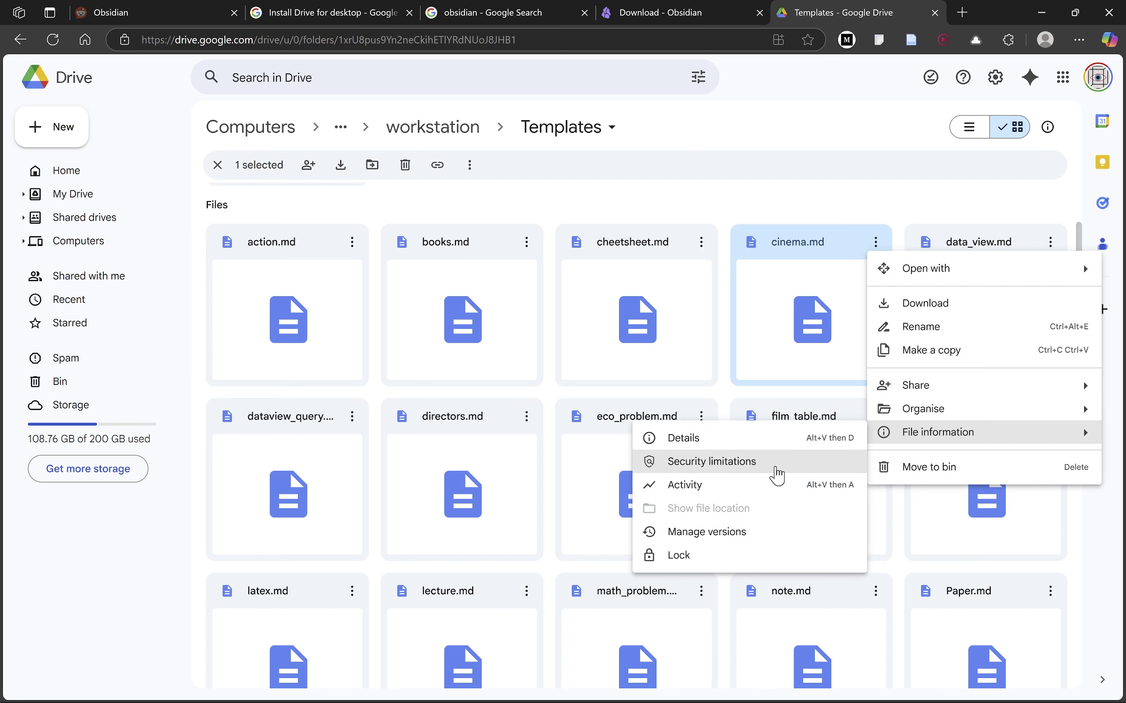
left_click(723, 535)
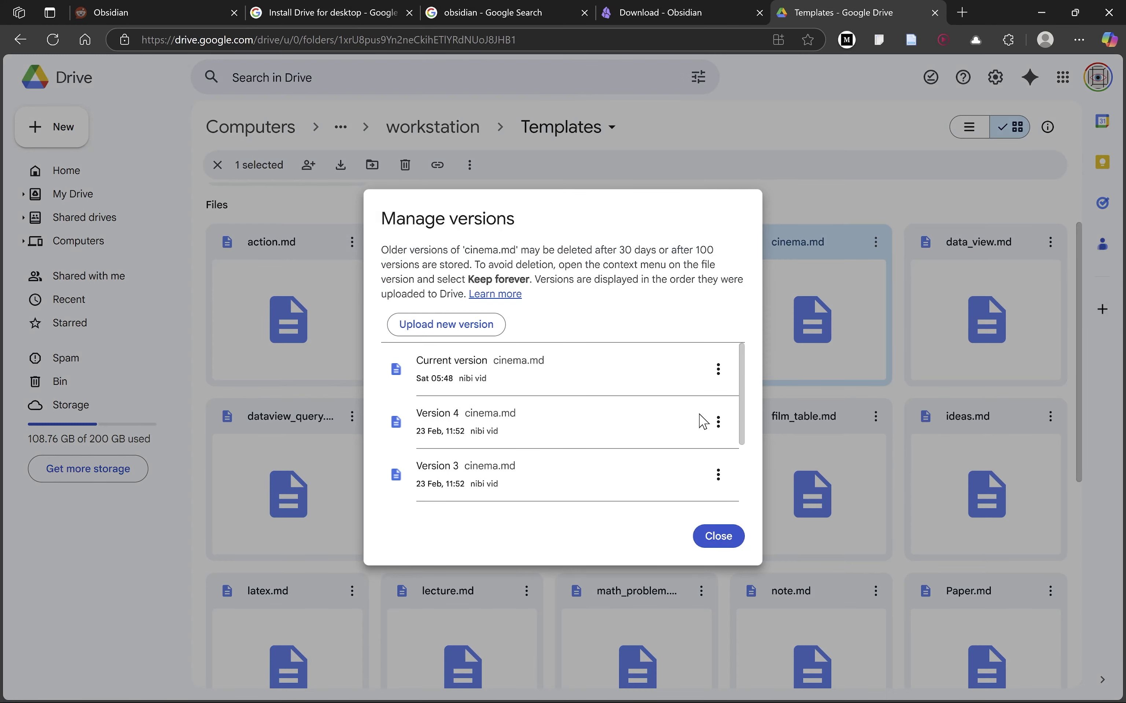
Step: Examine the stored versions of cinema.md from the current one back to Version 1, and close the version list
scroll(703, 423, "down", 3)
scroll(703, 422, "up", 3)
scroll(703, 422, "down", 3)
scroll(703, 422, "up", 3)
scroll(703, 422, "down", 3)
scroll(703, 422, "up", 3)
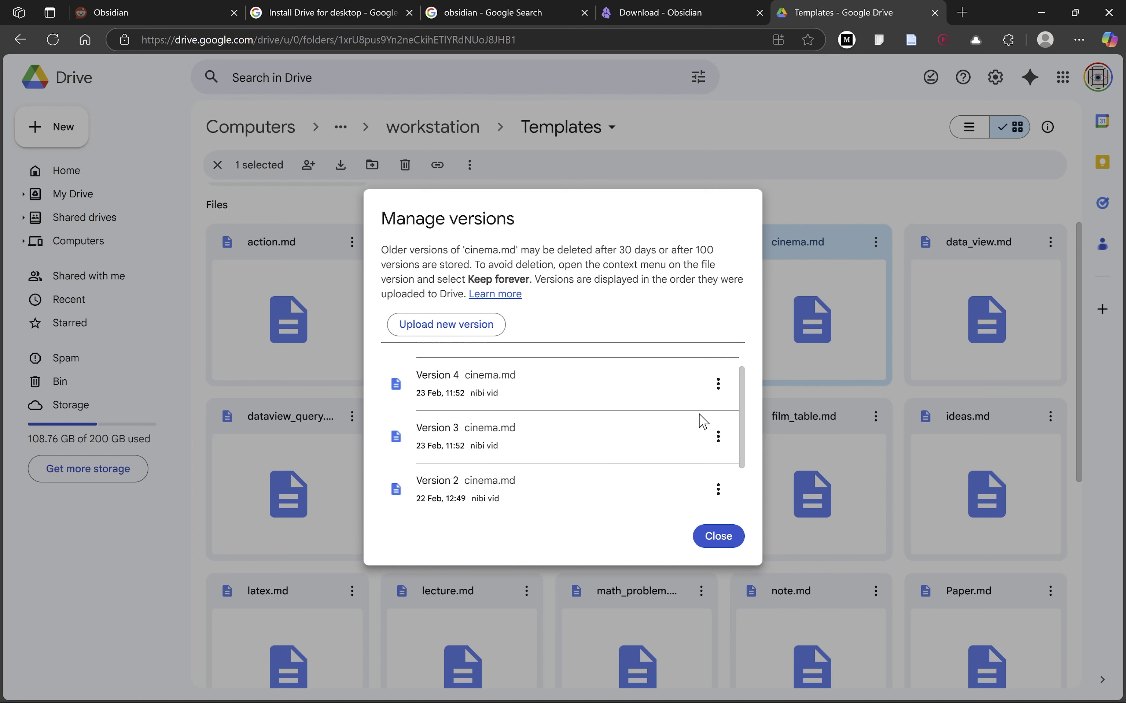
scroll(703, 422, "down", 1)
scroll(702, 422, "down", 2)
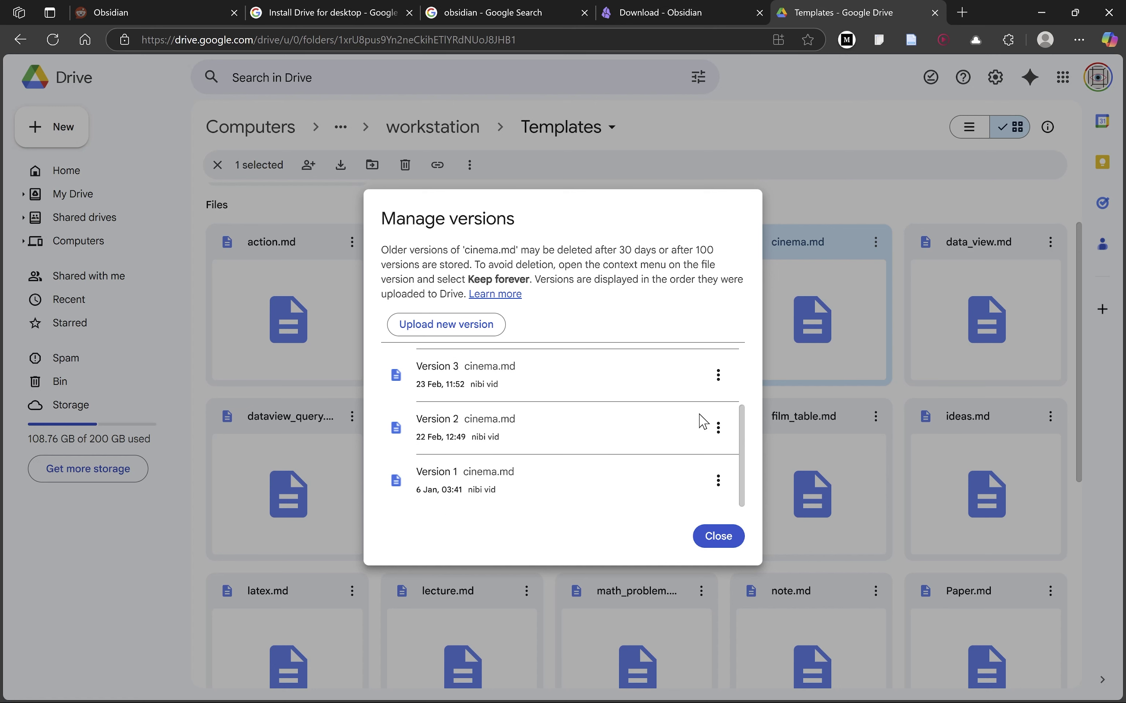
scroll(703, 422, "up", 3)
scroll(703, 422, "down", 3)
scroll(642, 451, "up", 3)
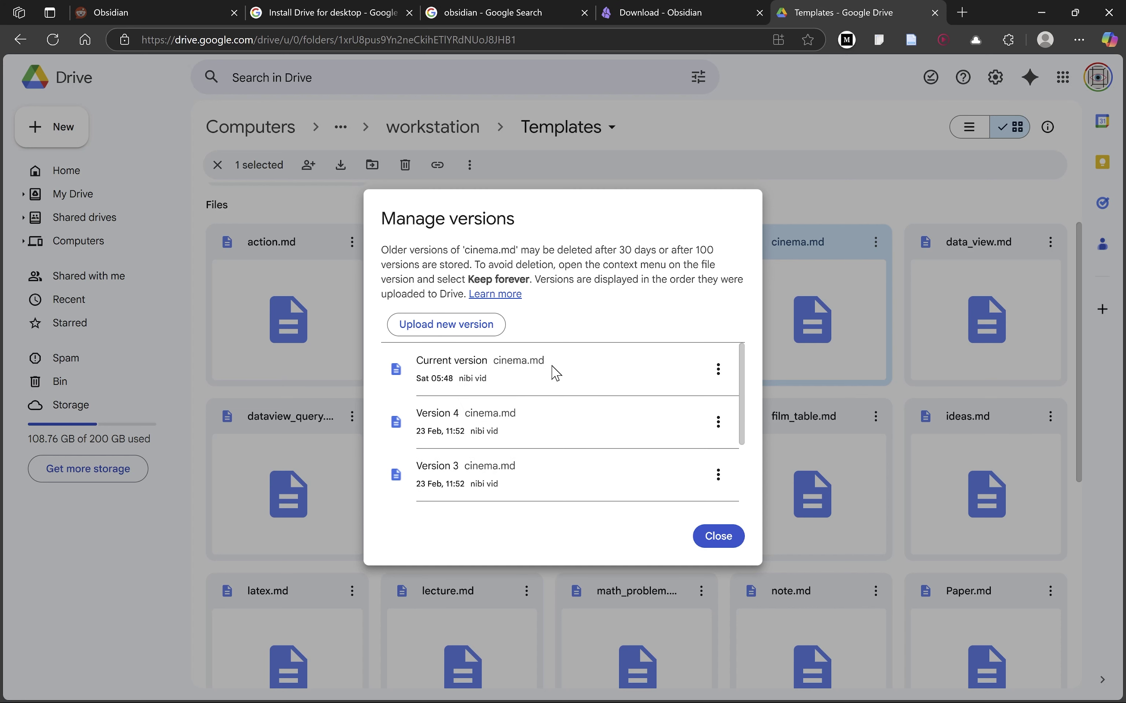
scroll(554, 372, "down", 3)
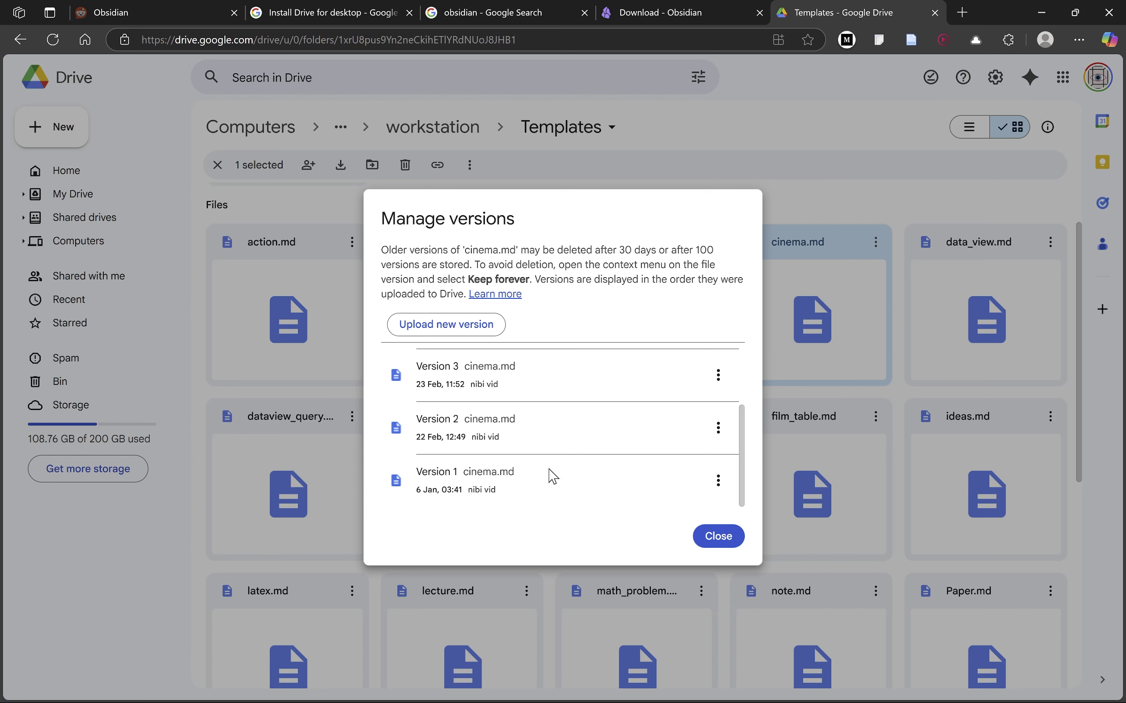
scroll(554, 395, "up", 3)
scroll(554, 395, "down", 3)
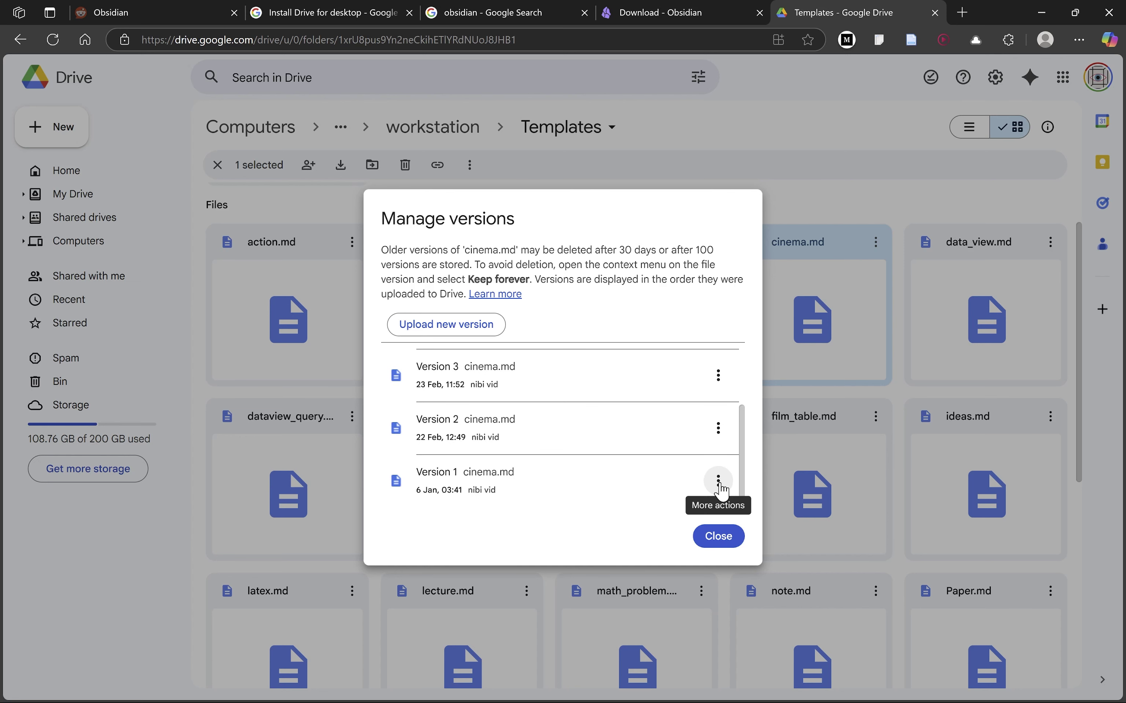
left_click(721, 540)
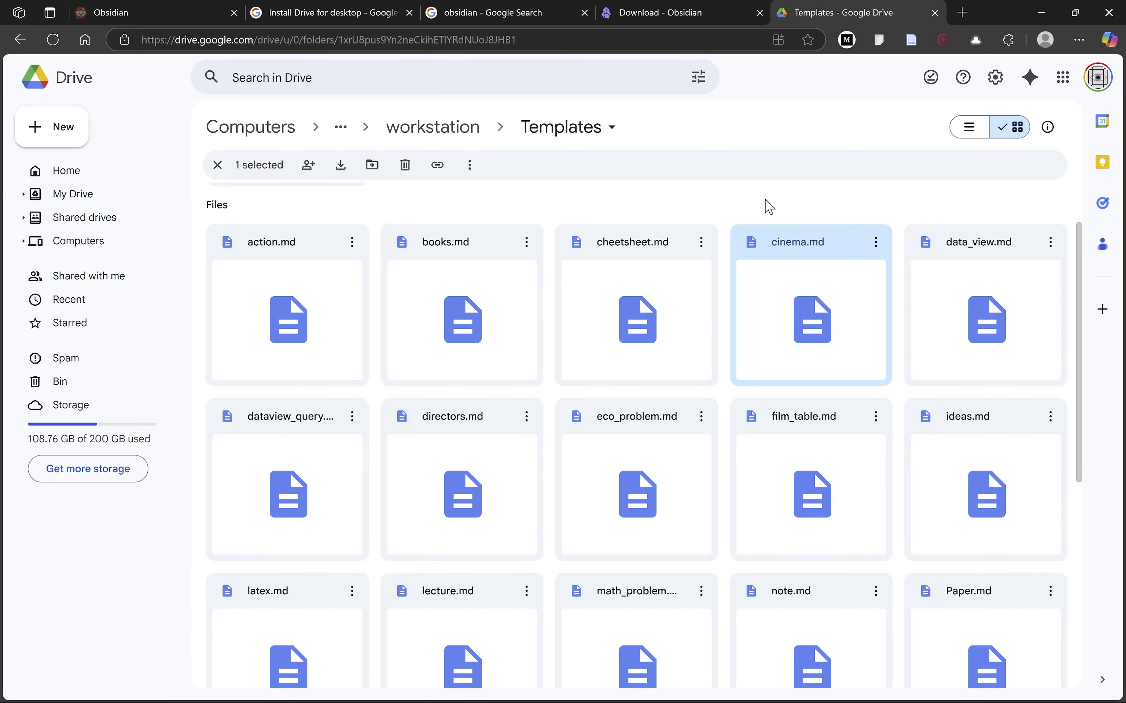
Step: Close the Templates page in Google Drive, switch to Obsidian, and start a new local vault named tut
left_click(935, 13)
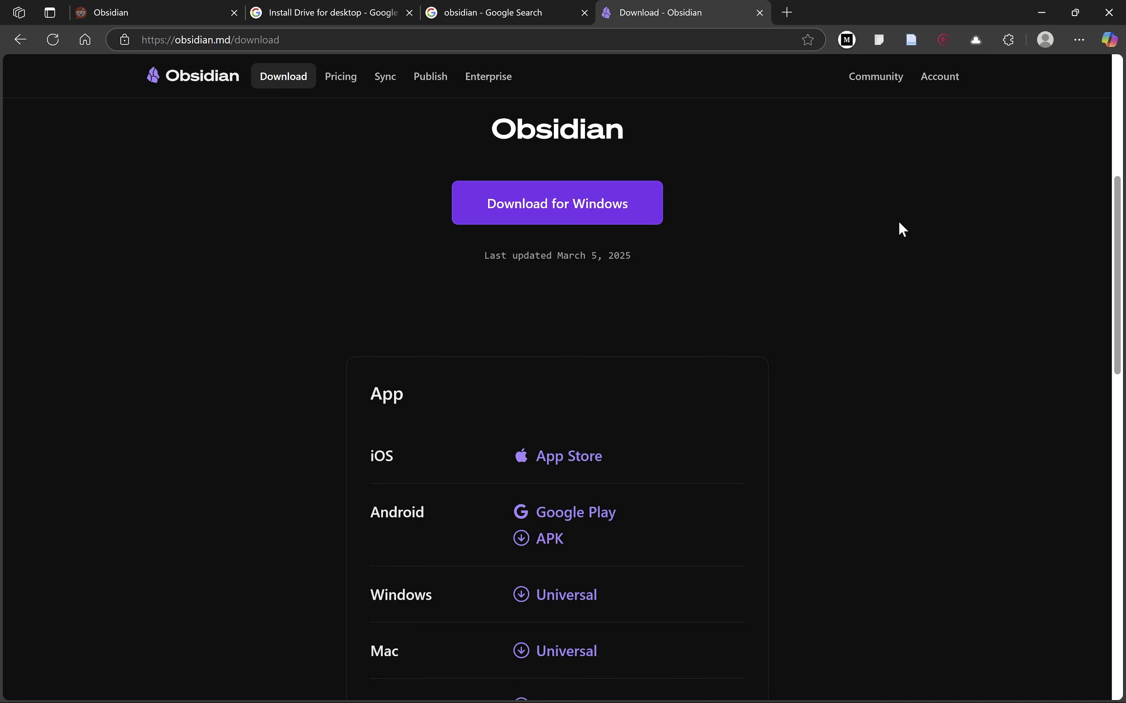
key("super")
mouse_move(771, 686)
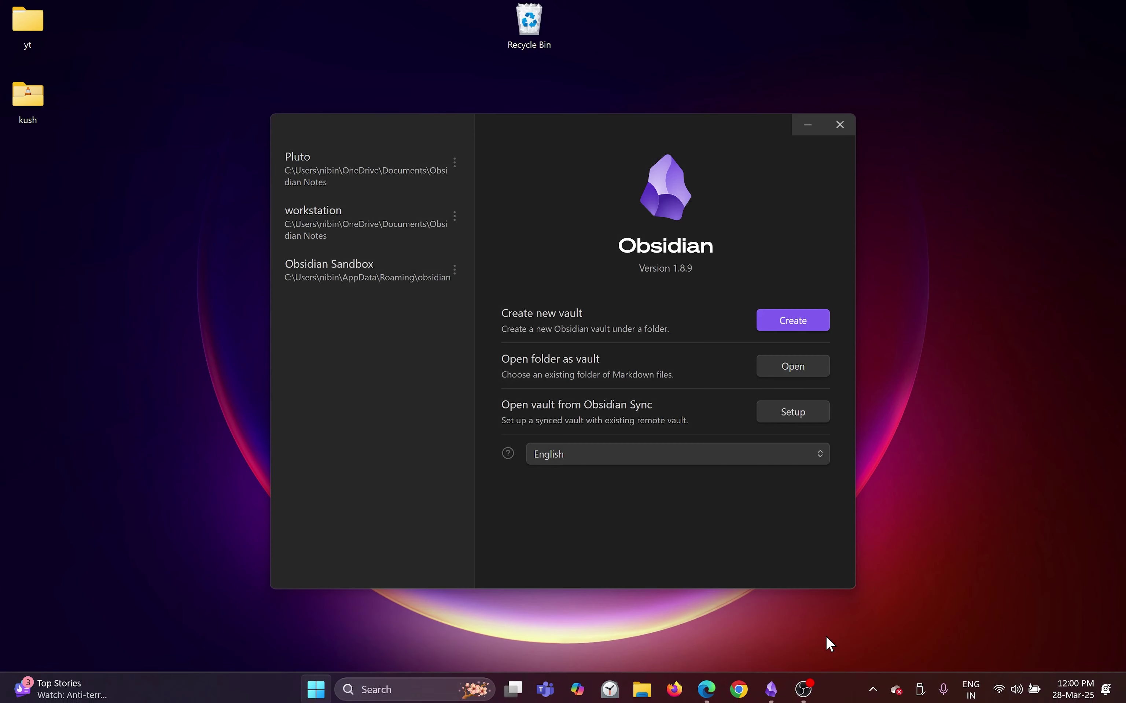
left_click(826, 636)
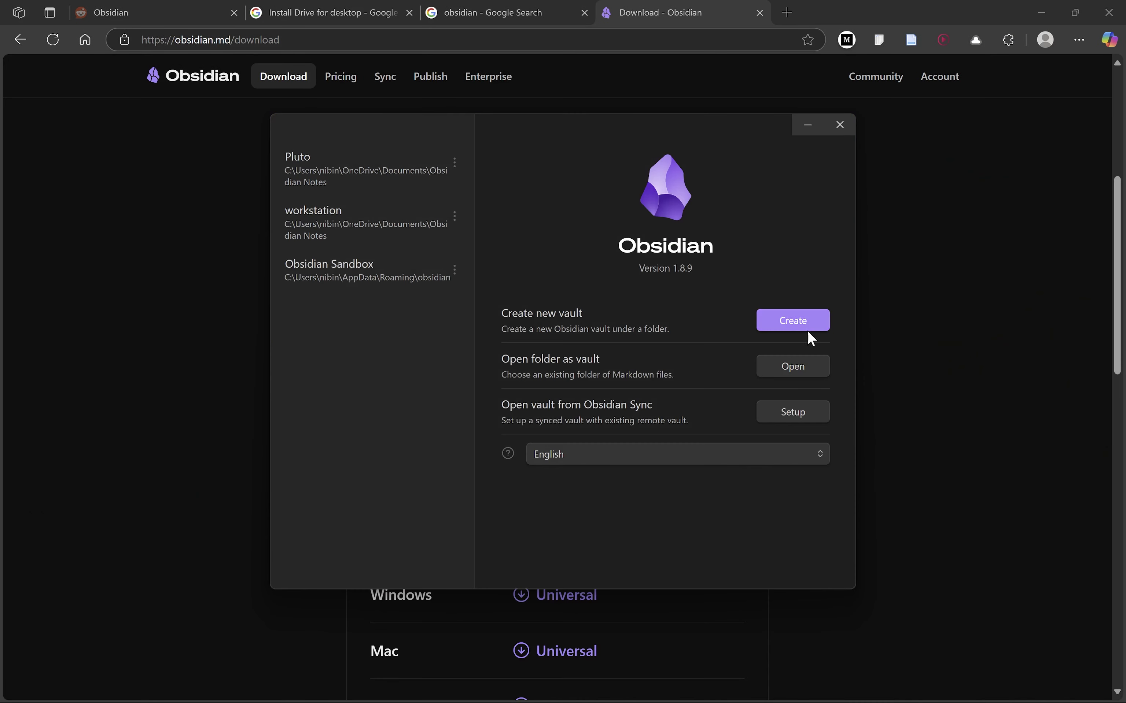
left_click(771, 324)
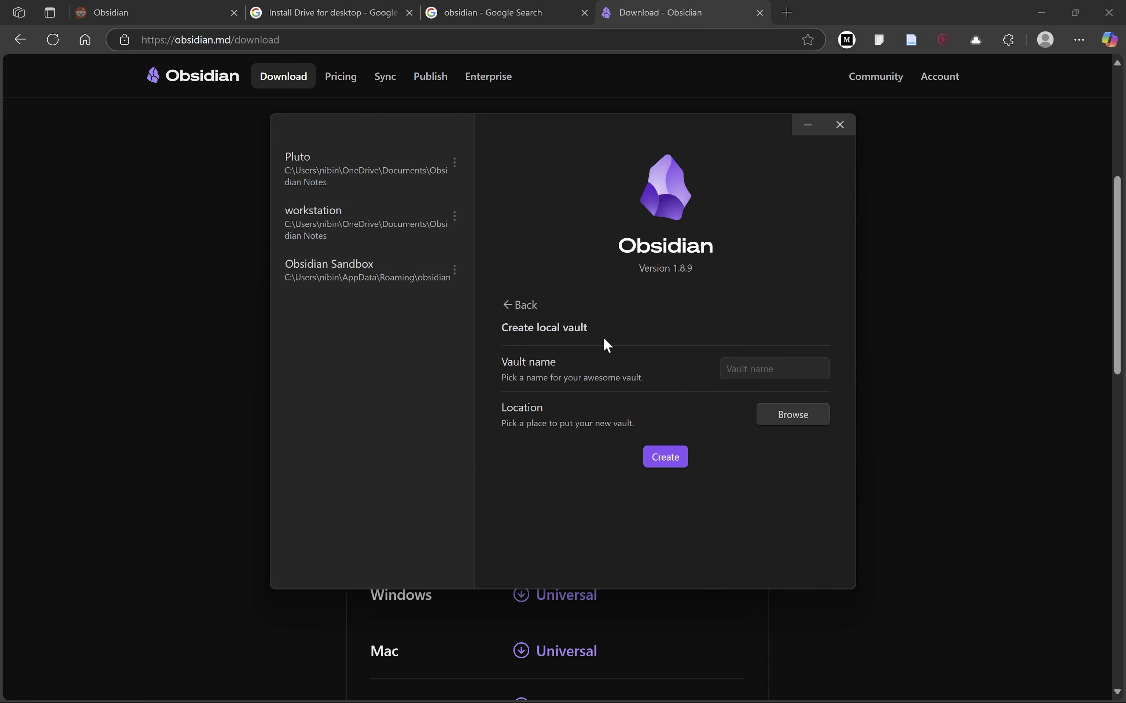
left_click(746, 371)
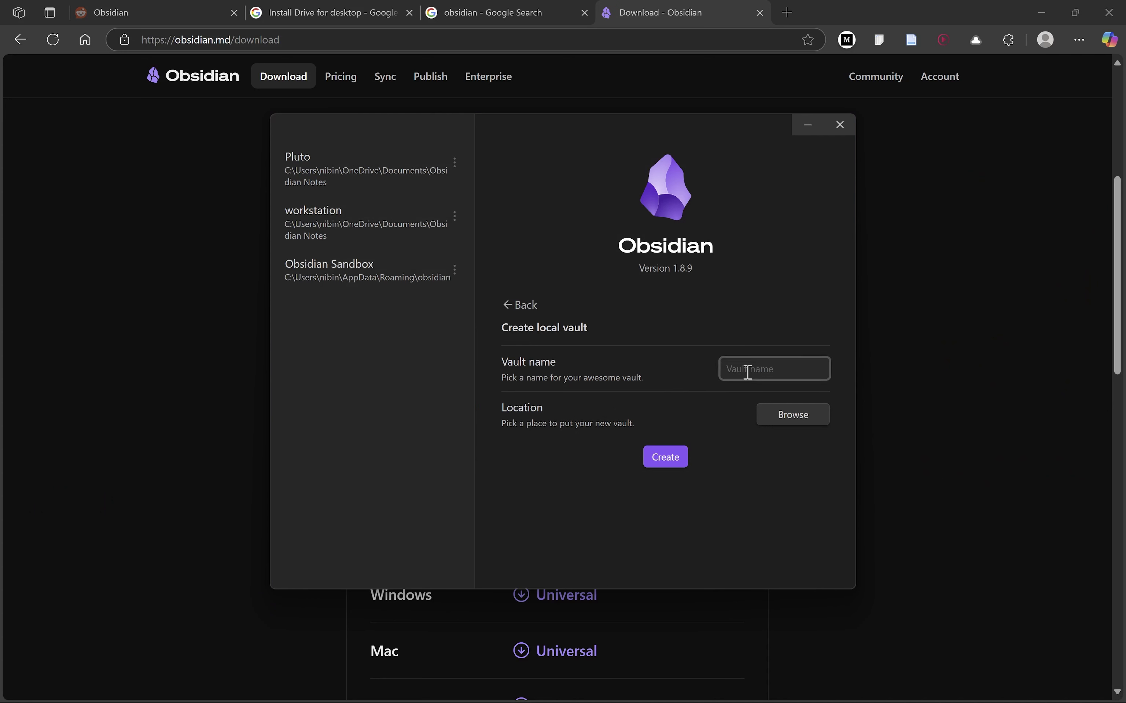
type("tut")
Step: Create a folder named obsidian on the Desktop as the vault's location and create the tut vault in it
left_click(796, 406)
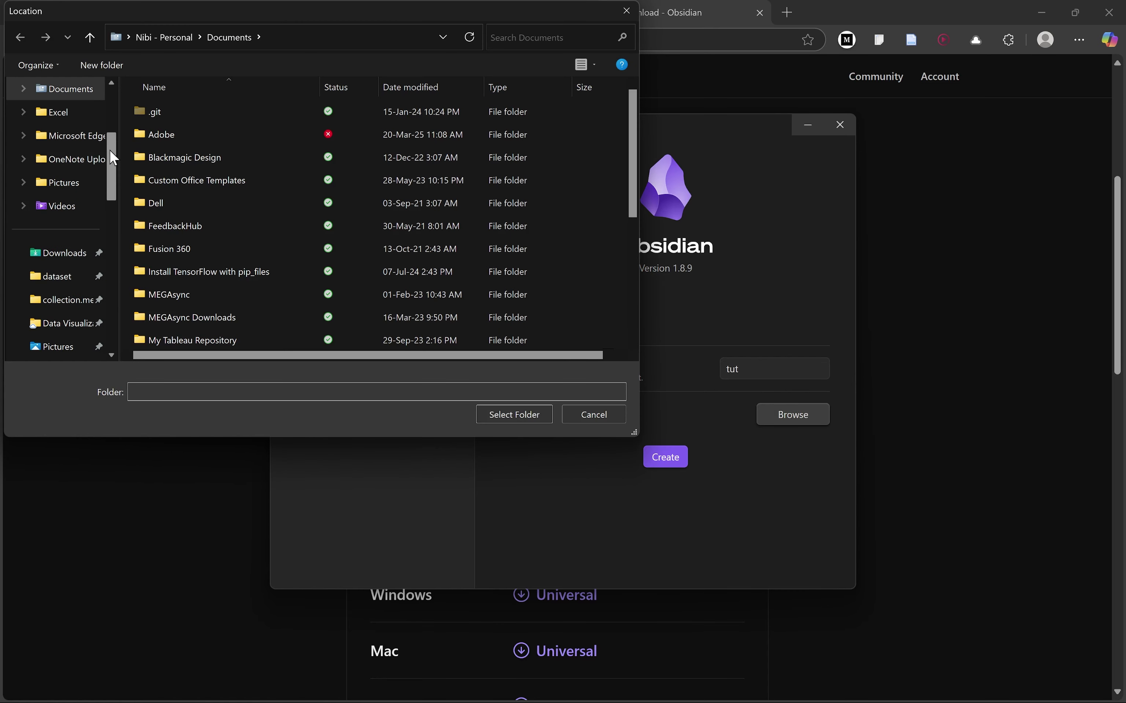
scroll(110, 149, "down", 2)
left_click_drag(119, 181, 127, 202)
left_click(65, 206)
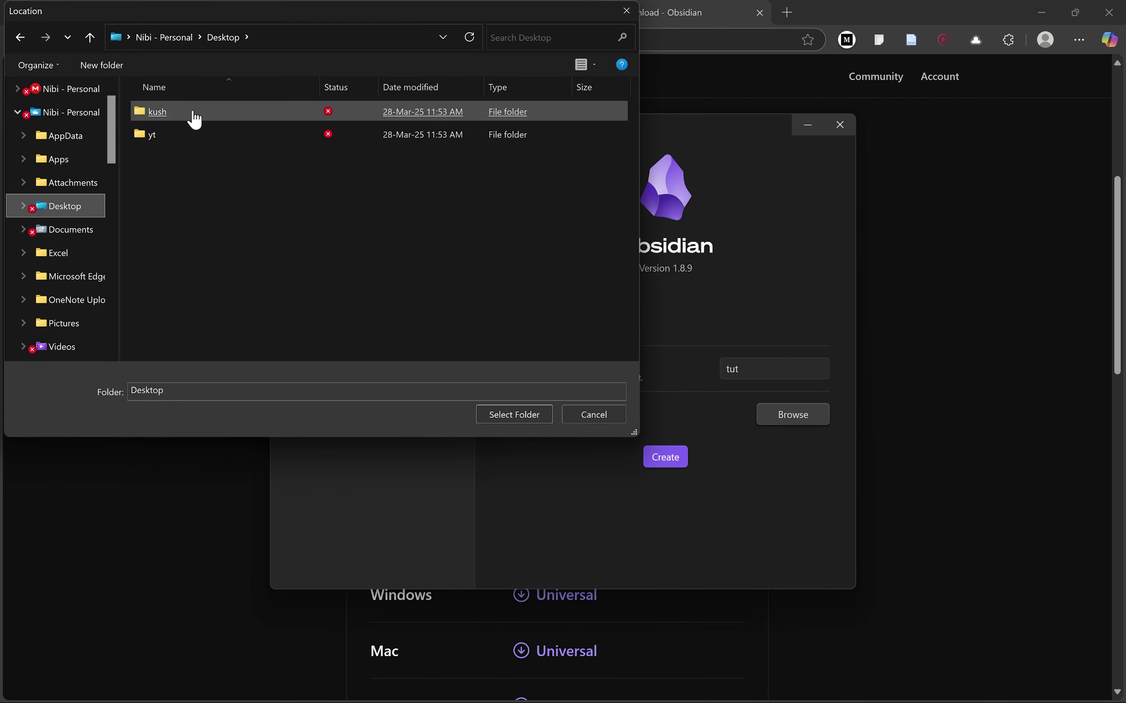
left_click(99, 66)
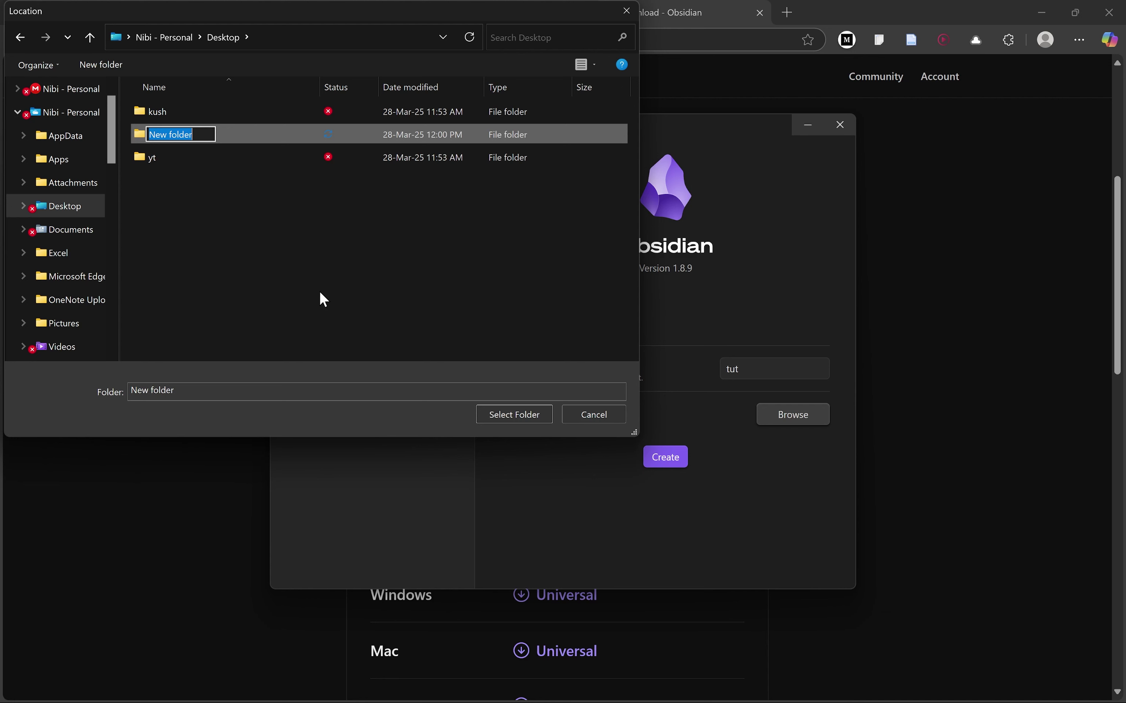
type("o")
type("bsidian")
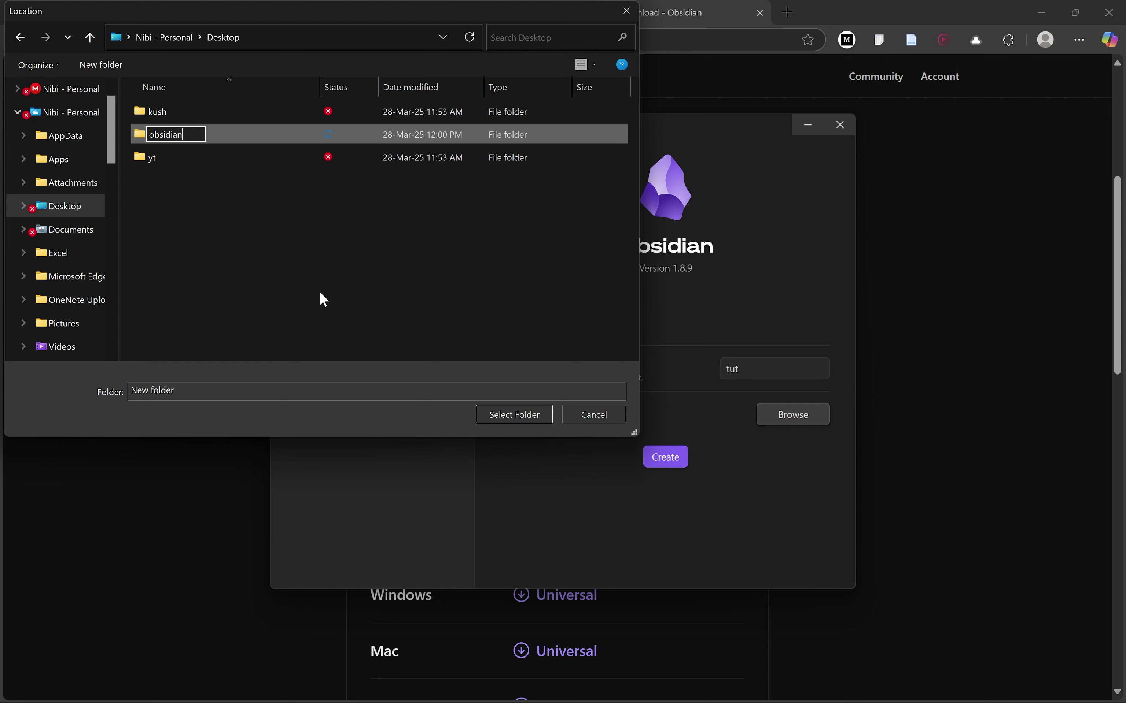
key("Return")
key("Return")
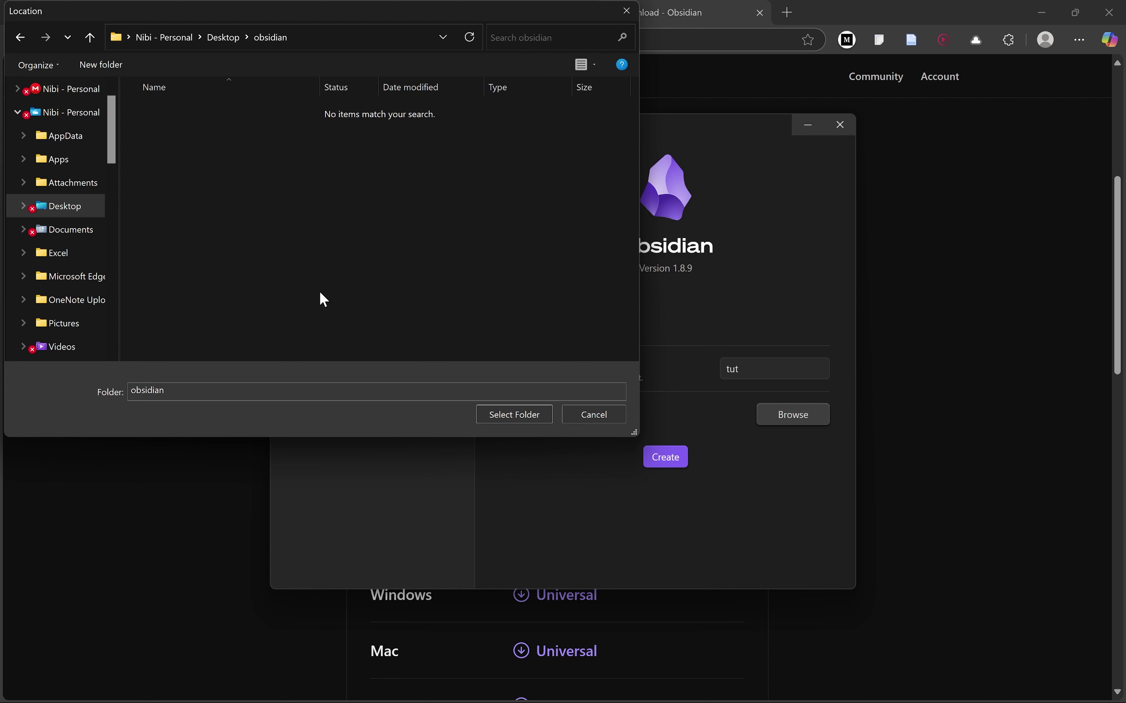
left_click(526, 414)
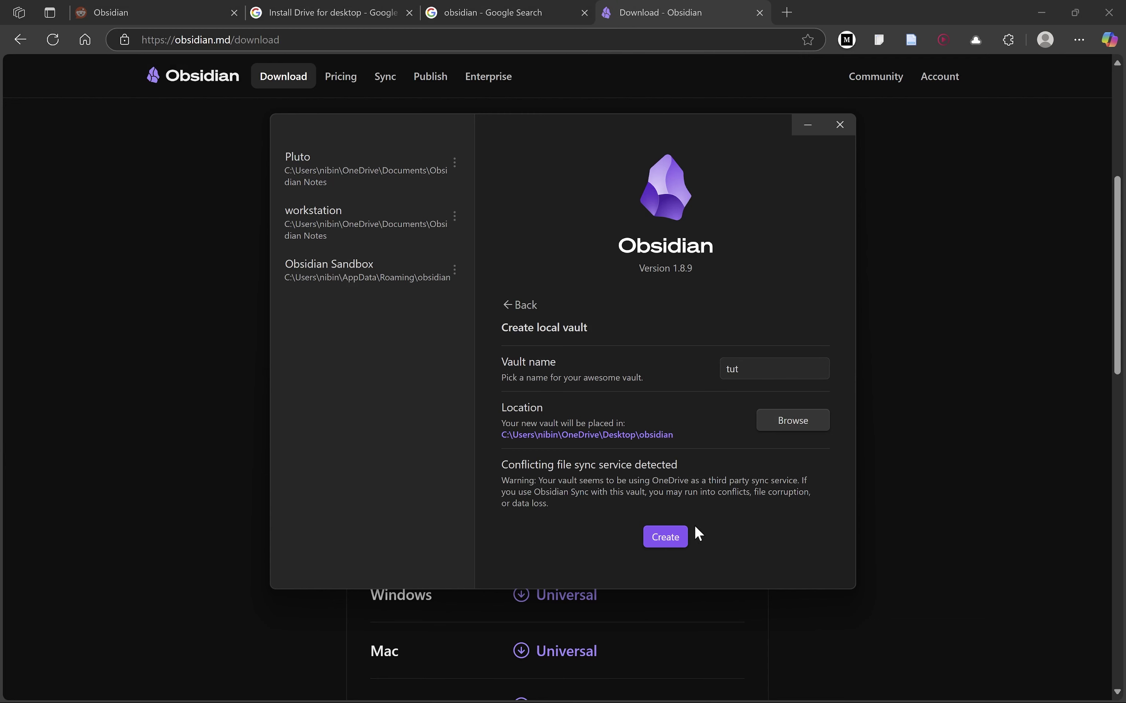
left_click(676, 538)
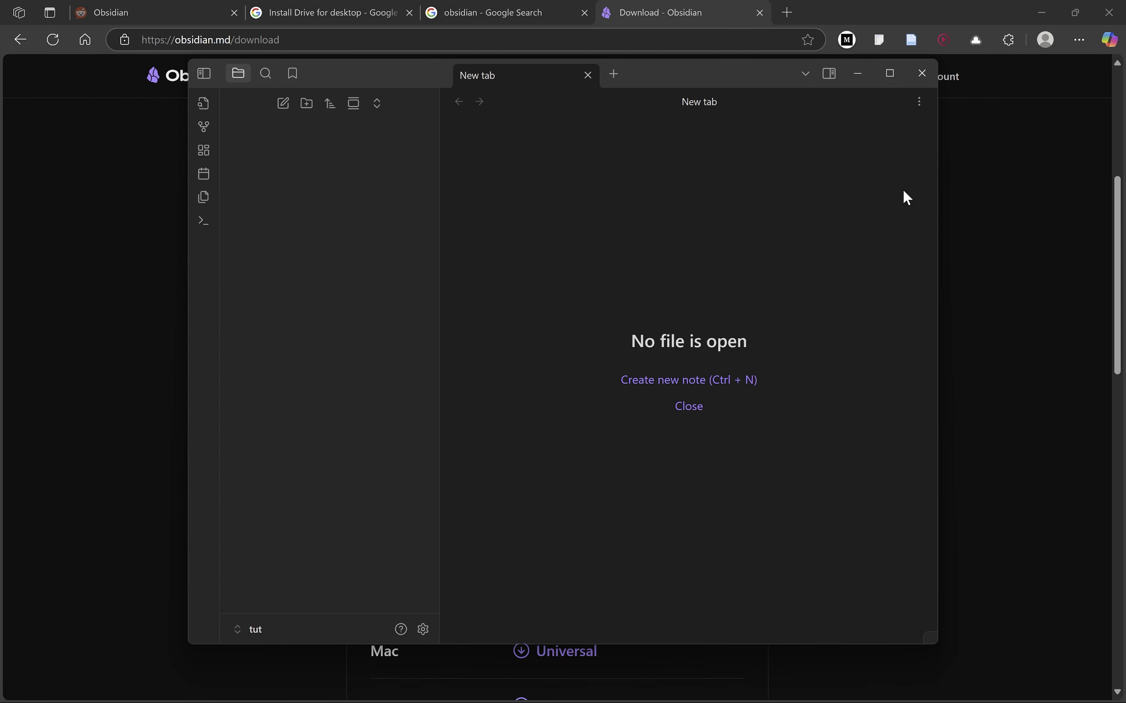
Step: Request the Windows version of Drive for desktop from the Google Workspace Learning Center page and view the pending GoogleDriveSetup.exe download
left_click(862, 74)
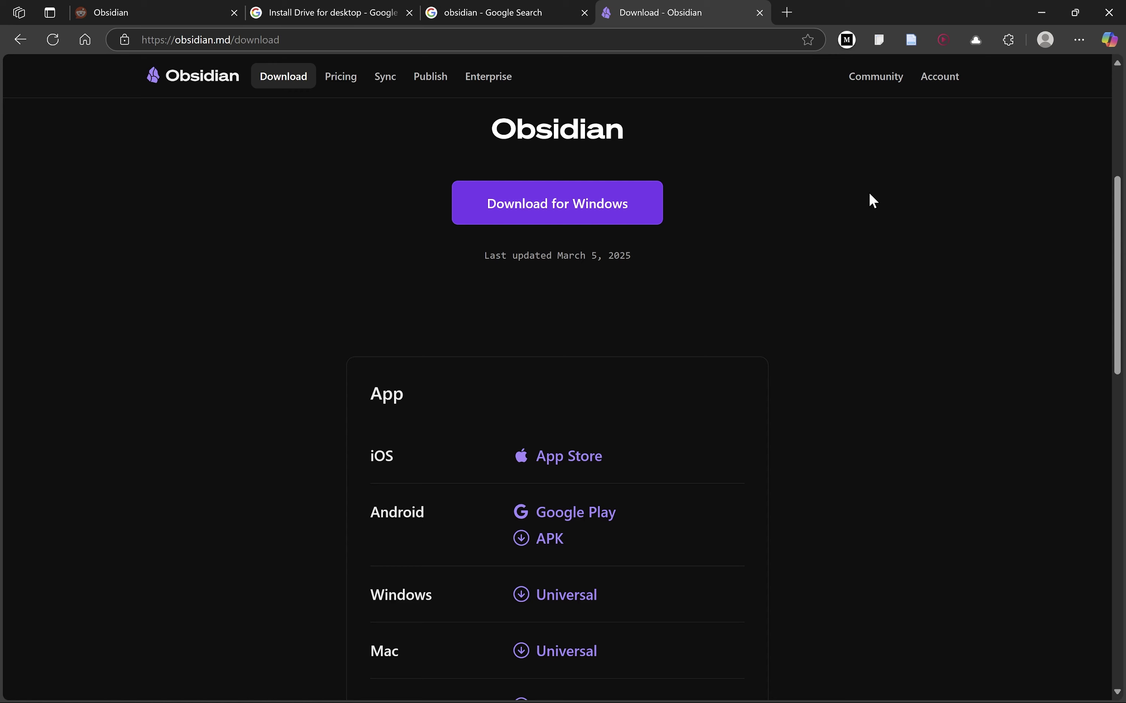
left_click(255, 12)
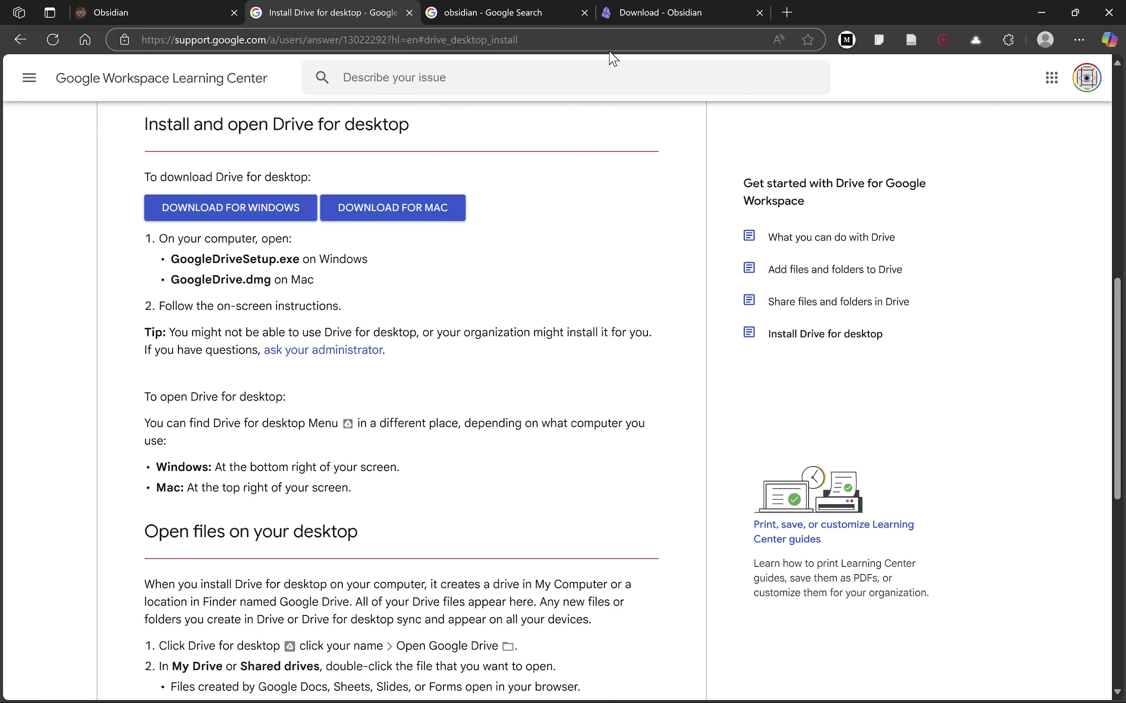
left_click(249, 224)
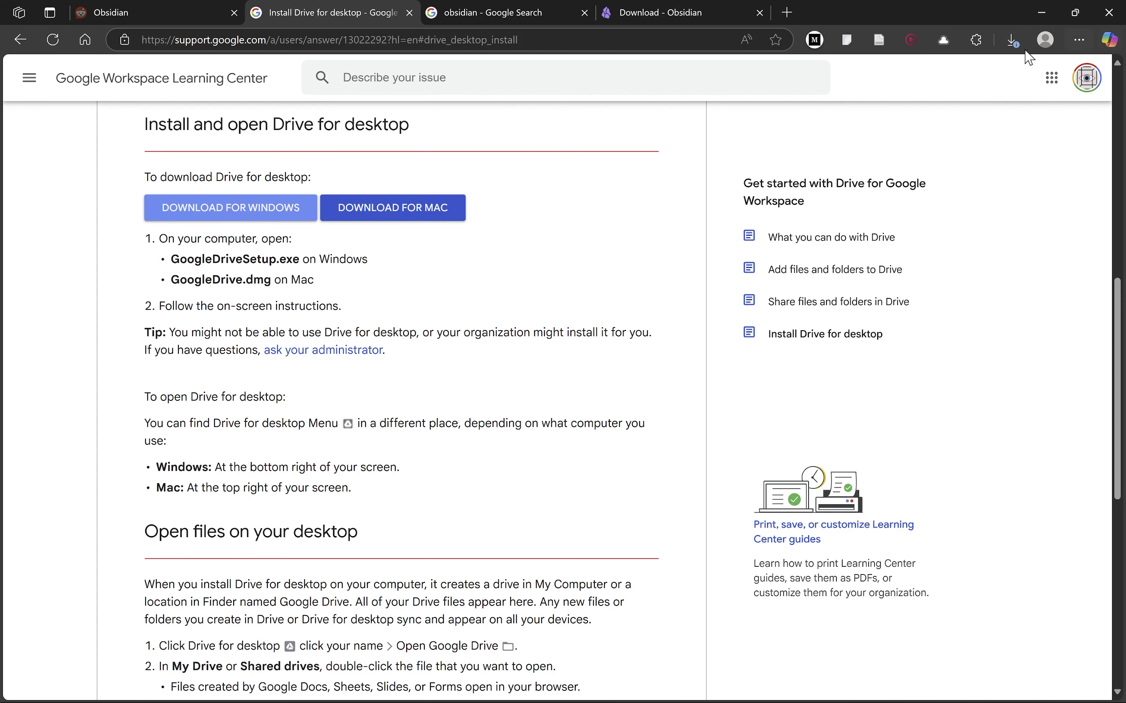
left_click(1012, 40)
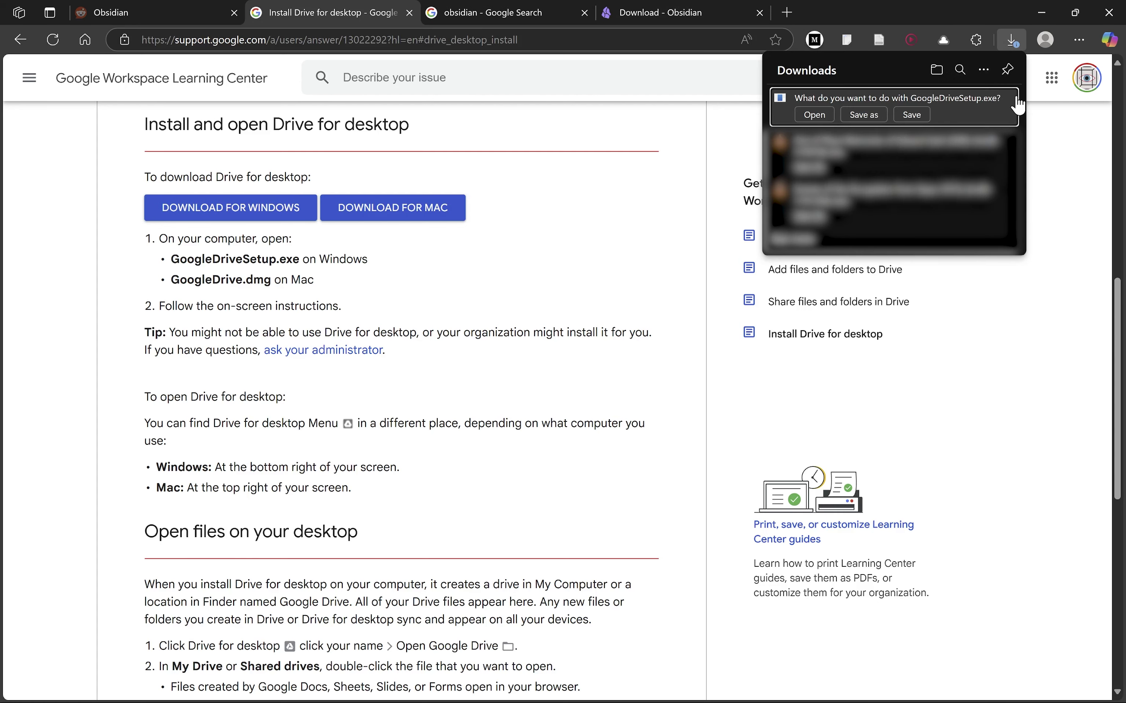
left_click(736, 191)
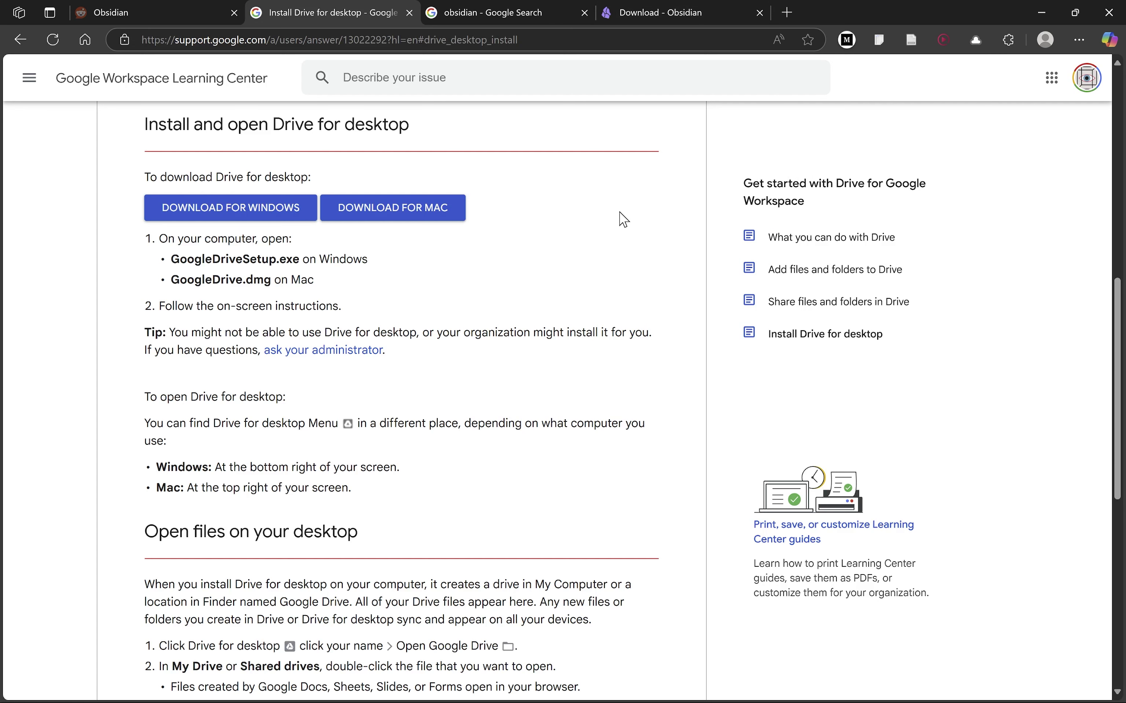
Step: Open the preferences of the Google Drive desktop app running in the background
left_click(876, 698)
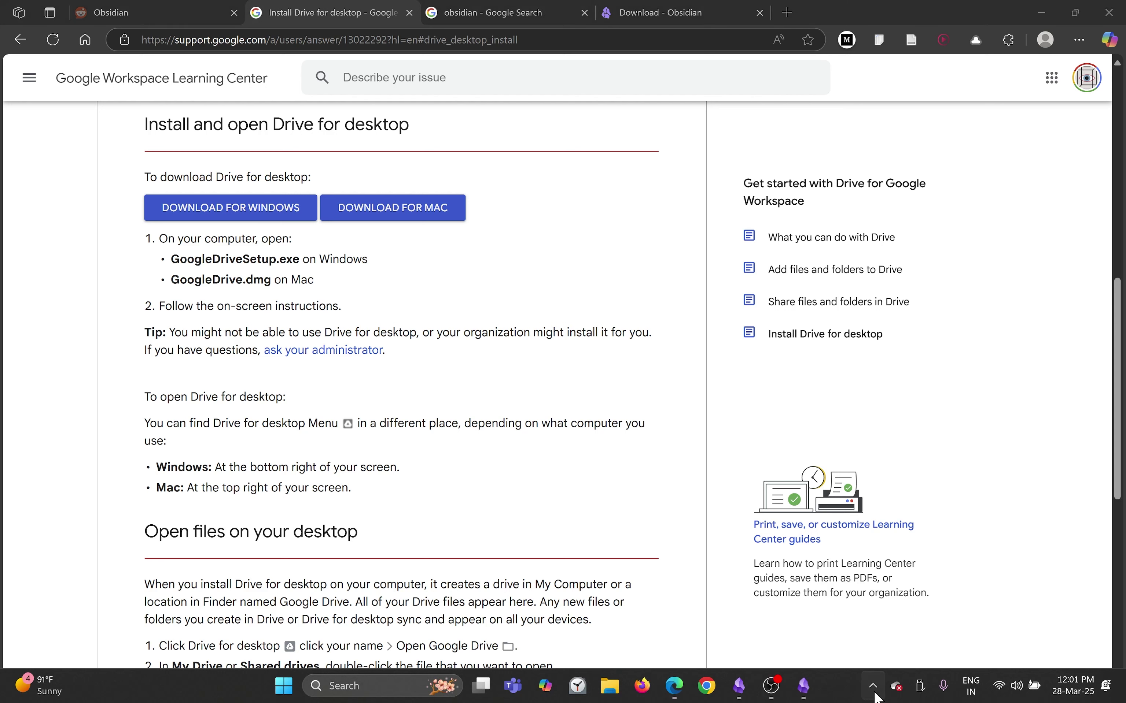
left_click(906, 586)
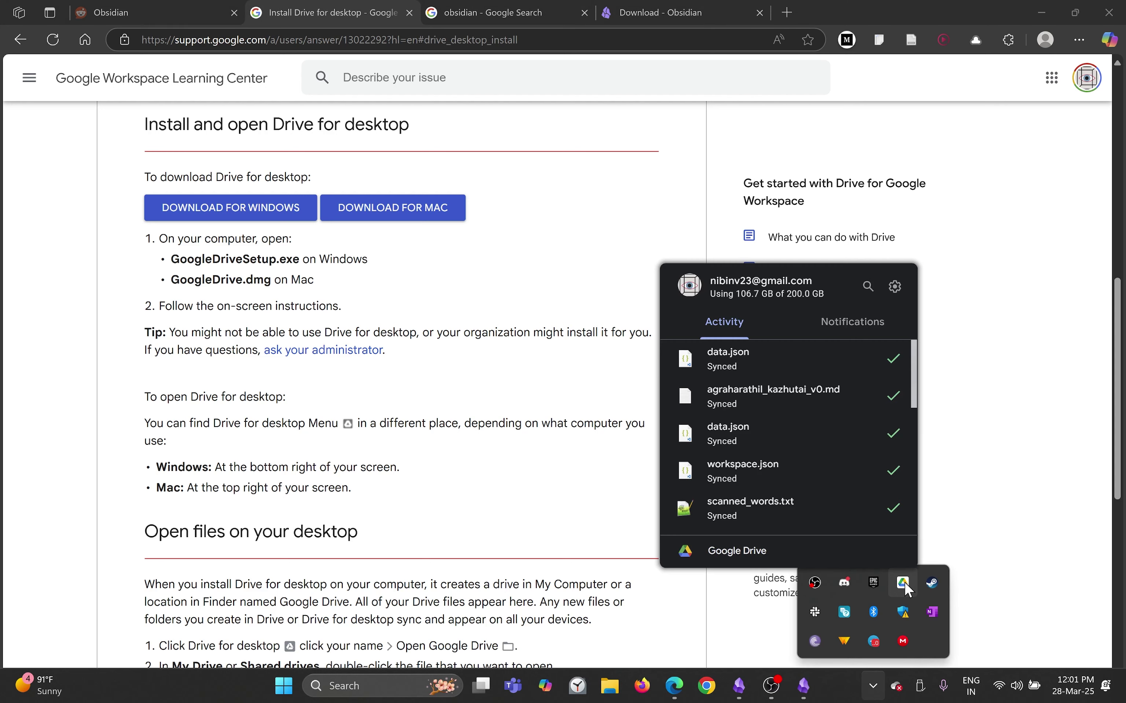
left_click(894, 286)
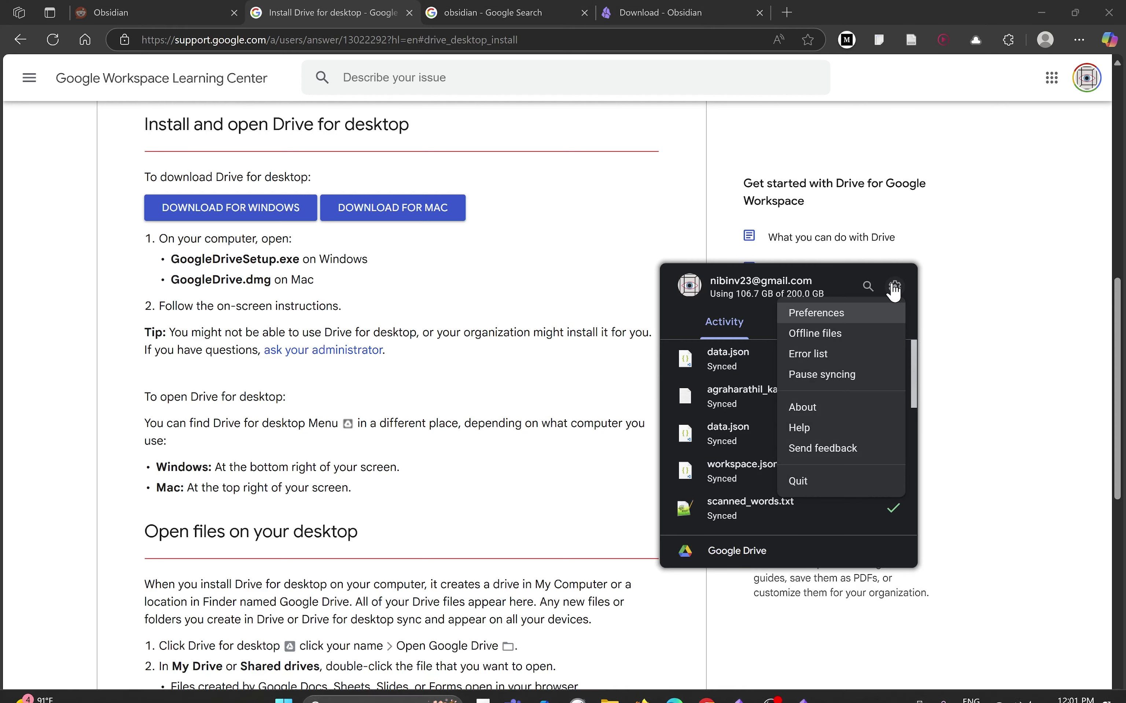
left_click(821, 314)
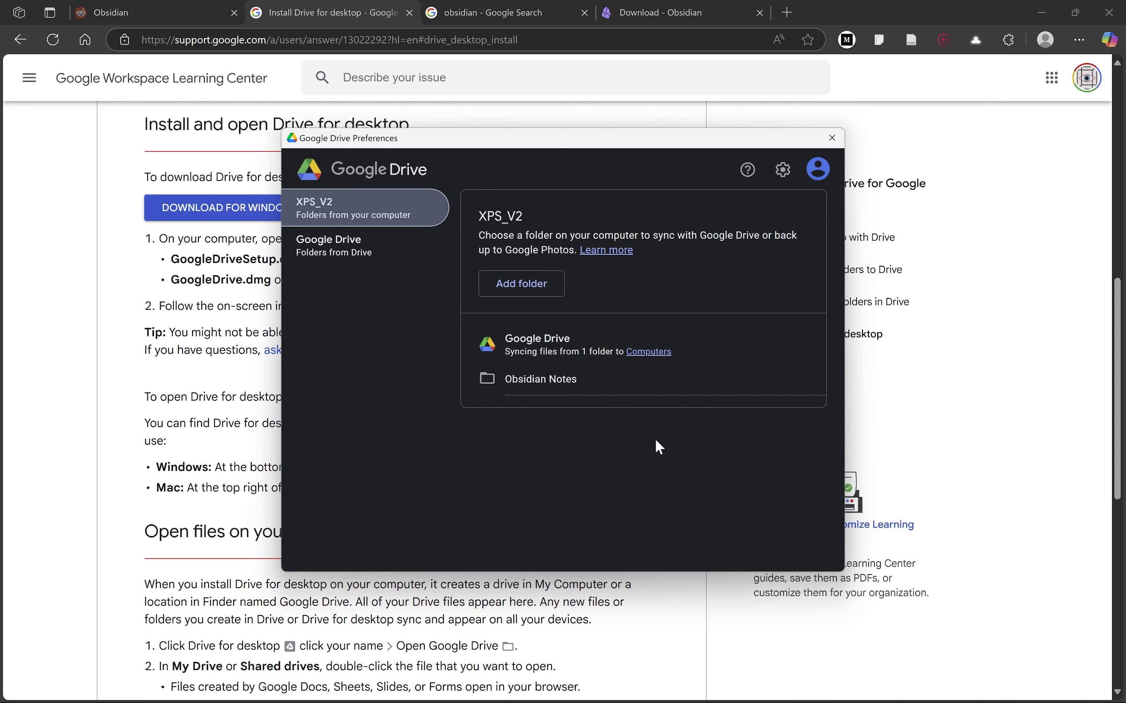
Step: Add the Desktop's obsidian folder with Sync with Google Drive enabled, and save the pending changes
left_click(521, 284)
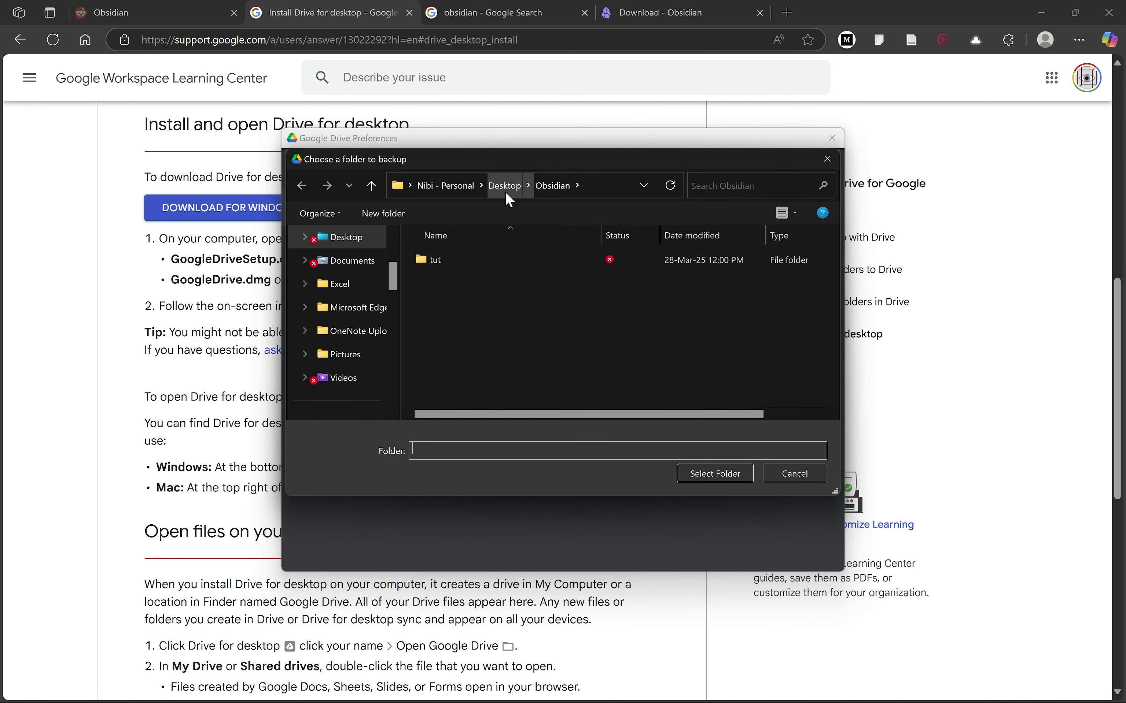
left_click(497, 192)
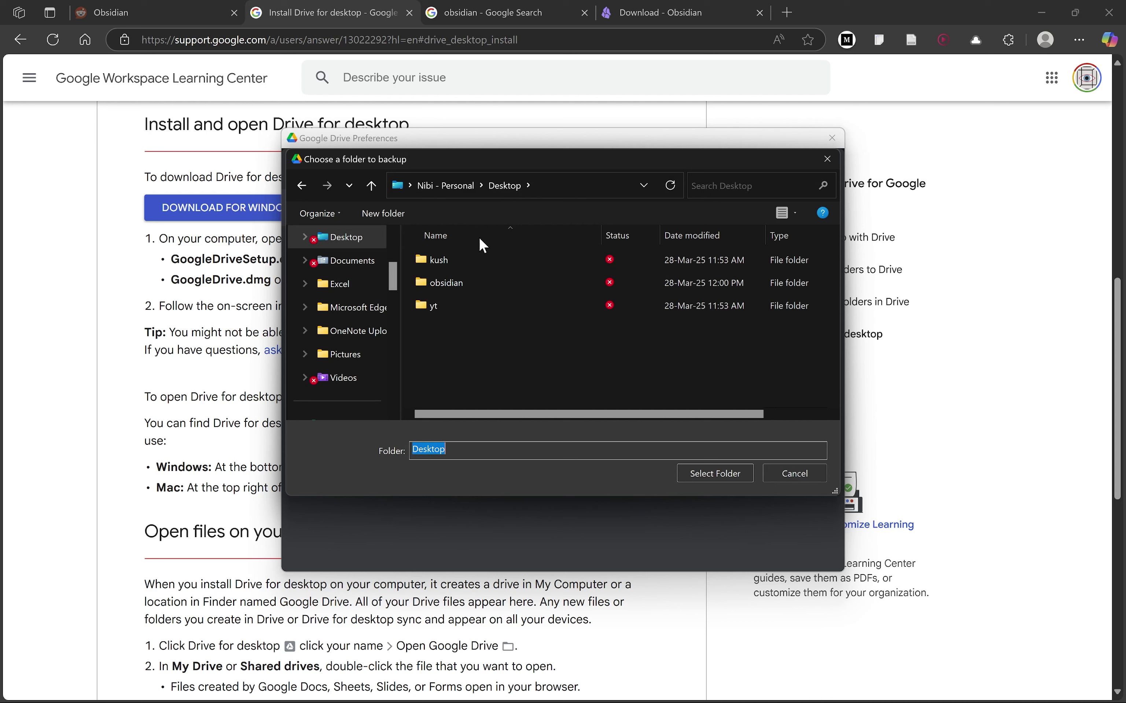
double_click(461, 285)
left_click(730, 480)
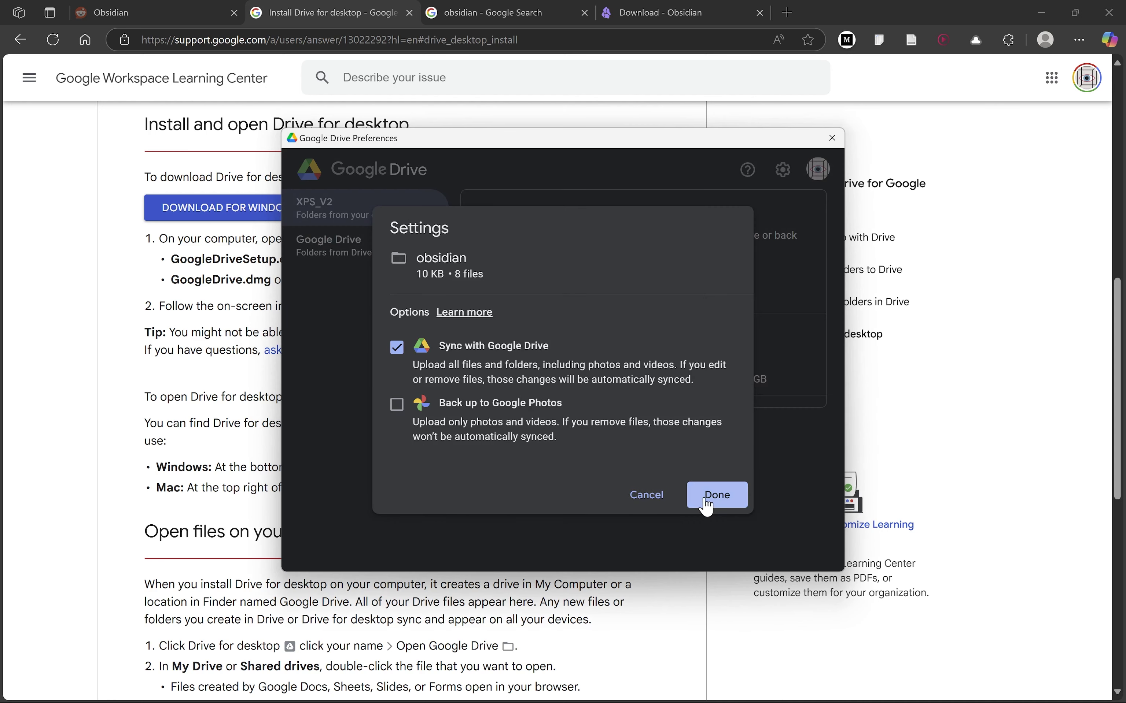
left_click(711, 503)
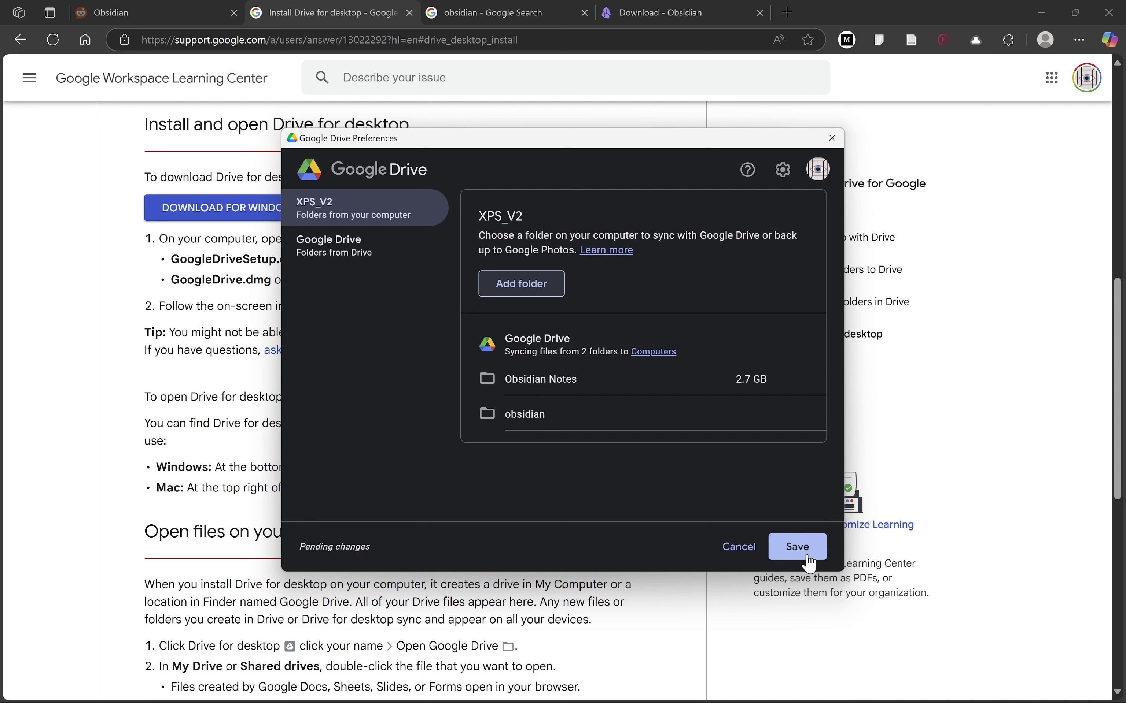
left_click(809, 560)
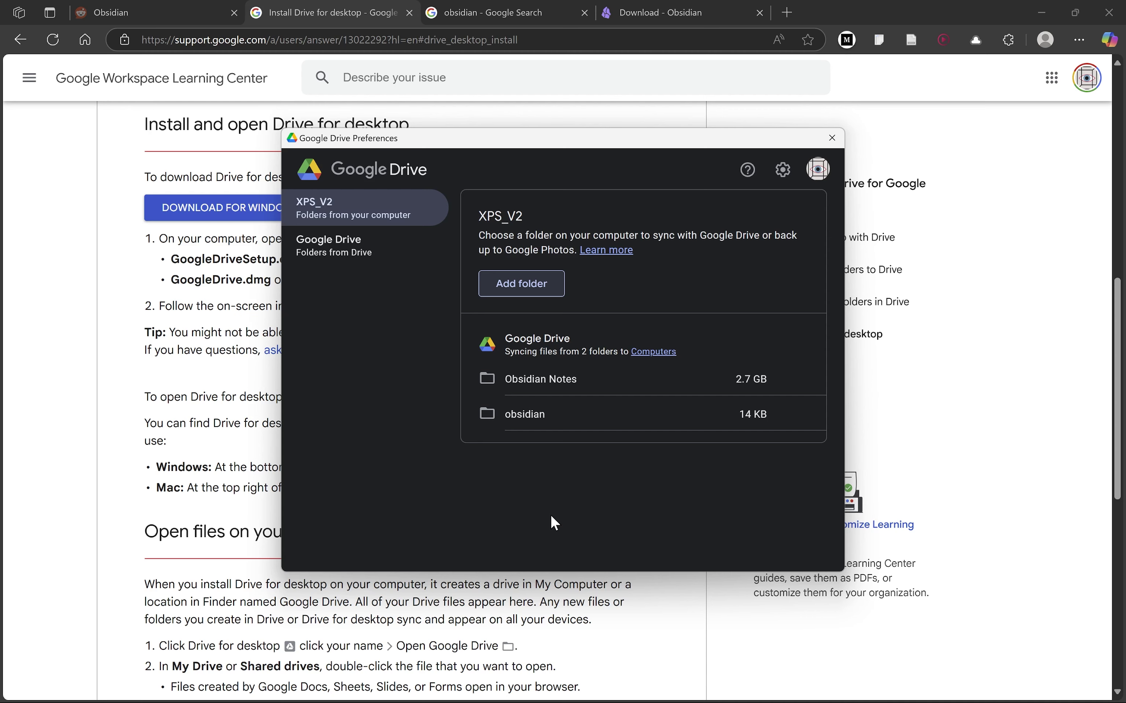
Step: Switch to the browser, load drive.google.com in place of the obsidian search results, and go to Computers
key("alt+Tab")
scroll(550, 515, "down", 5)
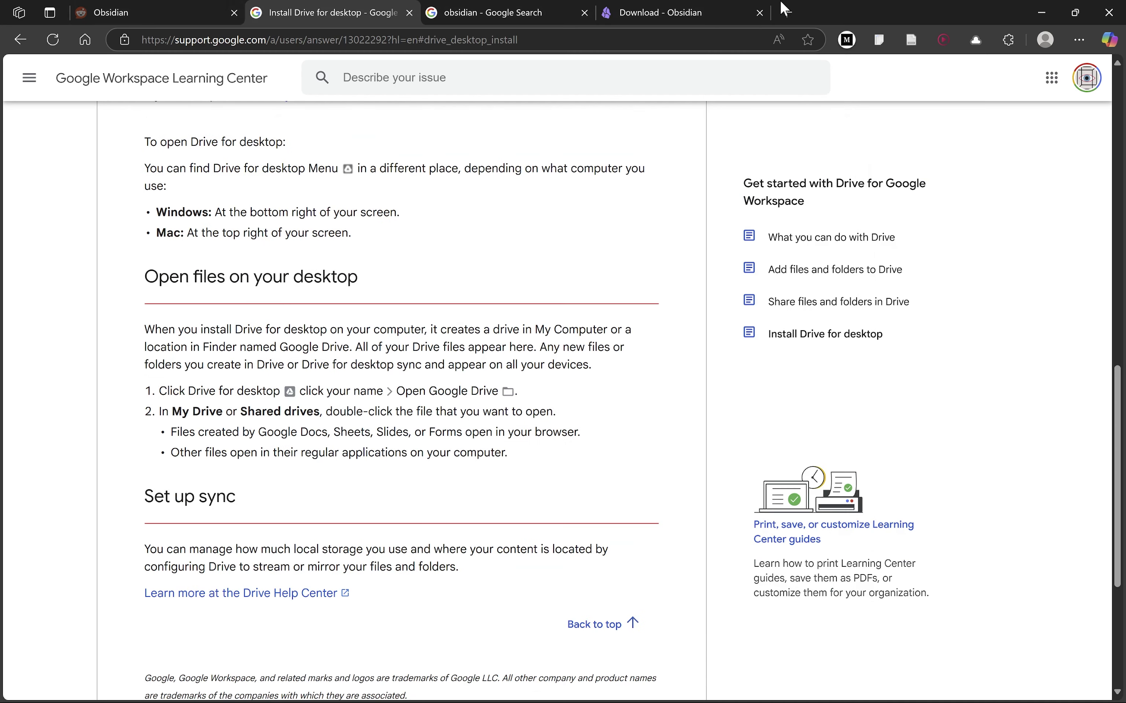
left_click(508, 12)
left_click(520, 37)
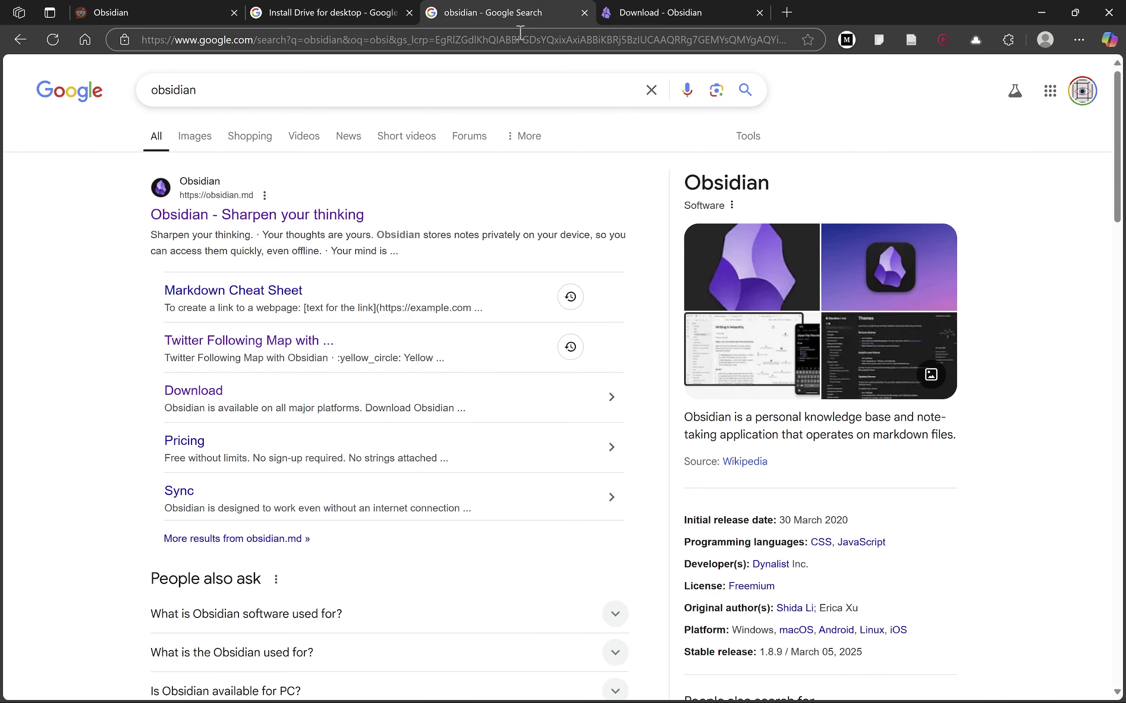
type("drive.google.com")
key("Return")
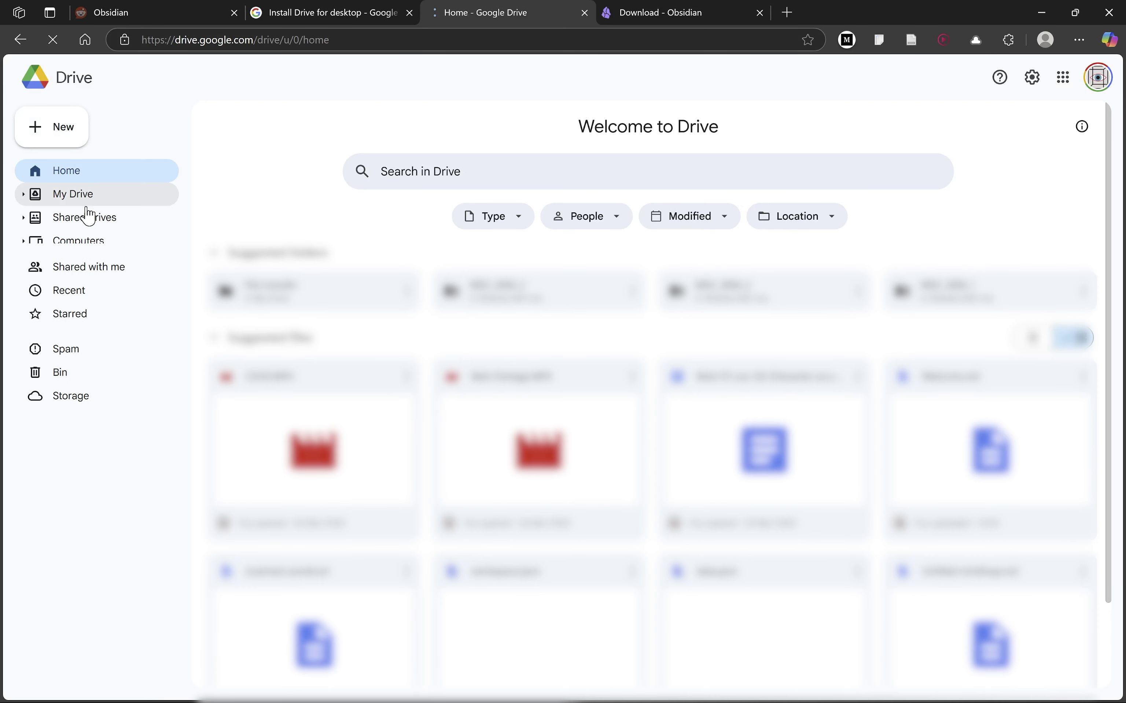
left_click(114, 243)
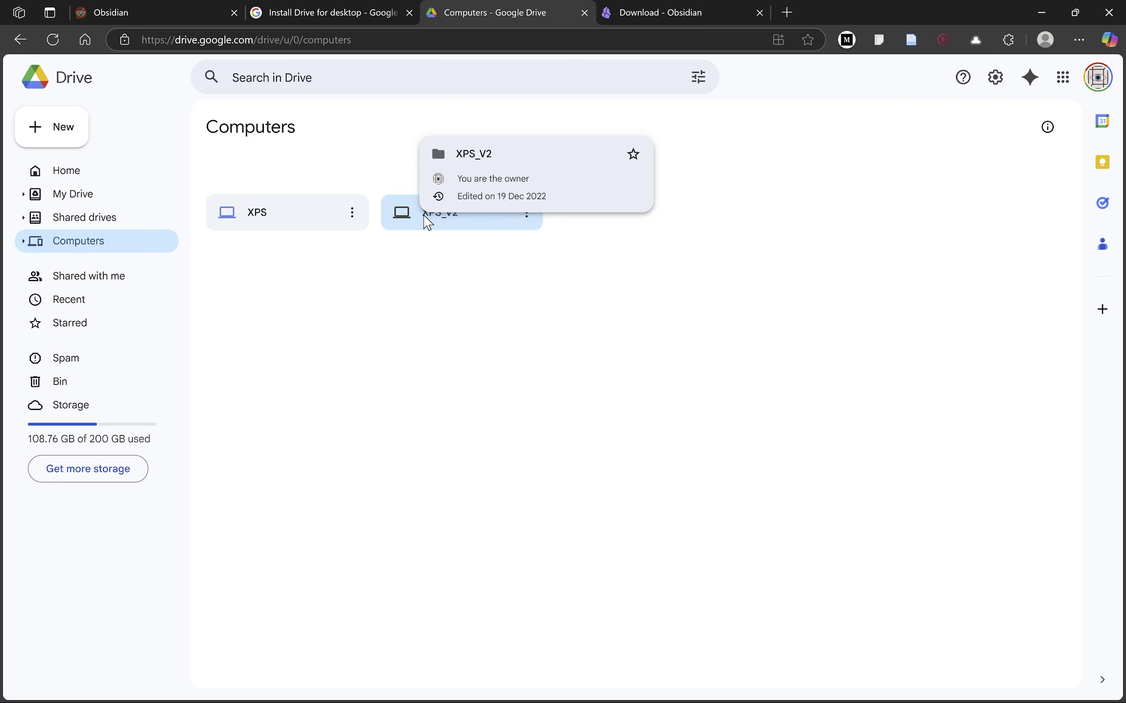
Step: Open XPS_V2 under Computers and delete the folder spelled Obsidian with a capital O
double_click(428, 224)
left_click(113, 241)
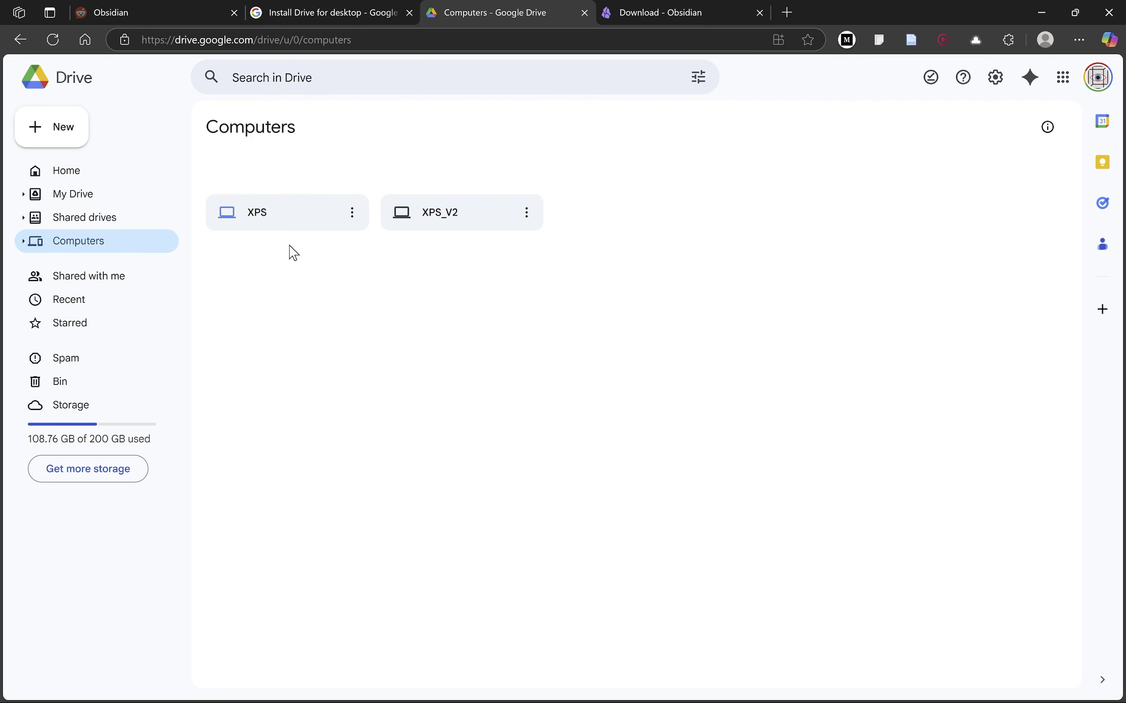
double_click(462, 217)
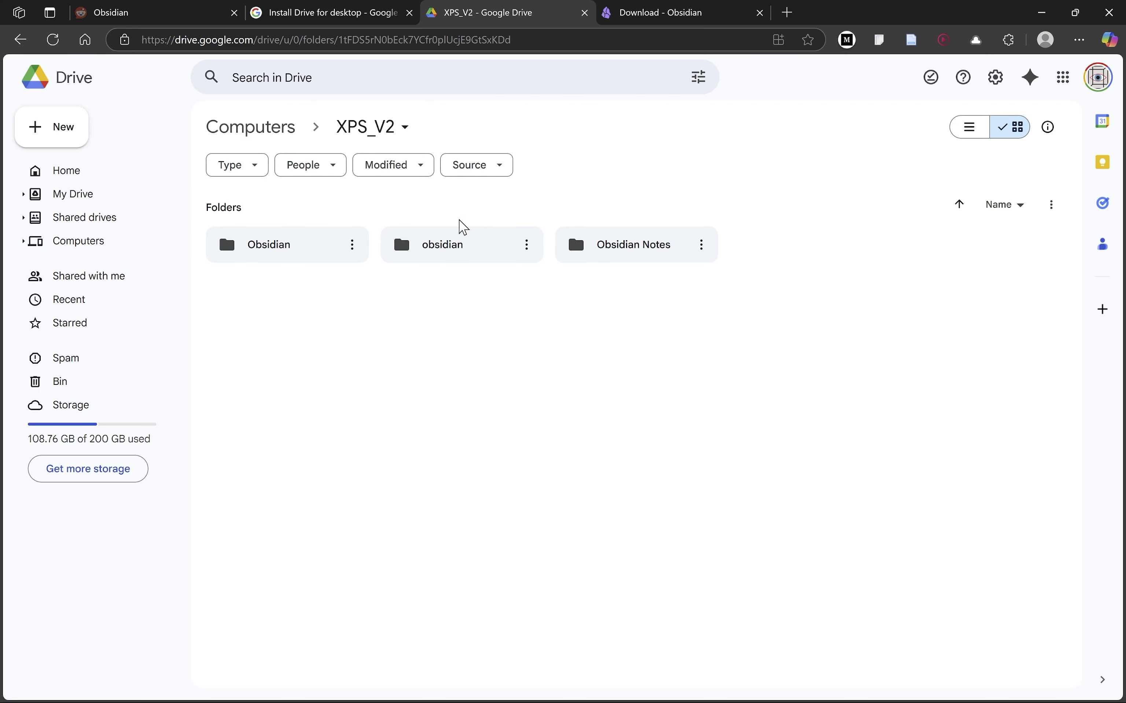
key("Delete")
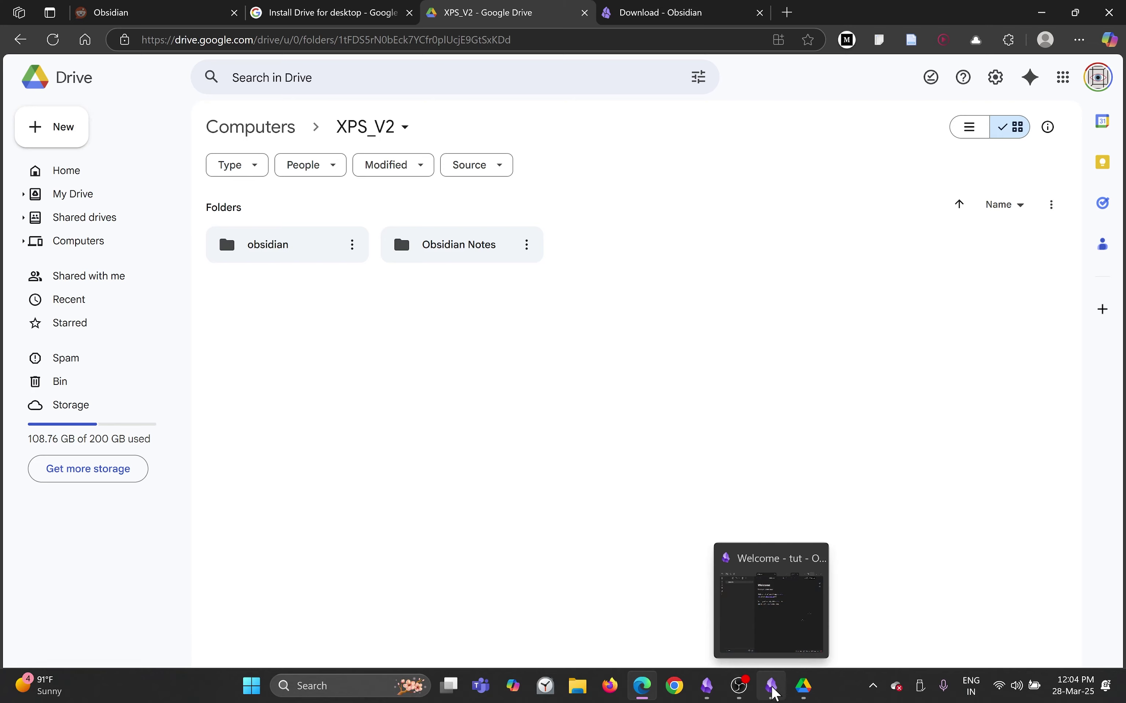
Step: Switch to the tut vault in Obsidian and create a folder named test
left_click(772, 692)
left_click(892, 80)
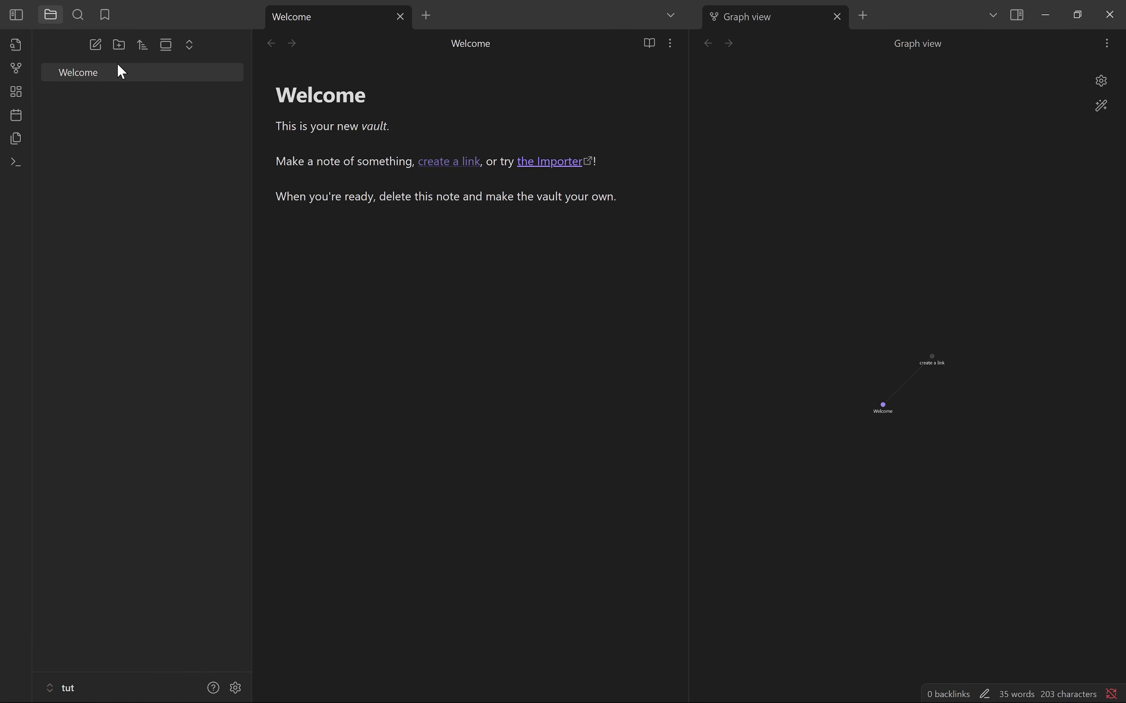
left_click(116, 52)
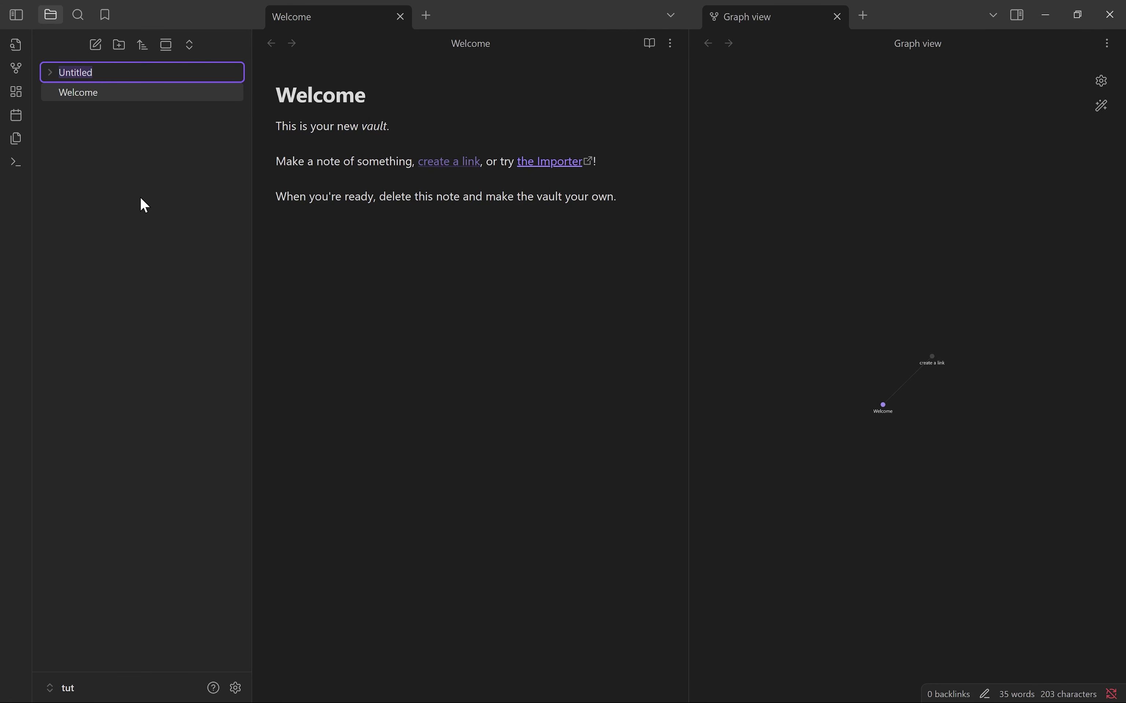
type("test")
key("Return")
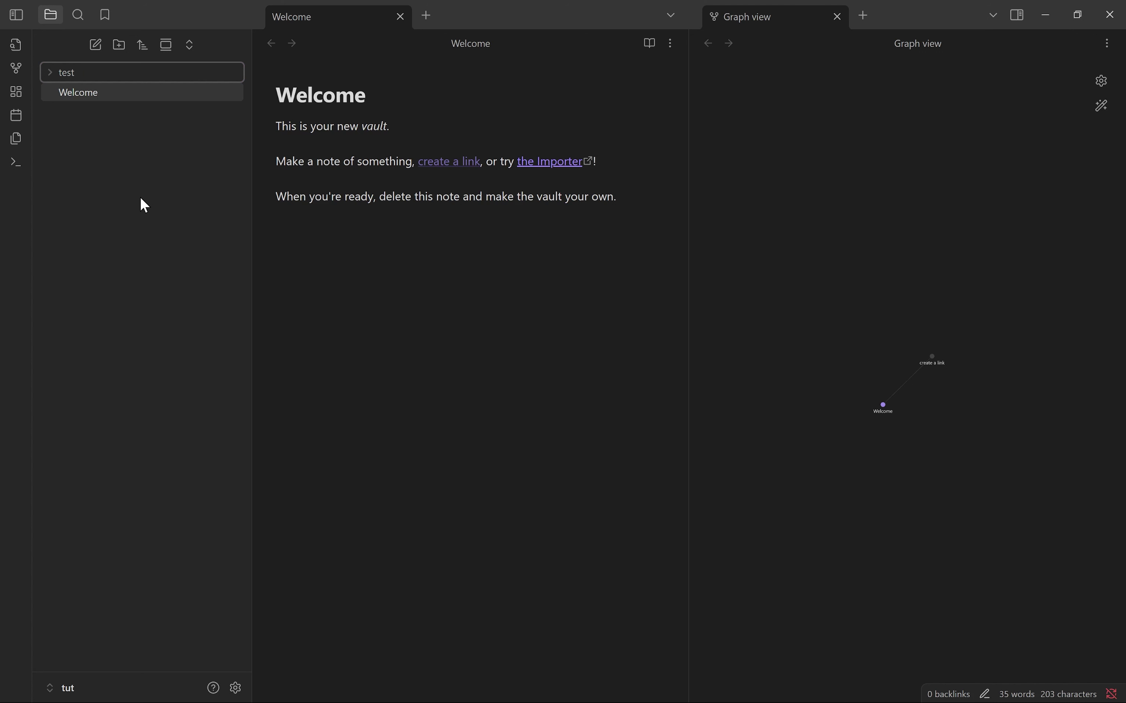
Step: Expand the test folder and create a new note titled test_1 in the vault
left_click(112, 80)
left_click(93, 50)
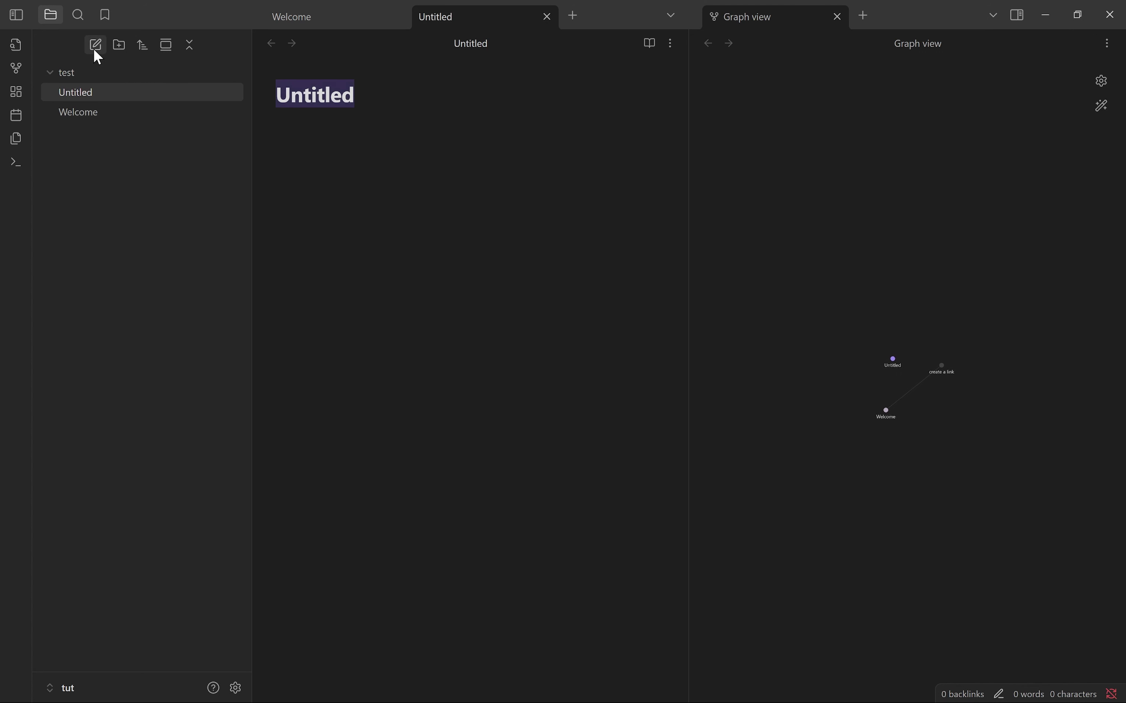
type("test_1")
key("Return")
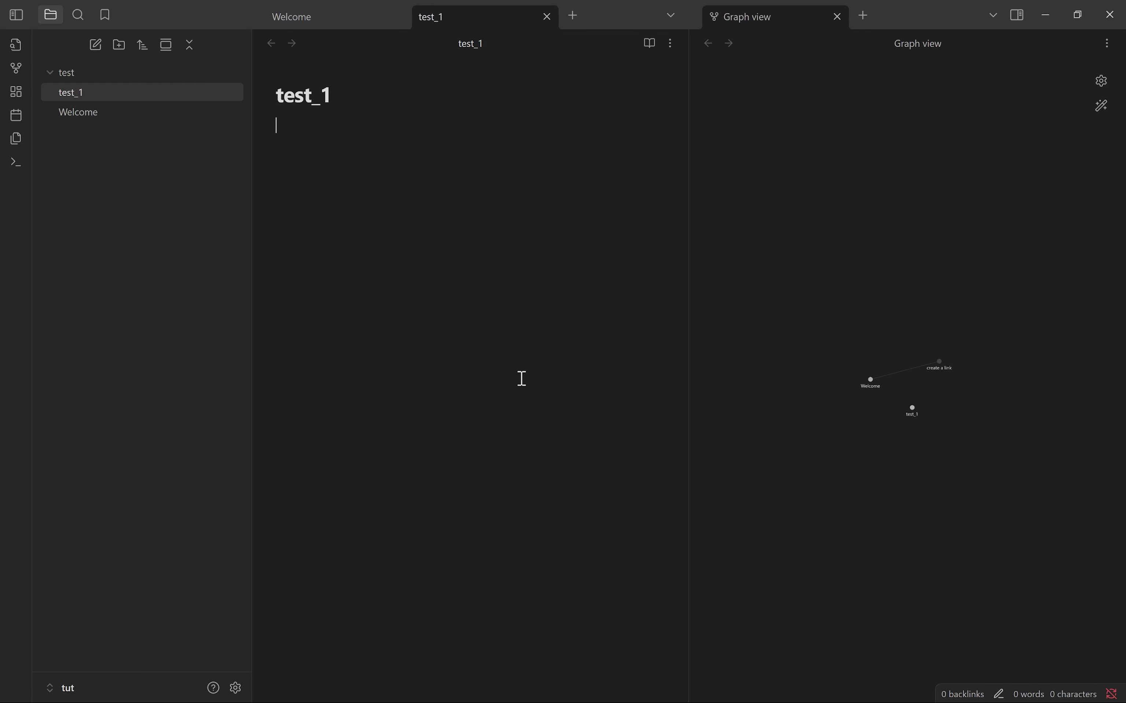
Step: Switch to Google Drive in the browser and open obsidian > tut under XPS_V2 to check the synced files
key("alt+Tab")
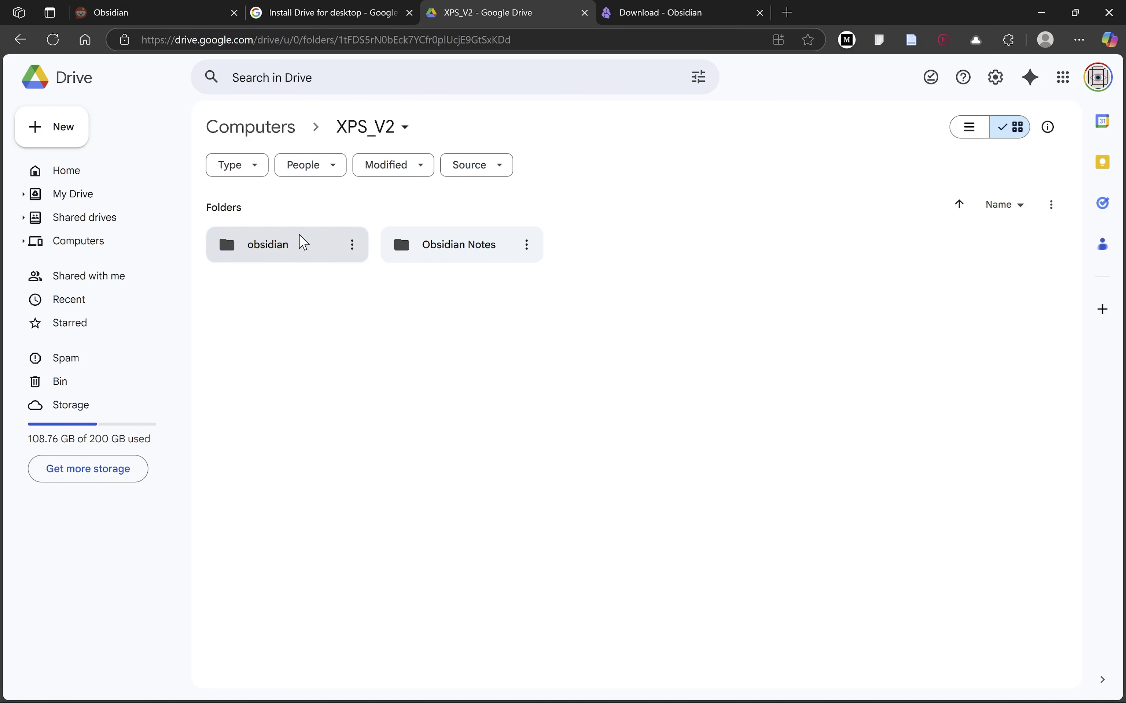
double_click(300, 242)
double_click(303, 241)
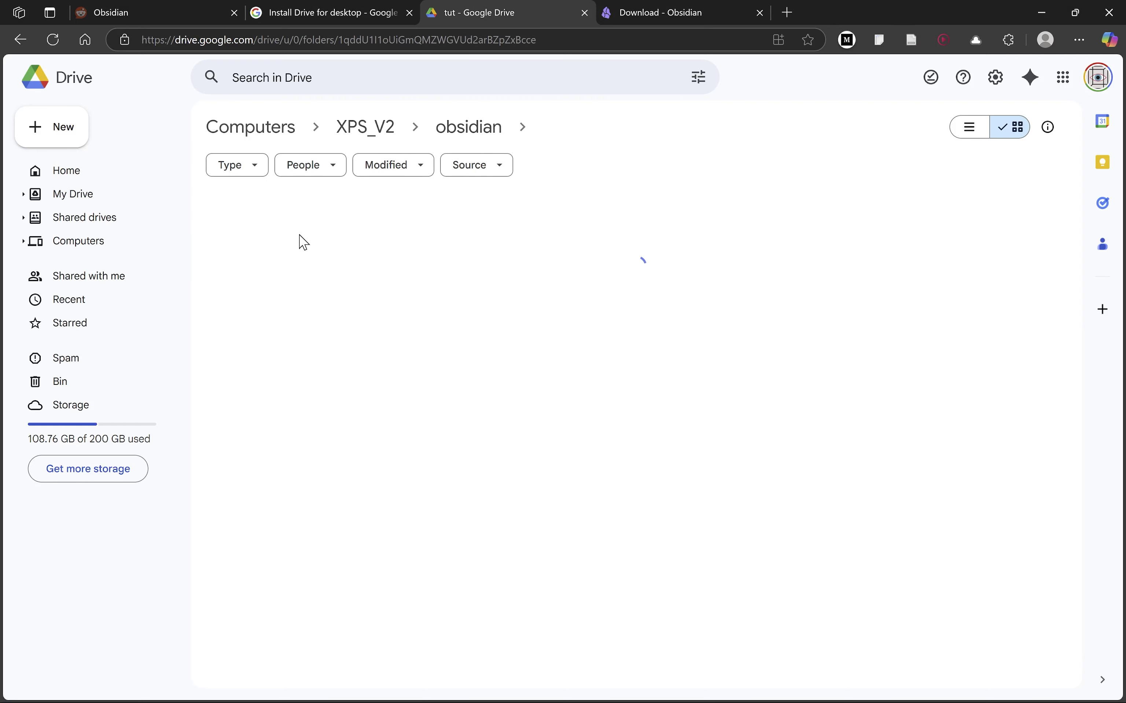
mouse_move(405, 242)
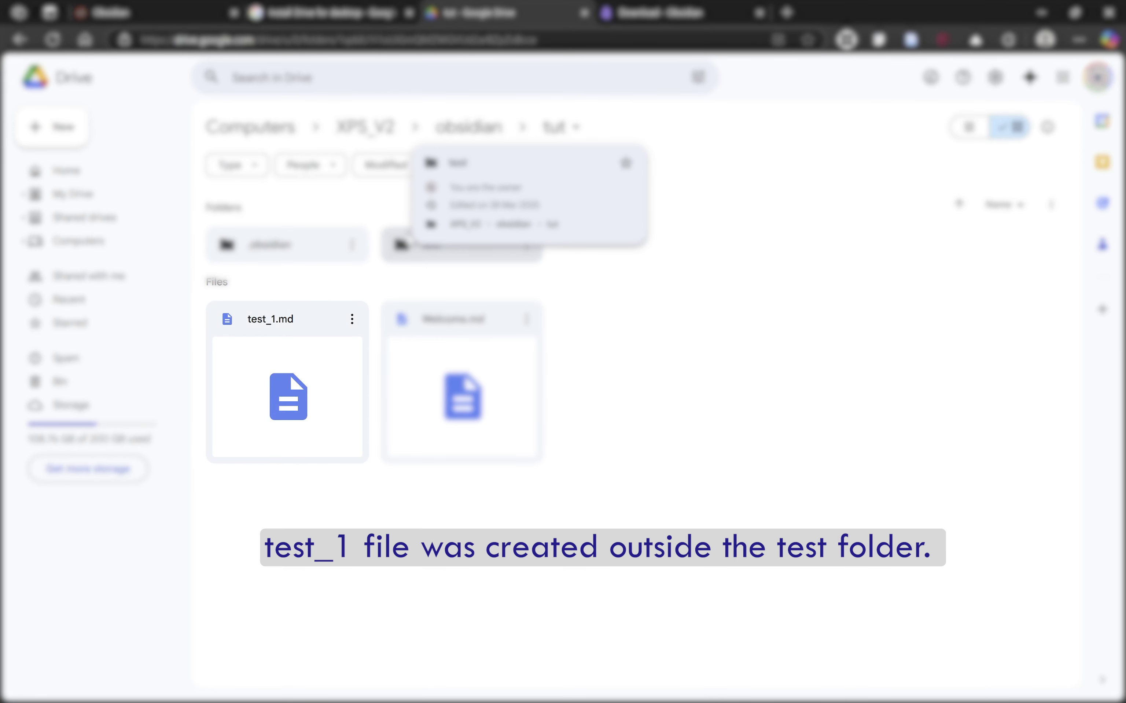
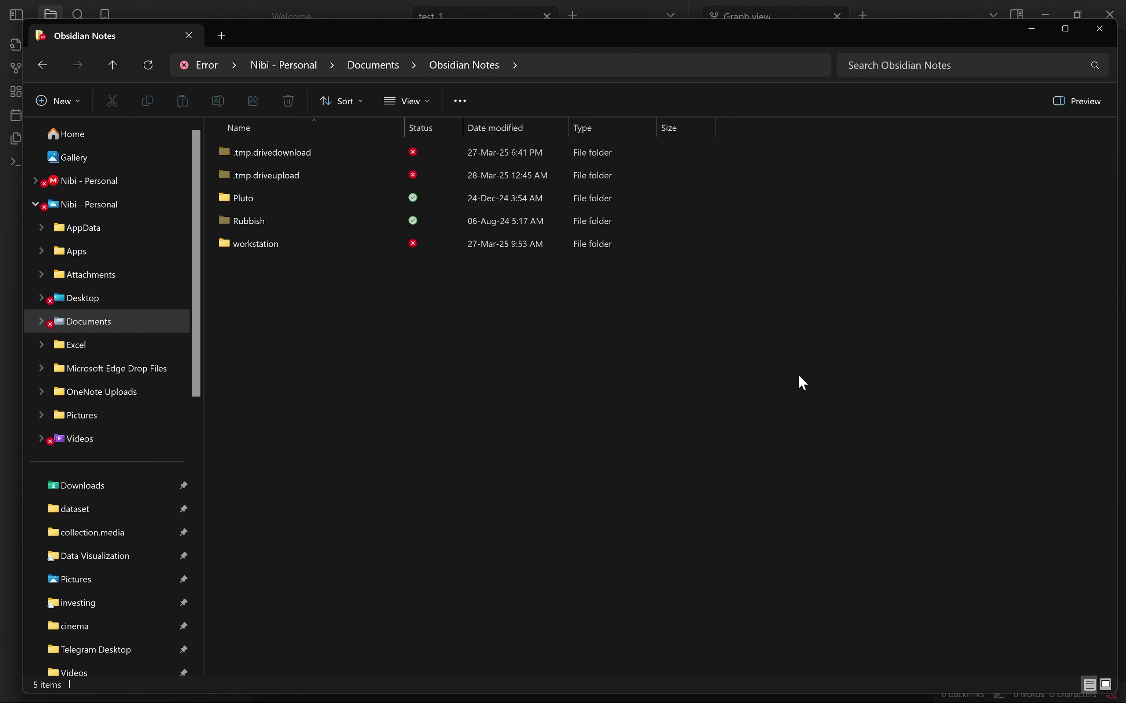
Step: Open the workstation folder inside Obsidian Notes, go into its Templates folder and look through the template files
double_click(291, 251)
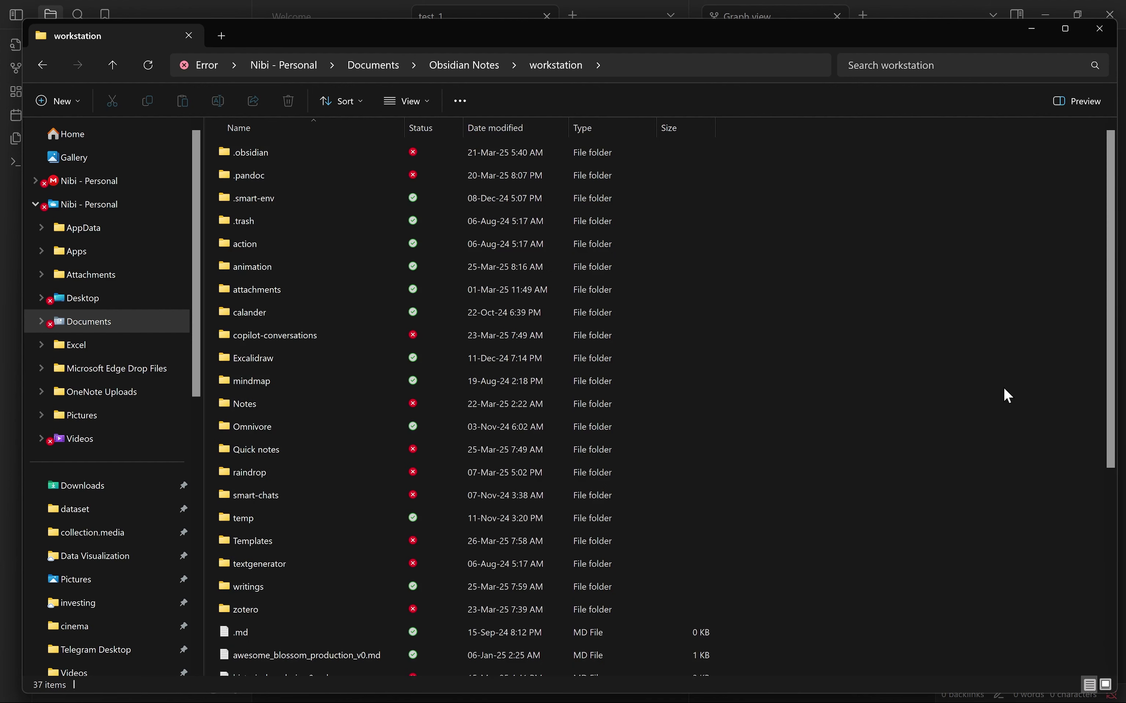
key("t")
scroll(967, 414, "down", 1)
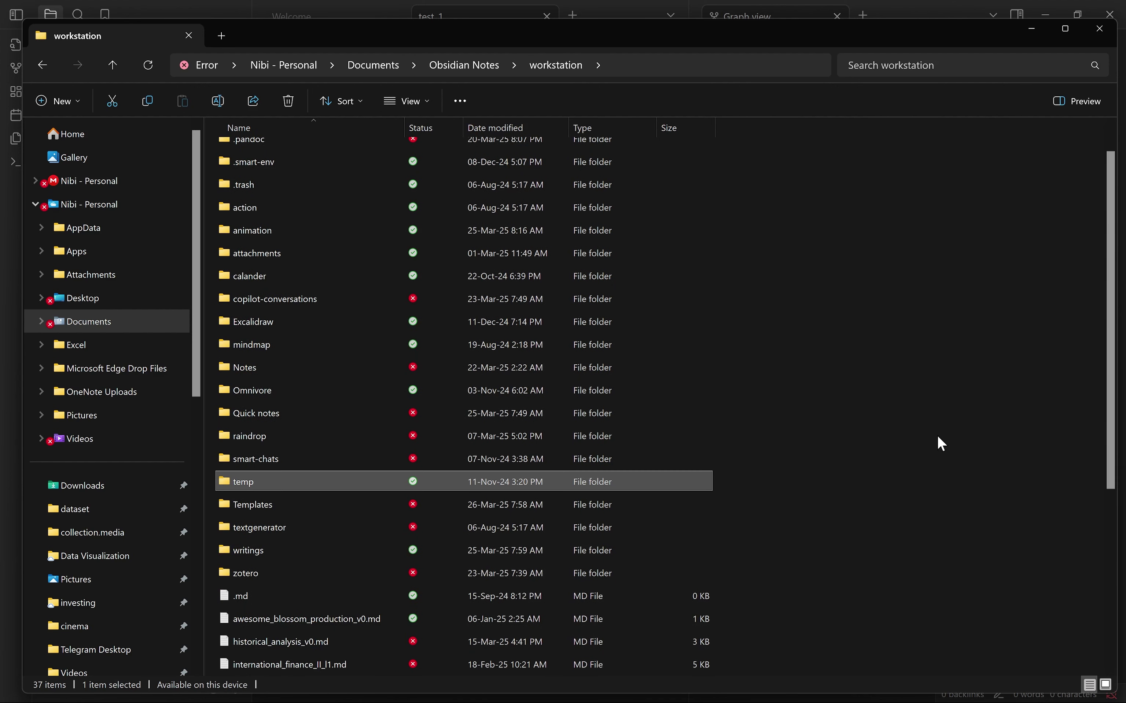
double_click(281, 506)
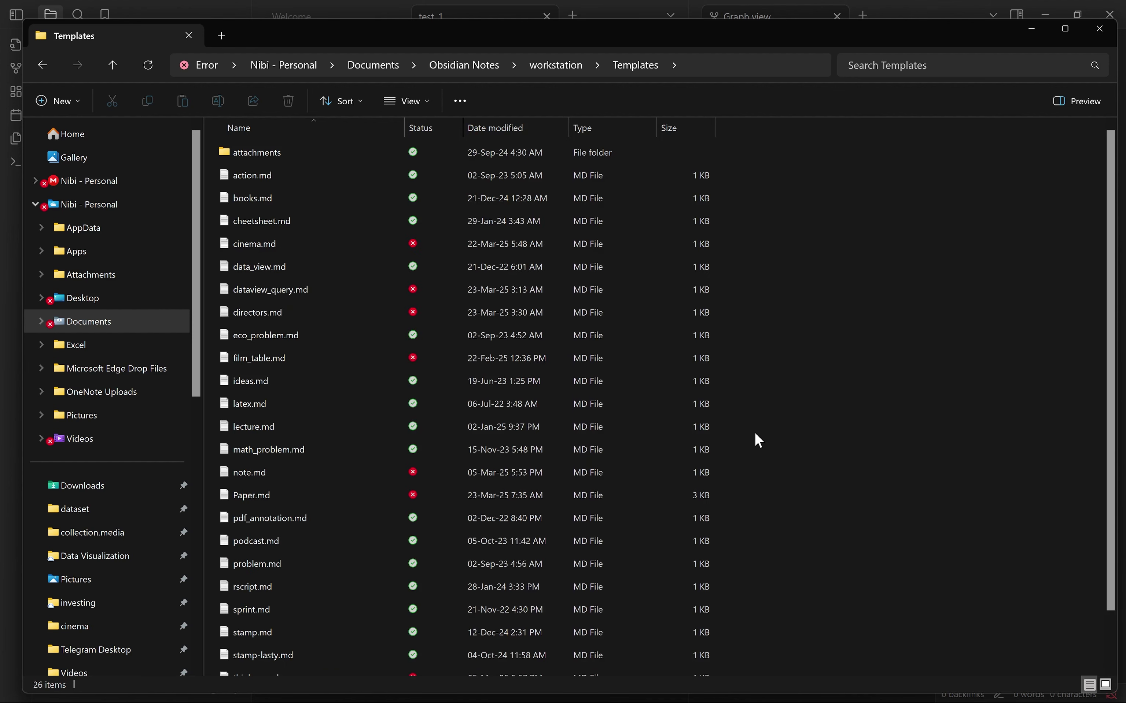
scroll(755, 433, "down", 1)
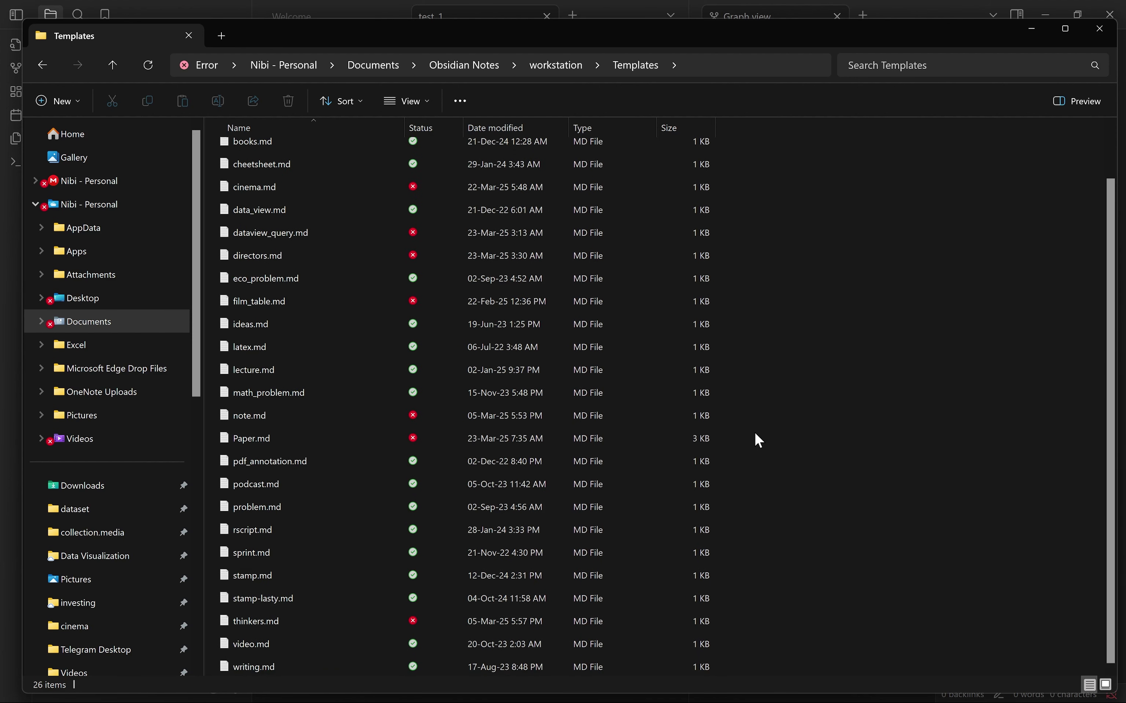
scroll(755, 434, "up", 1)
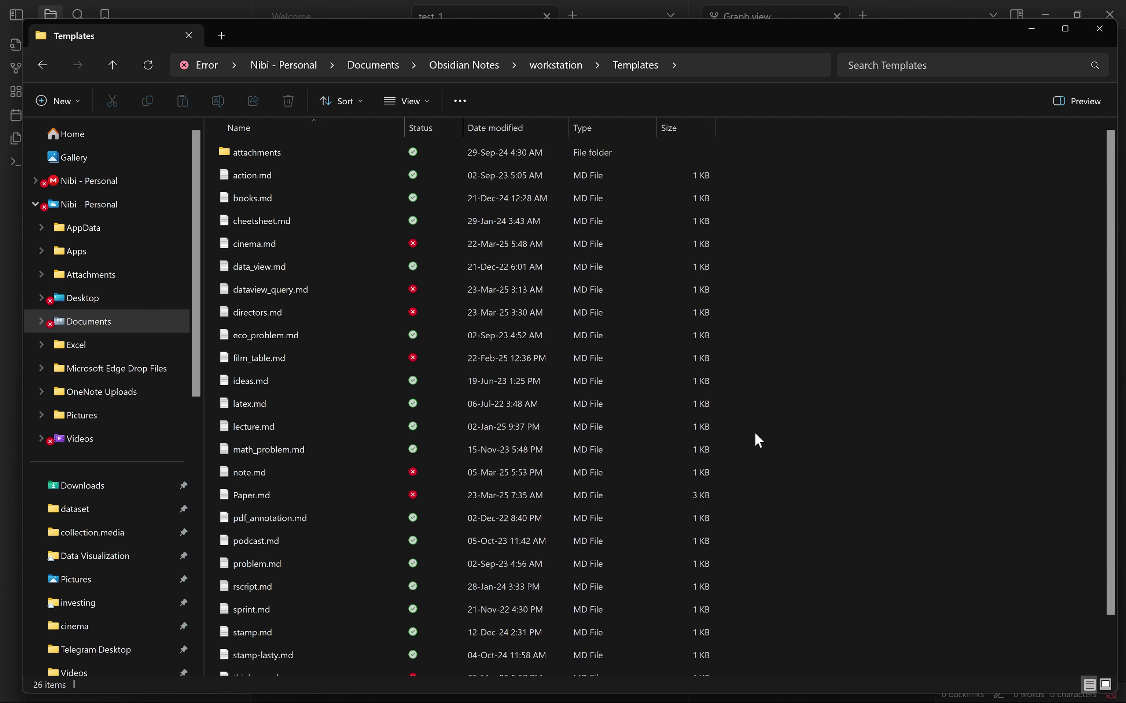
Step: Select cinema.md, data_view.md, dataview_query.md, directors.md, ideas.md, latex.md, lecture.md, note.md, Paper.md and podcast.md in the Templates folder
left_click(267, 250)
left_click(311, 272, "ctrl")
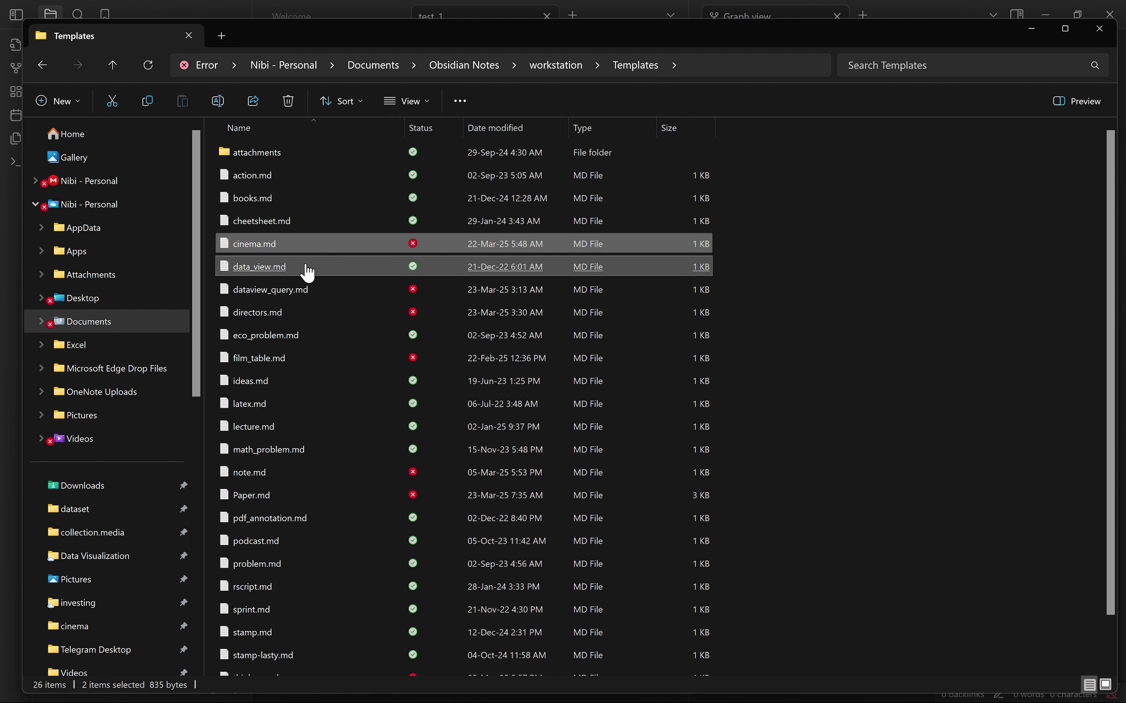
left_click(338, 289, "ctrl")
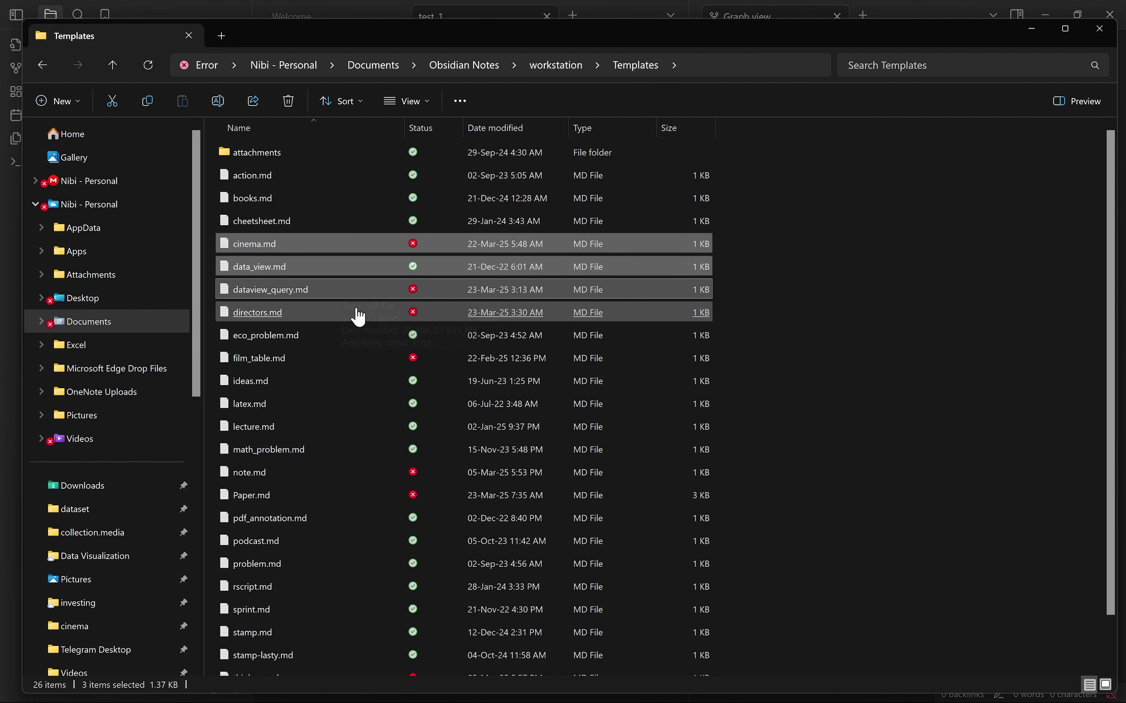
left_click(359, 316, "ctrl")
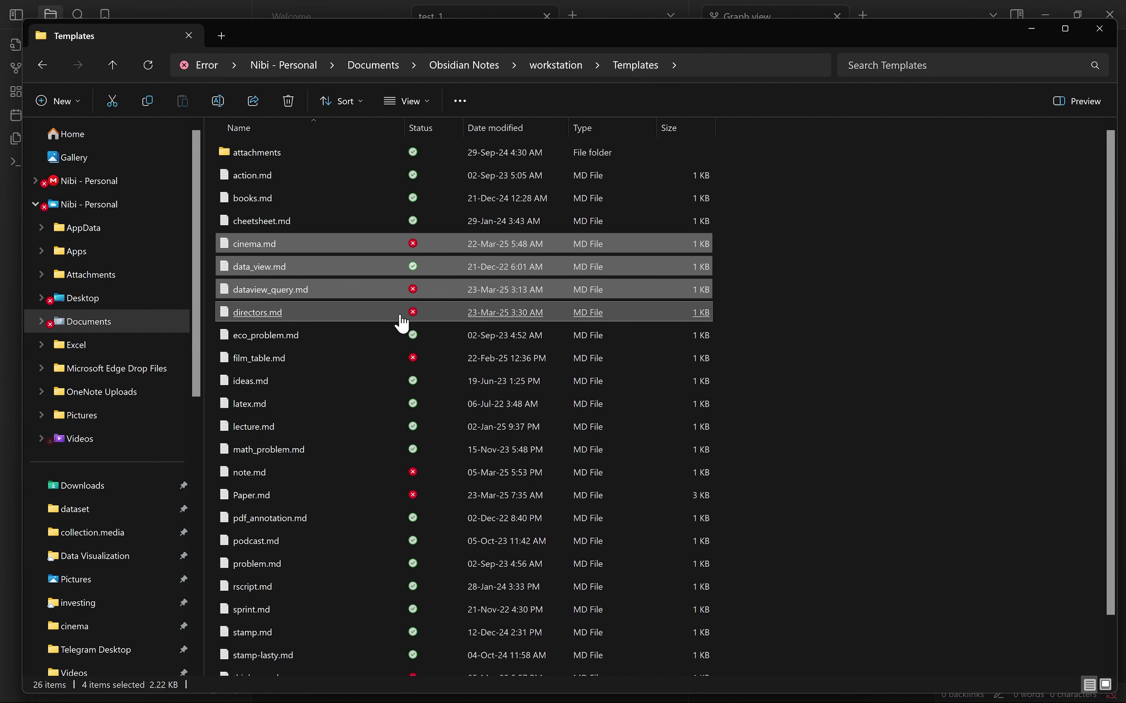
left_click(292, 385, "ctrl")
left_click(295, 412, "ctrl")
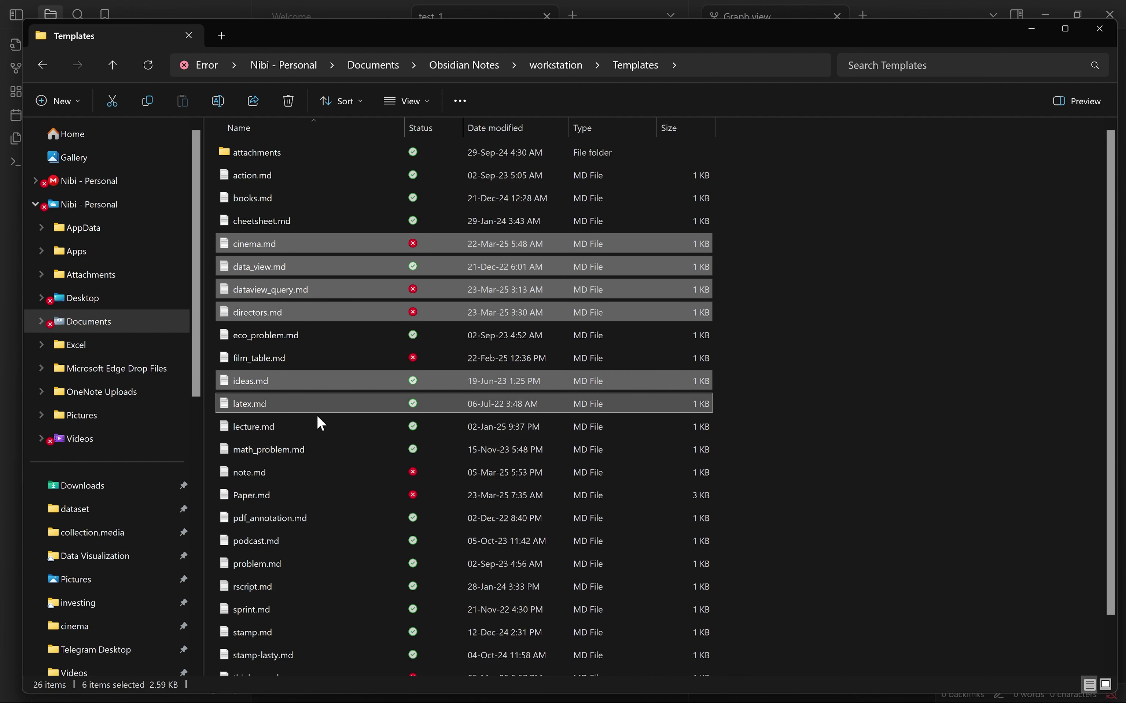
left_click(330, 433, "ctrl")
left_click(357, 472, "ctrl")
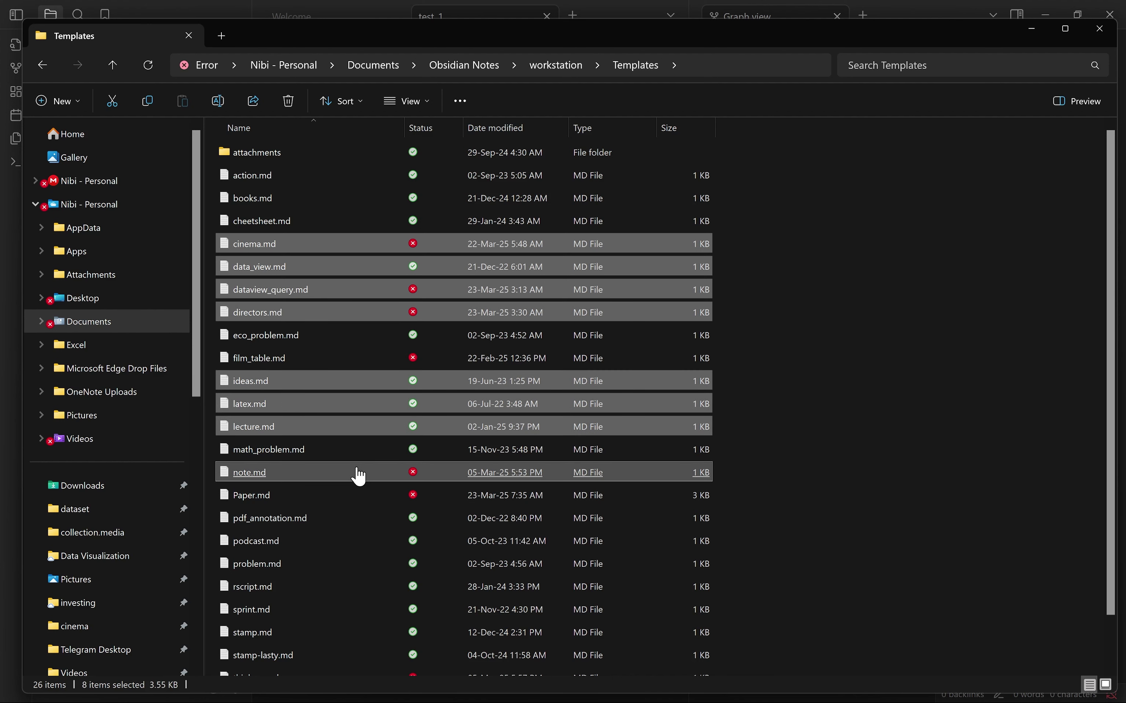
left_click(396, 497, "ctrl")
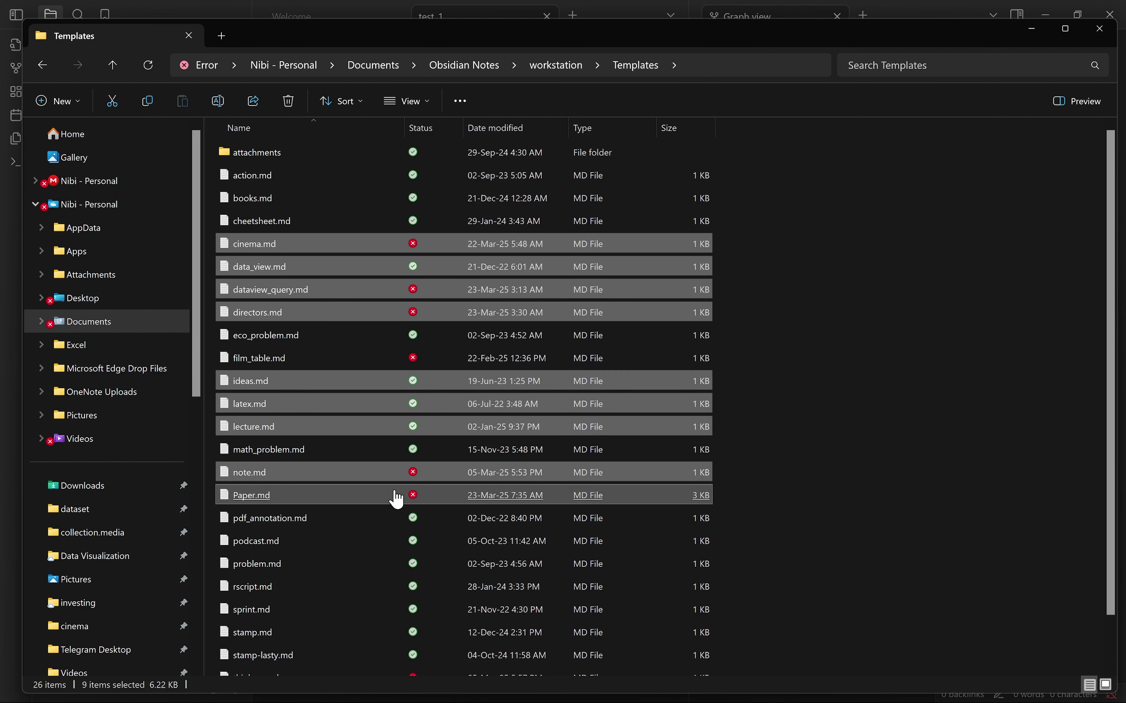
left_click(490, 543, "ctrl")
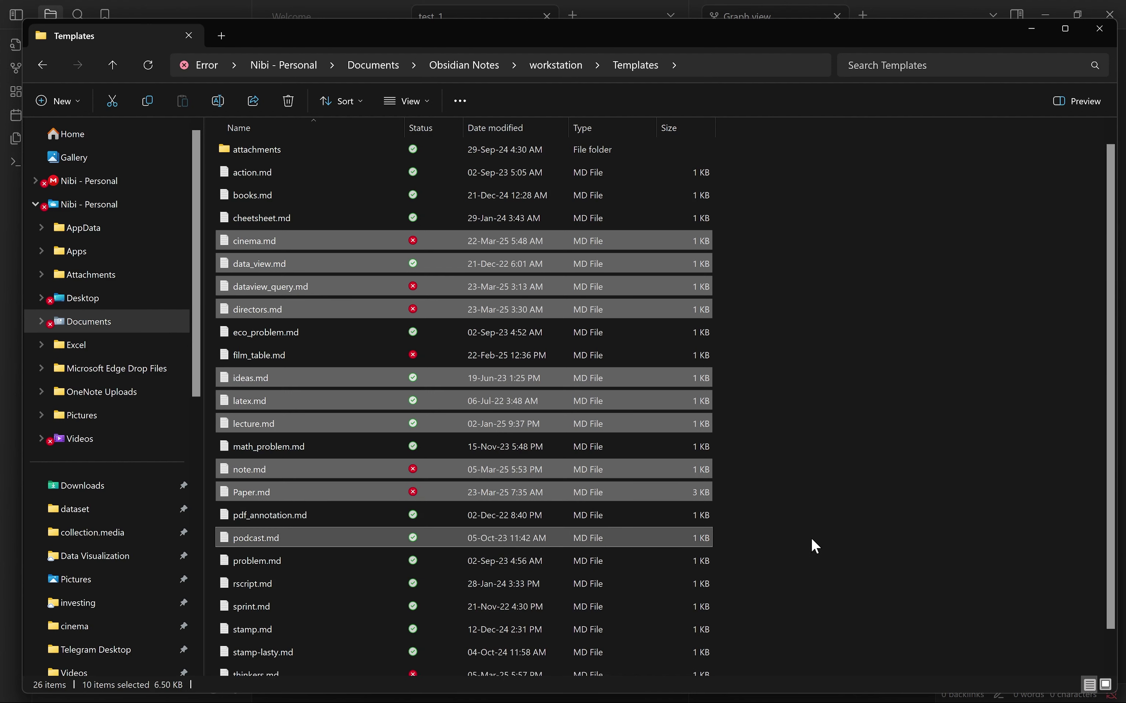
Step: Add problem.md, thinkers.md, video.md, writing.md and stamp.md to the selection and copy all selected template files
scroll(812, 540, "down", 1)
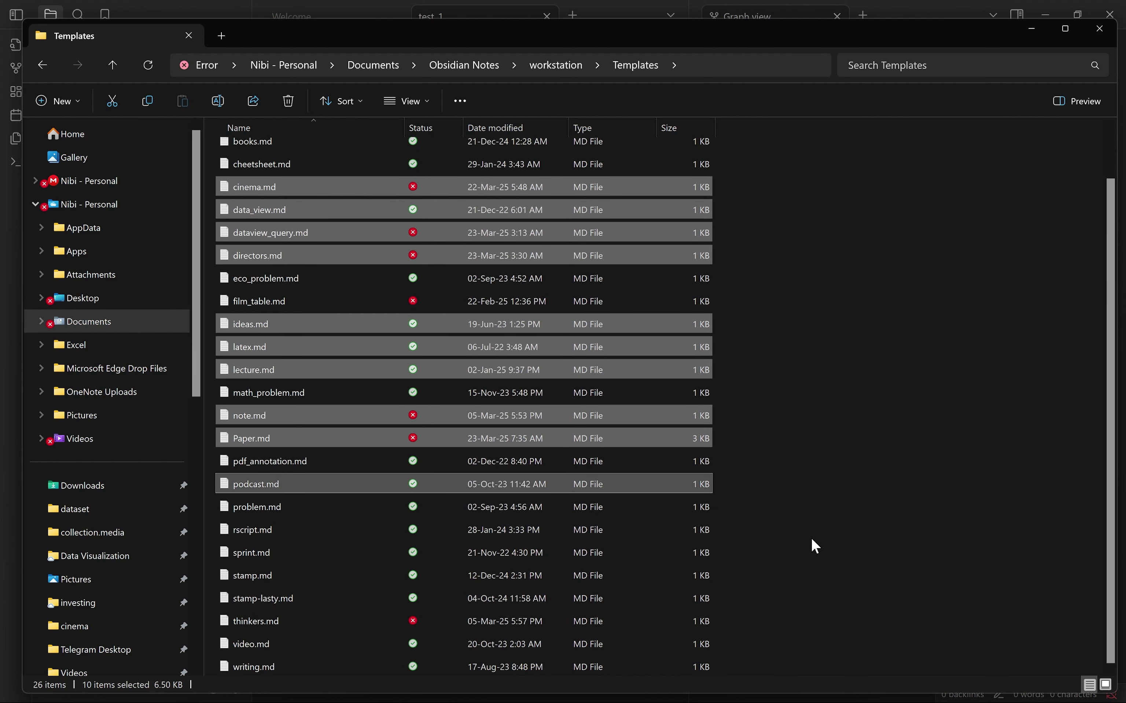
left_click(652, 511, "ctrl")
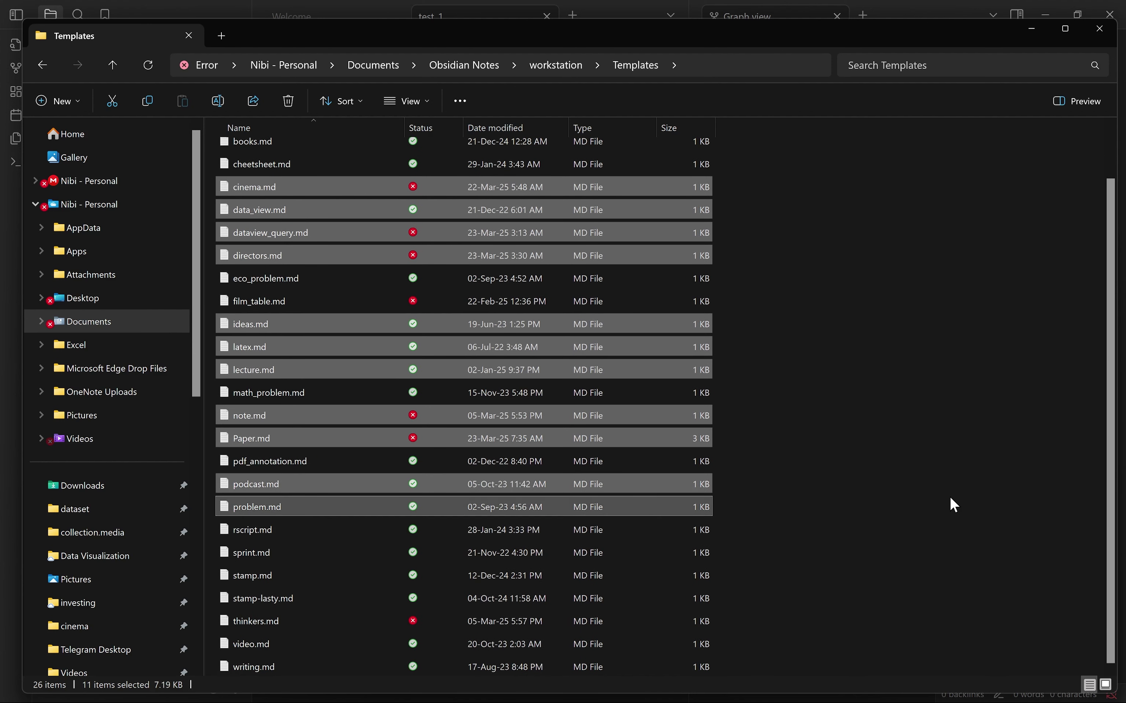
left_click(321, 620, "ctrl")
left_click(372, 646, "ctrl")
left_click(396, 664, "ctrl")
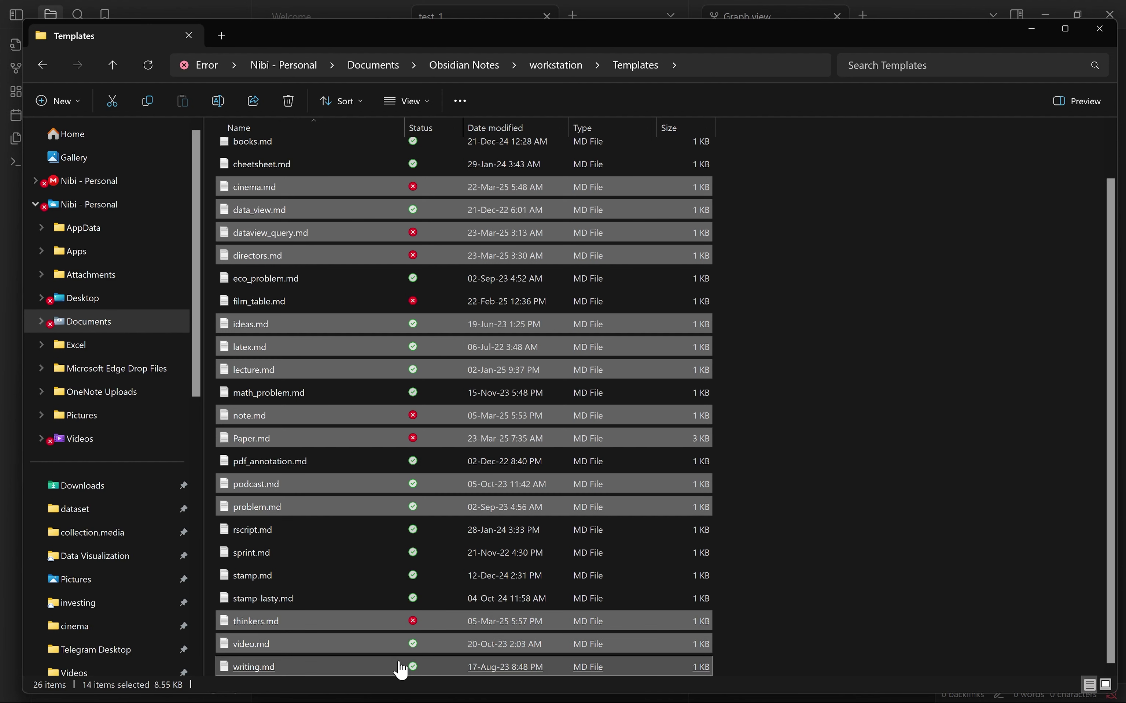
left_click(251, 581, "ctrl")
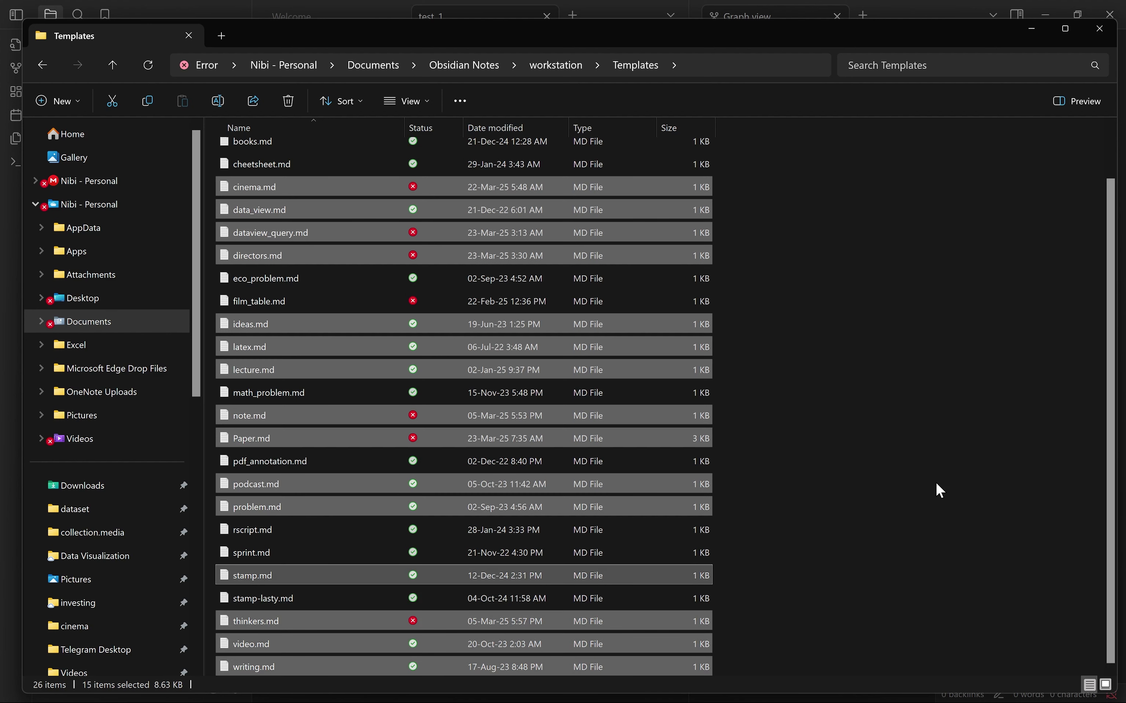
key("ctrl+c")
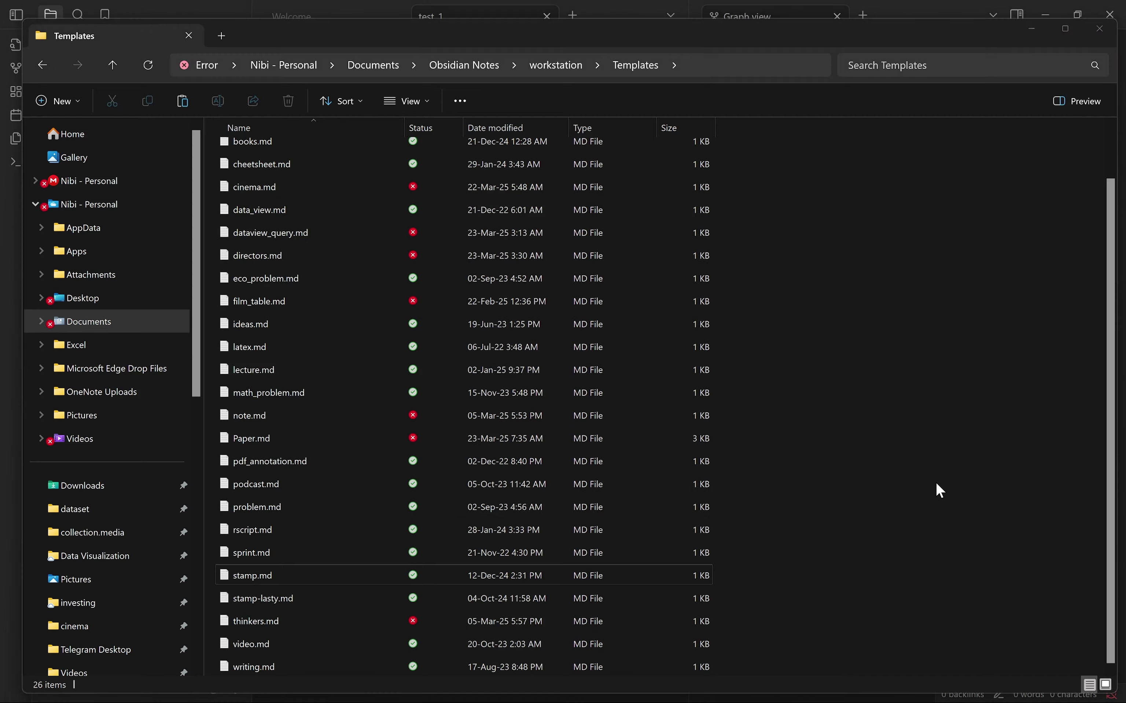
Step: Go to the tut vault folder inside the Desktop's obsidian folder and create a subfolder named Templates
key("super+d")
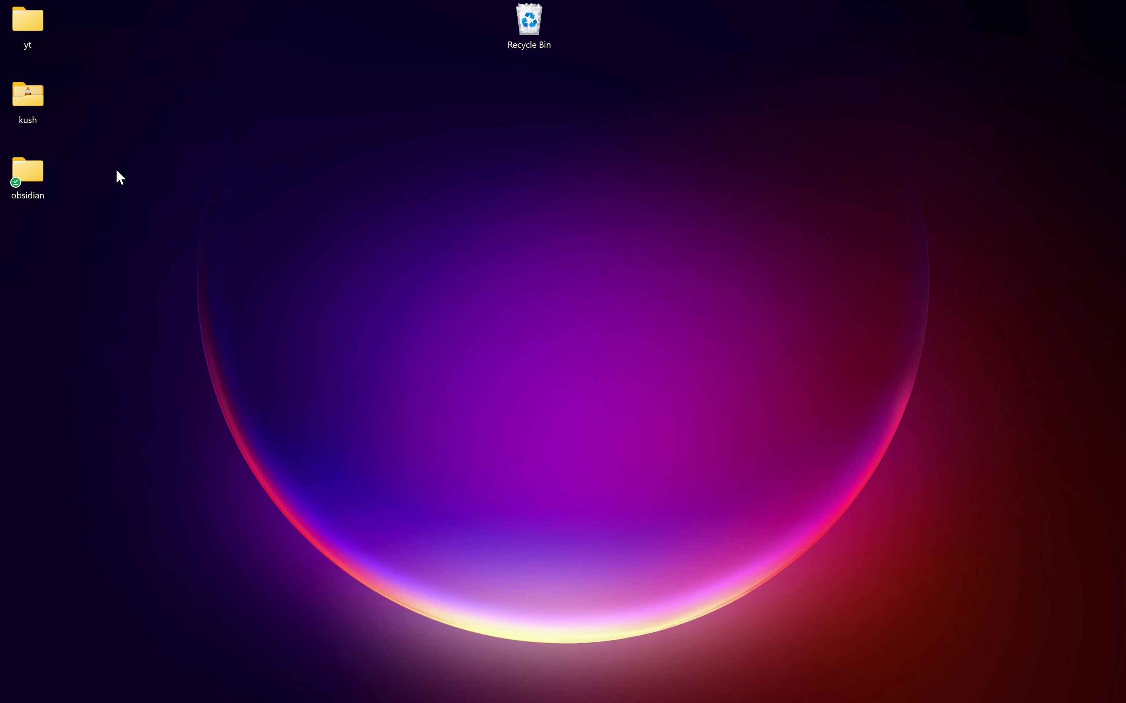
key("super+d")
left_click(286, 343)
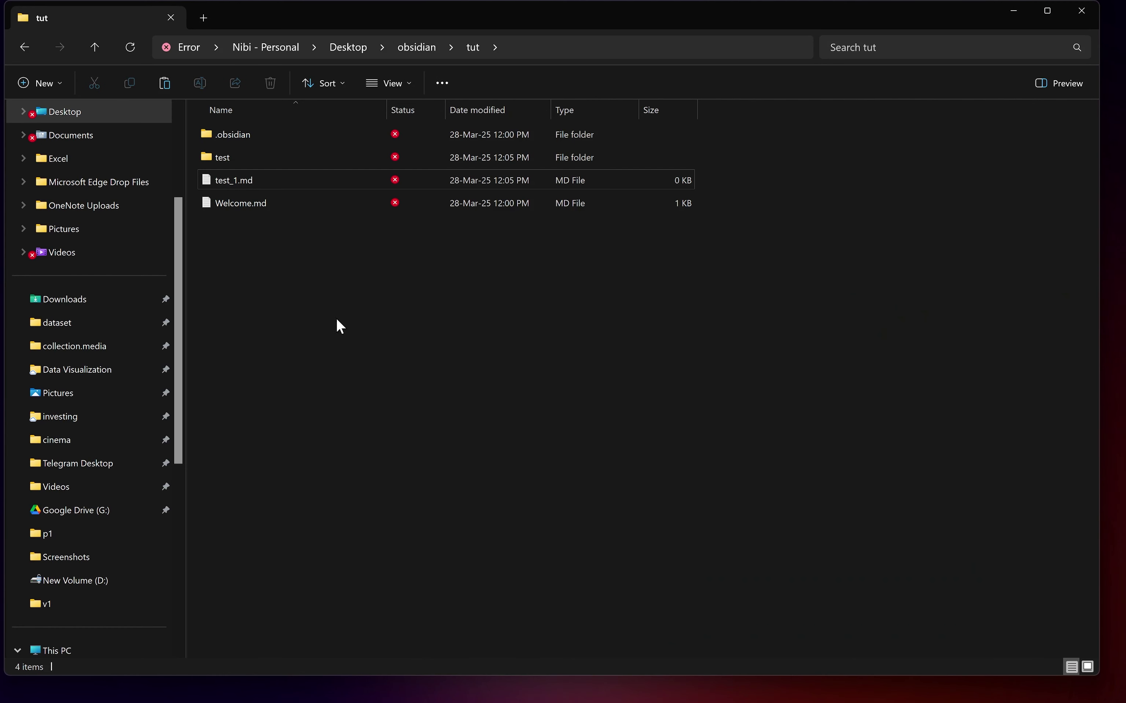
right_click(326, 308)
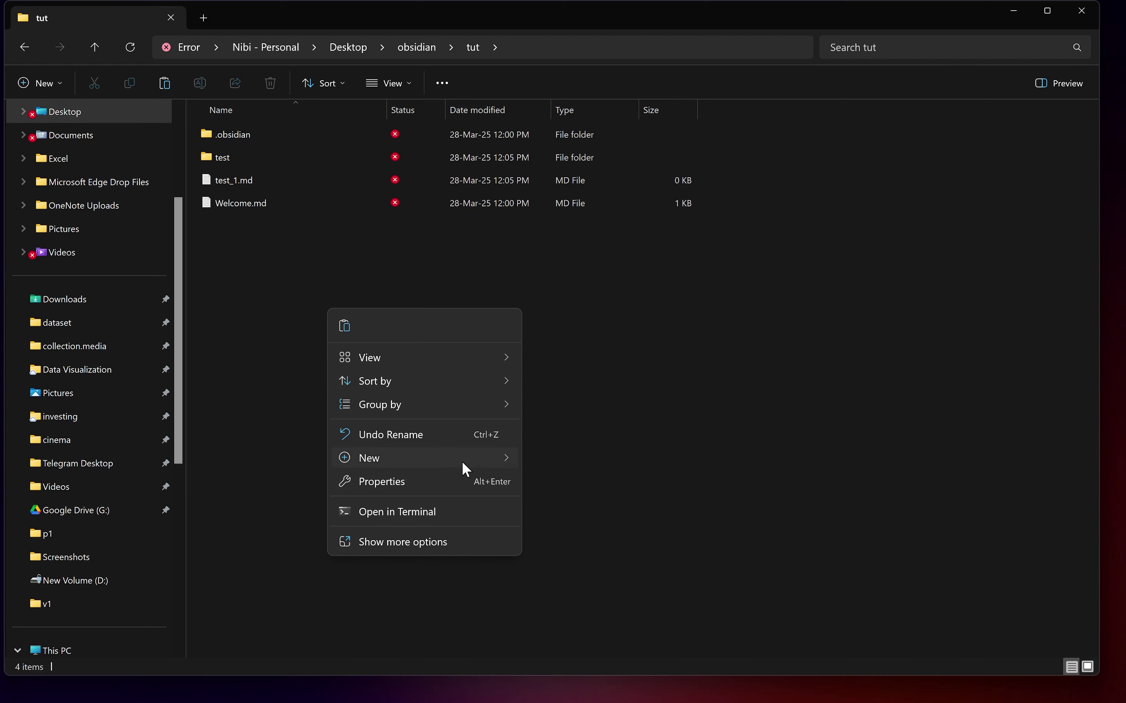
mouse_move(455, 457)
left_click(576, 63)
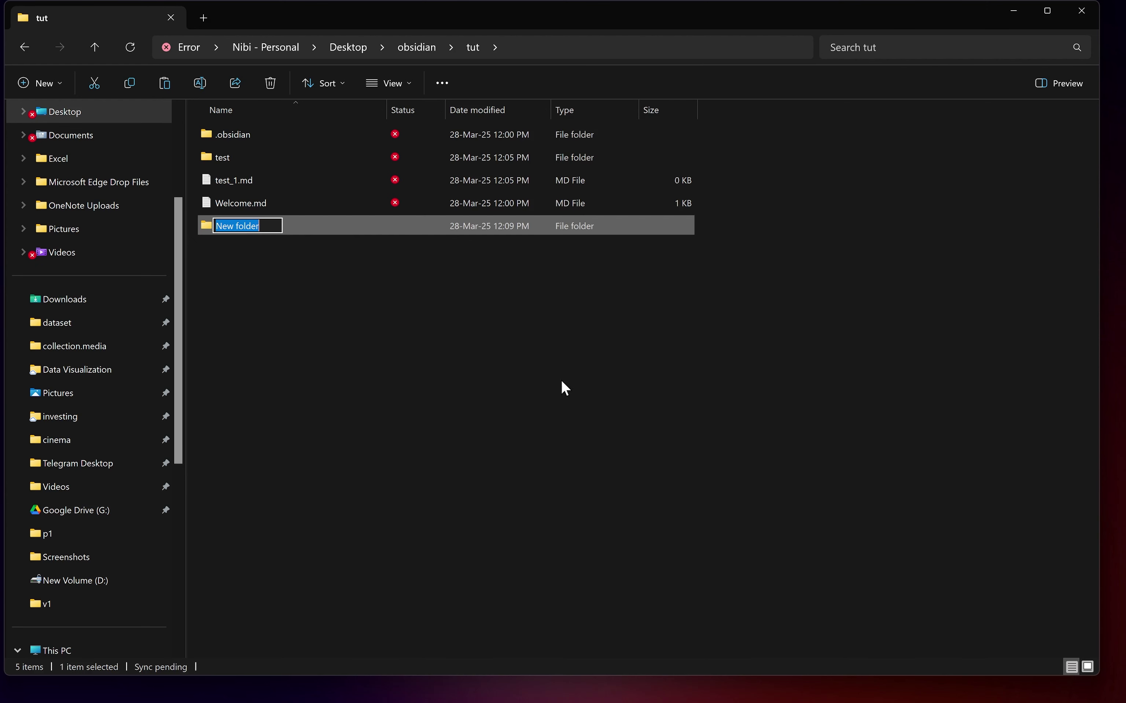
key("BackSpace")
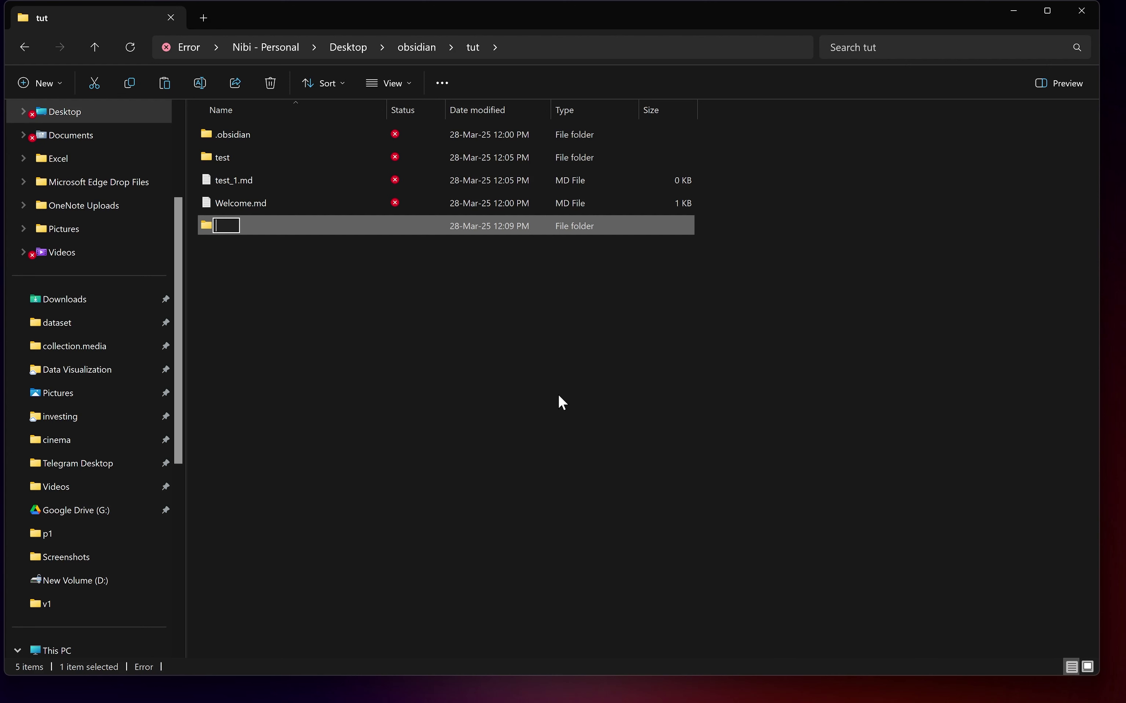
type("Templates")
key("Return")
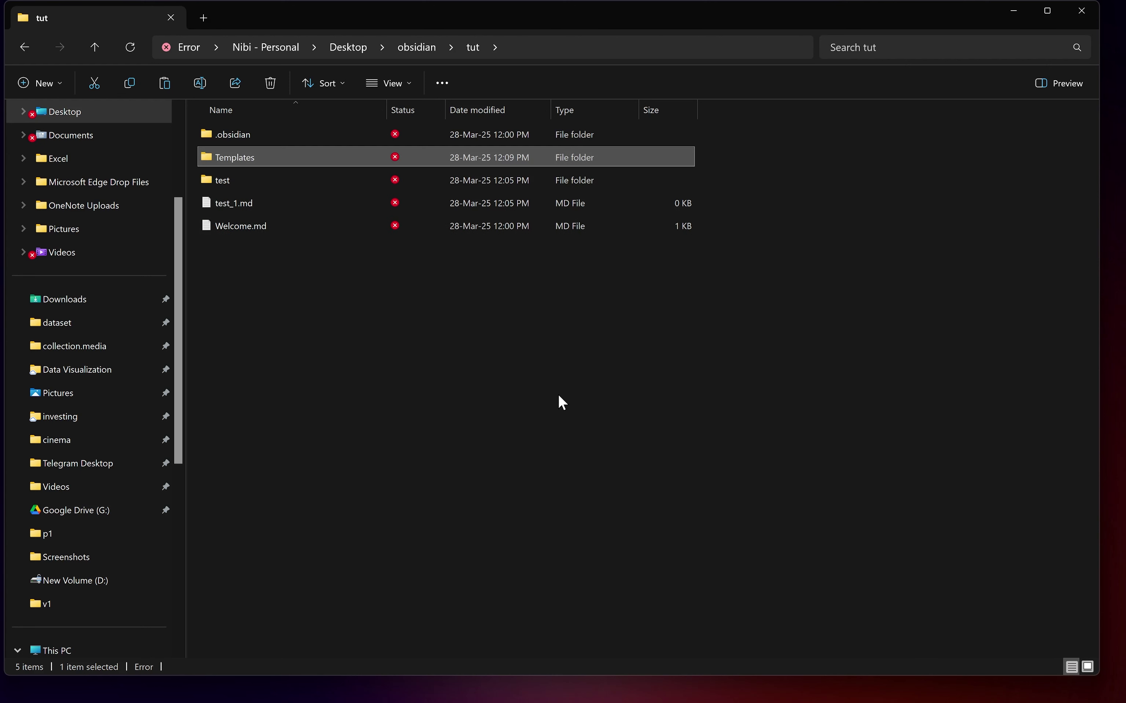
Step: Paste the copied template files into the vault's new Templates folder, then switch to the tut vault in Obsidian
key("Return")
key("ctrl+v")
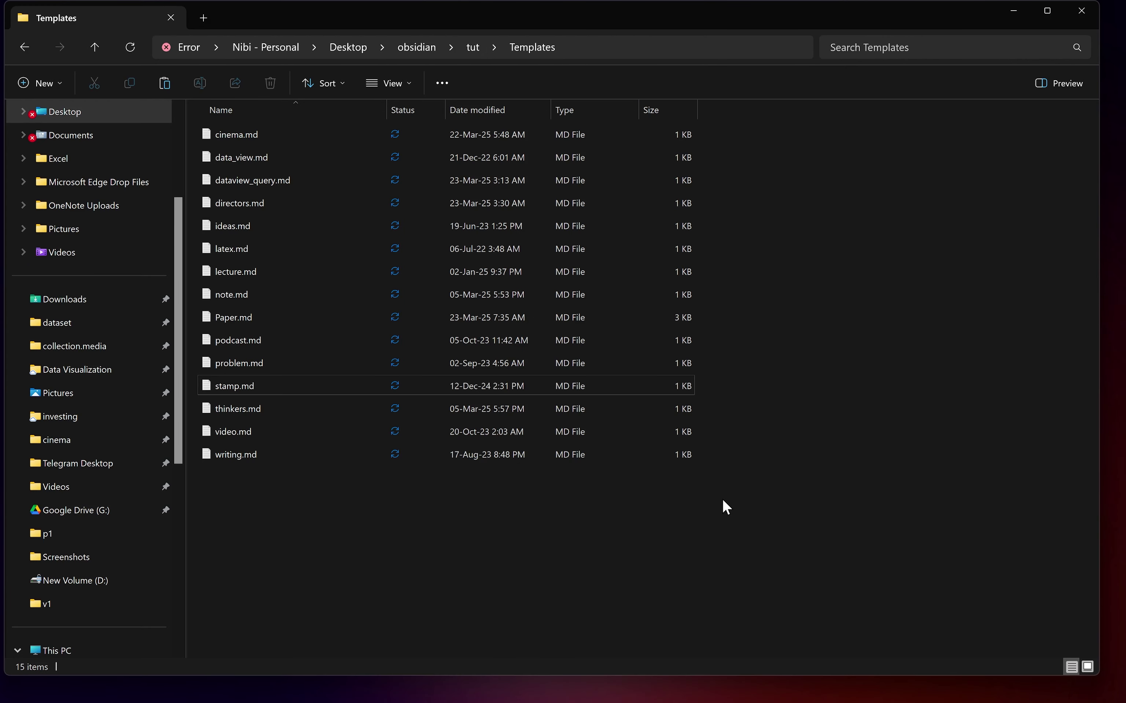
key("alt+Tab")
key("alt+Tab")
key("alt+Tab")
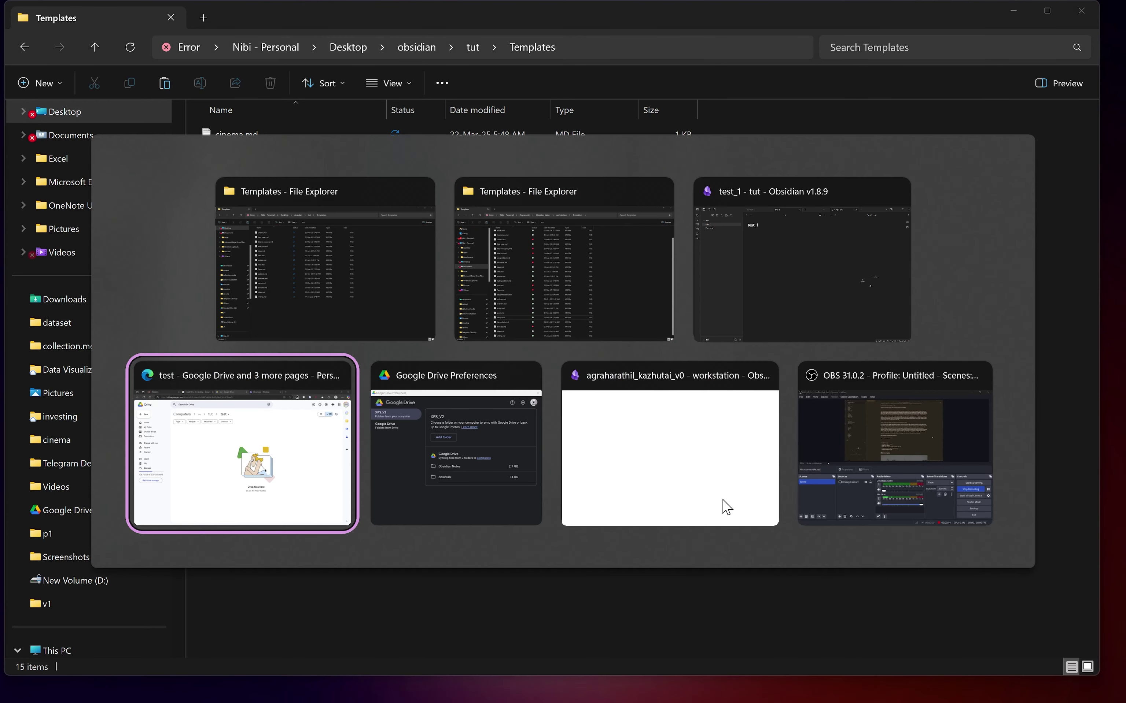
key("alt+shift+Tab")
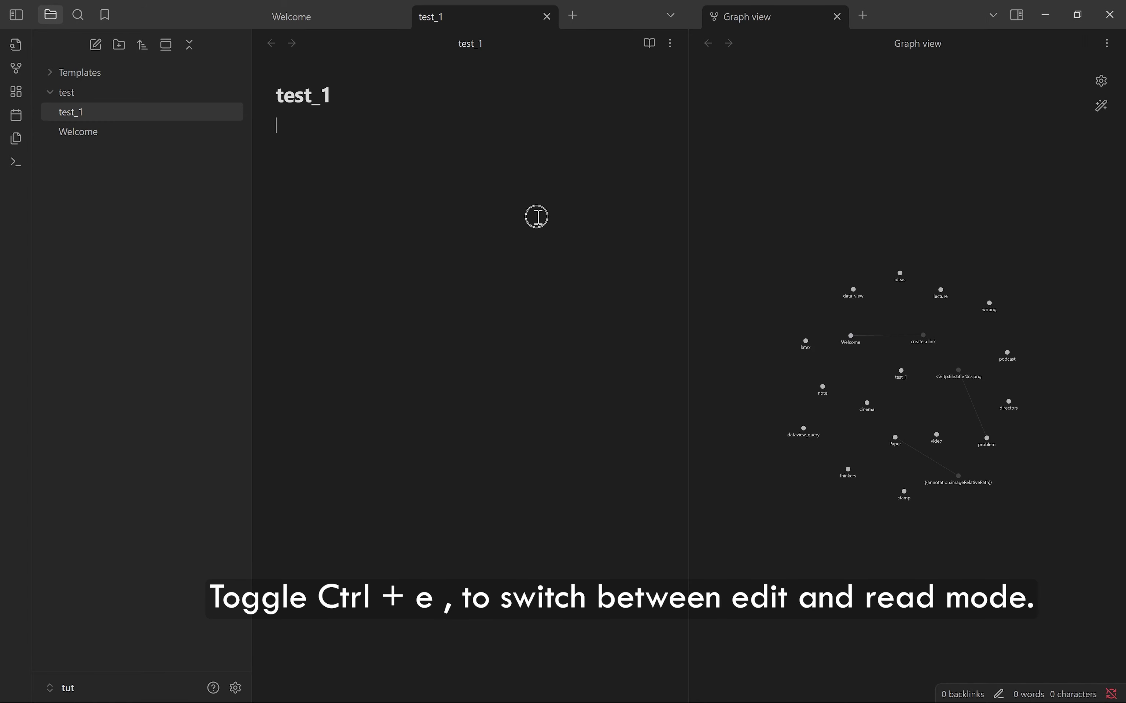
Step: Look over the quick switcher's note list and the command palette's available commands, closing each without choosing an entry
key("ctrl+o")
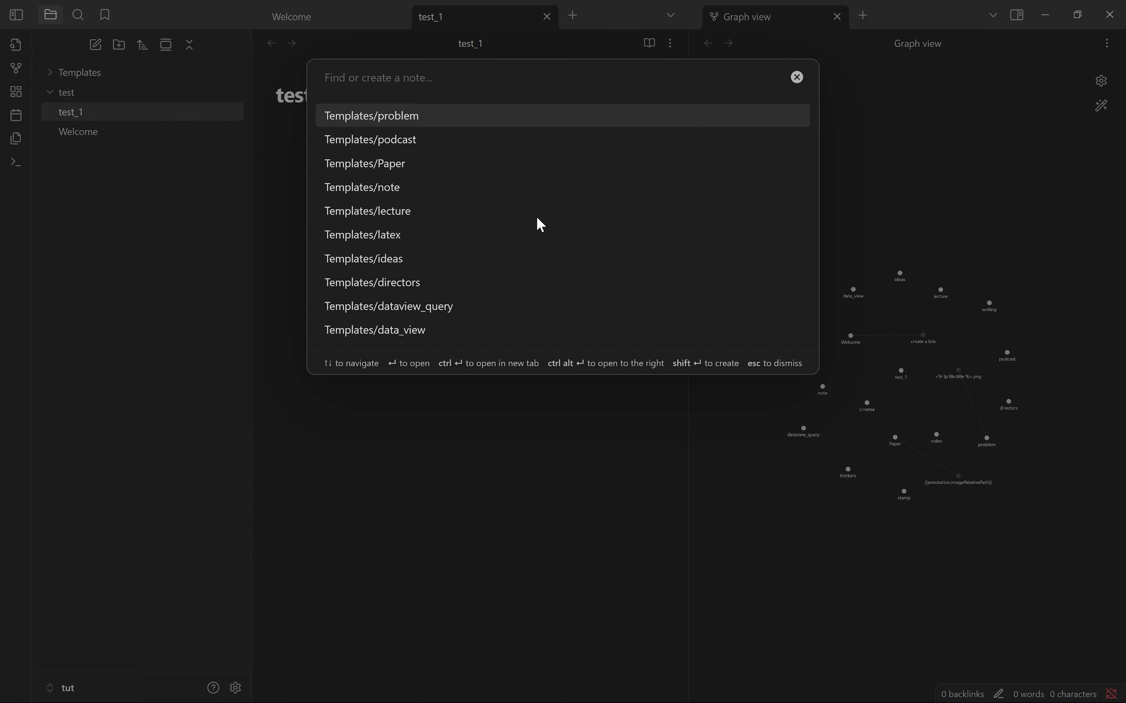
key("Escape")
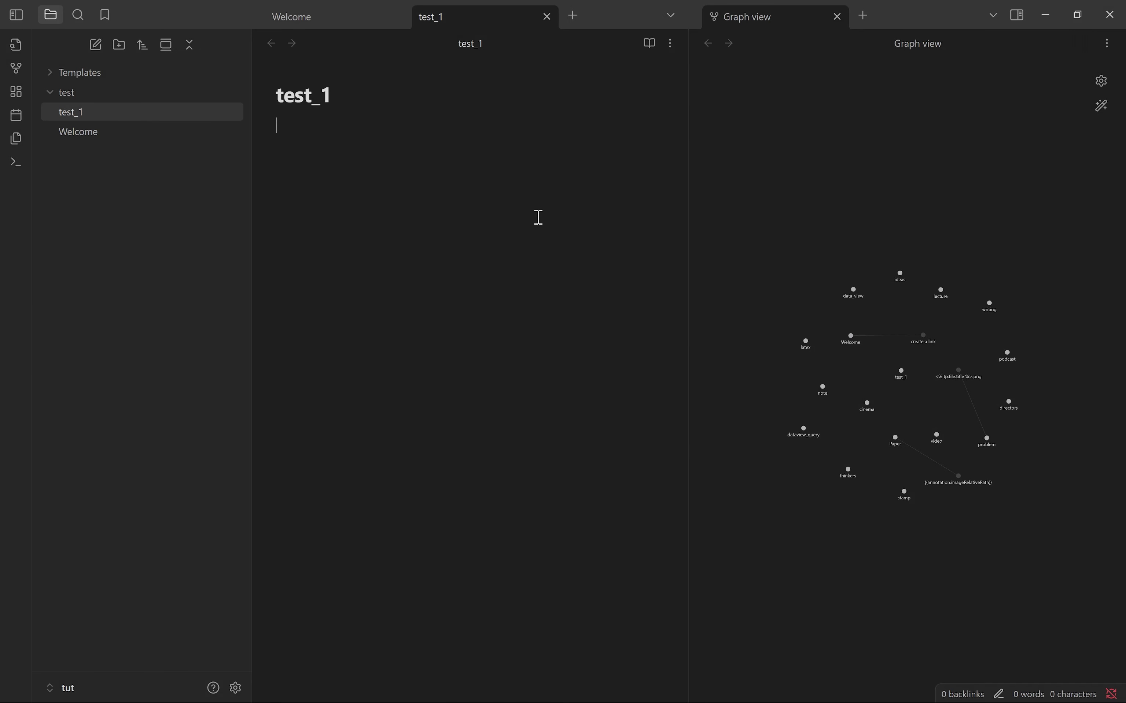
key("ctrl+p")
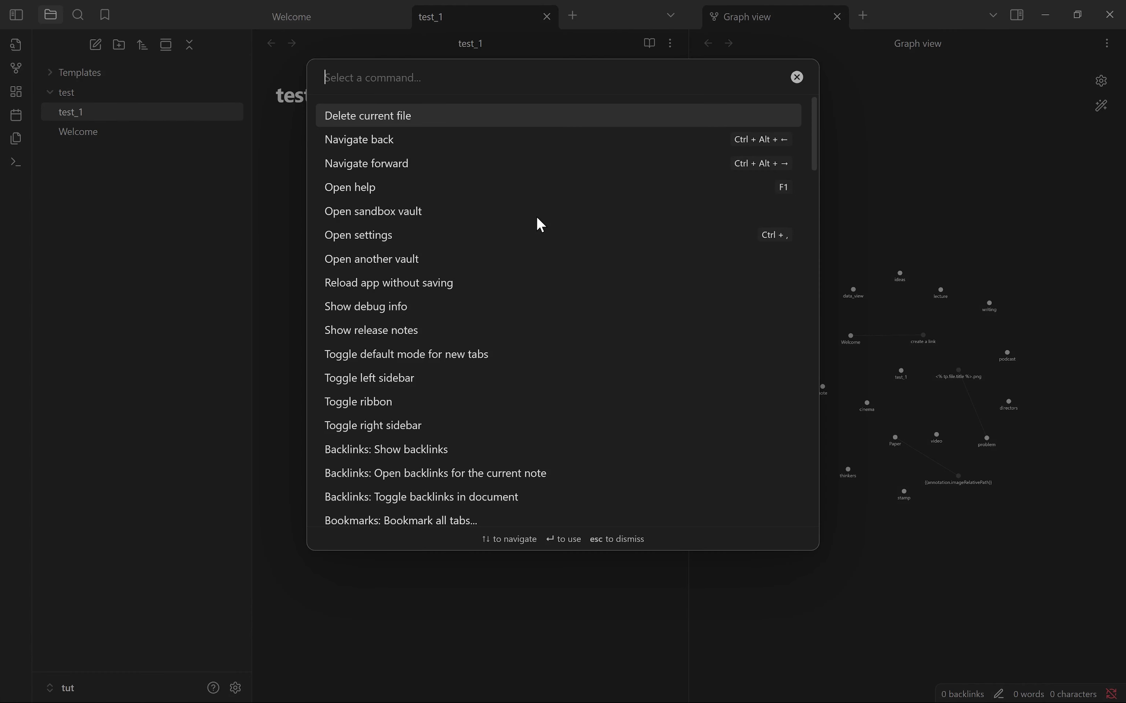
key("Escape")
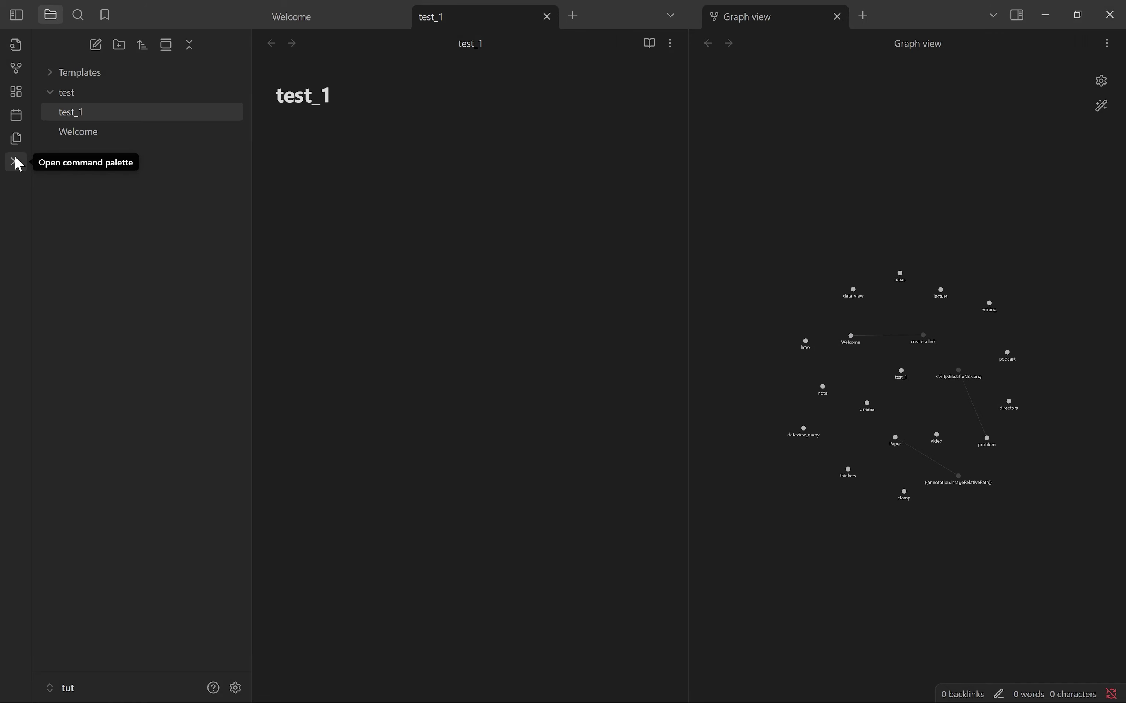
left_click(16, 162)
key("Escape")
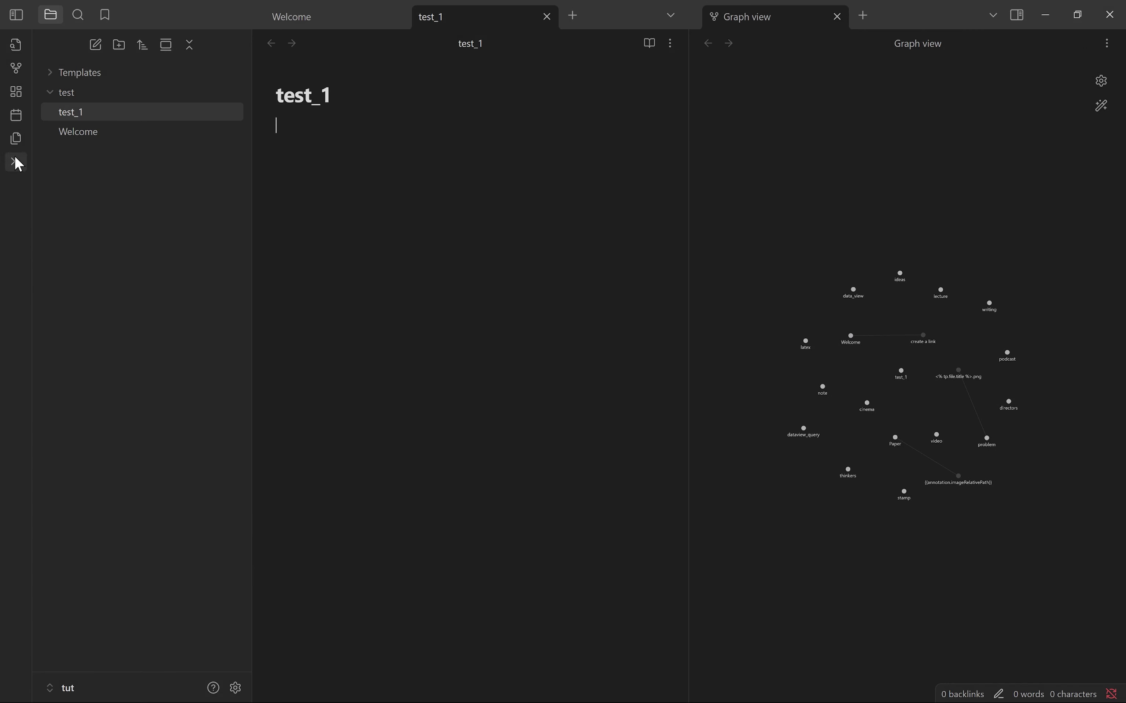
key("ctrl+p")
key("Escape")
Step: Open a new tab and create a new note in it by searching the command palette for "note", keeping the title Untitled
left_click(573, 17)
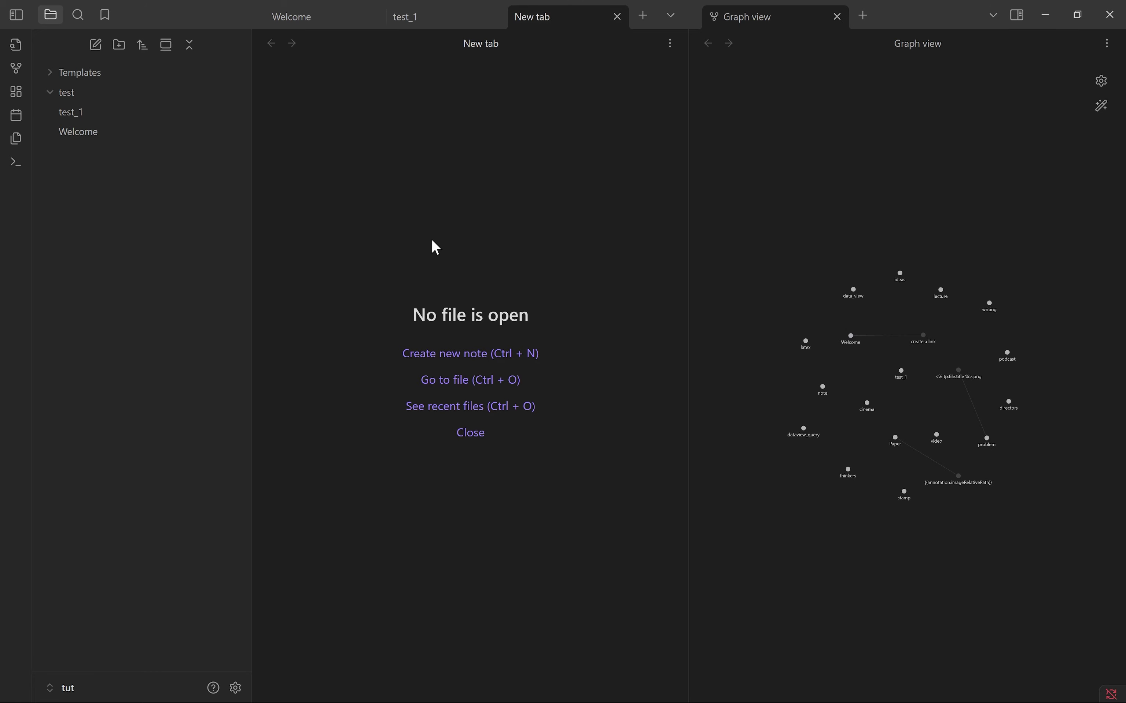
key("ctrl+p")
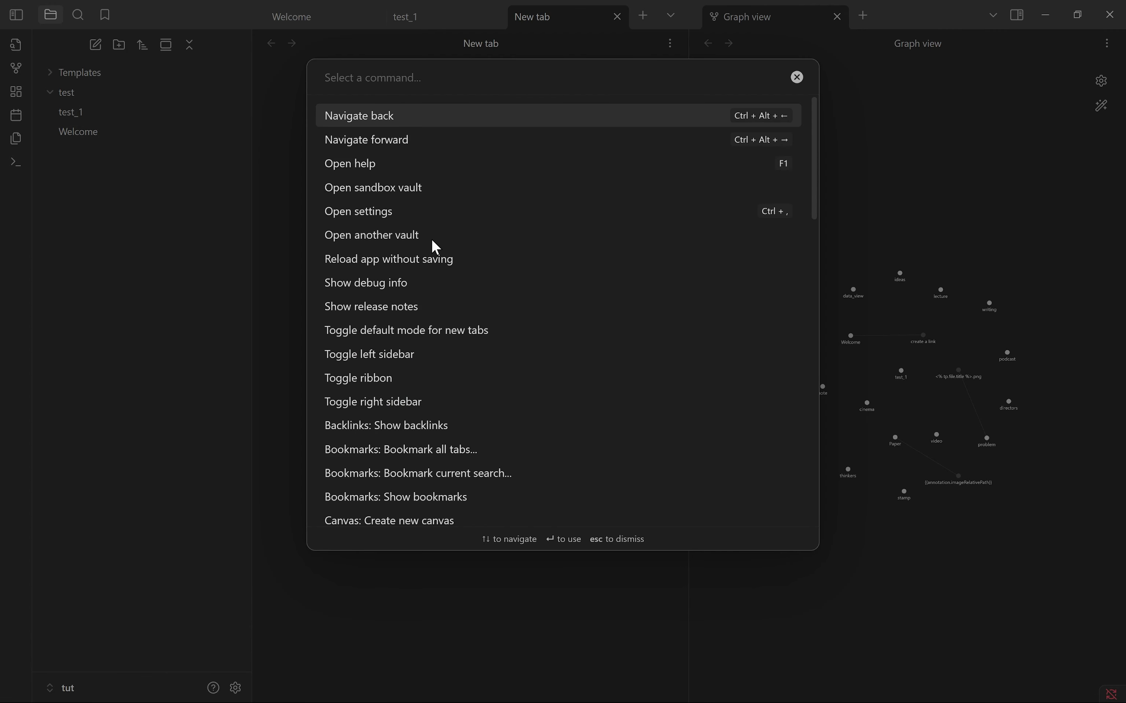
type("o")
key("BackSpace")
type("note")
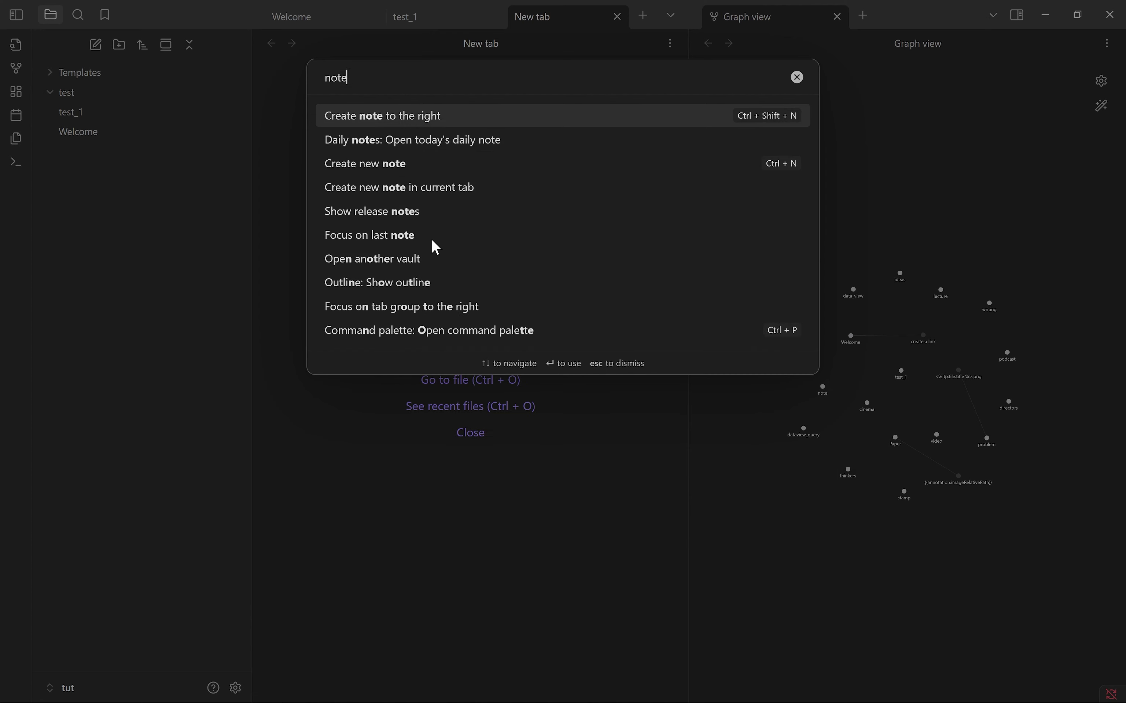
left_click(466, 164)
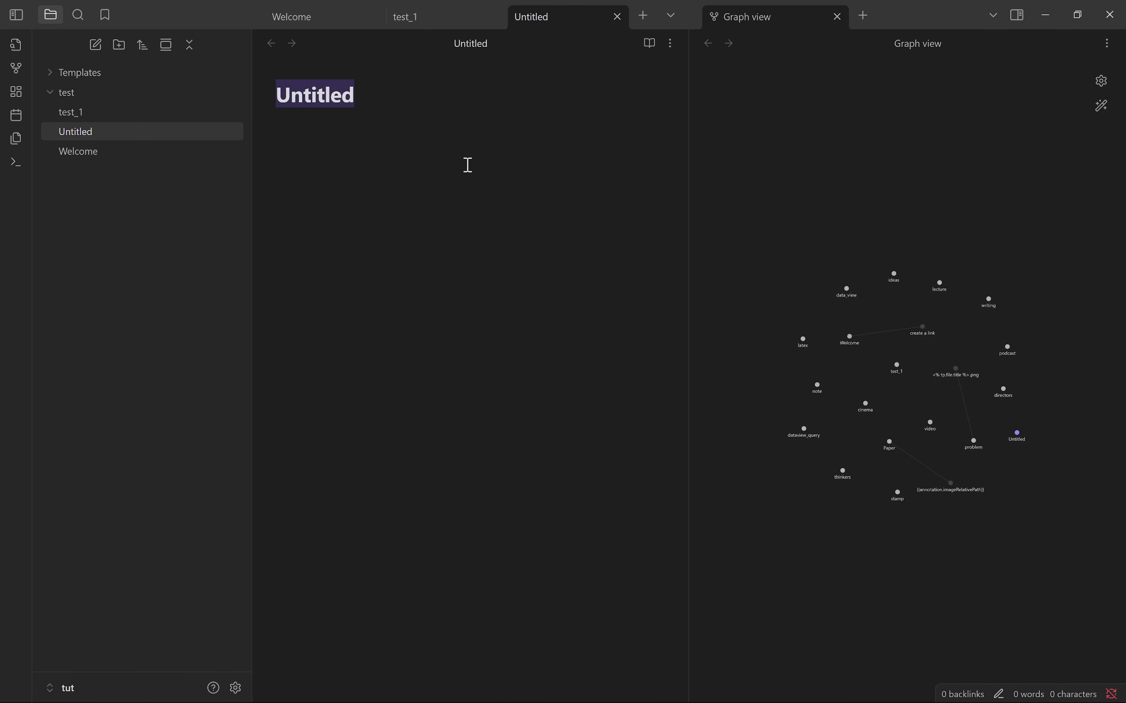
key("Return")
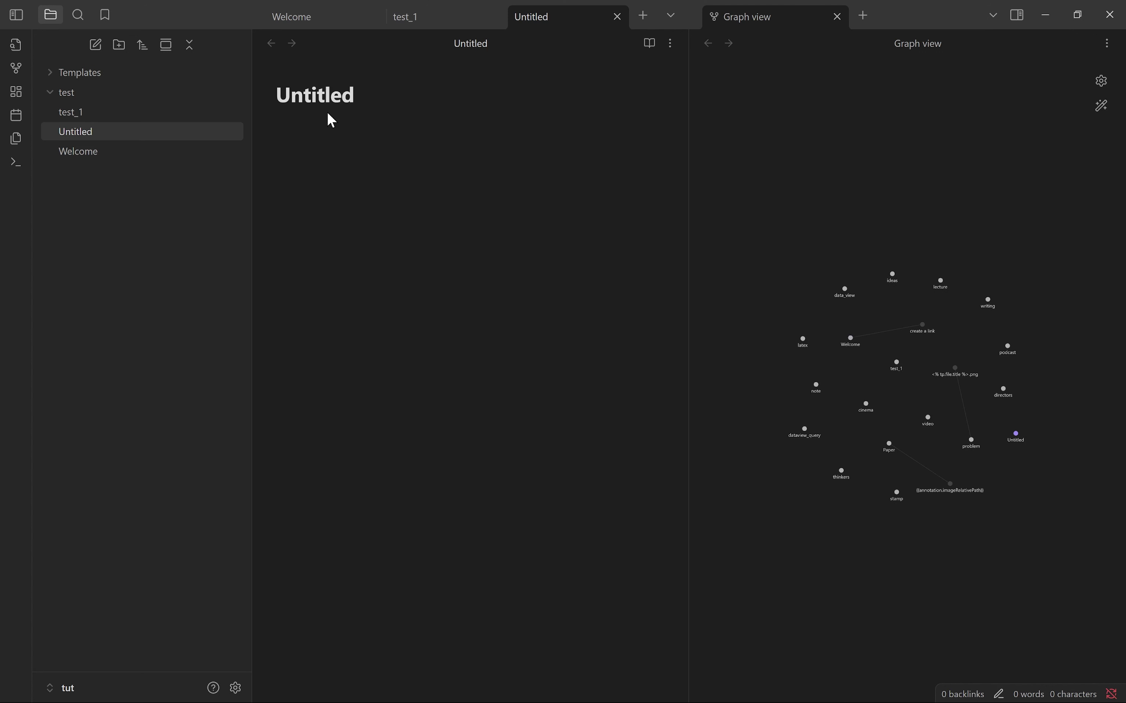
Step: Close the graph view and open the note template from the Templates folder in reading view
left_click(836, 16)
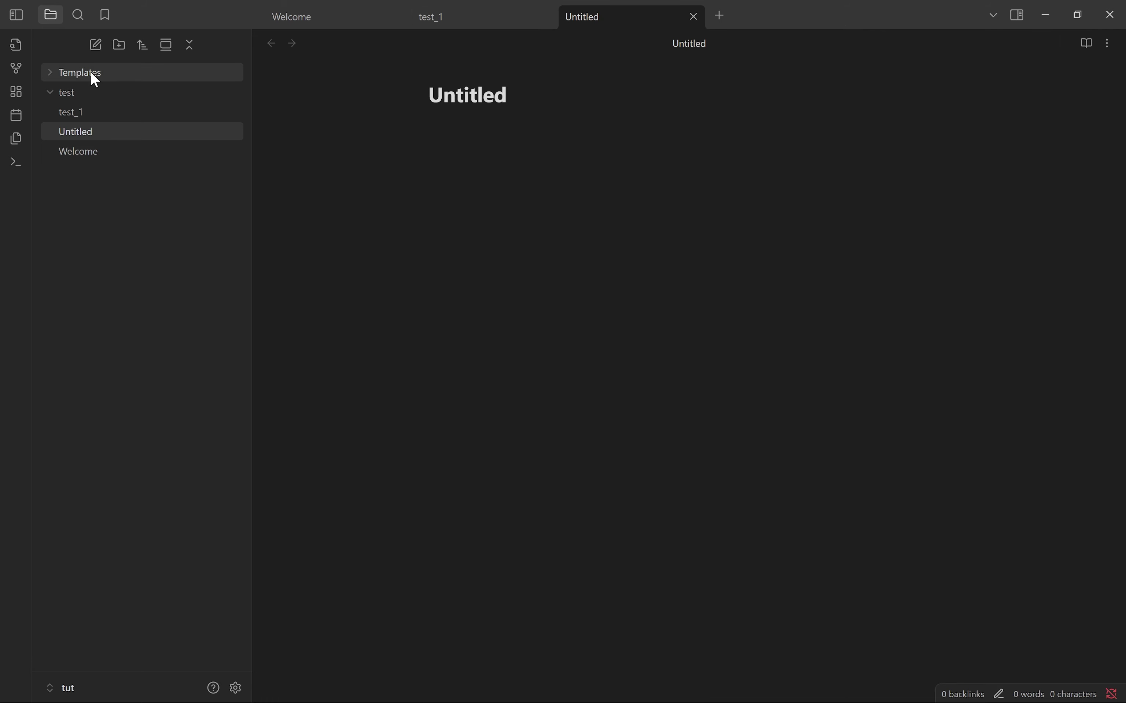
left_click(51, 79)
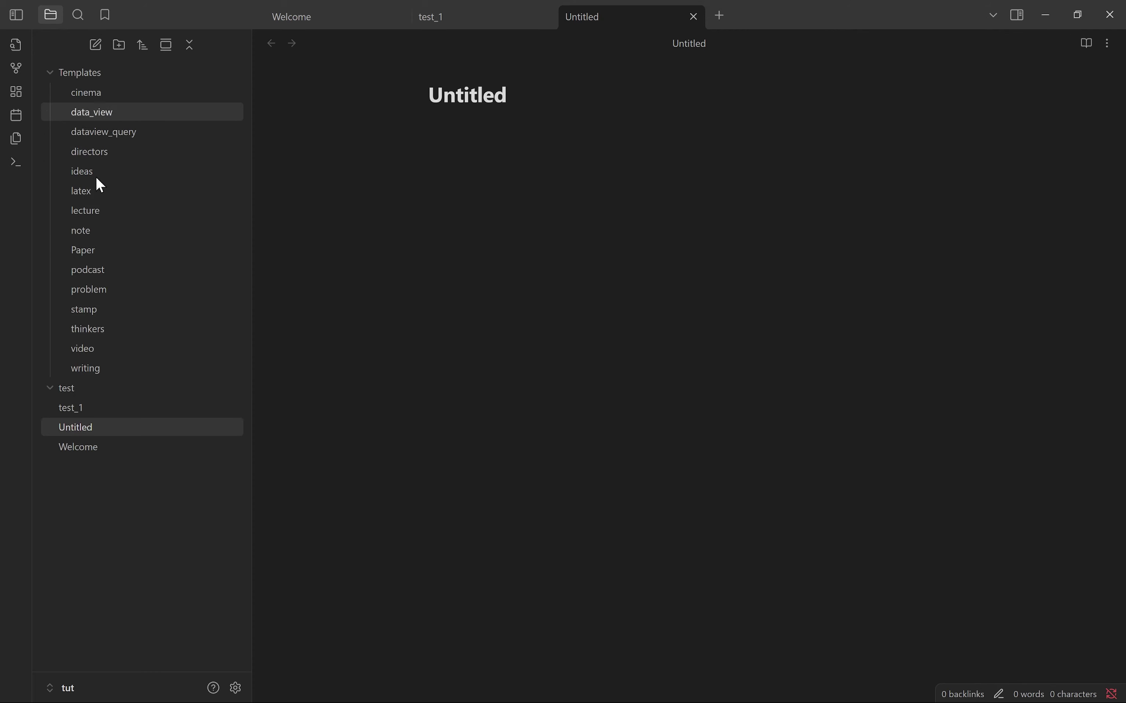
left_click(97, 231)
scroll(601, 344, "down", 2)
key("ctrl+e")
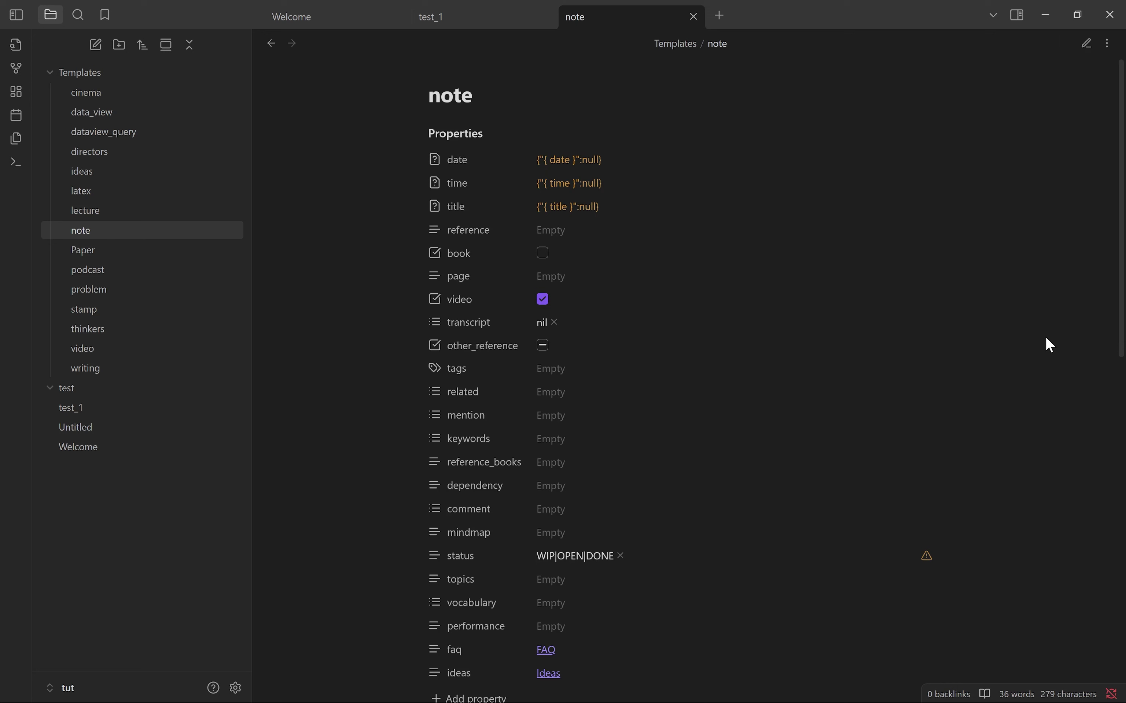
Step: Examine the note template's properties, from date, time and title to faq and ideas, and the section headings beneath them
scroll(1046, 338, "down", 3)
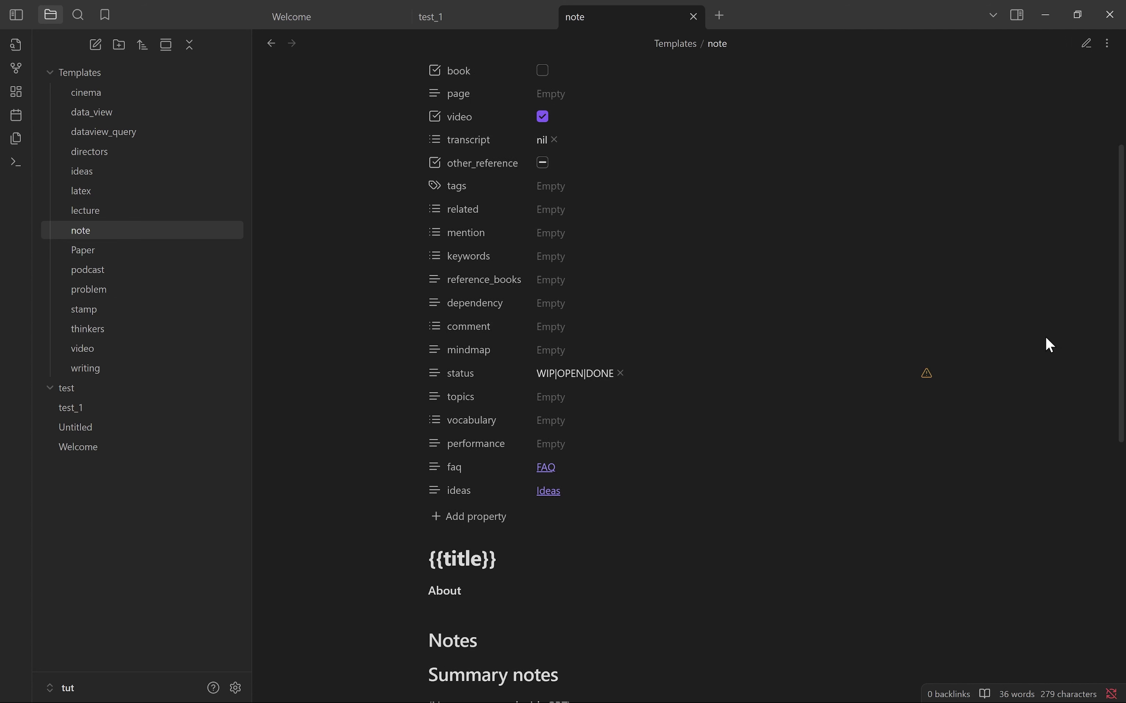
scroll(1046, 338, "up", 3)
scroll(1048, 344, "down", 1)
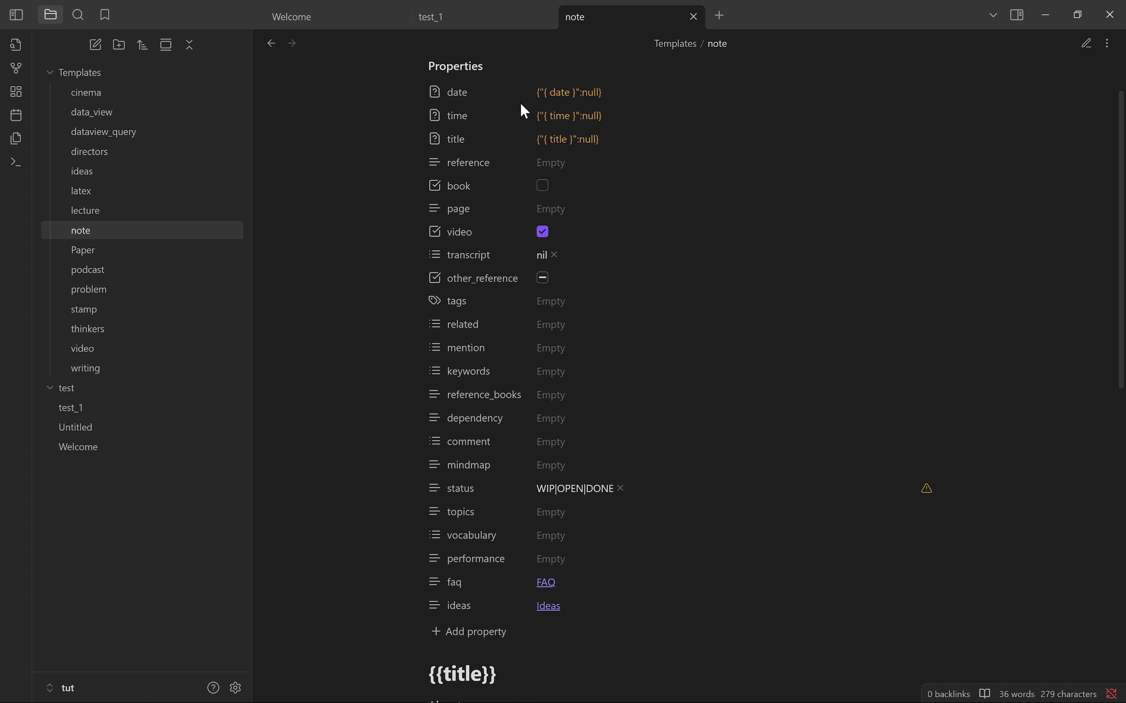
scroll(495, 139, "down", 1)
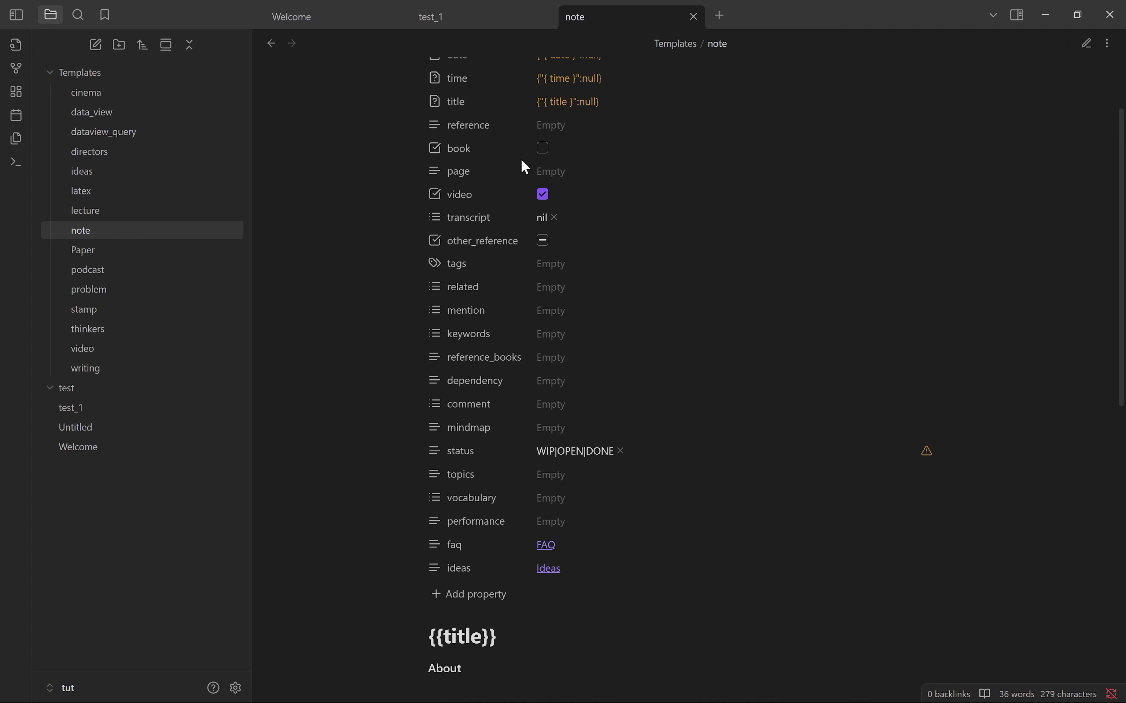
scroll(499, 139, "down", 1)
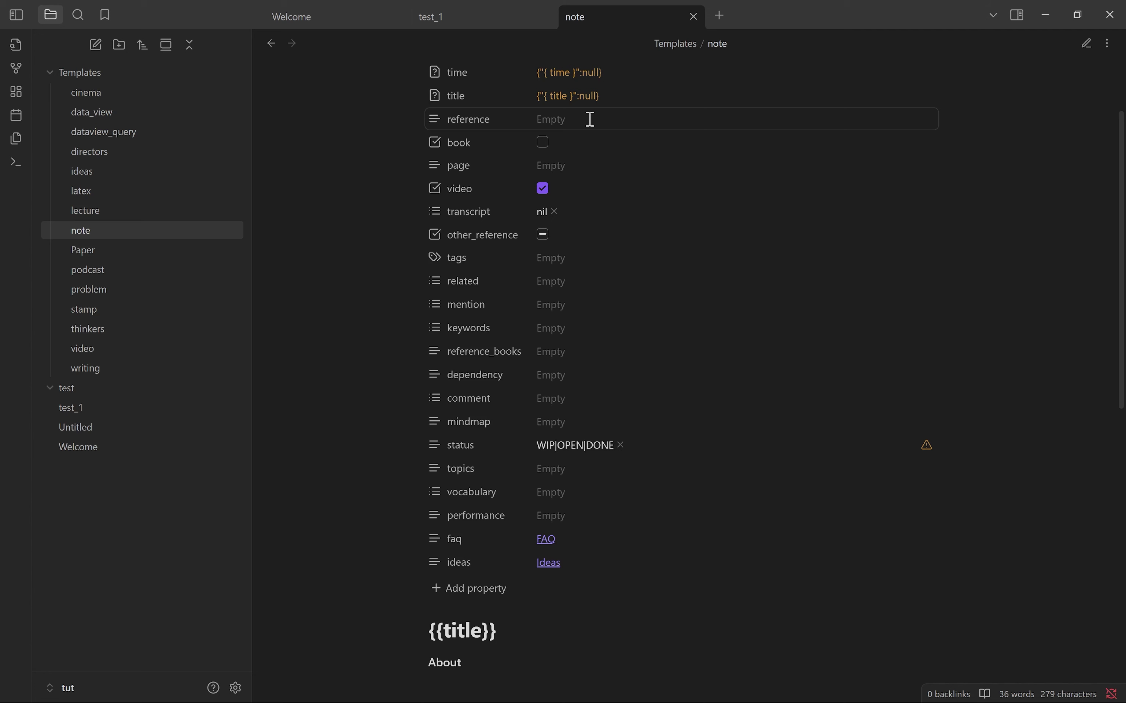
scroll(590, 119, "down", 1)
scroll(589, 120, "down", 2)
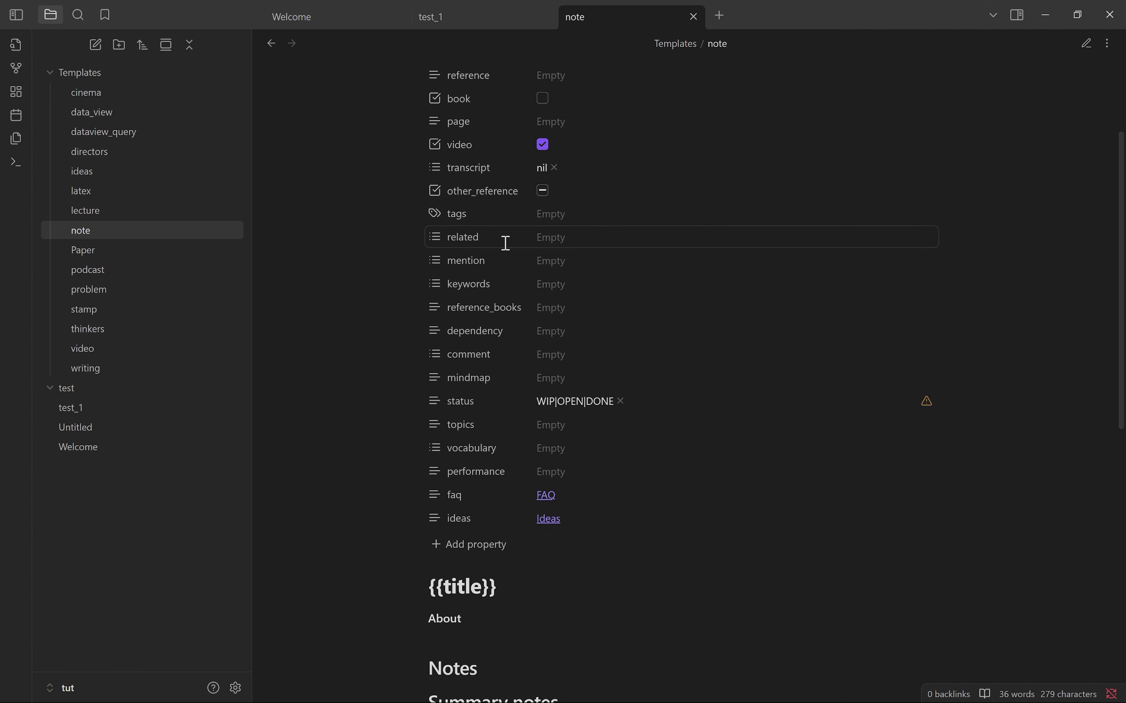
scroll(505, 244, "down", 2)
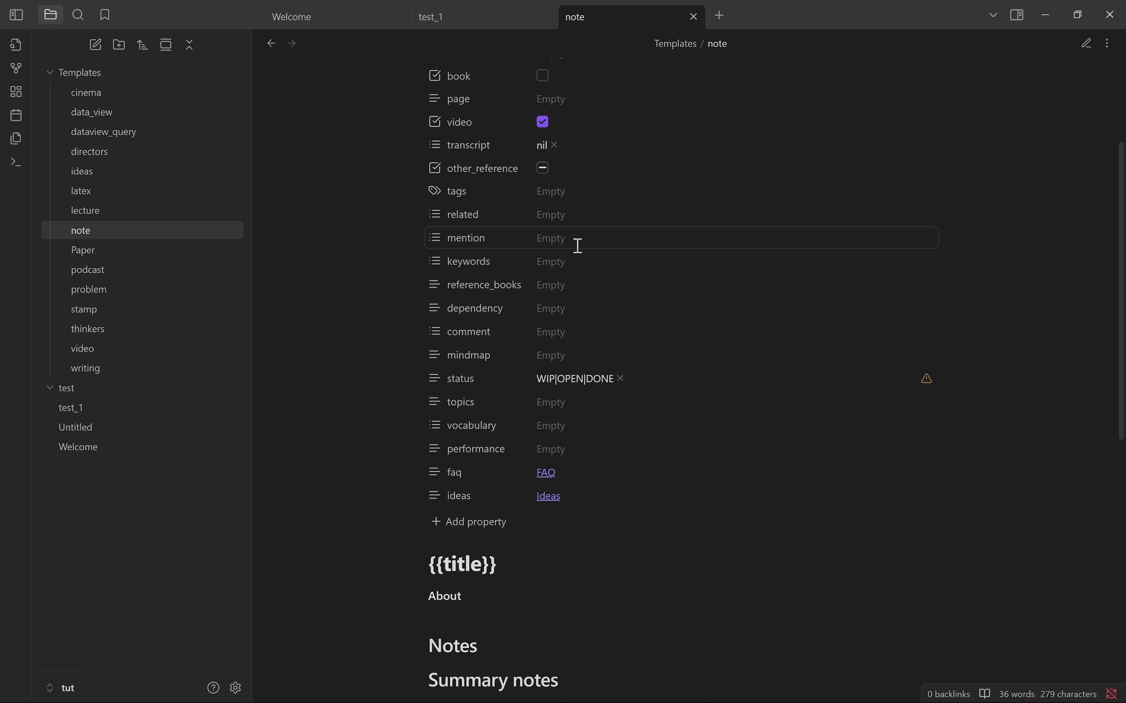
scroll(577, 245, "down", 2)
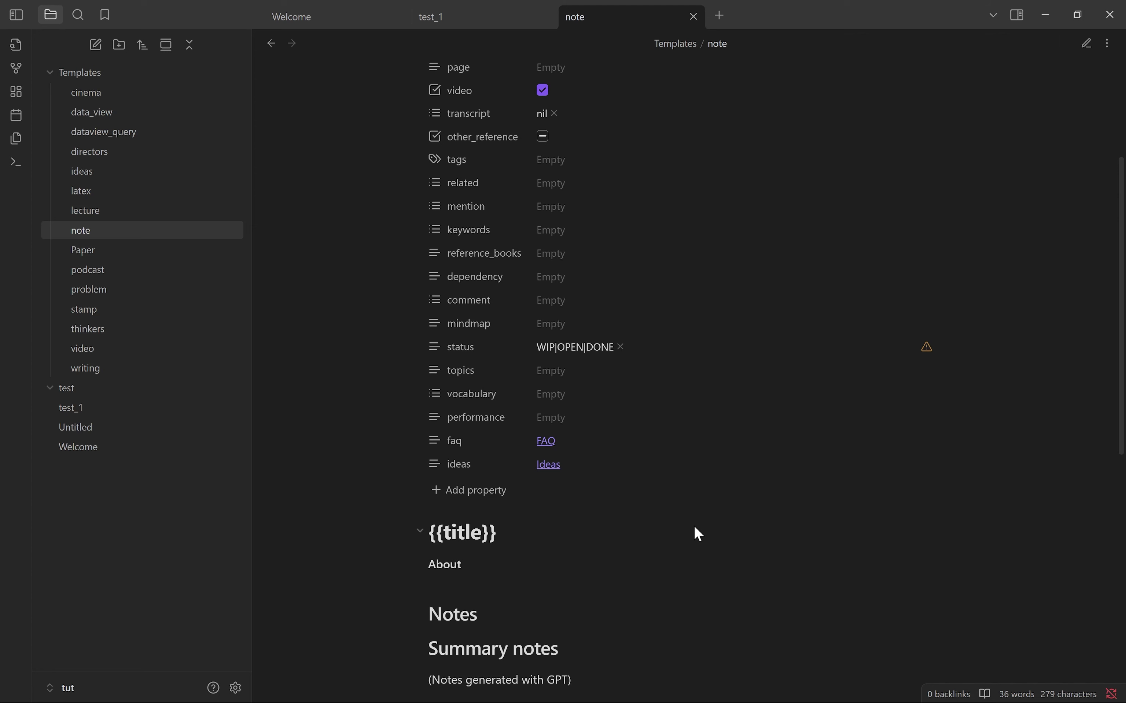
scroll(664, 297, "up", 5)
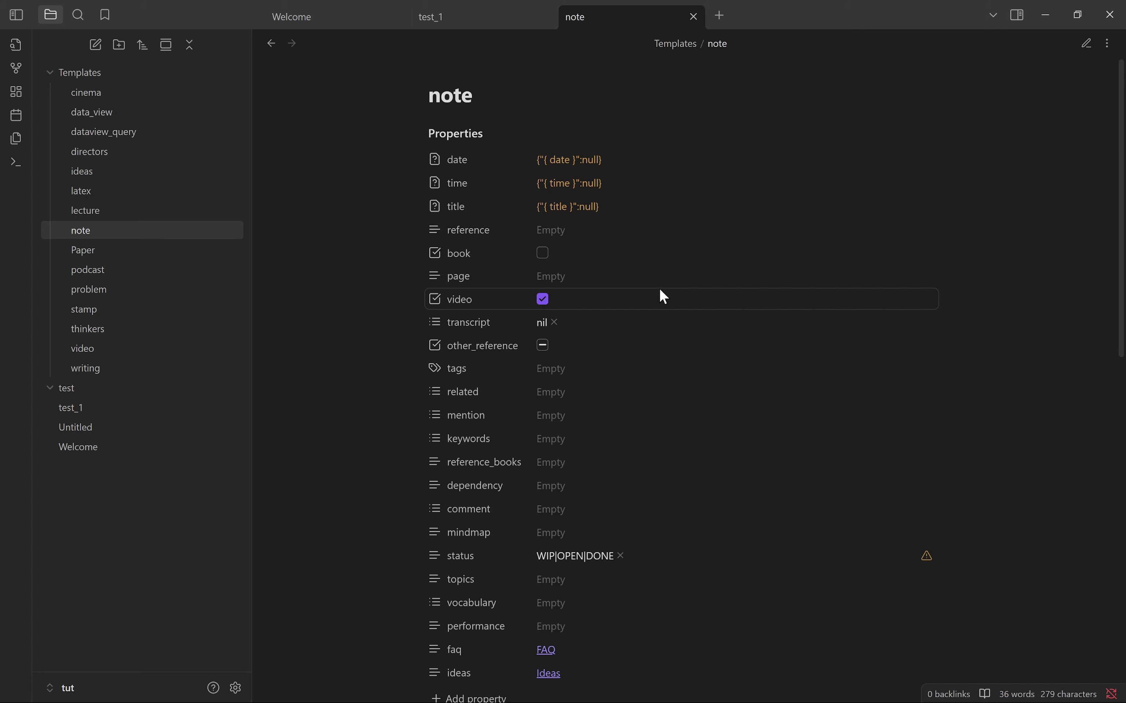
scroll(660, 290, "down", 8)
scroll(660, 289, "down", 2)
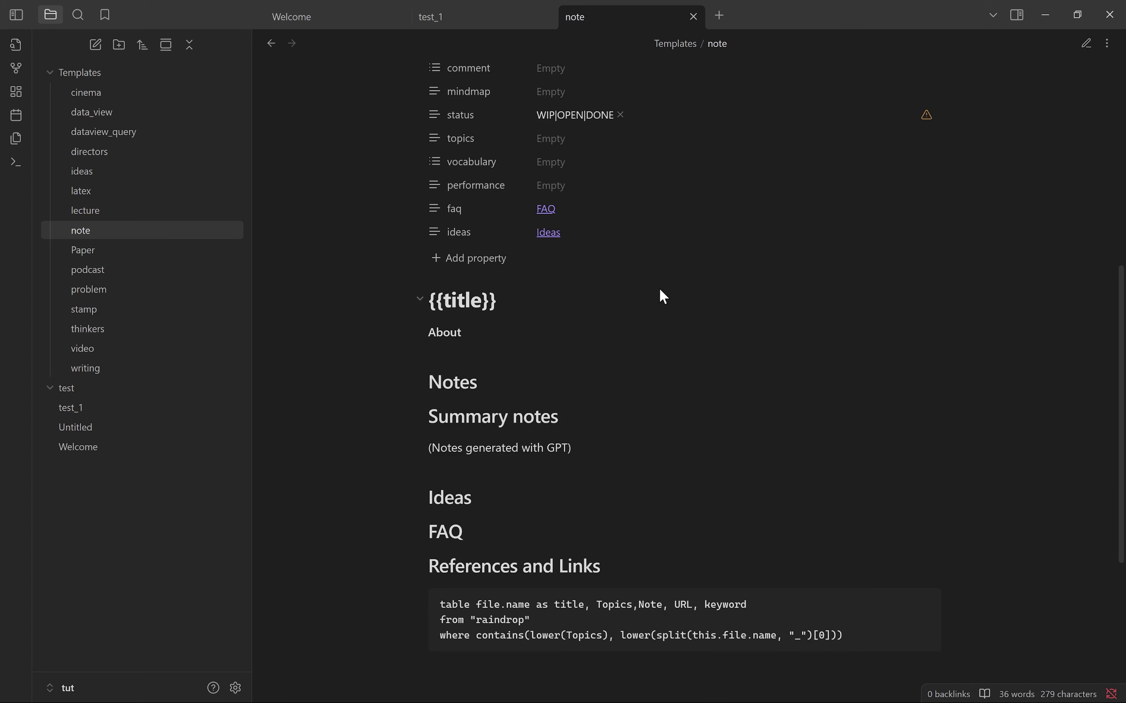
scroll(526, 305, "down", 1)
Step: Switch the note template to editing view and examine its title placeholder, About line and Notes section
key("ctrl+e")
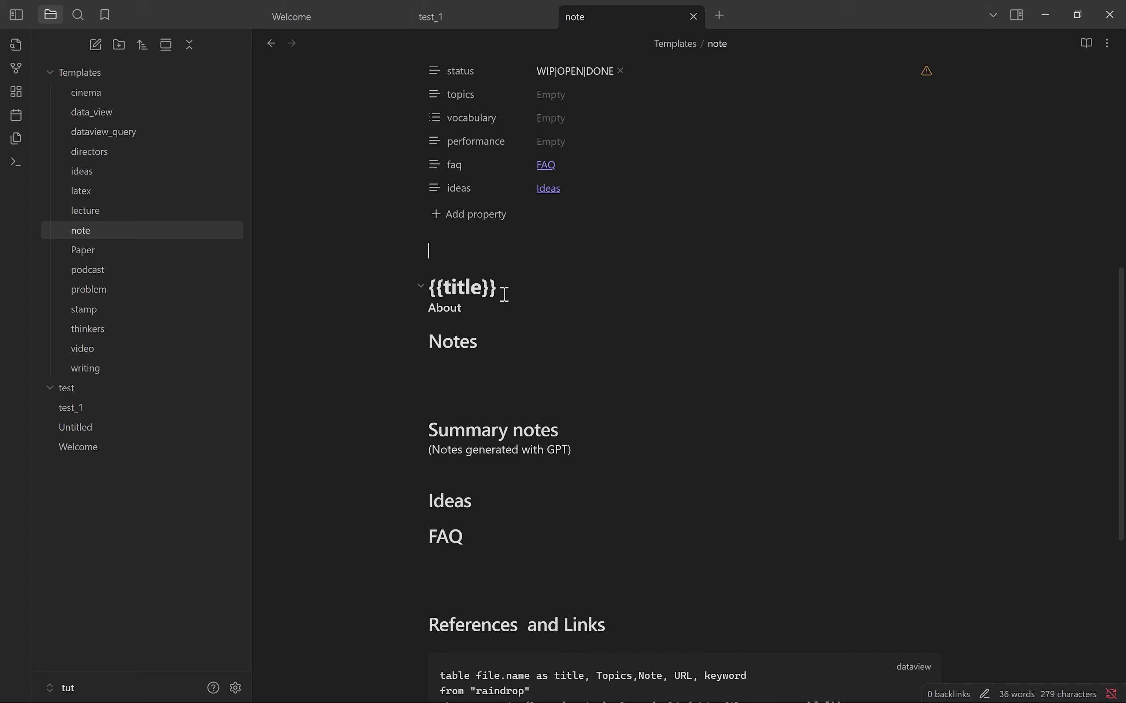
left_click(528, 290)
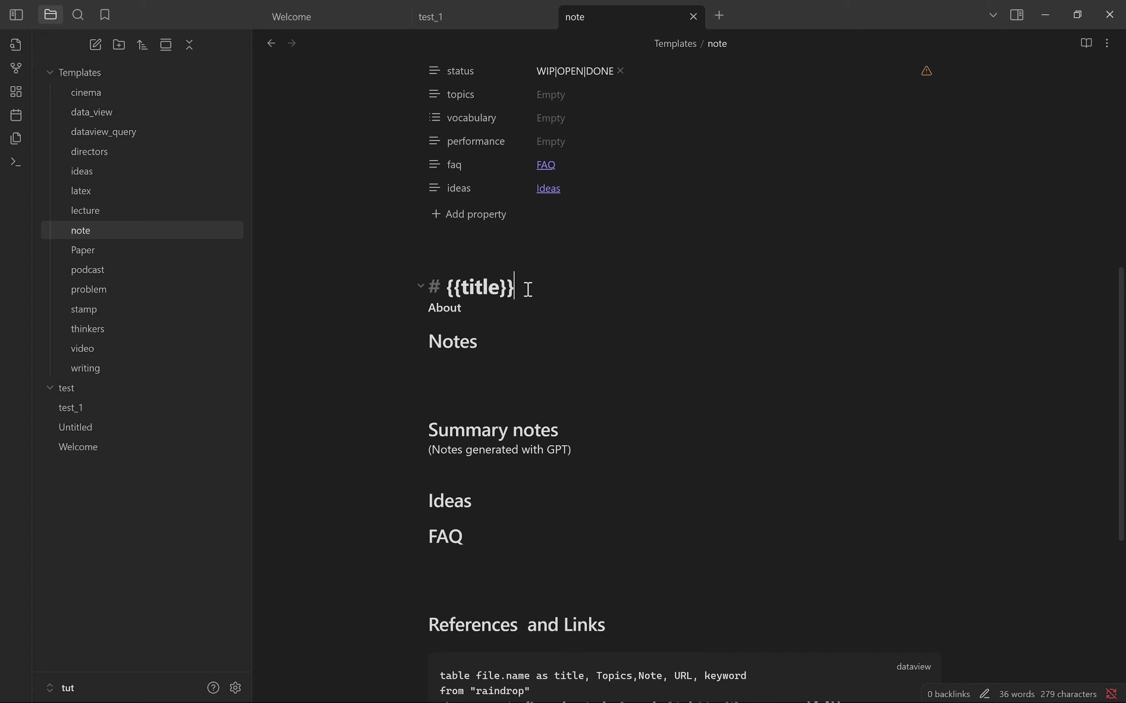
scroll(612, 273, "down", 1)
left_click(610, 274)
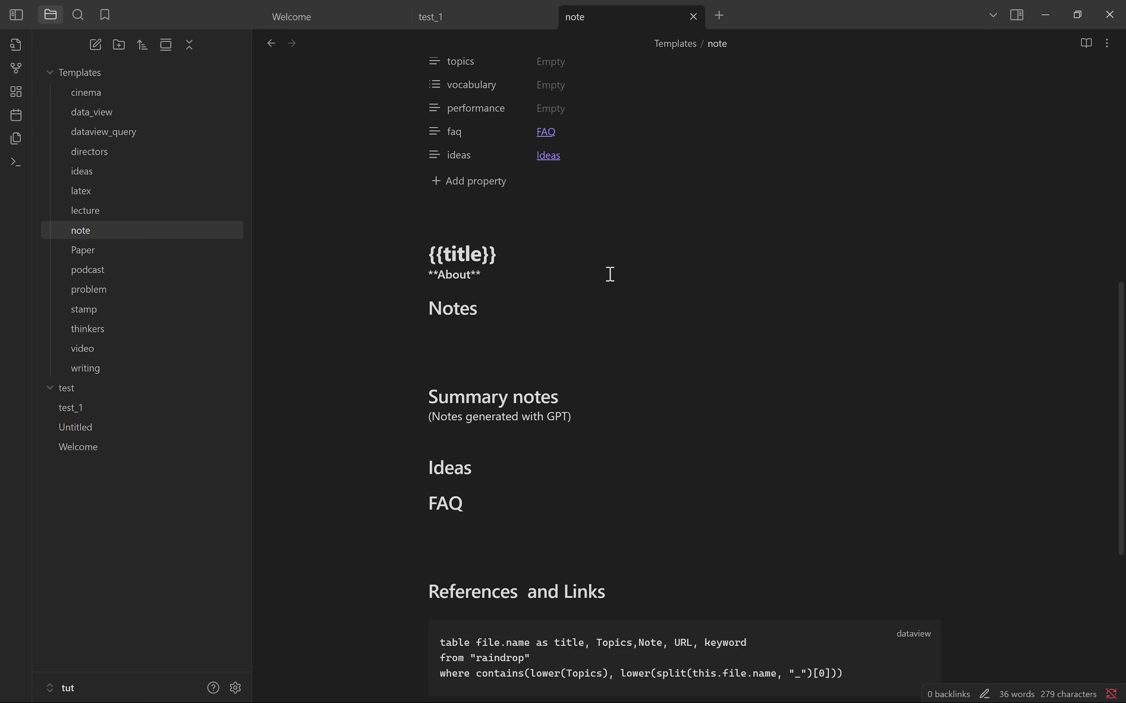
scroll(610, 274, "down", 3)
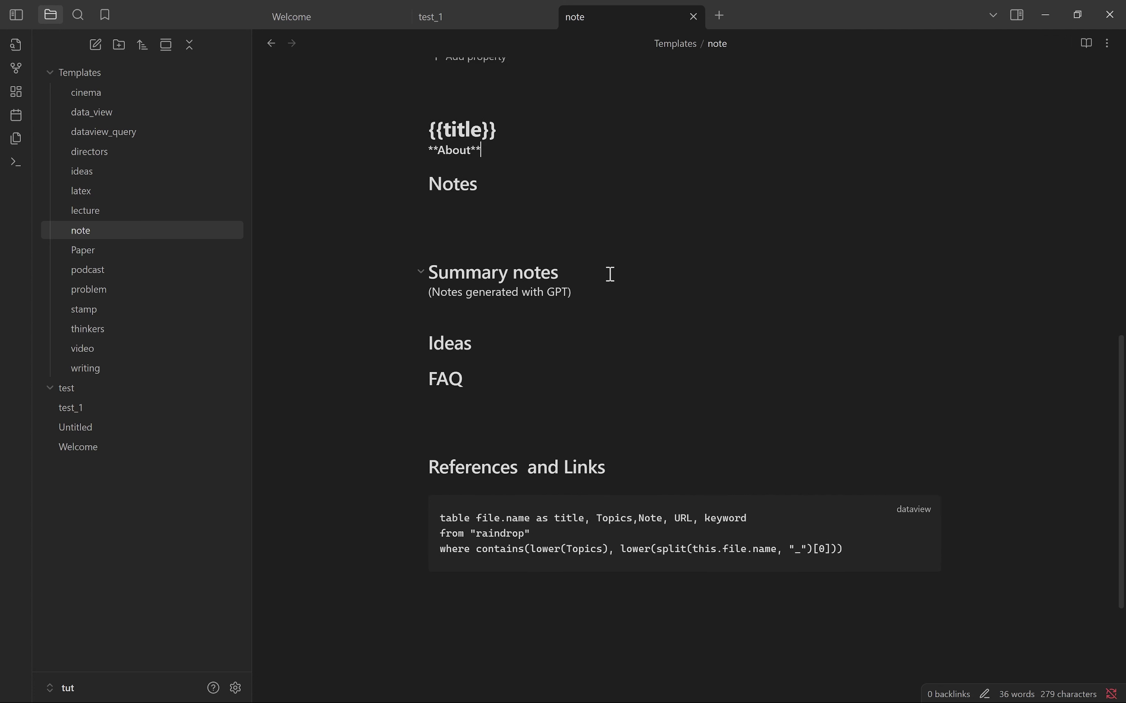
scroll(609, 274, "up", 4)
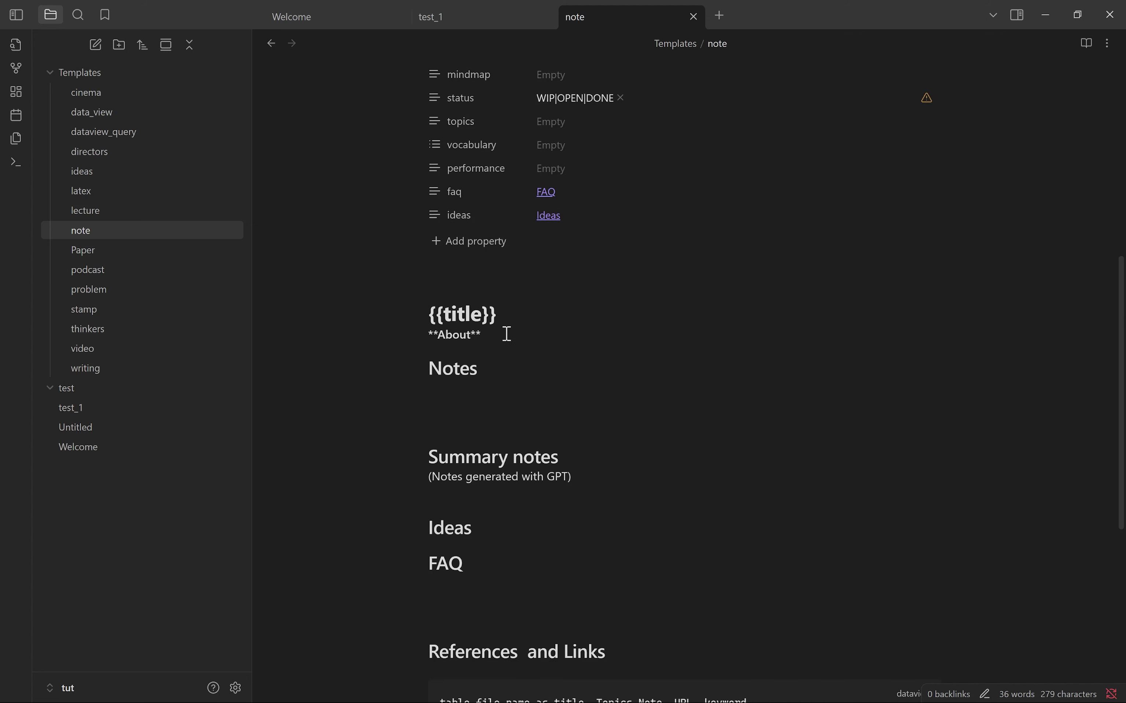
scroll(505, 332, "down", 1)
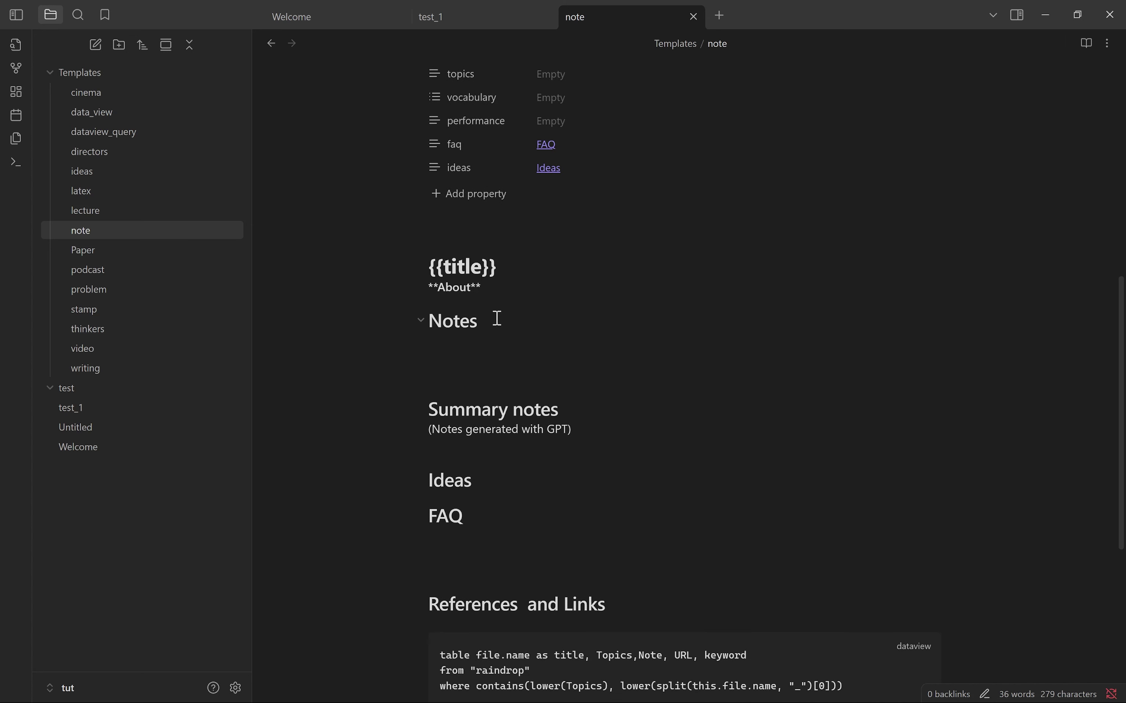
left_click(497, 317)
left_click(515, 336)
scroll(514, 336, "down", 1)
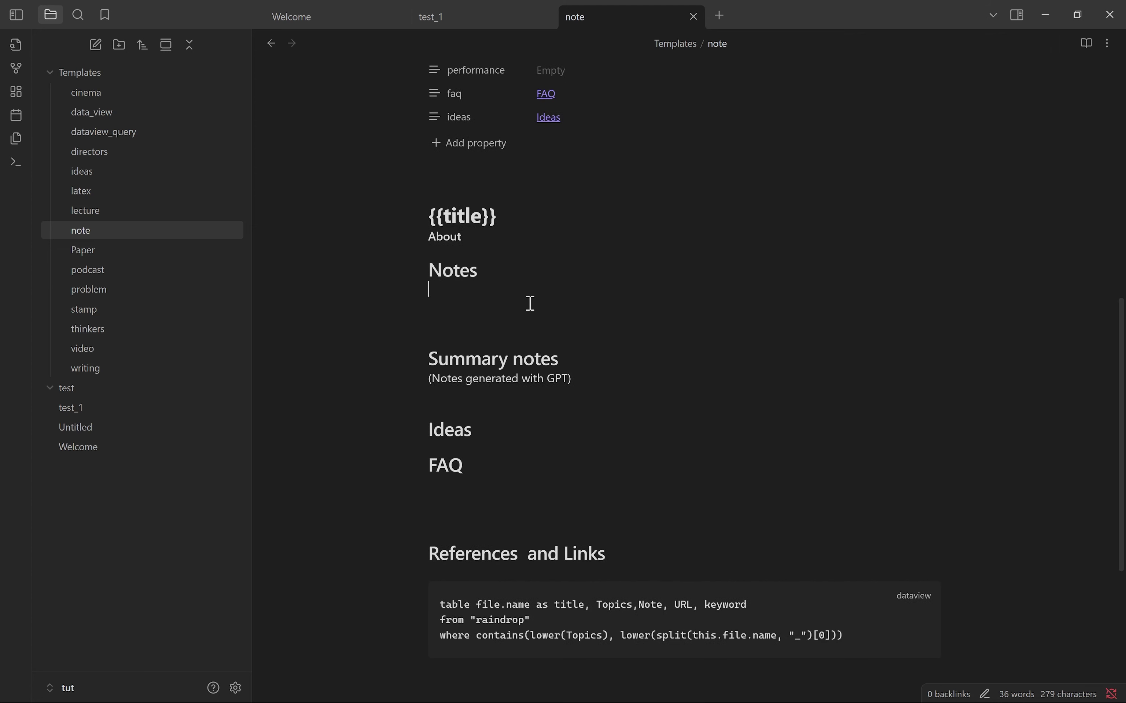
Step: Examine the Summary notes, Ideas and FAQ sections of the note template
scroll(617, 251, "down", 2)
left_click(620, 256)
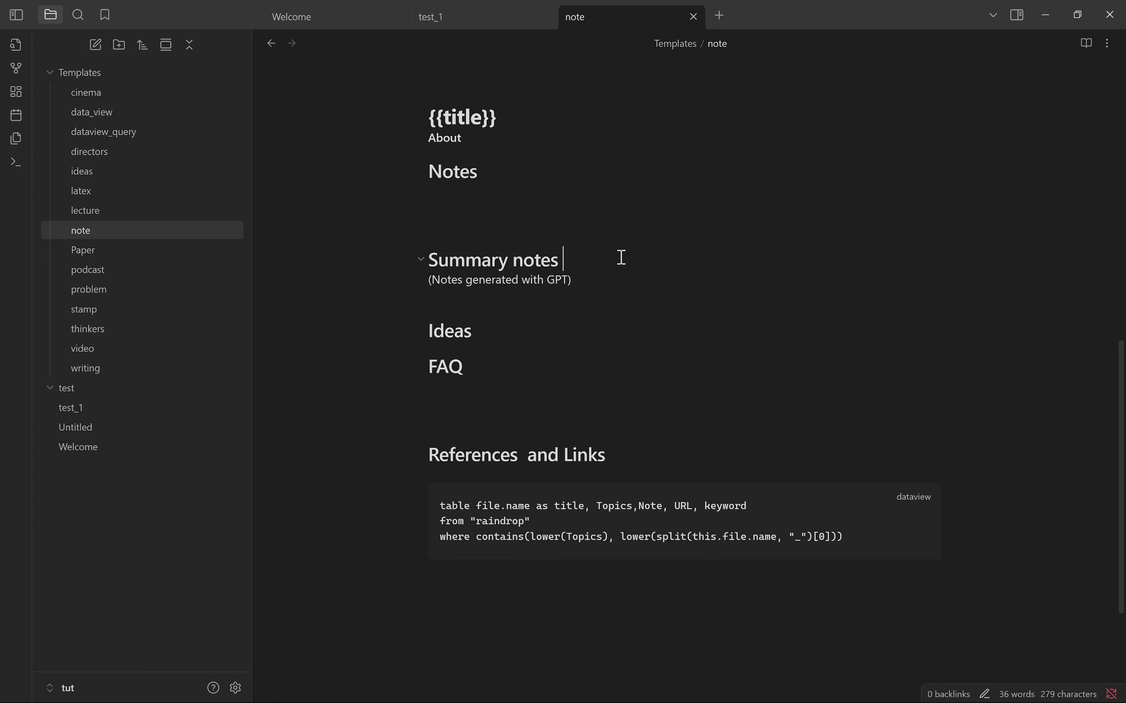
scroll(621, 257, "down", 2)
scroll(621, 257, "up", 2)
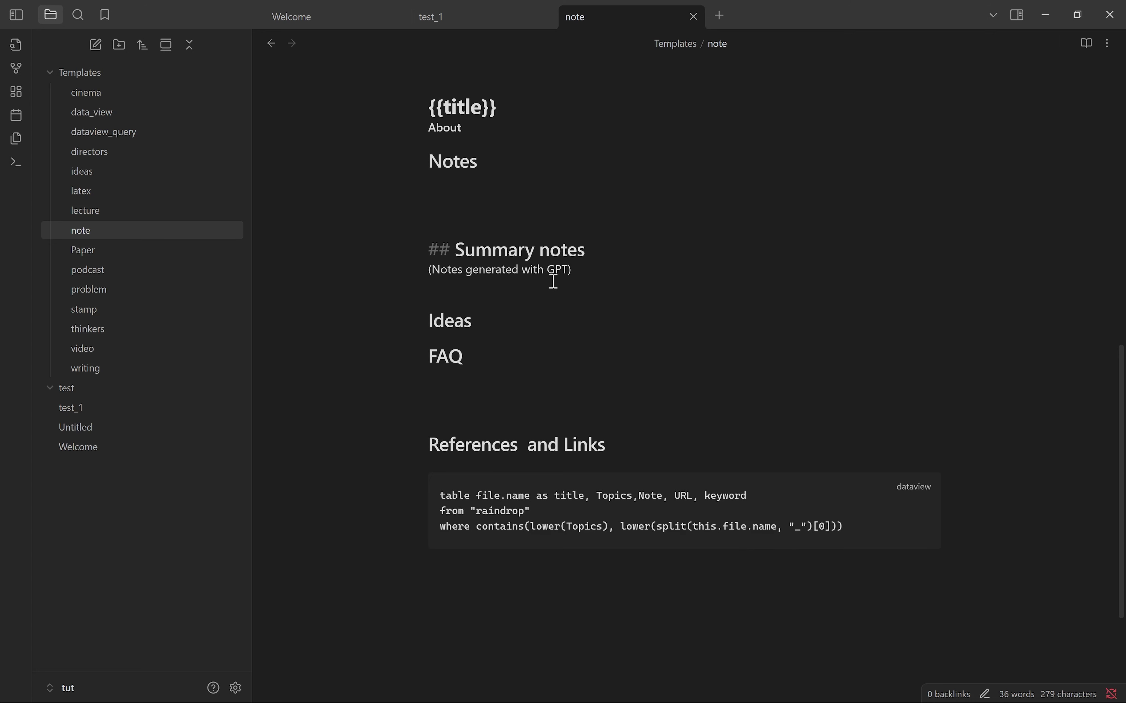
scroll(553, 281, "down", 1)
left_click(523, 279)
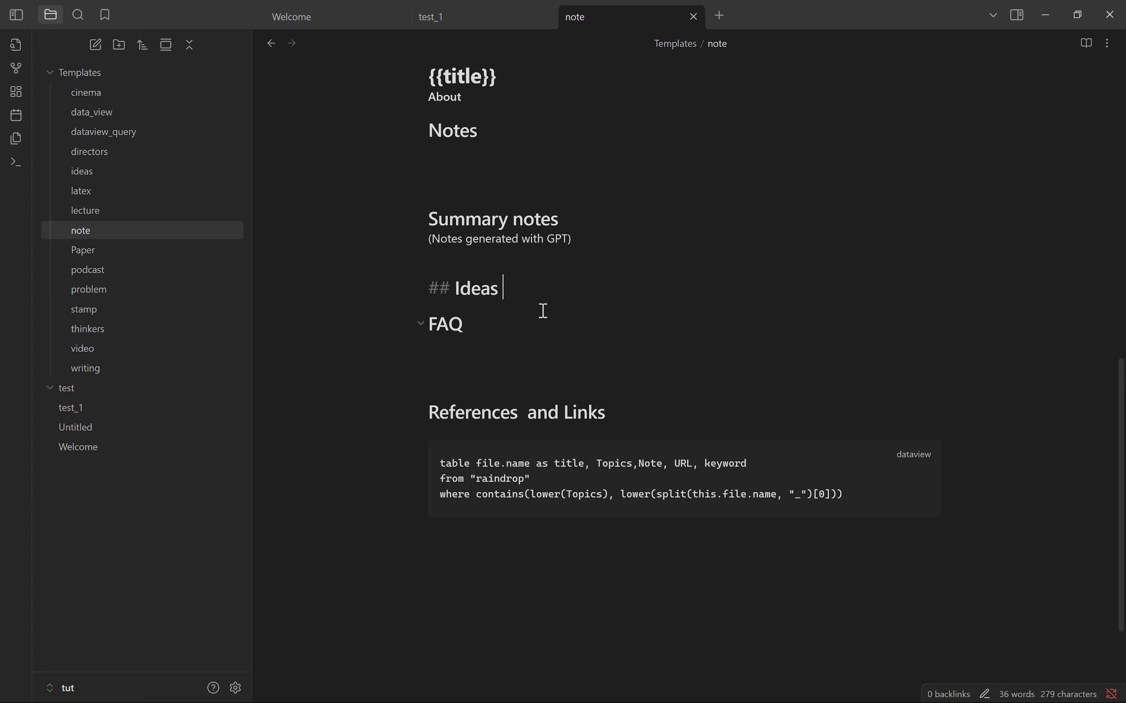
scroll(543, 310, "down", 2)
left_click(511, 274)
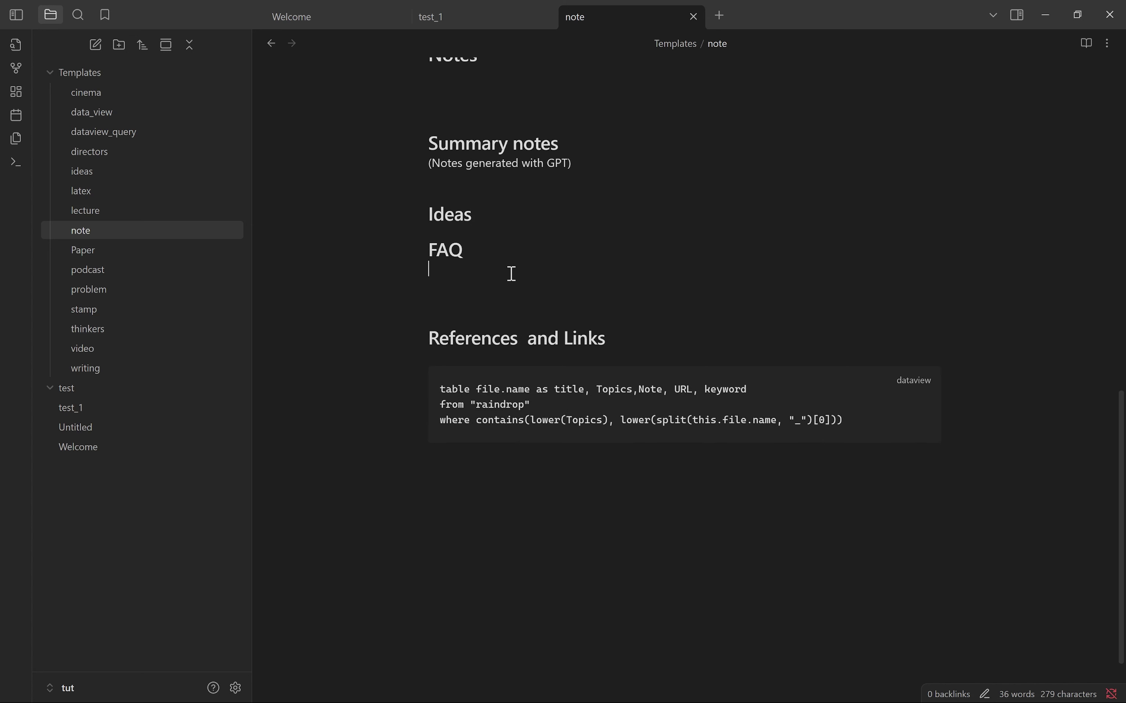
Step: Review the template's References and Links section and add an empty line below its dataview block
scroll(510, 273, "down", 1)
left_click(692, 298)
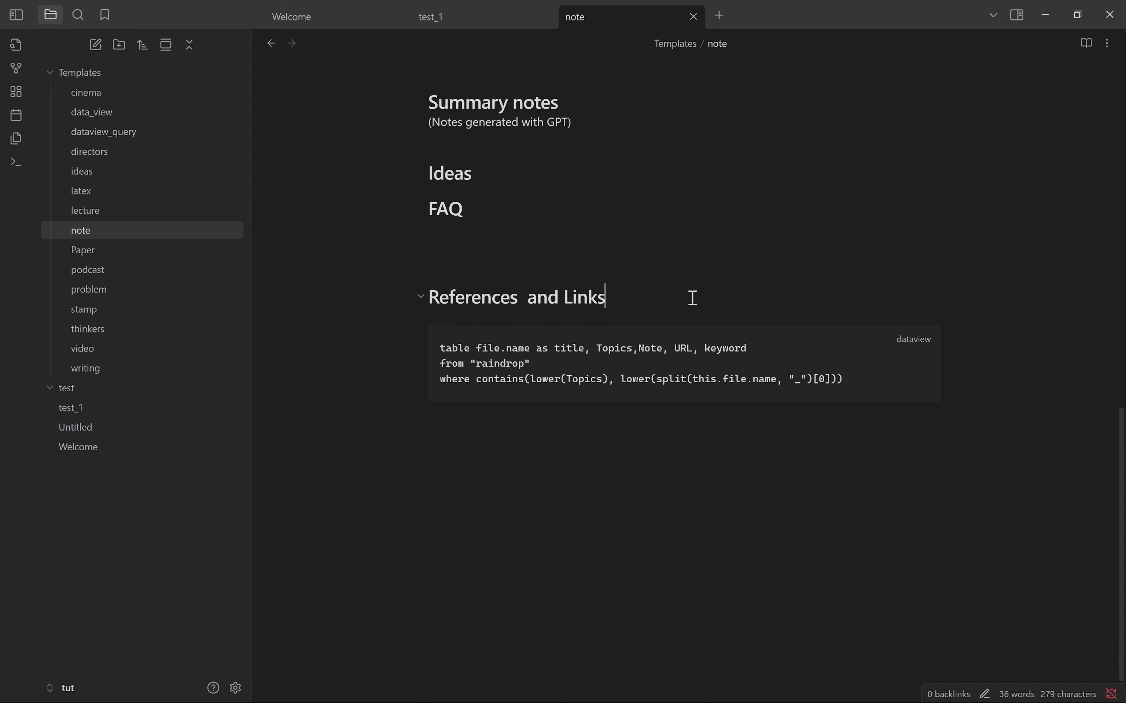
left_click(566, 576)
key("Return")
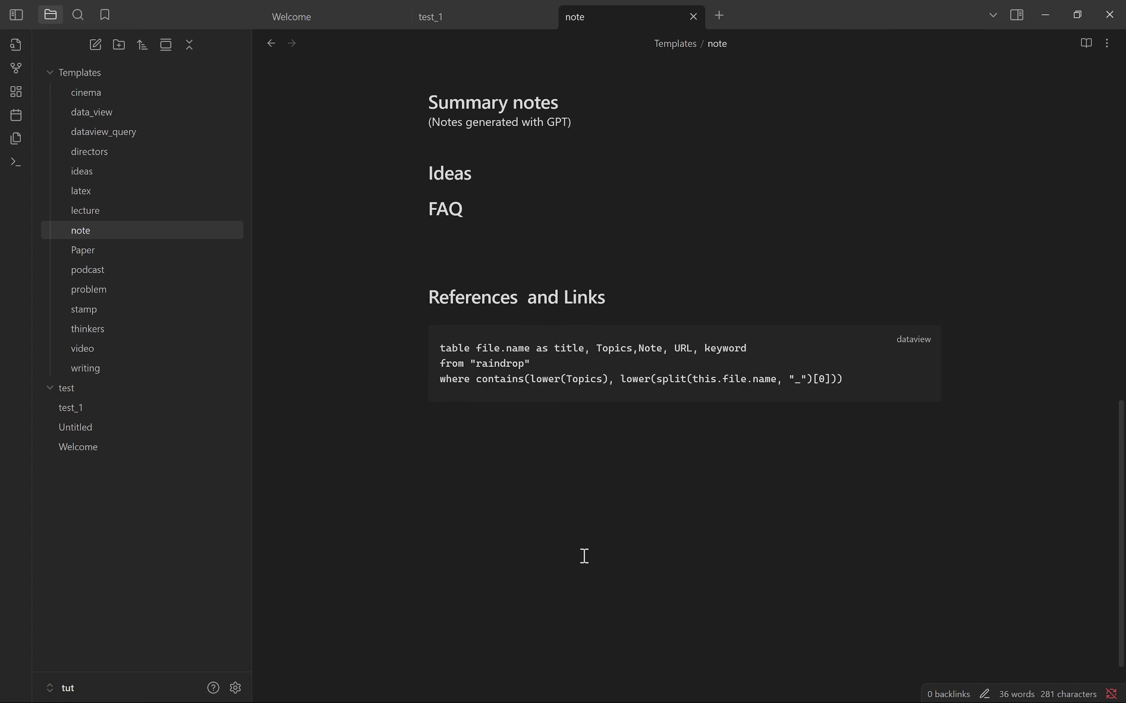
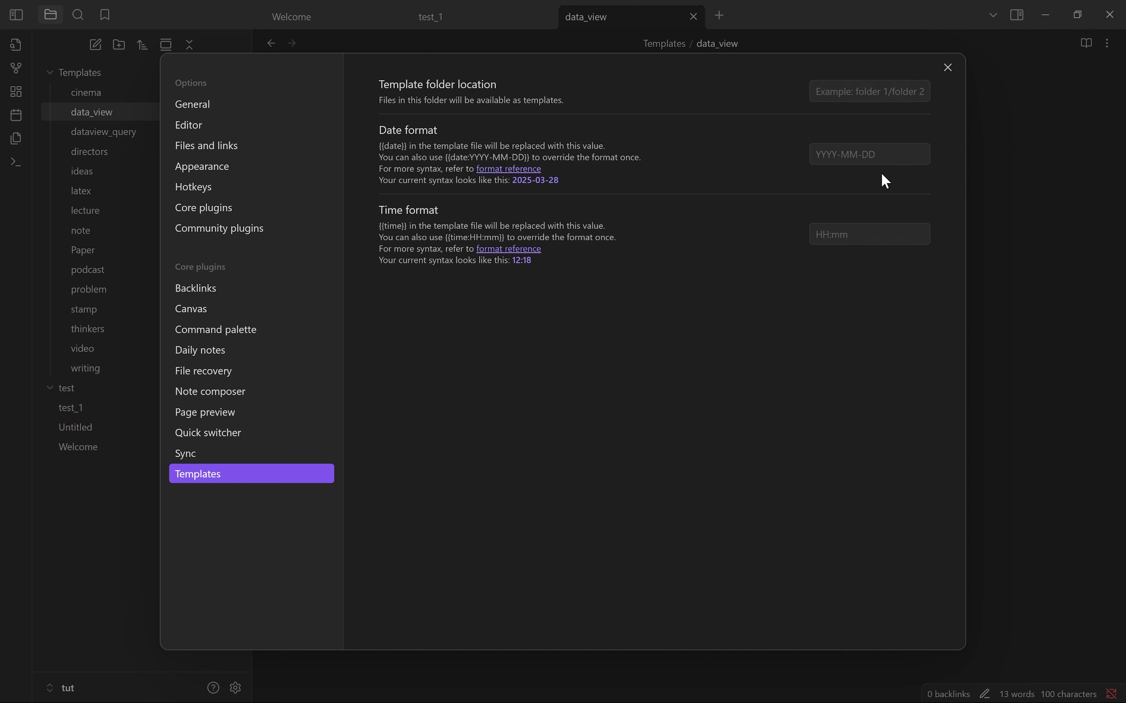
Step: Set the core Templates plugin's folder location to Templates and its date format to DD-MMMM-Y
left_click(889, 83)
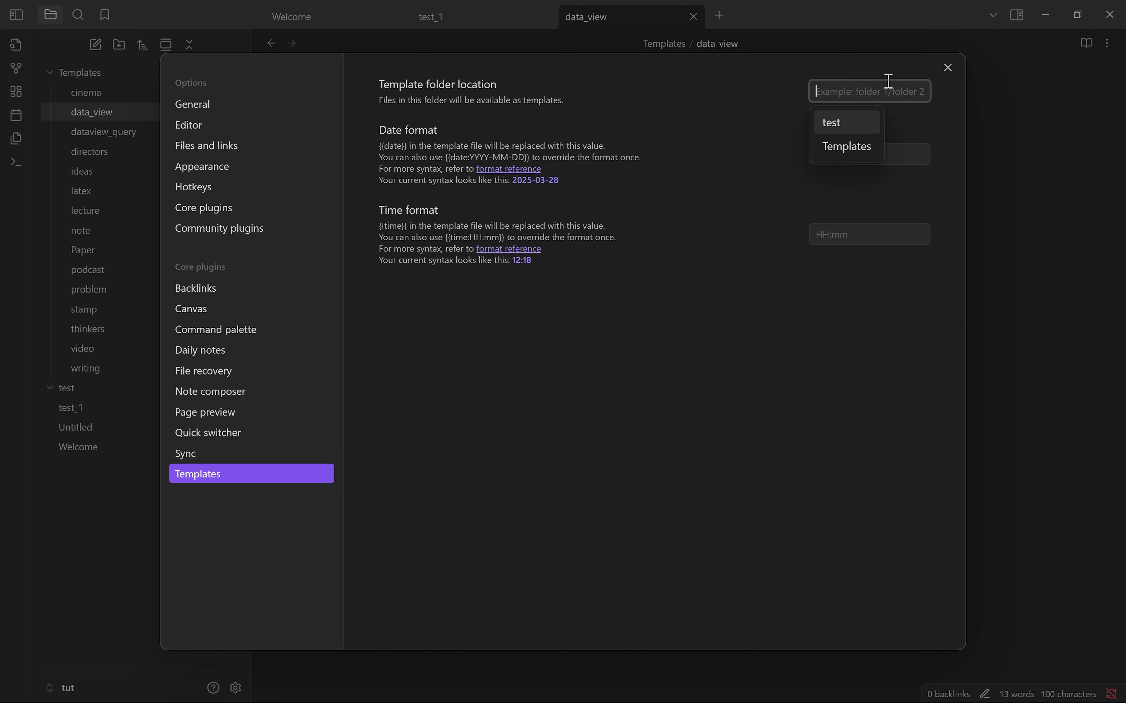
left_click(867, 145)
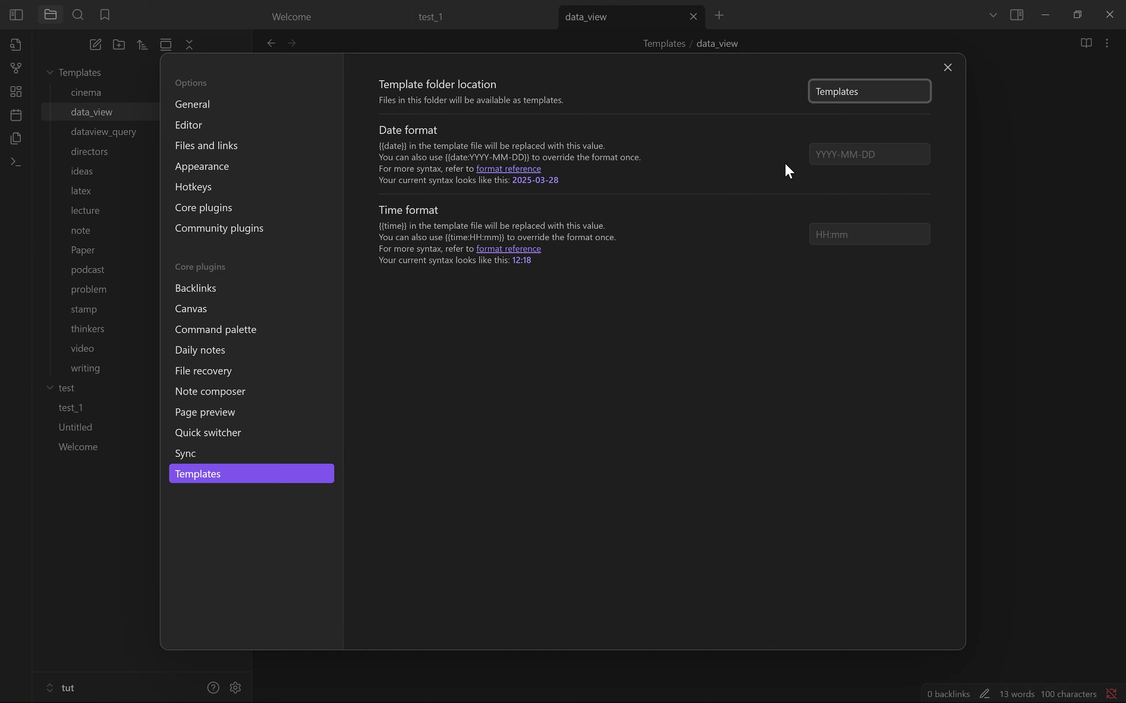
key("alt+Tab")
left_click(884, 161)
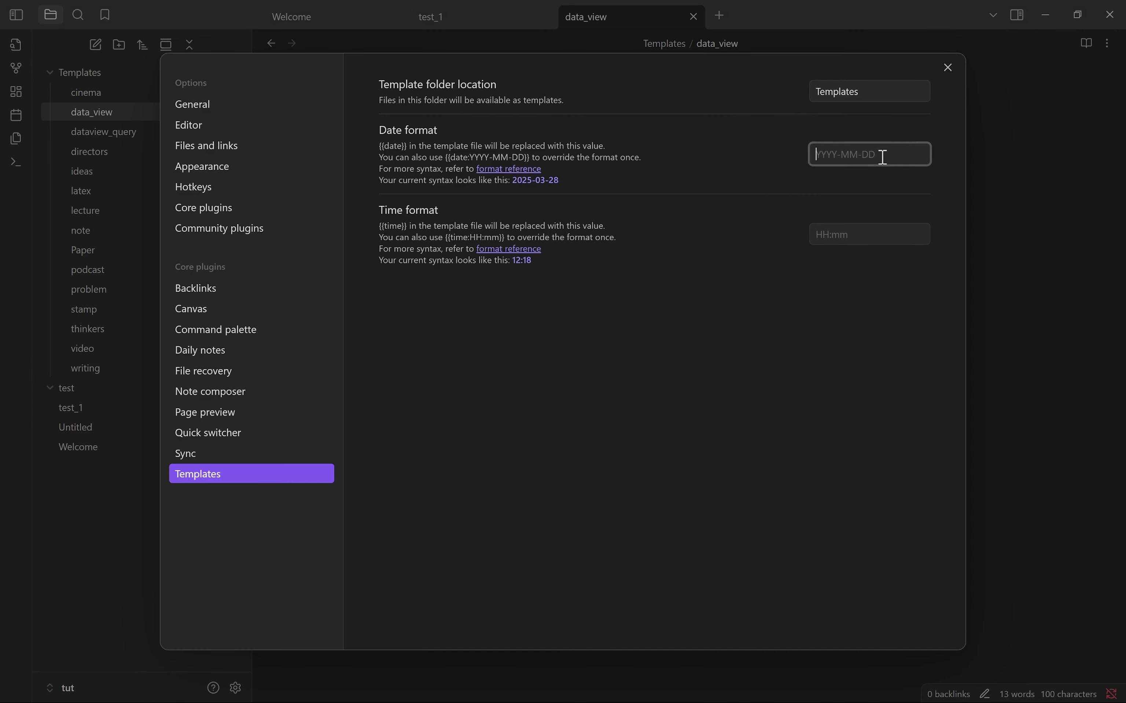
type("DD-MMMM-Y")
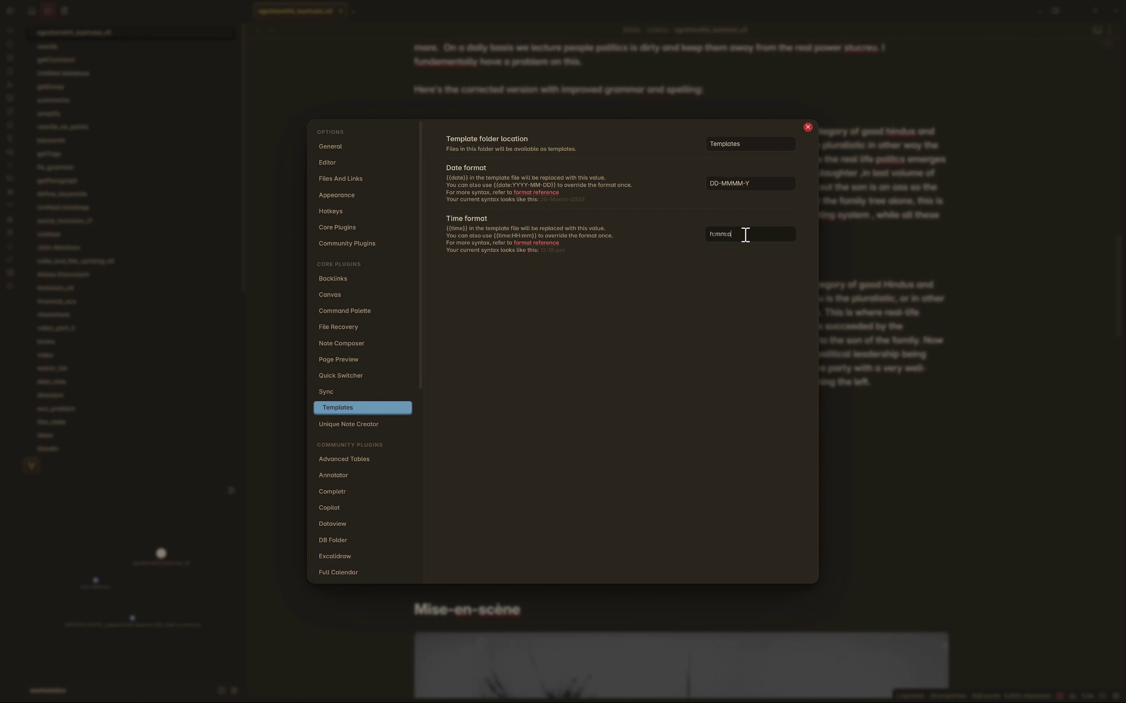
Step: Set the core Templates plugin's time format to h:mm:a, using the workstation vault's settings as reference
key("ctrl+a")
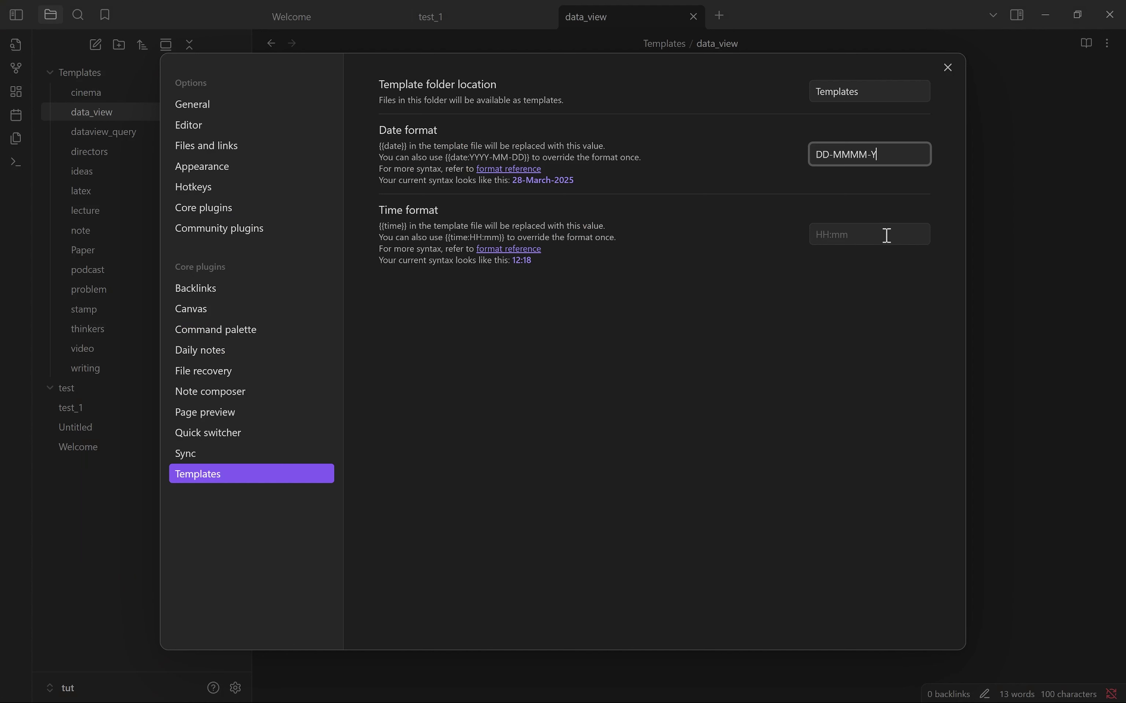
left_click(887, 235)
type("h:mm:a")
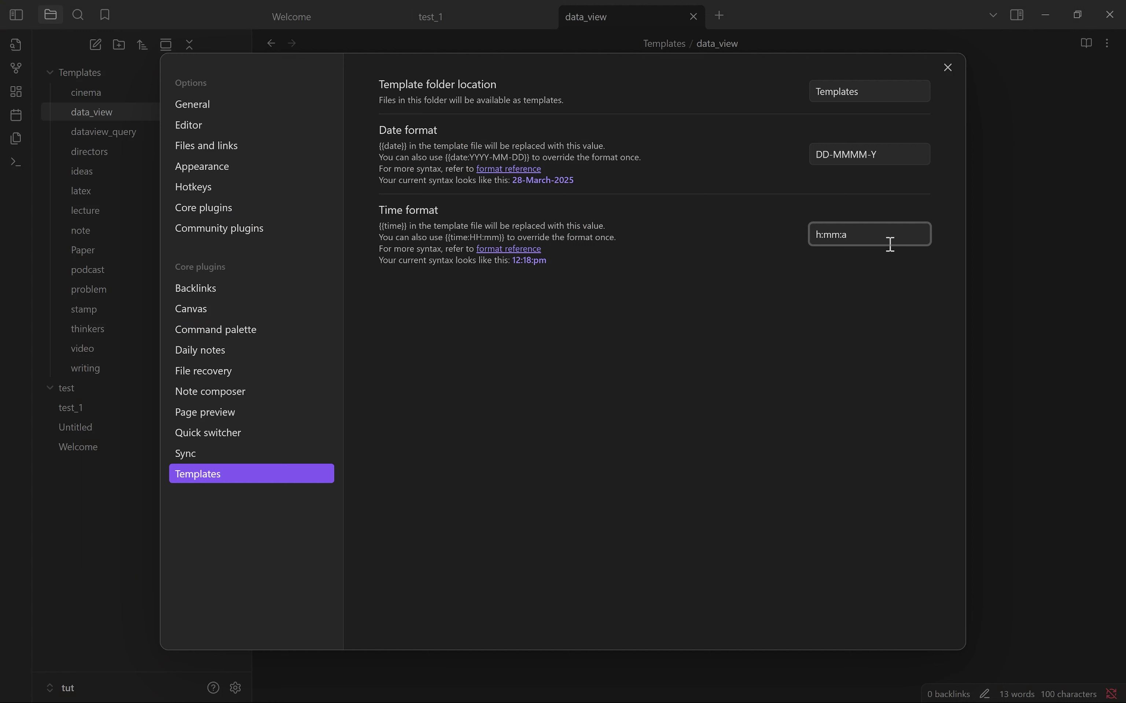
left_click(875, 314)
key("alt+Tab")
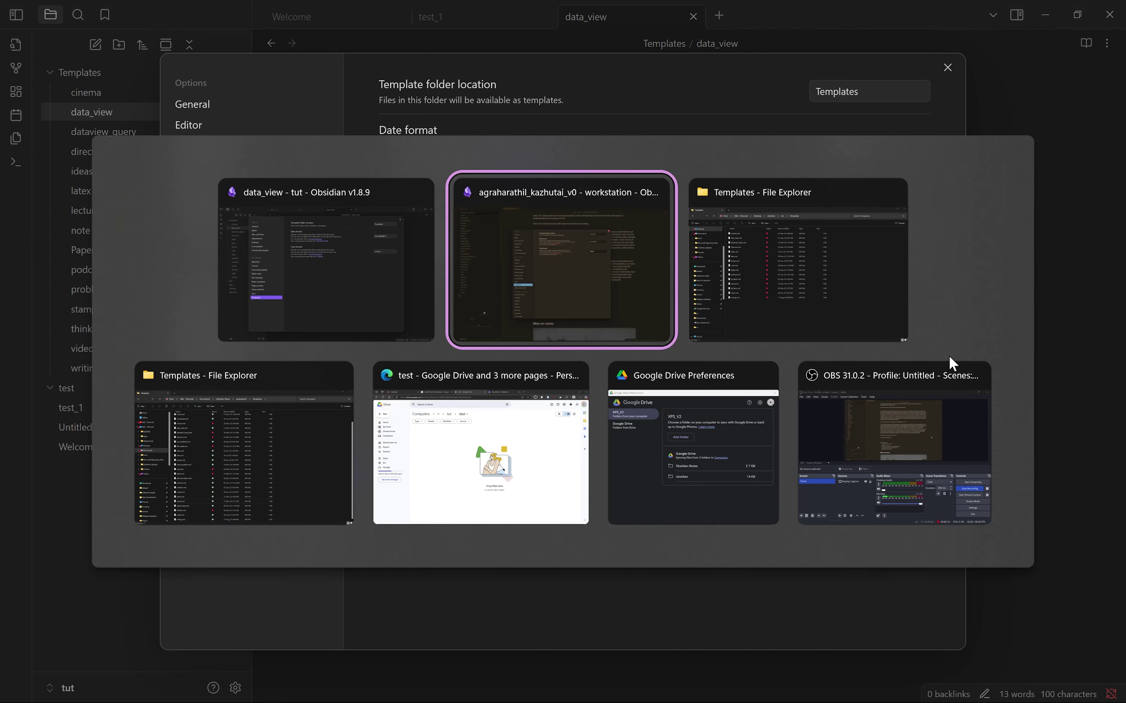
left_click(345, 259)
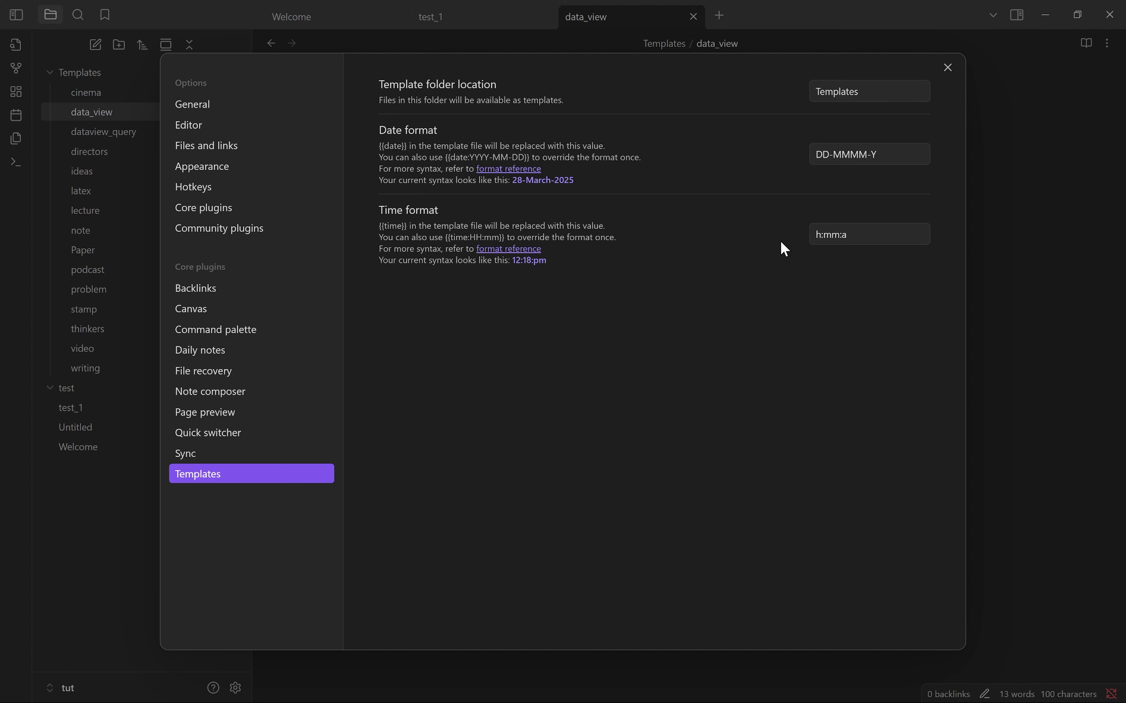
Step: Turn on community plugins for the vault and open the community plugin browser
left_click(248, 233)
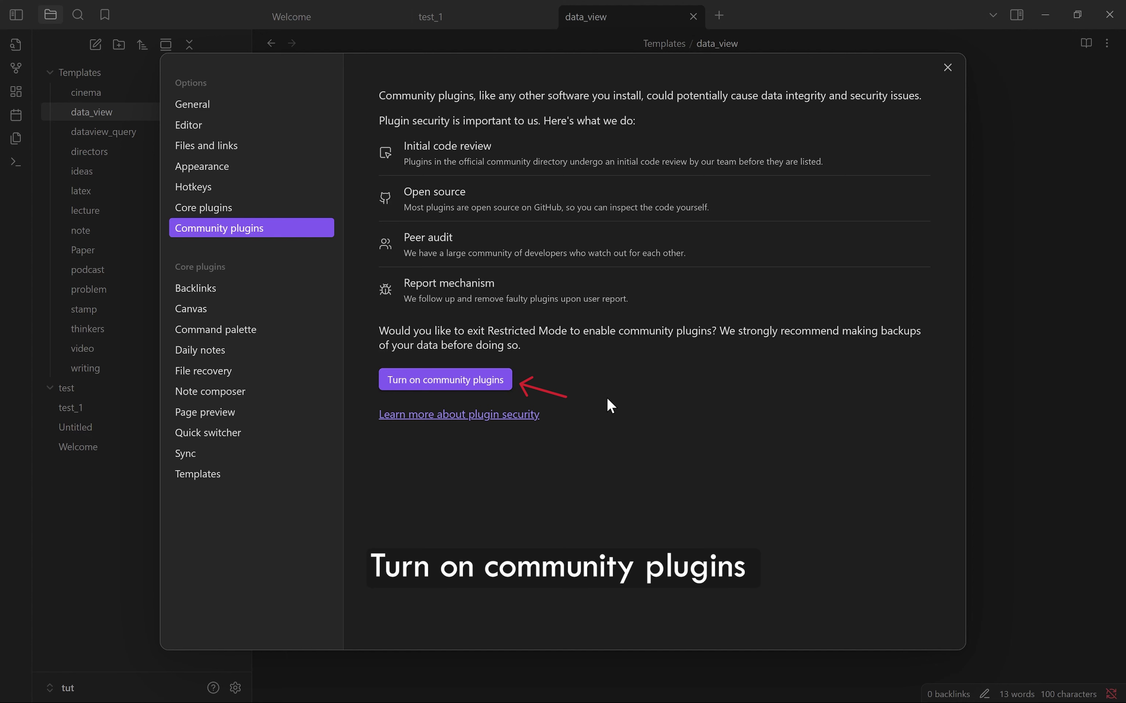
left_click(421, 383)
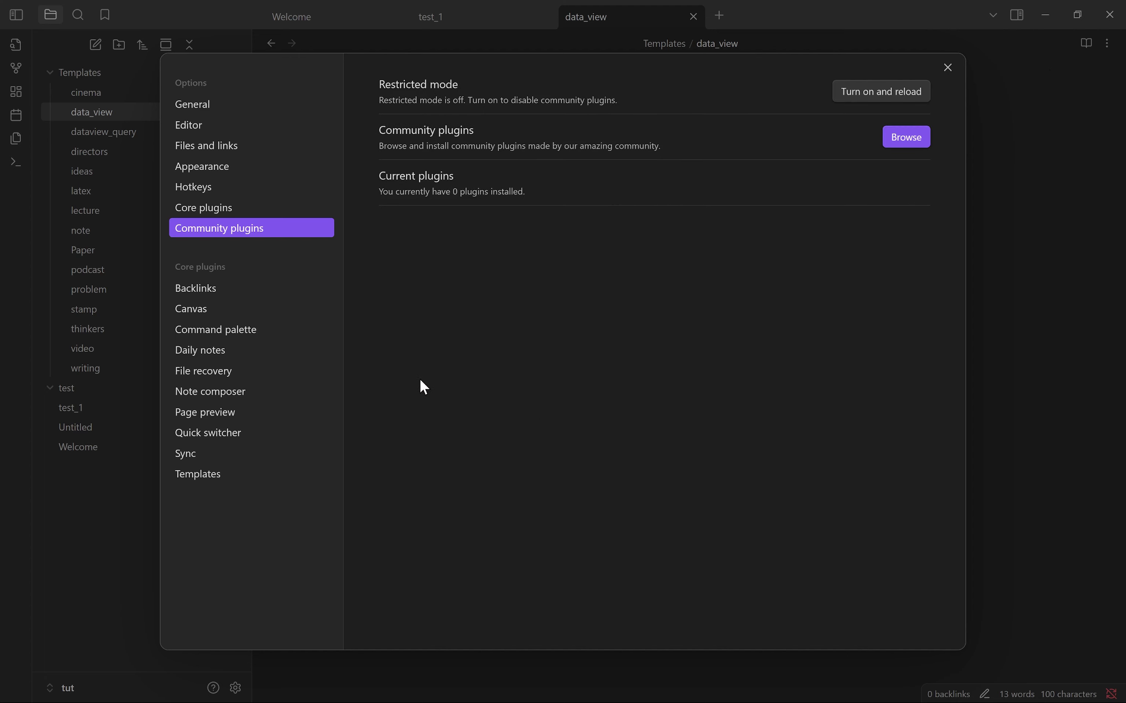
left_click(902, 145)
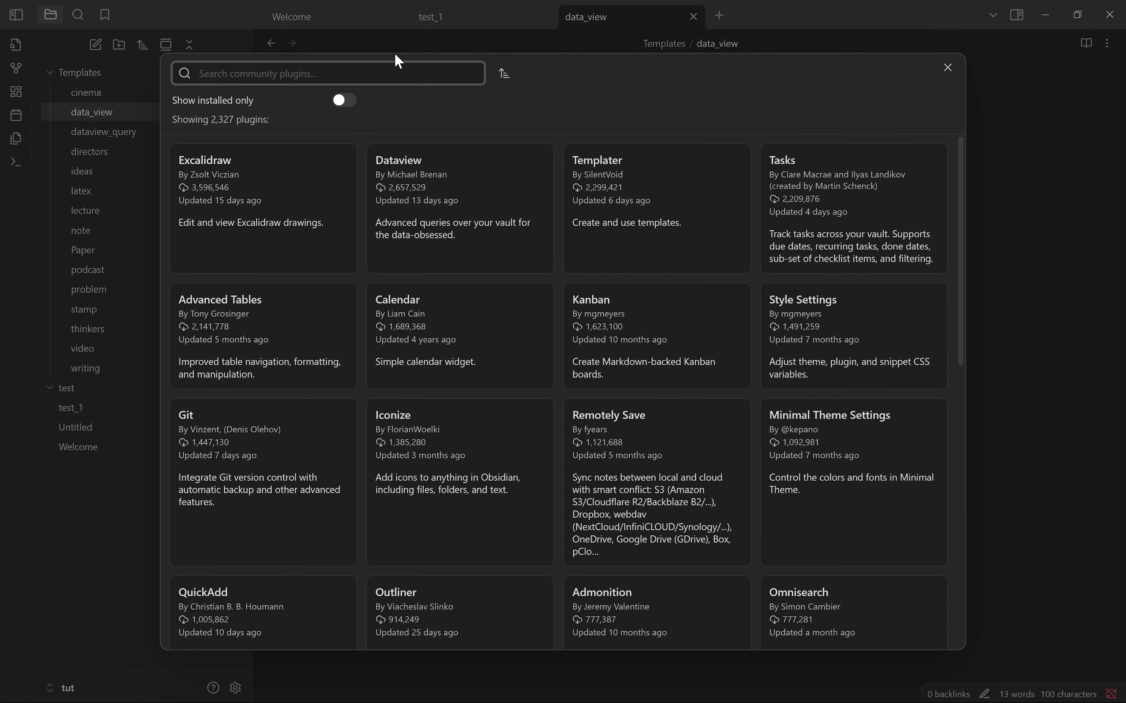
Step: Search the community plugins for "tem", then install the Templater plugin and enable it
type("tem")
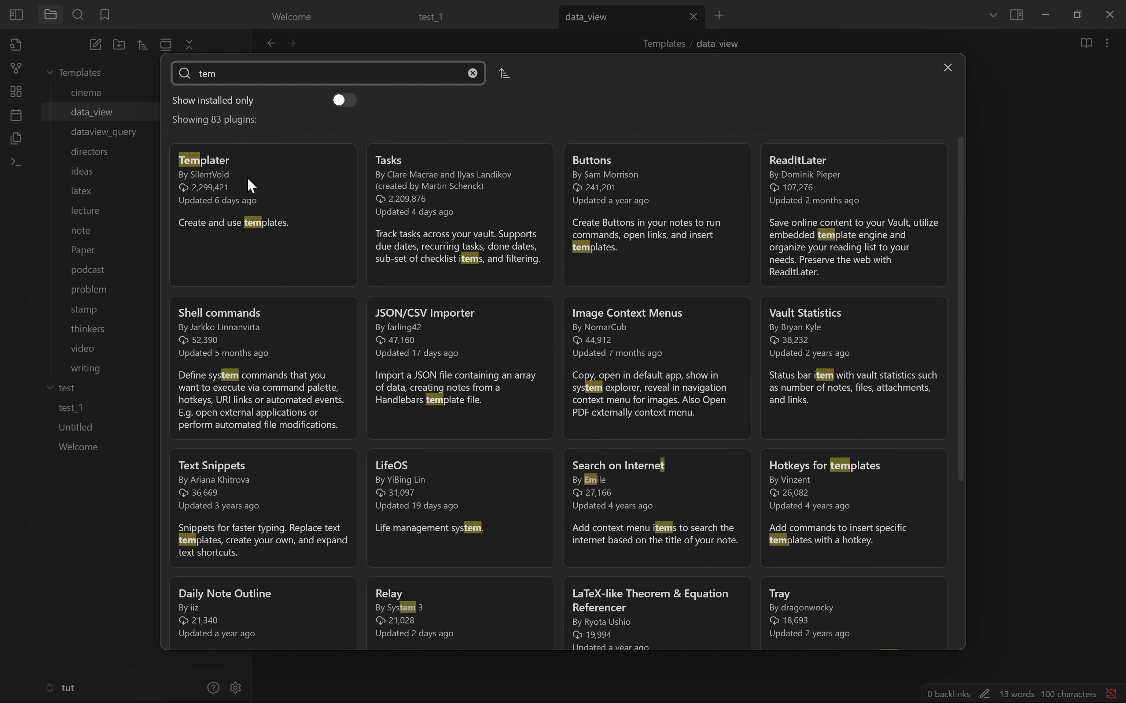
left_click(248, 185)
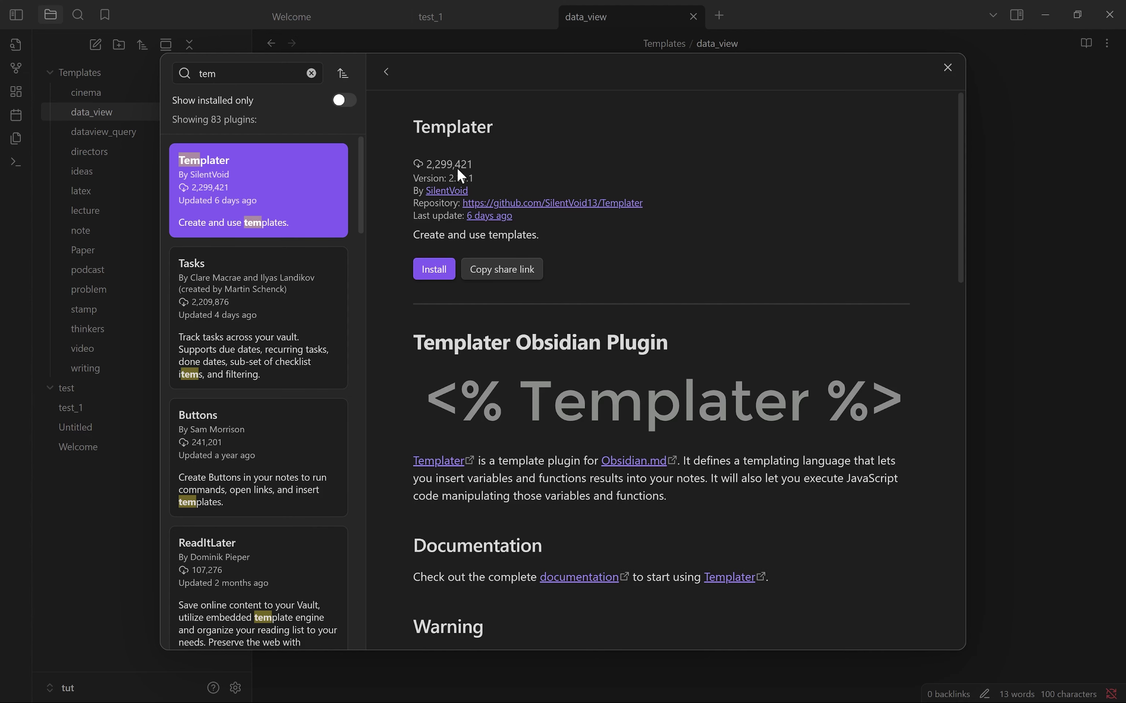
left_click(433, 269)
scroll(608, 368, "down", 3)
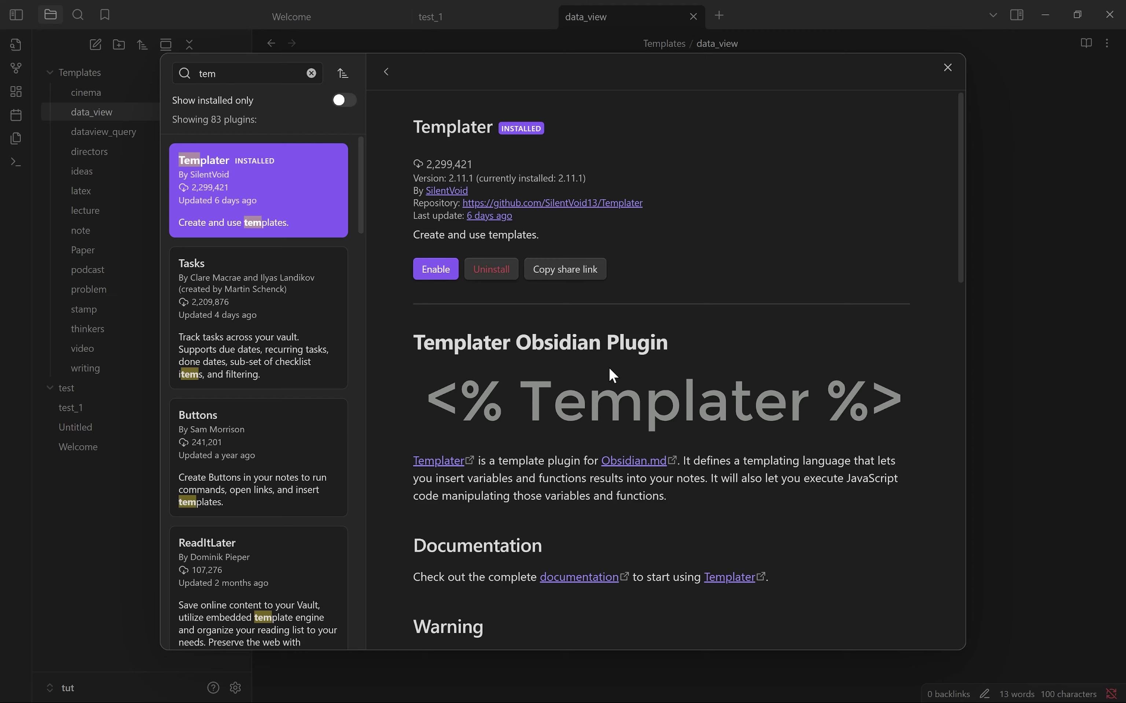
scroll(610, 368, "down", 2)
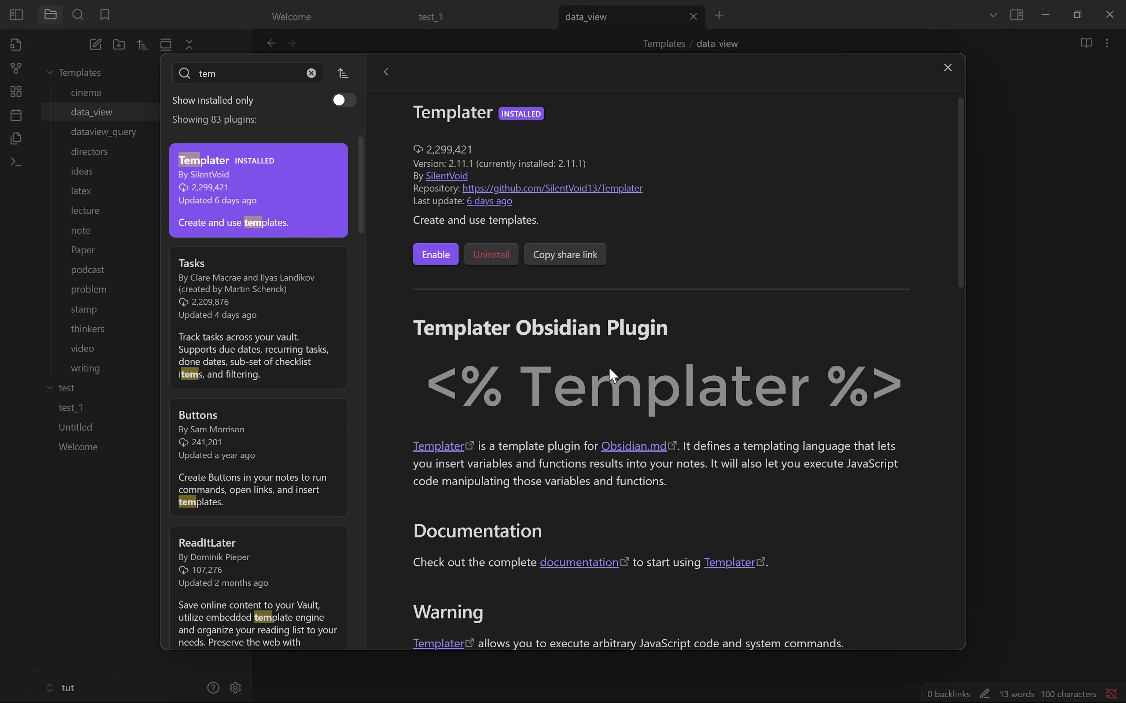
scroll(610, 369, "down", 20)
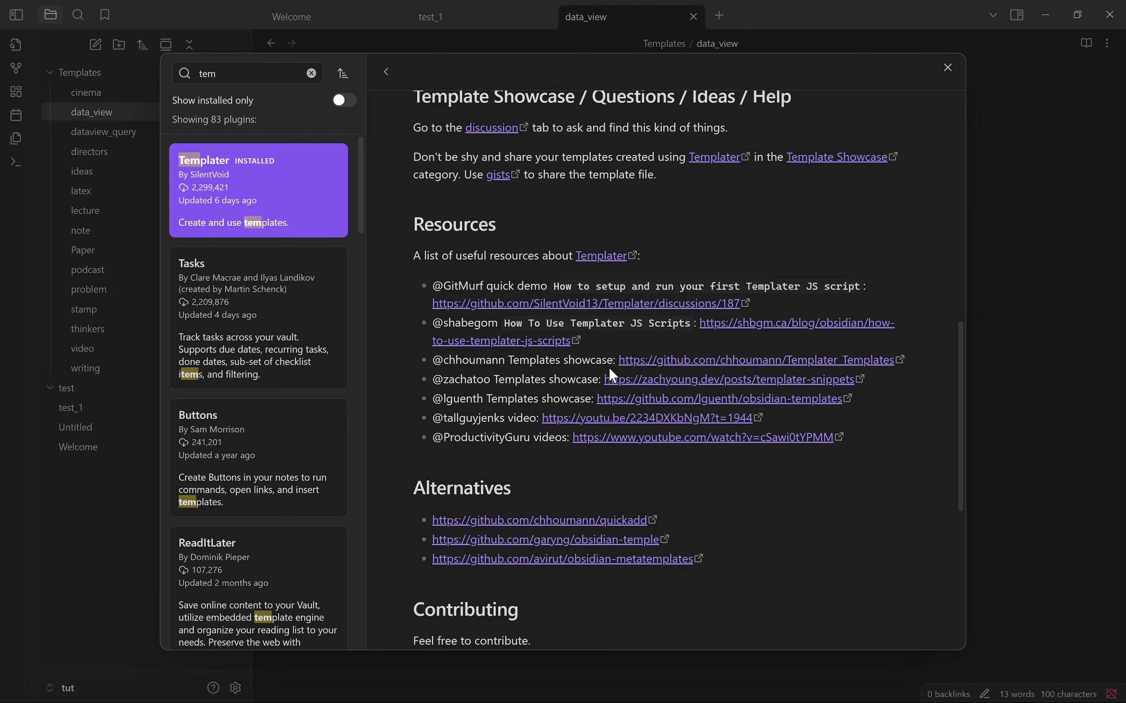
scroll(610, 369, "up", 20)
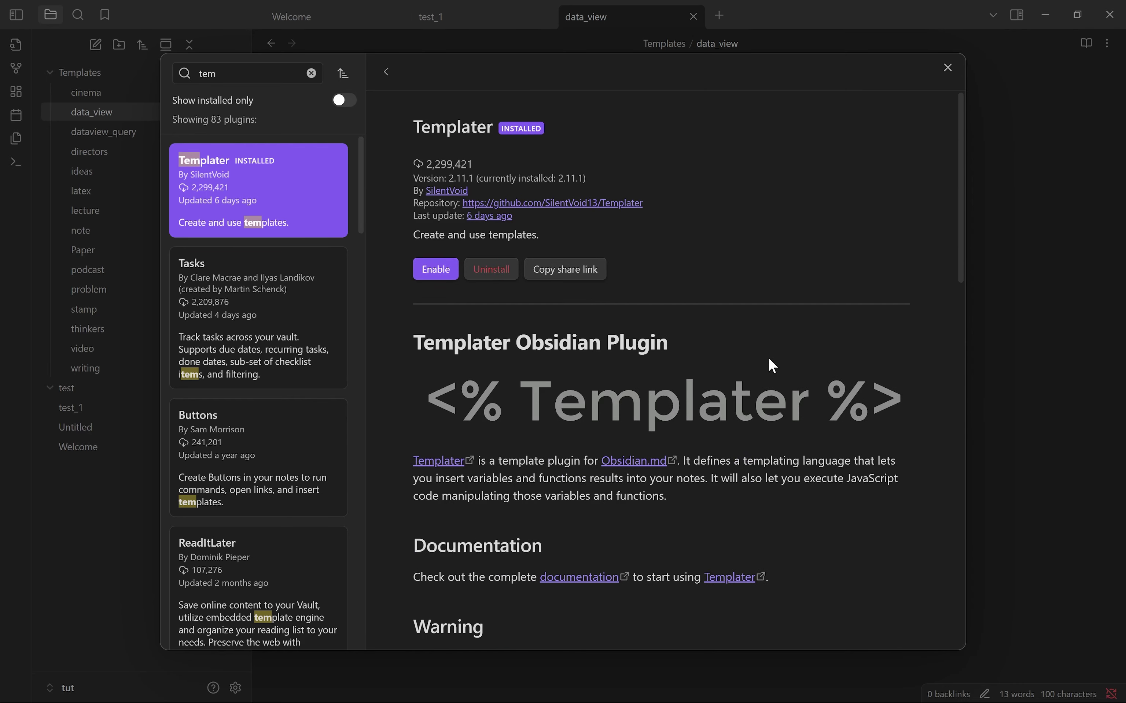
left_click(432, 269)
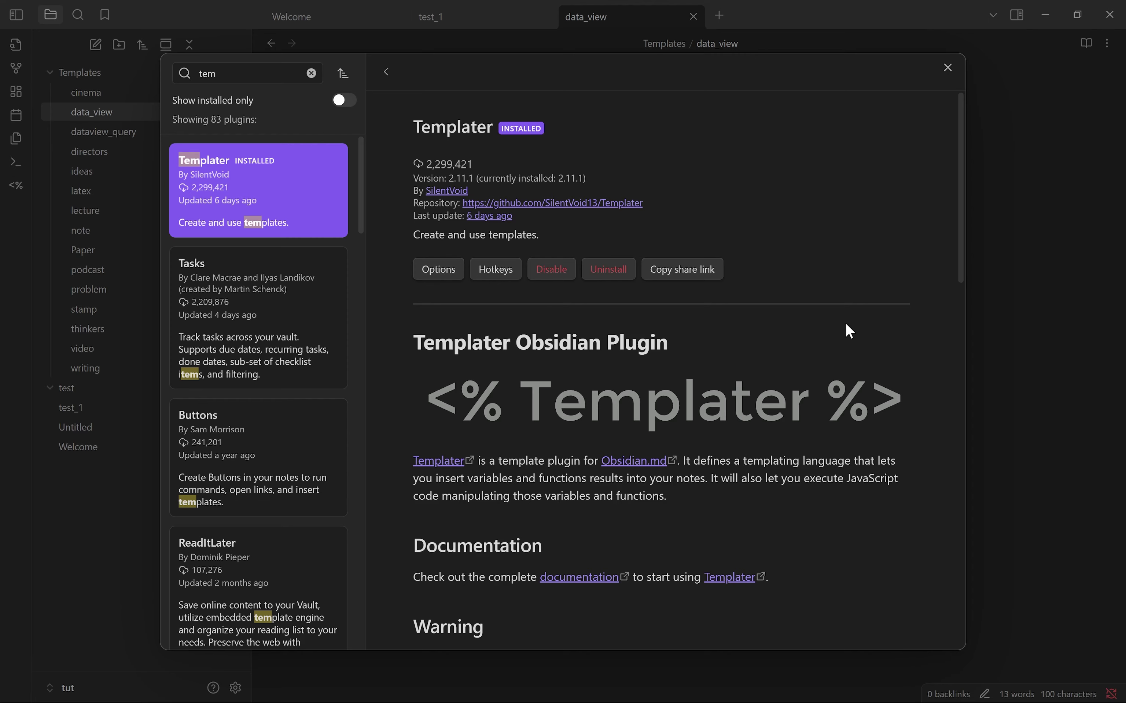
Step: Open Templater's GitHub page and its linked documentation, and examine the introduction, quick example and function list
scroll(845, 323, "down", 2)
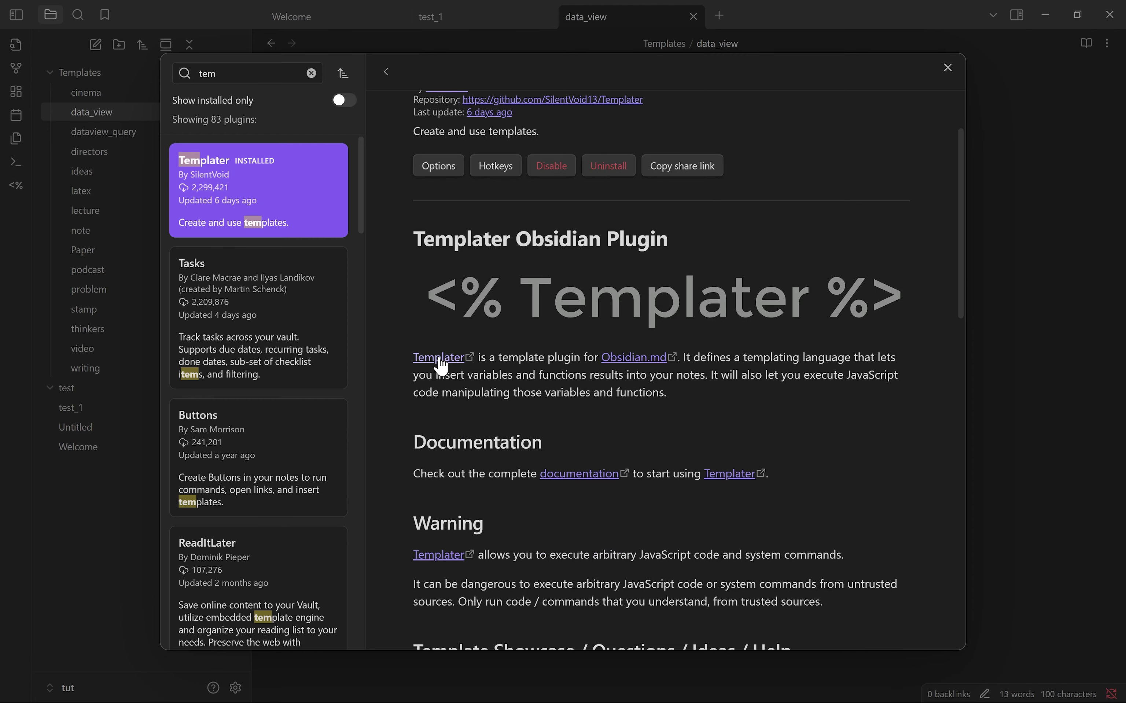
left_click(441, 359)
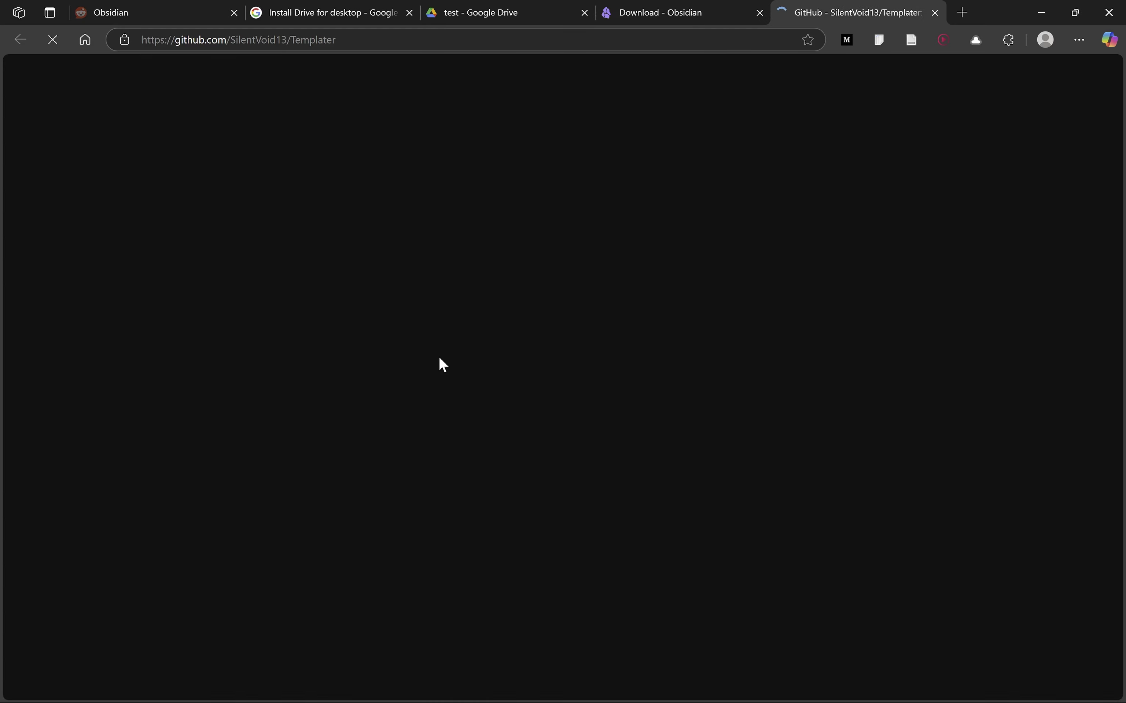
scroll(439, 362, "down", 15)
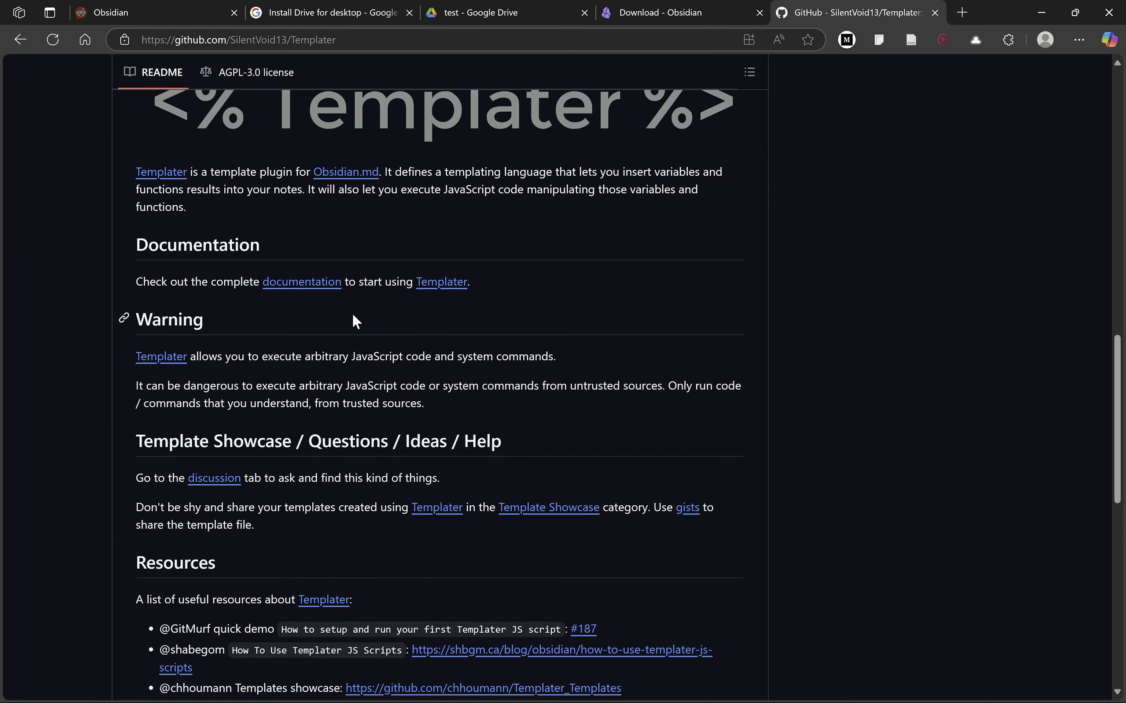
left_click(305, 281)
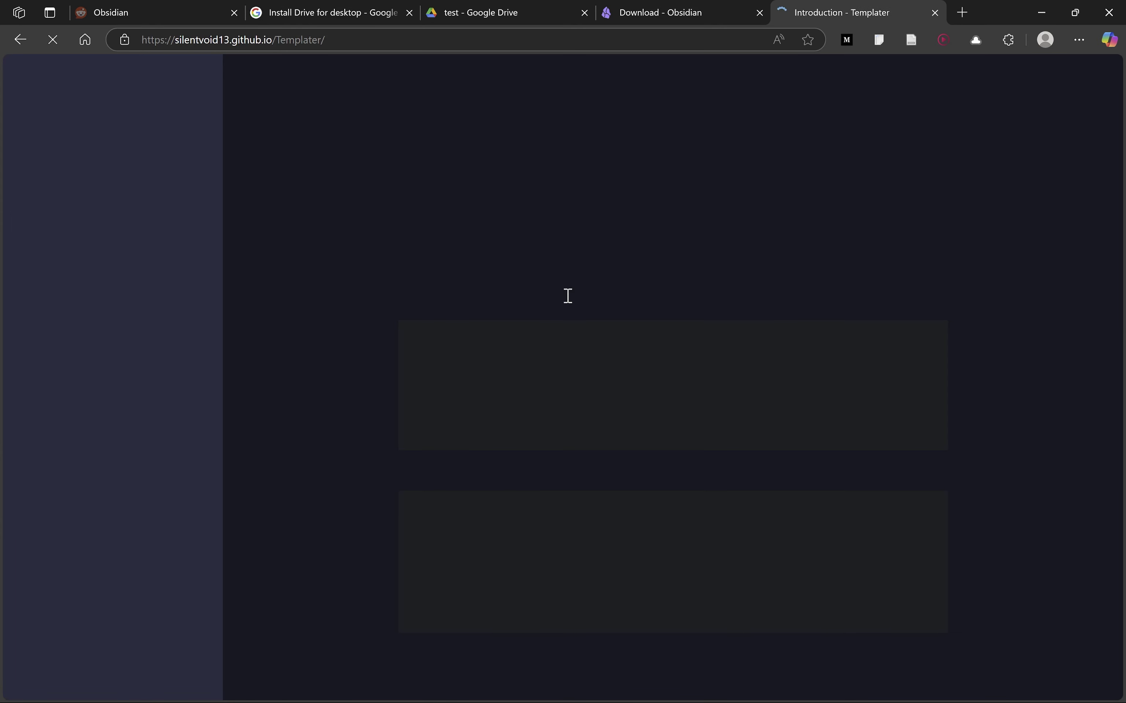
scroll(492, 421, "down", 1)
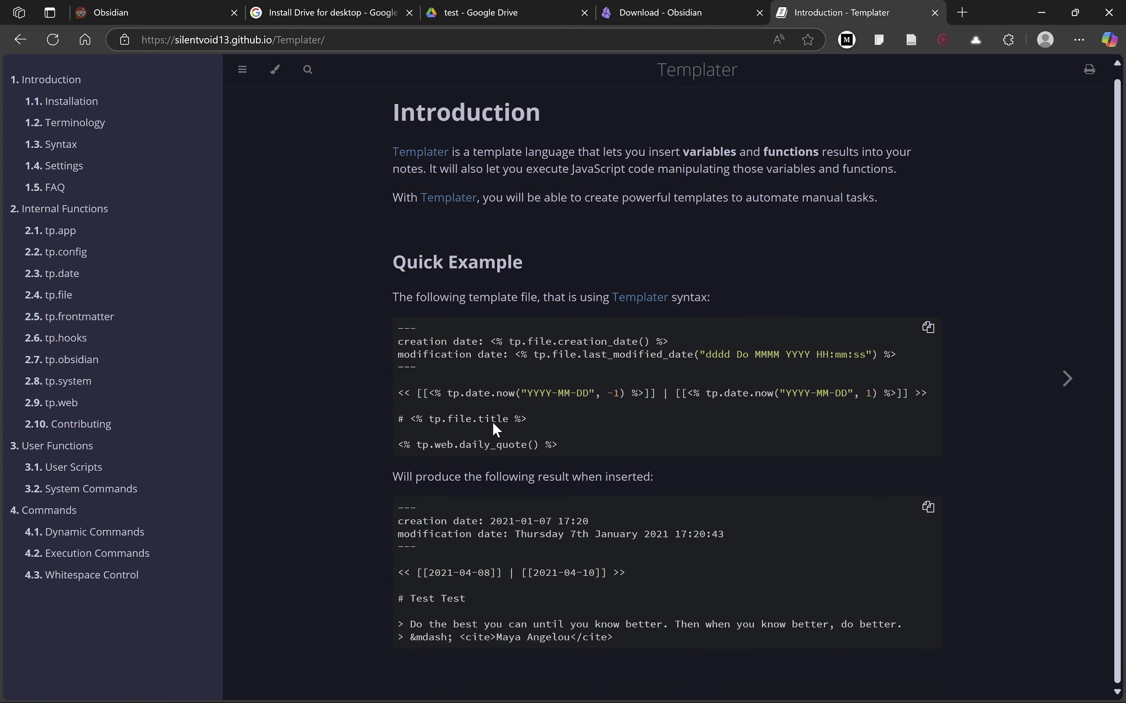
scroll(495, 429, "up", 1)
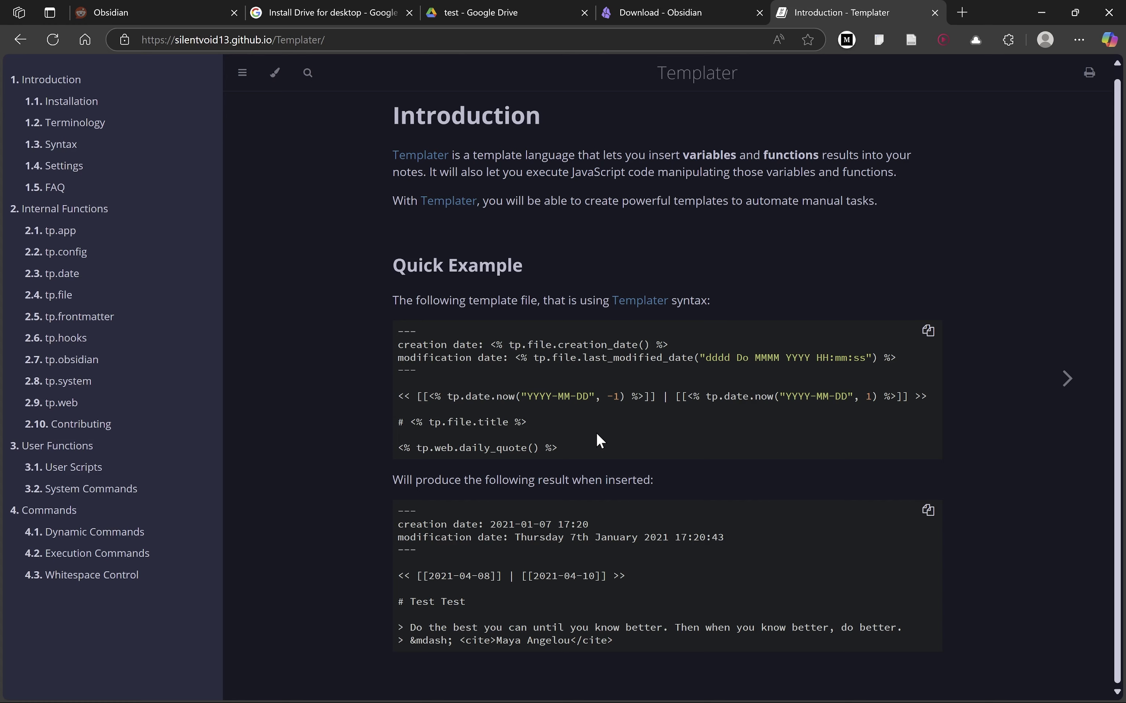
scroll(597, 433, "up", 1)
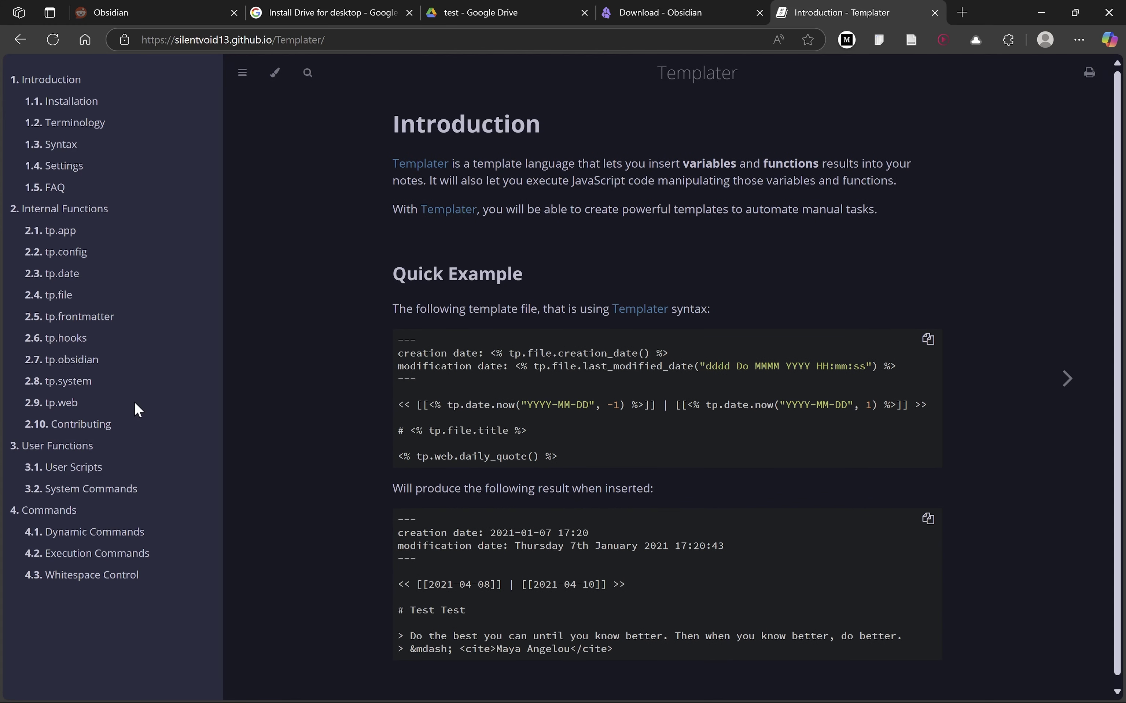
scroll(133, 410, "down", 1)
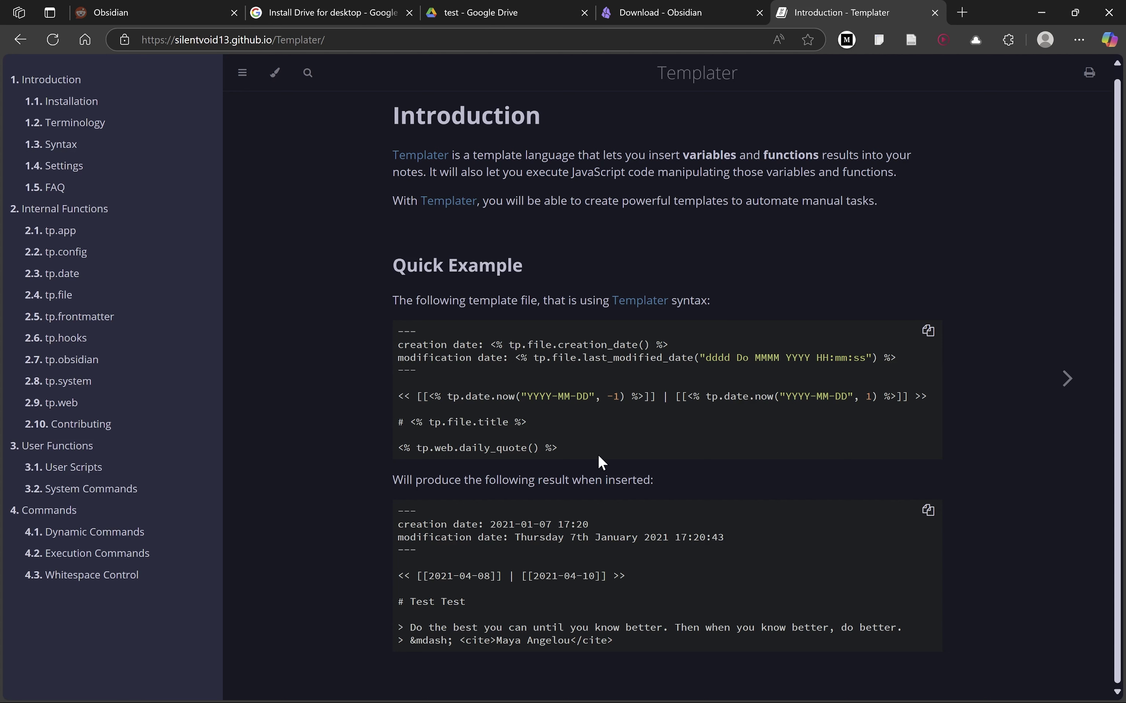
Step: Copy the <% tp.web.daily_quote() %> command from the documentation's quick example
left_click_drag(398, 449, 585, 456)
right_click(463, 451)
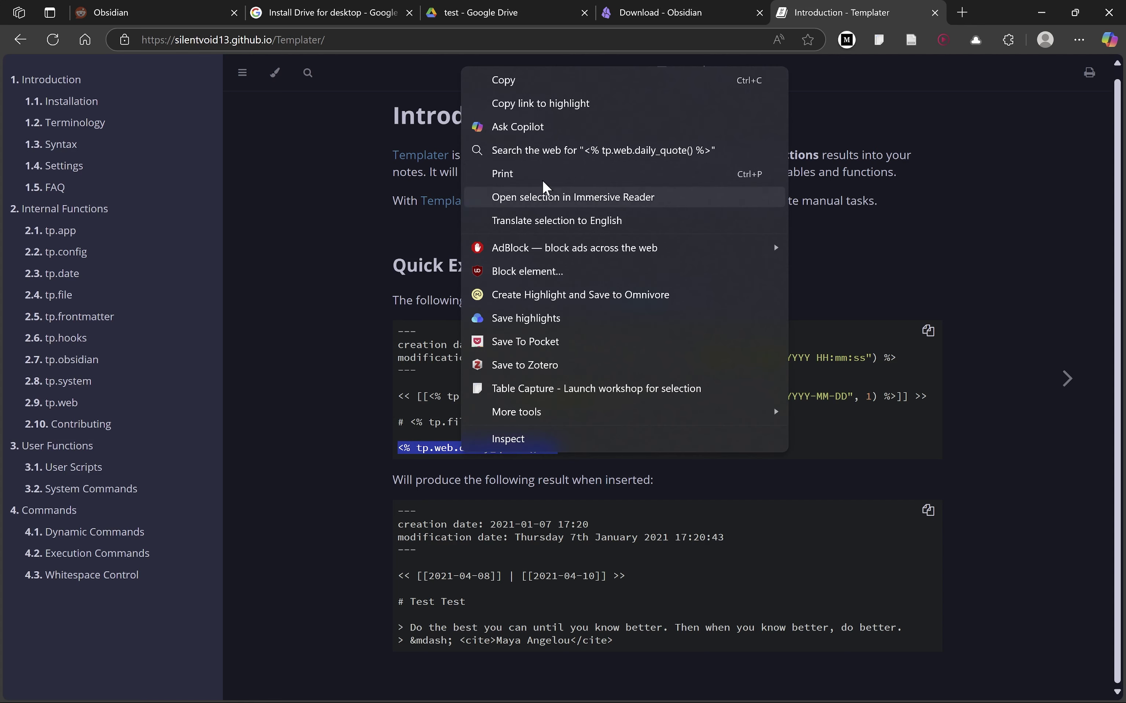
left_click(512, 79)
left_click(337, 304)
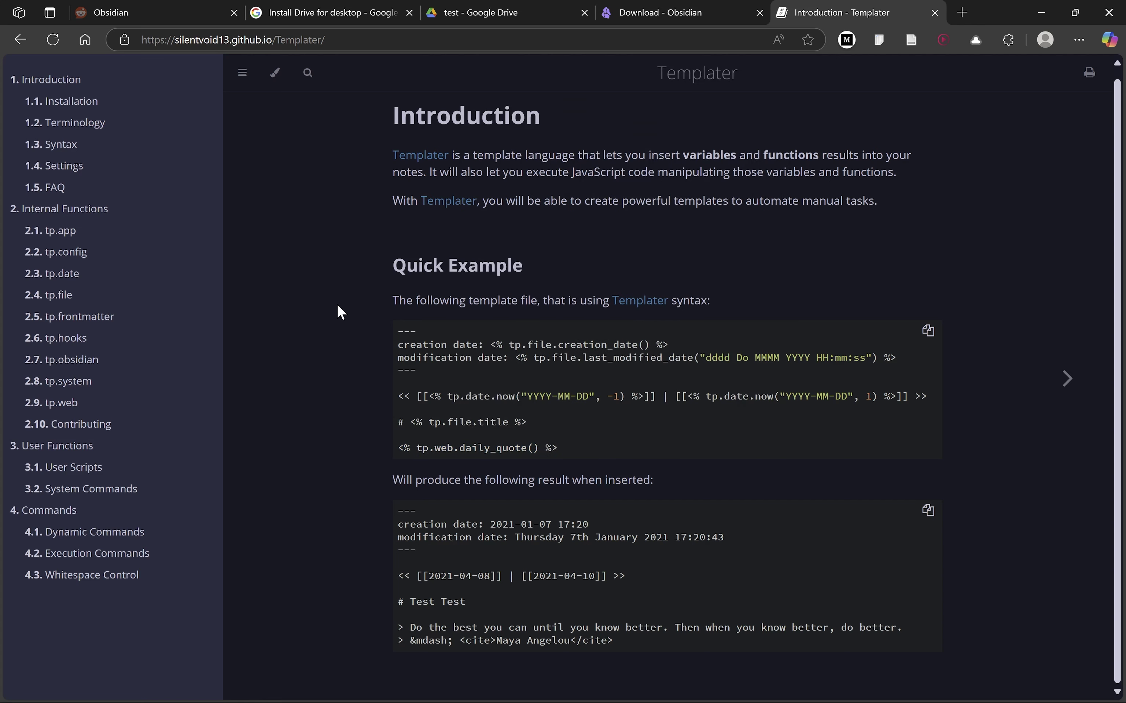
Step: Switch back to Obsidian, set Templater's template folder location to Templates, and look over its hotkey and startup template options
key("alt+Tab")
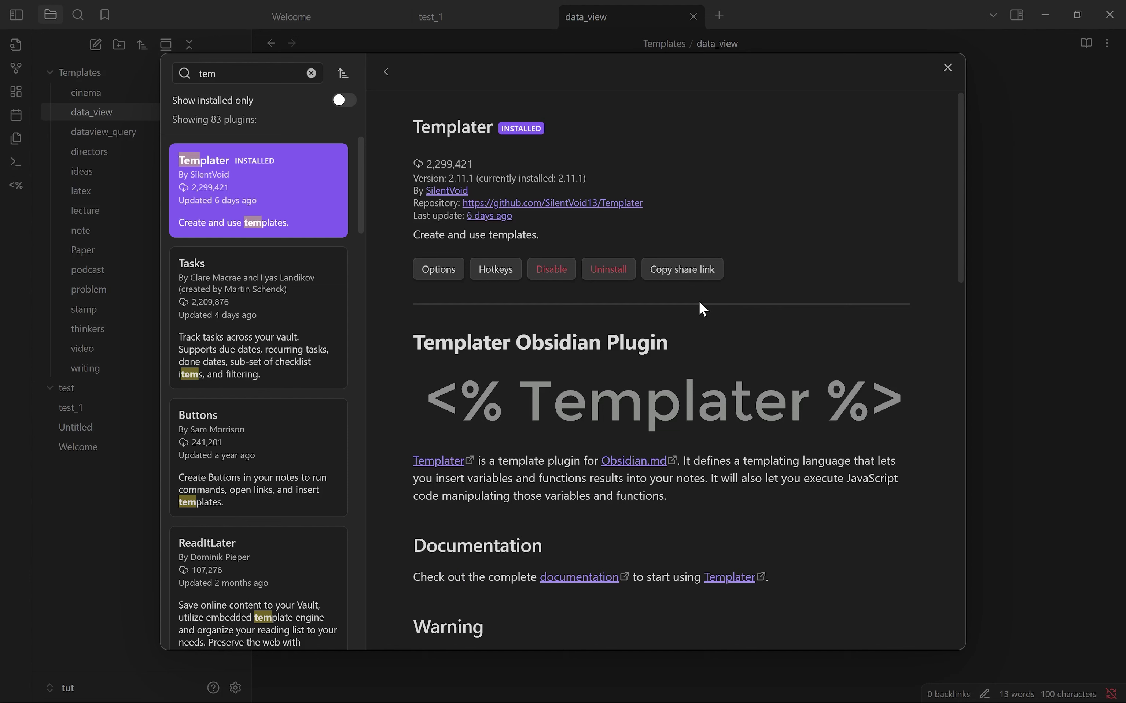
left_click(439, 270)
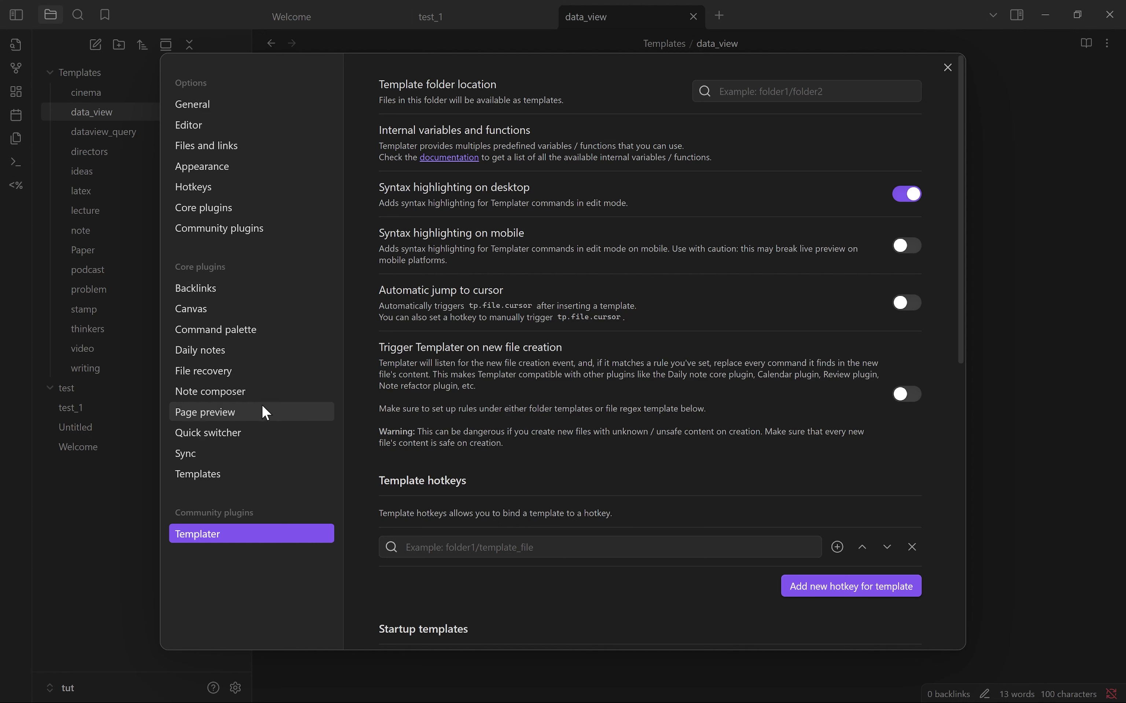
key("XF86AudioMute")
key("Escape")
key("XF86AudioMute")
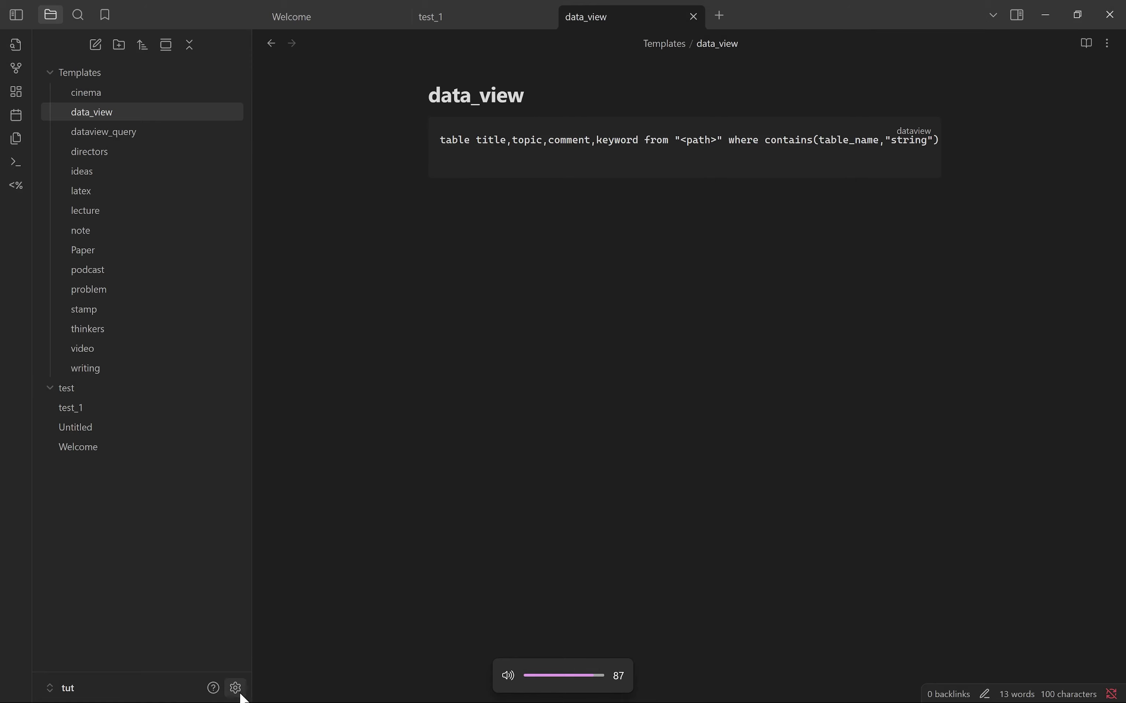
left_click(235, 688)
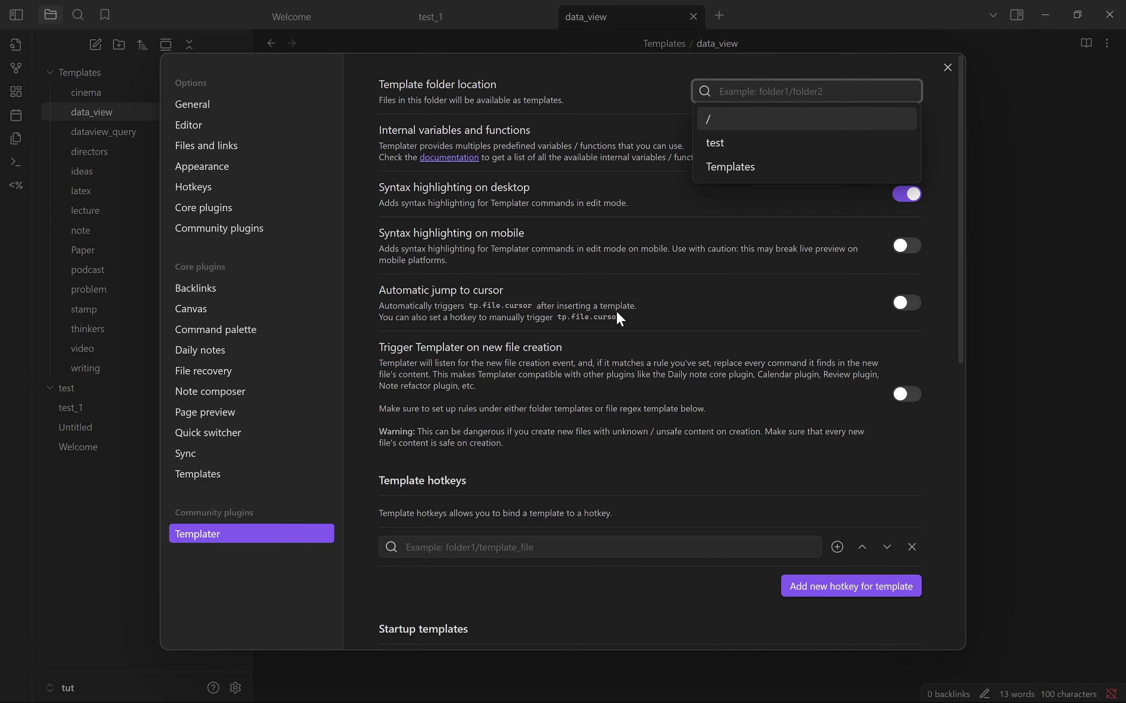
left_click(755, 169)
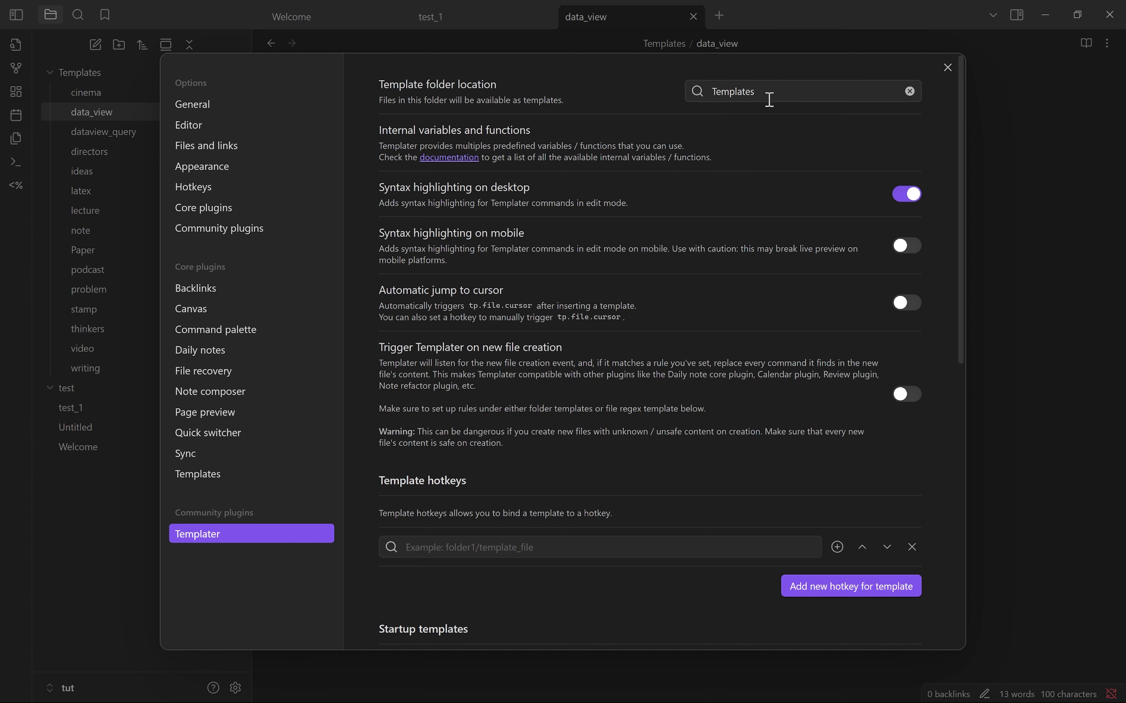
scroll(771, 99, "down", 6)
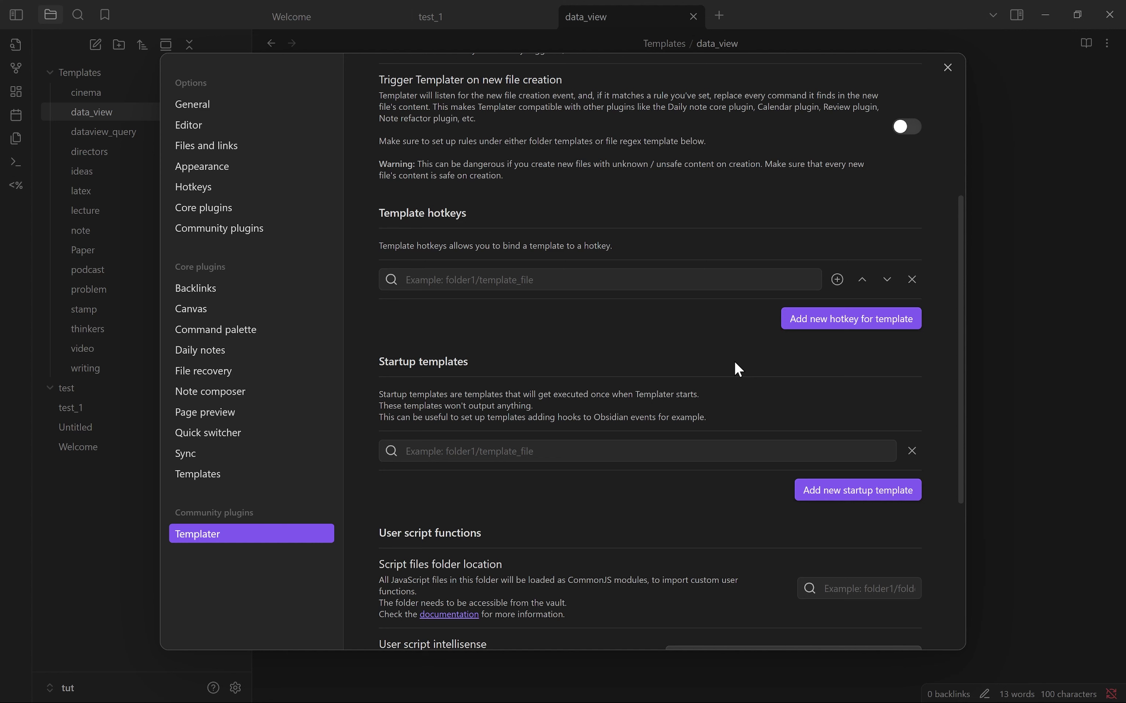
Step: Choose Templates/stamp.md as Templater's template hotkey entry, and add and remove a second blank entry
scroll(735, 360, "up", 2)
left_click(799, 386)
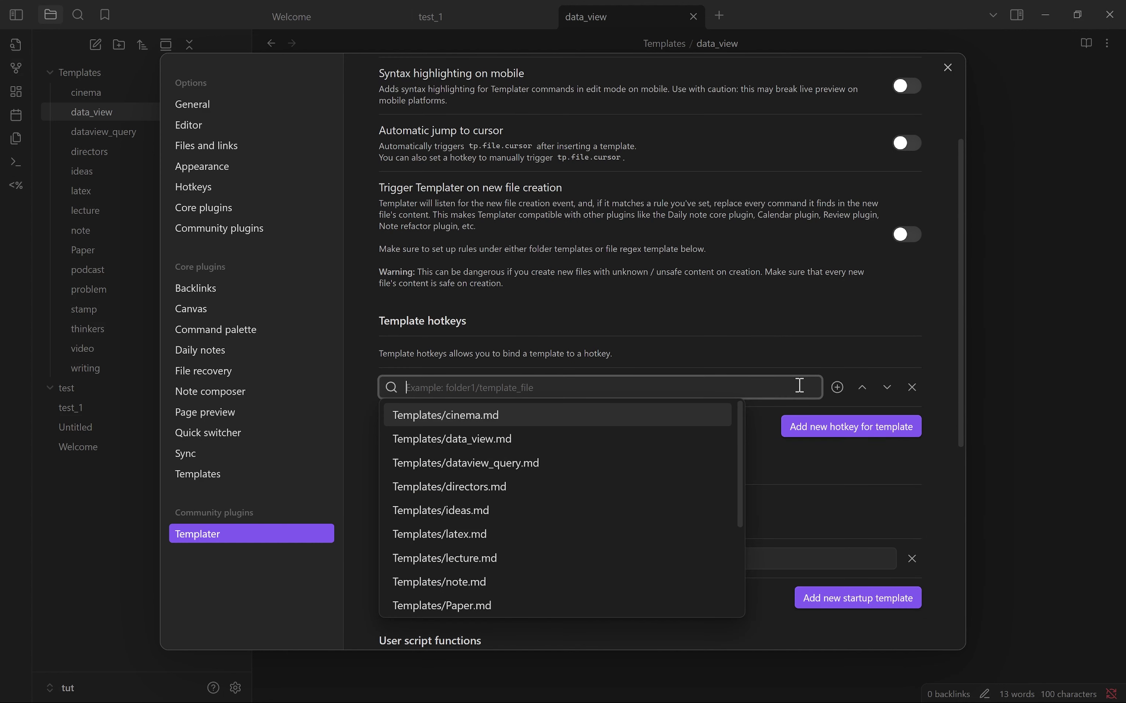
left_click_drag(739, 409, 747, 503)
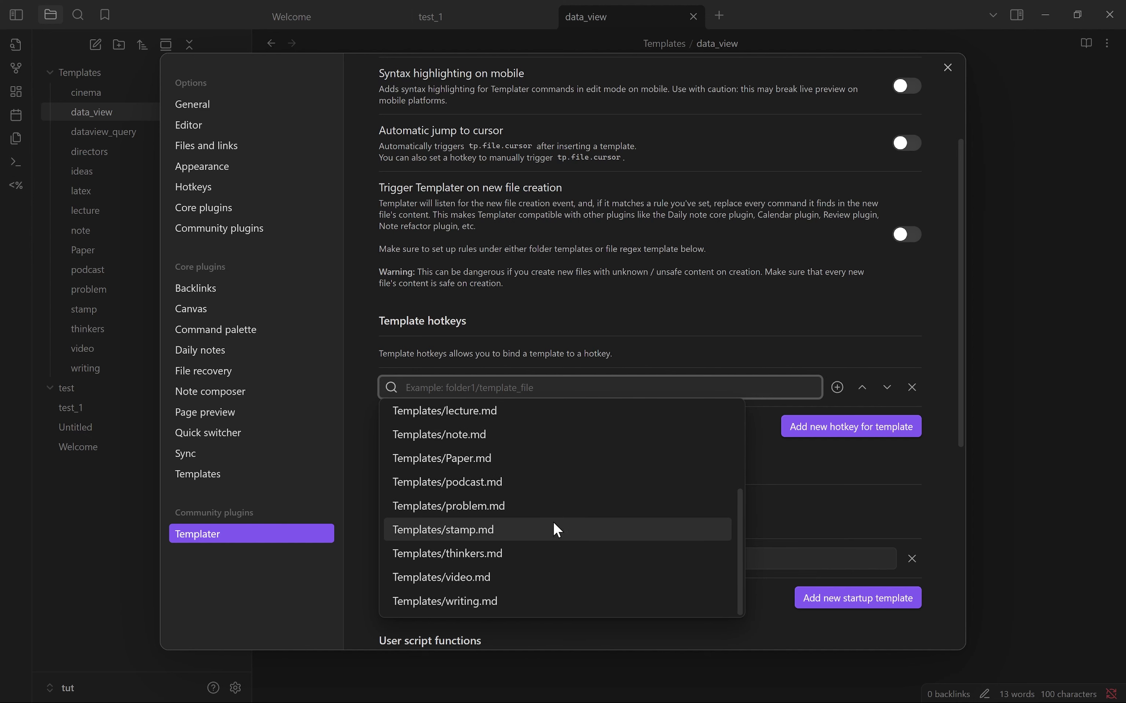
left_click(511, 529)
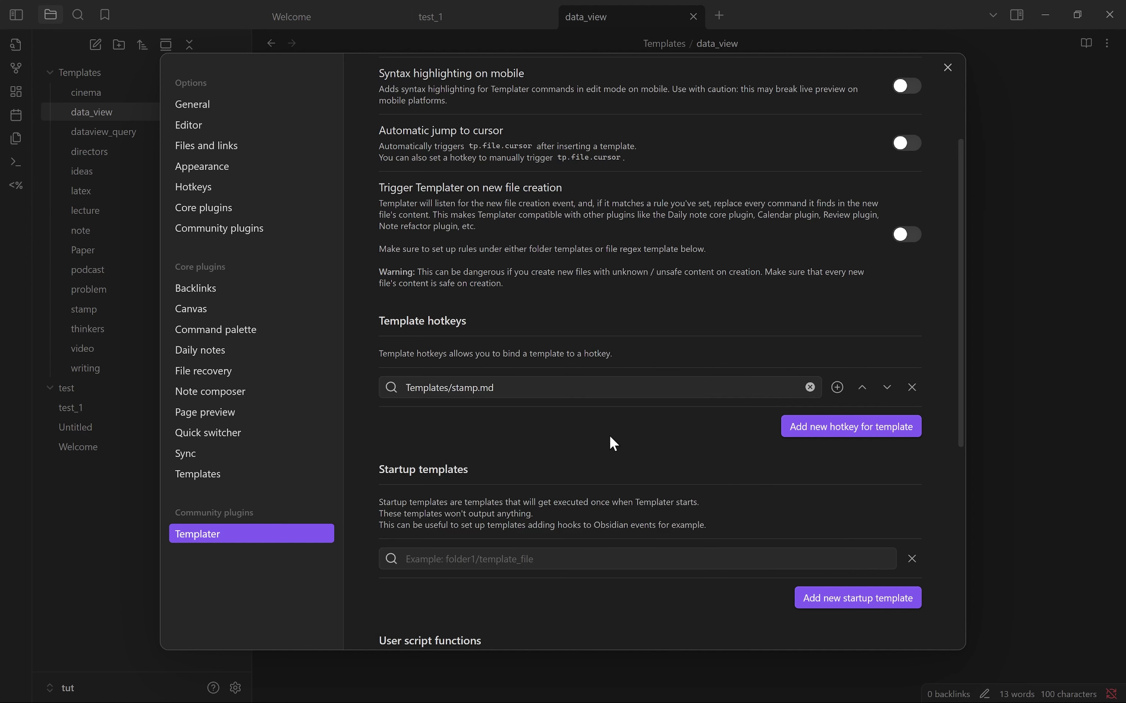
left_click(853, 437)
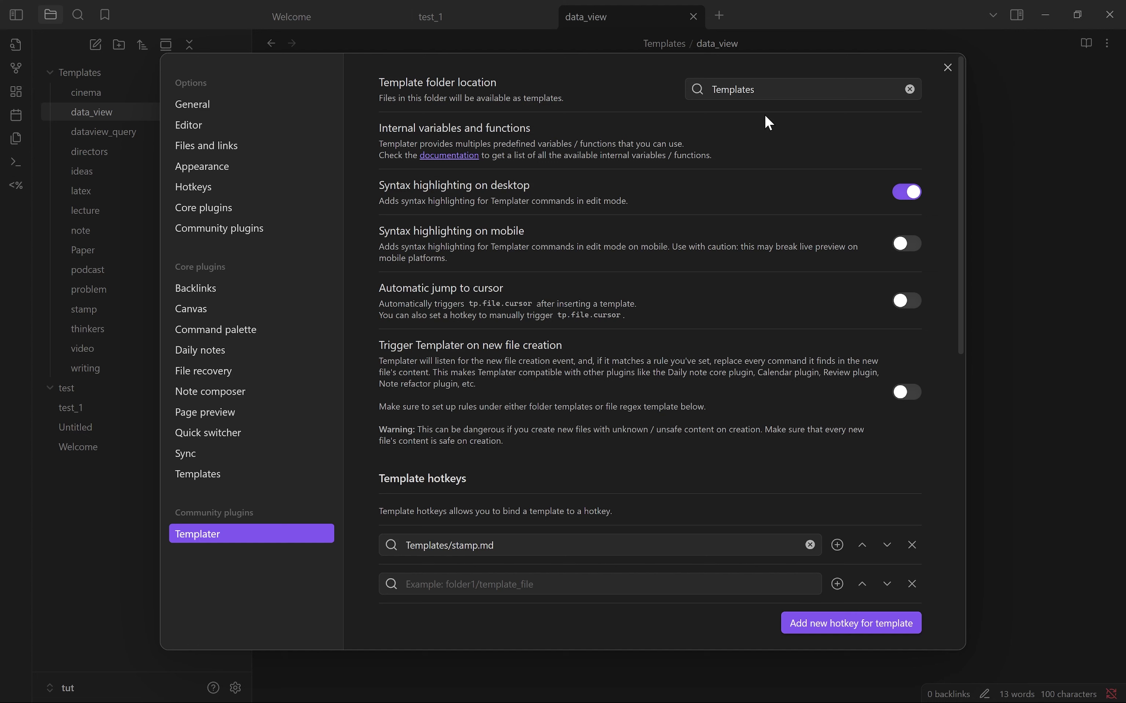
left_click(910, 586)
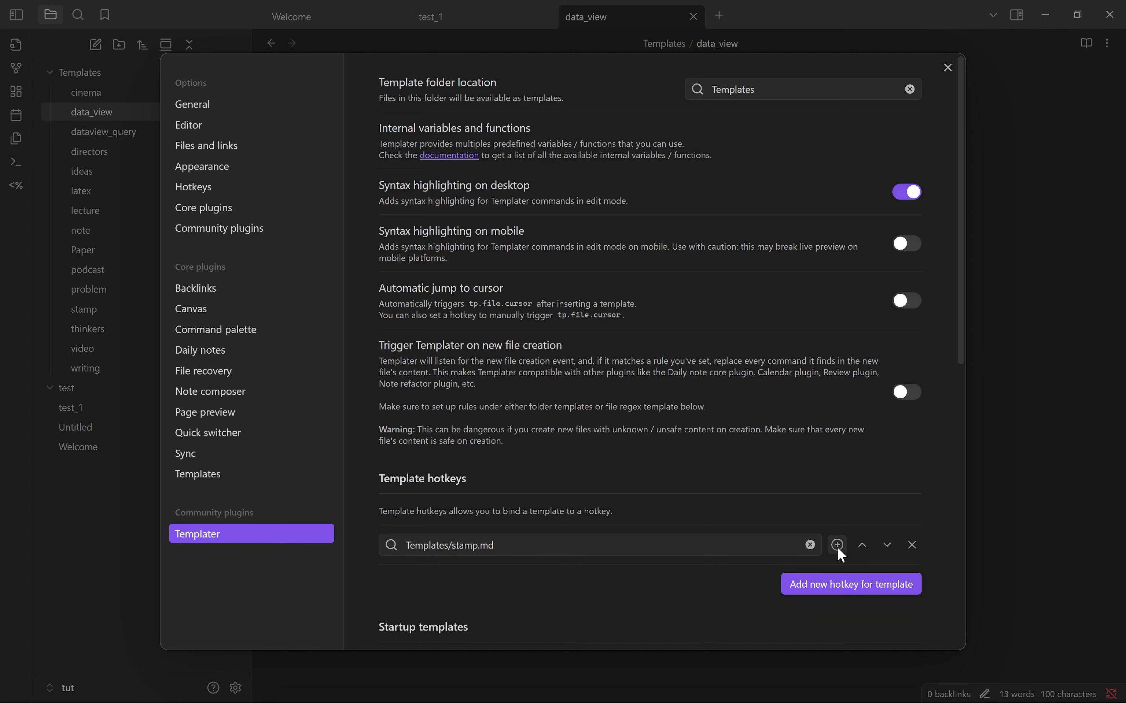
Step: Assign Ctrl + \ and Ctrl + Enter to Templater: Insert Templates/stamp.md, and remove Ctrl + \ from it
left_click(839, 545)
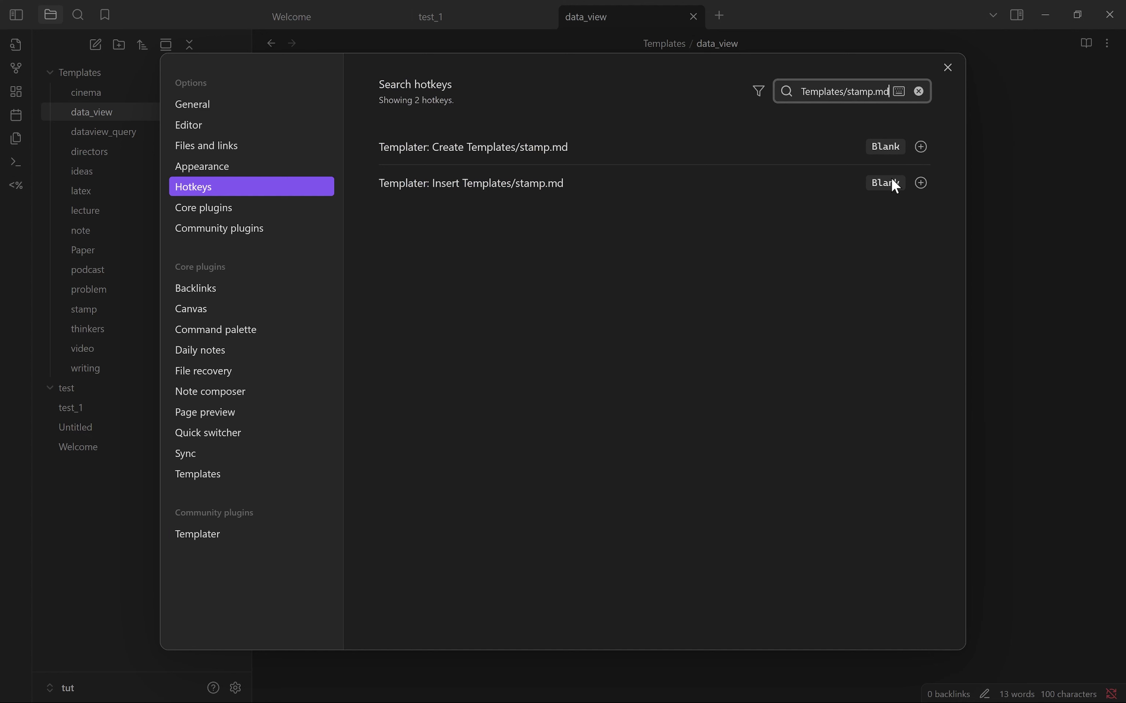
left_click(890, 189)
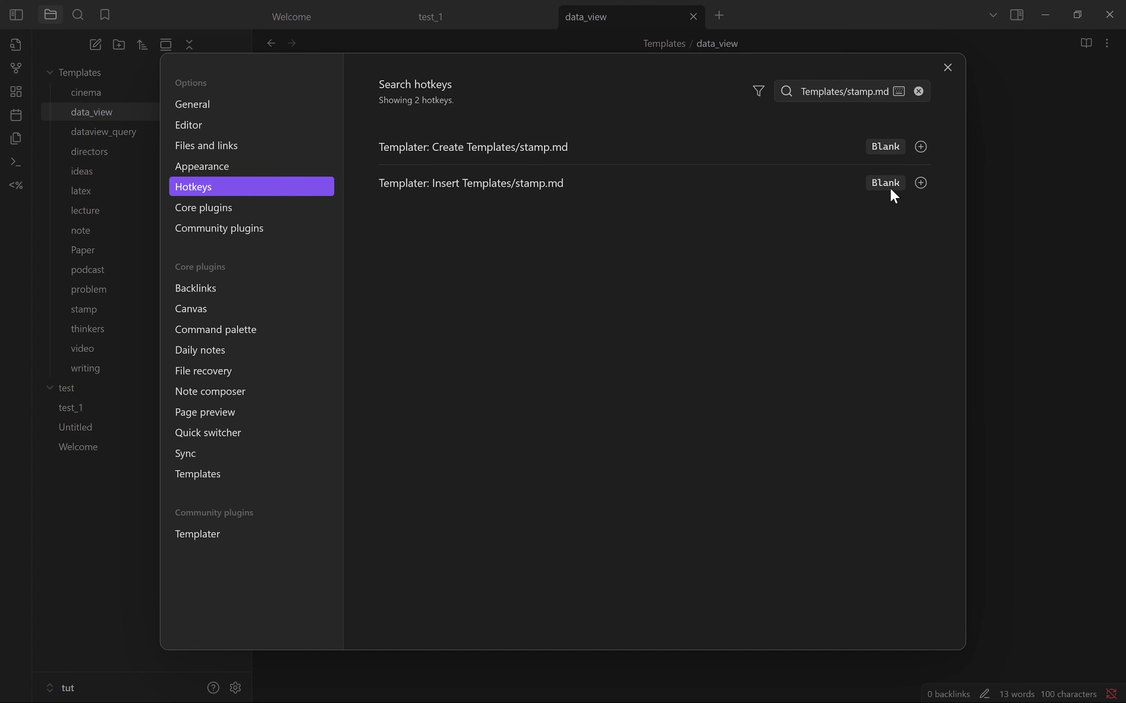
left_click(919, 186)
key("ctrl+backslash")
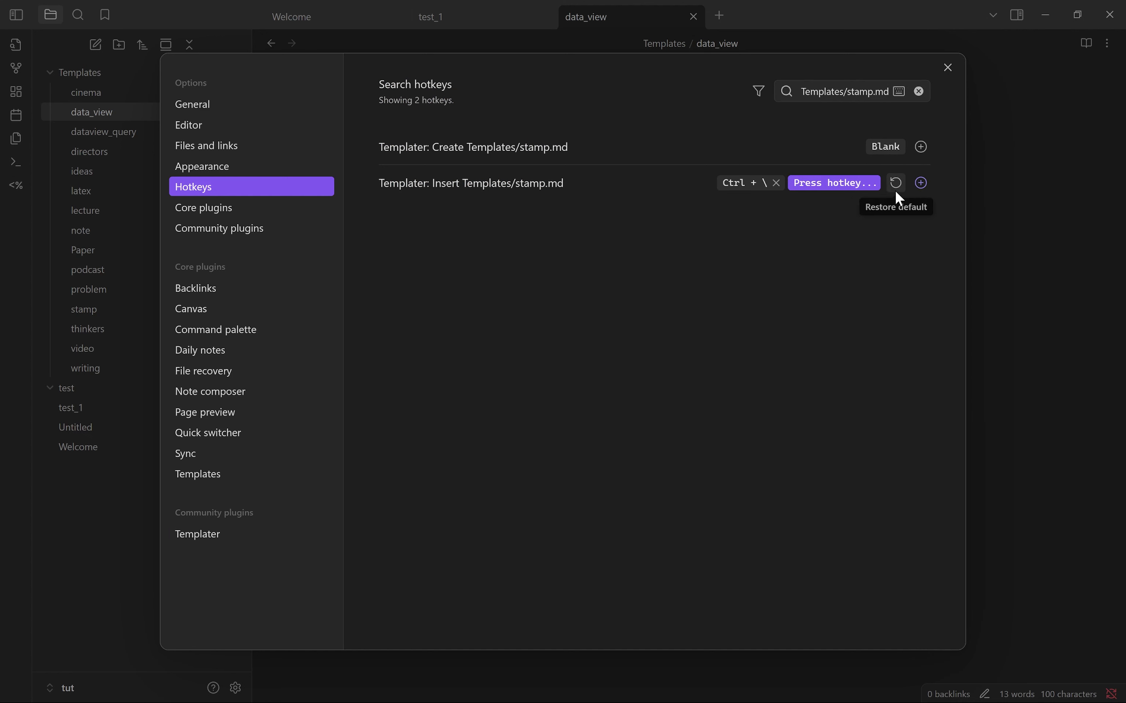
key("ctrl+Return")
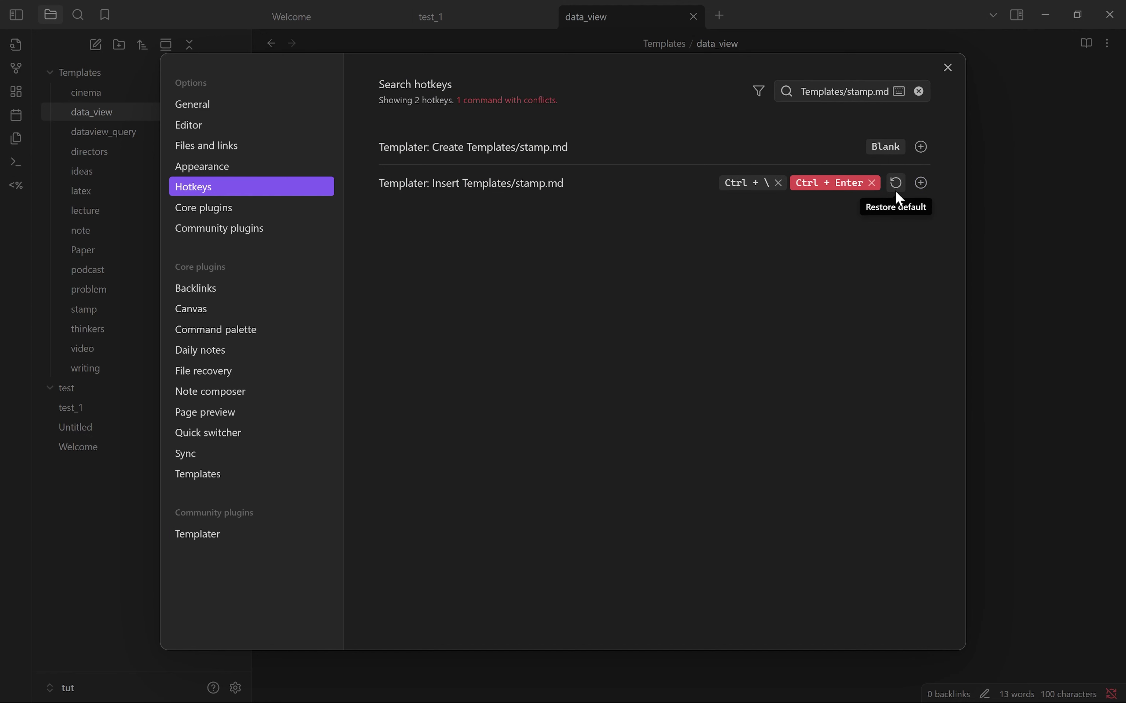
left_click(778, 183)
Step: Filter all hotkeys by Ctrl + Enter and remove that combination from Open link under cursor in new tab
left_click(900, 91)
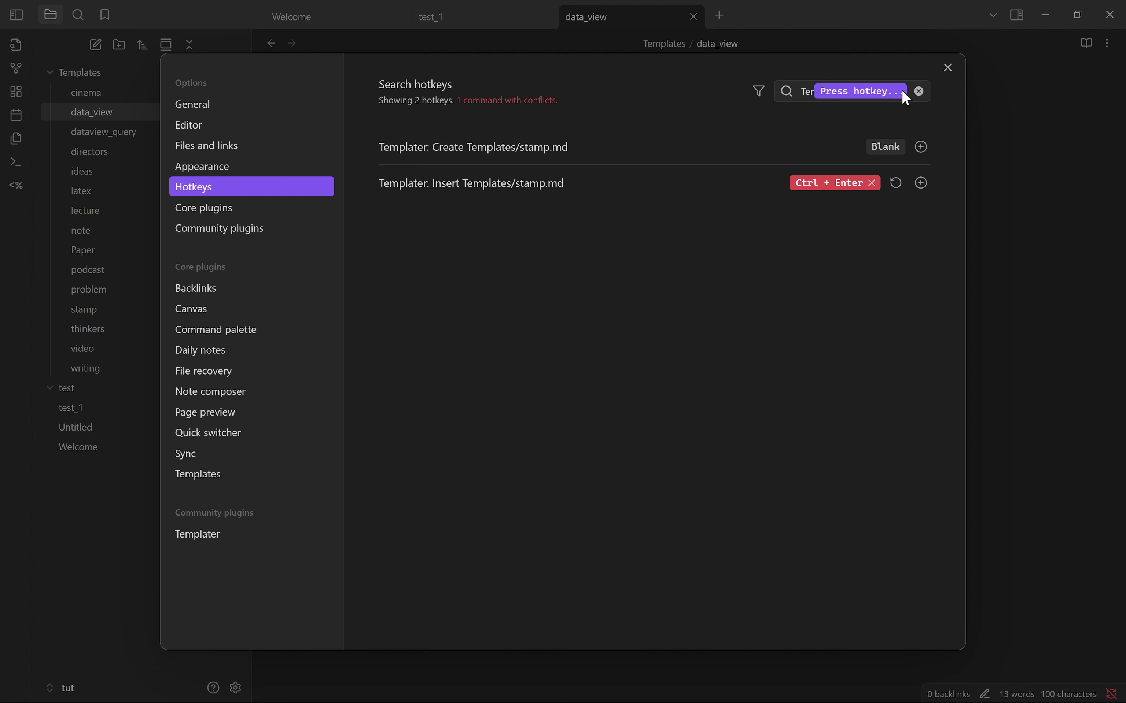
key("ctrl+Return")
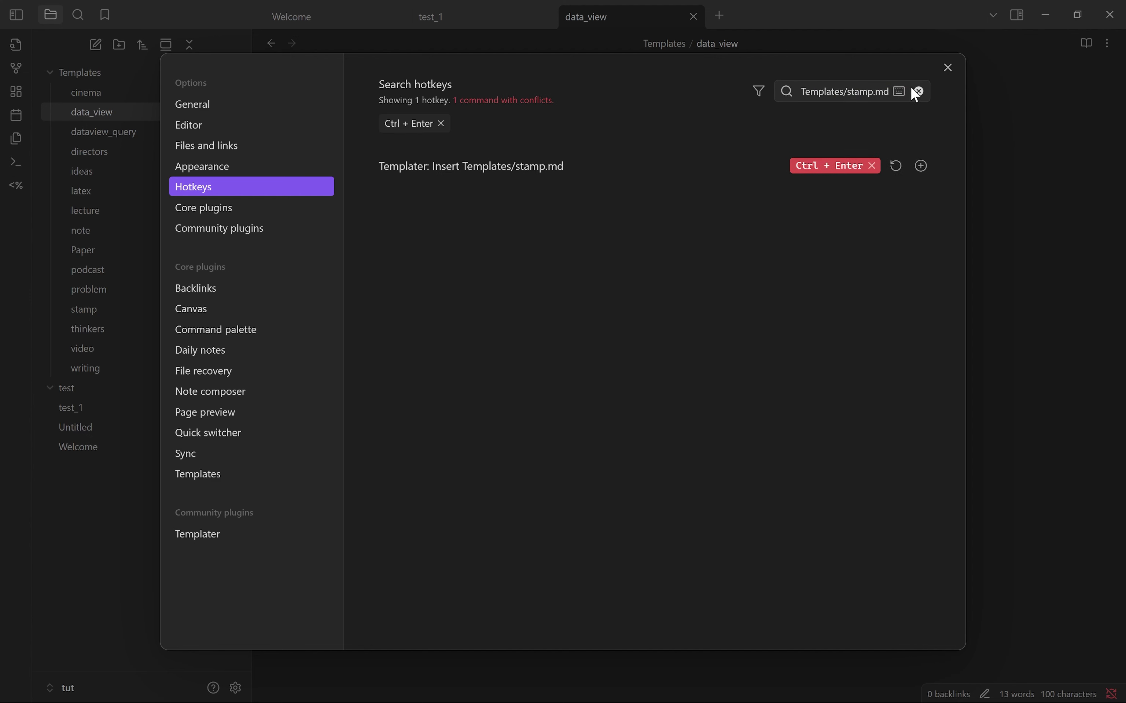
left_click(851, 91)
key("ctrl+a")
key("BackSpace")
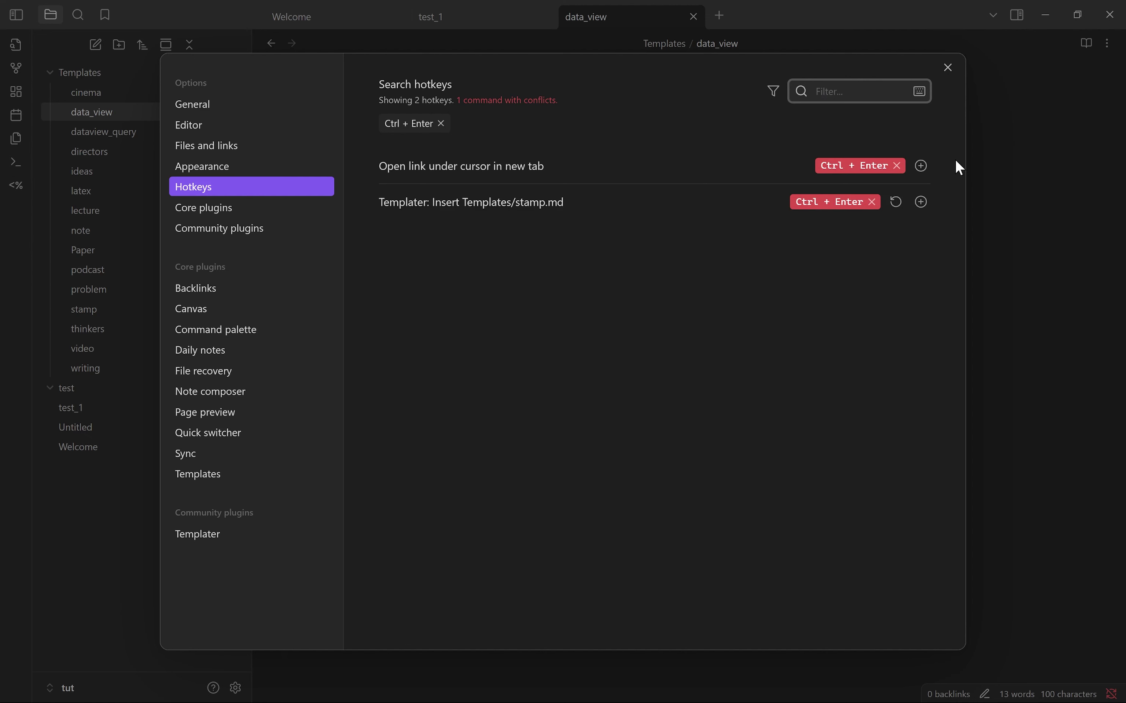
left_click(897, 166)
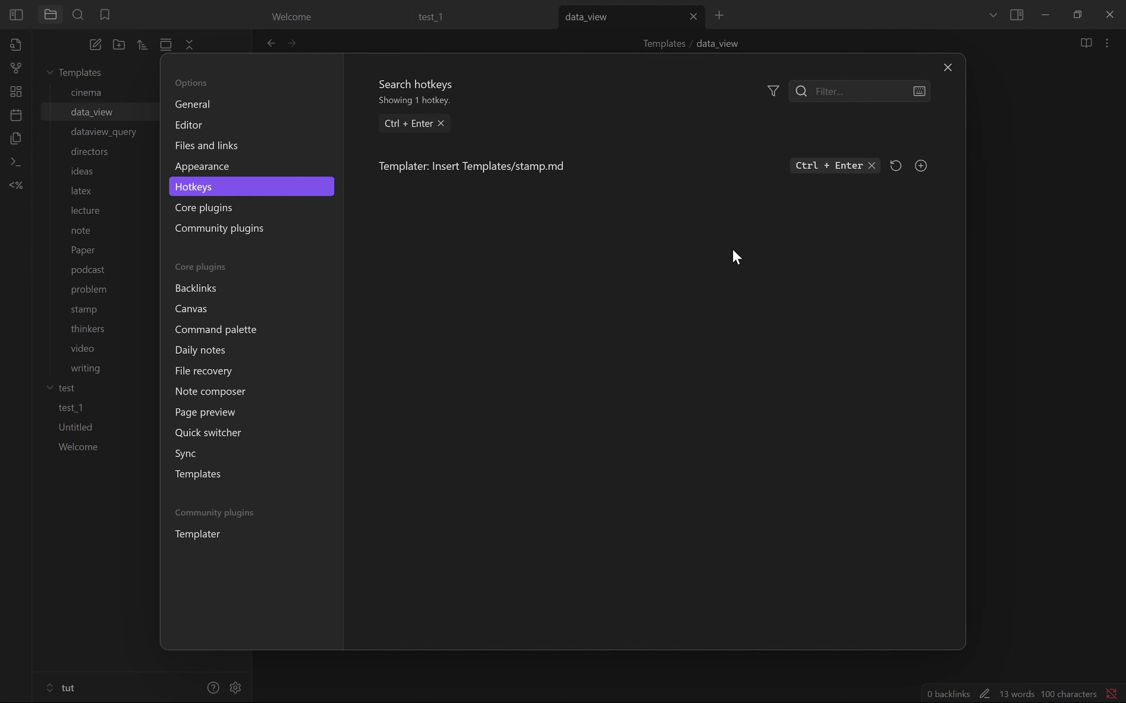
key("Escape")
Step: Add <% tp.web.daily_quote() %> below the author line of the stamp template, and insert the template into the test_1 note
key("ctrl+o")
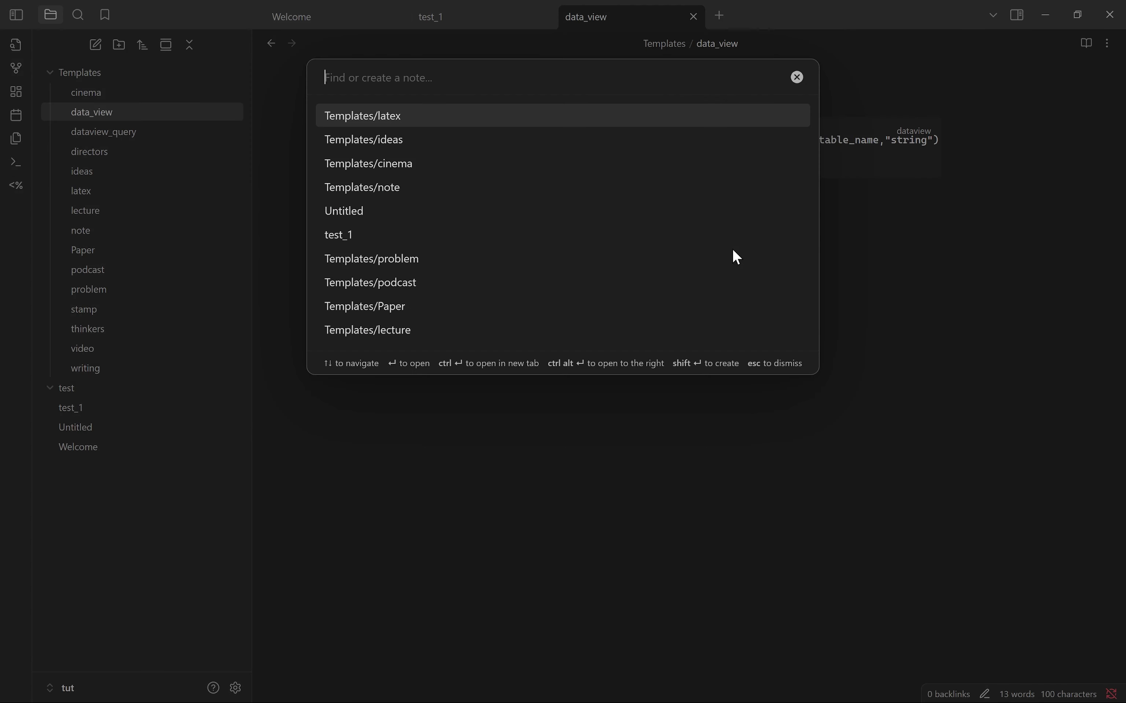
type("st")
key("Return")
left_click(734, 250)
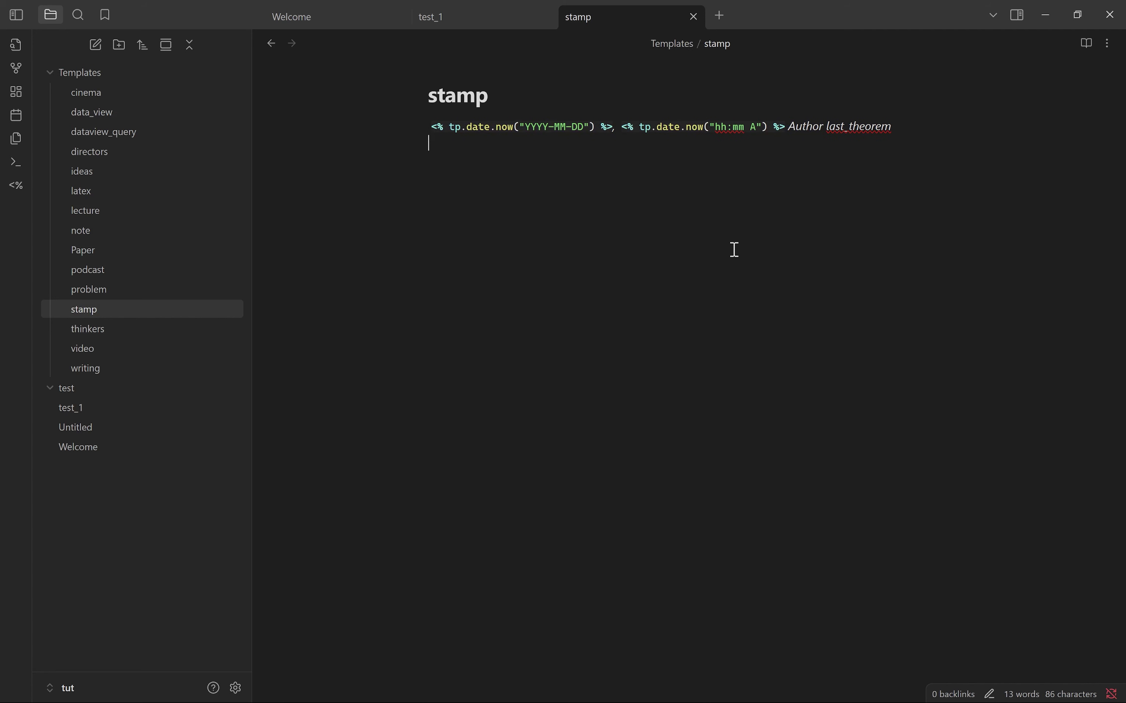
key("Return")
type("<% tp.web.daily_quote() %>")
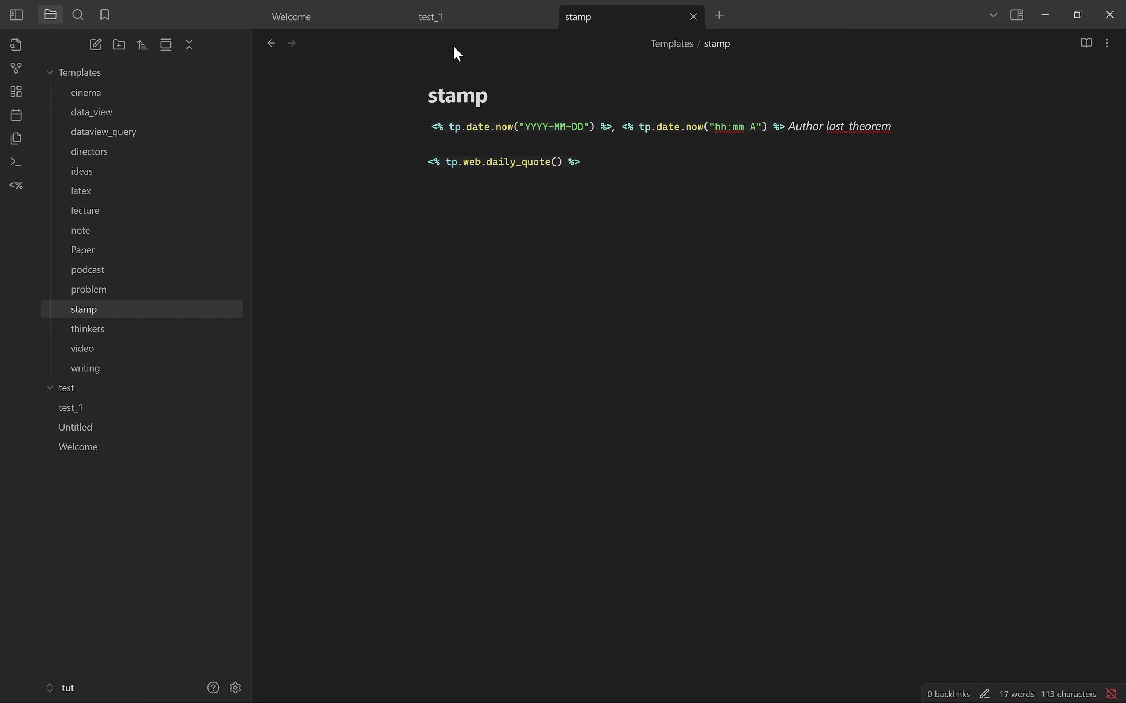
left_click(454, 19)
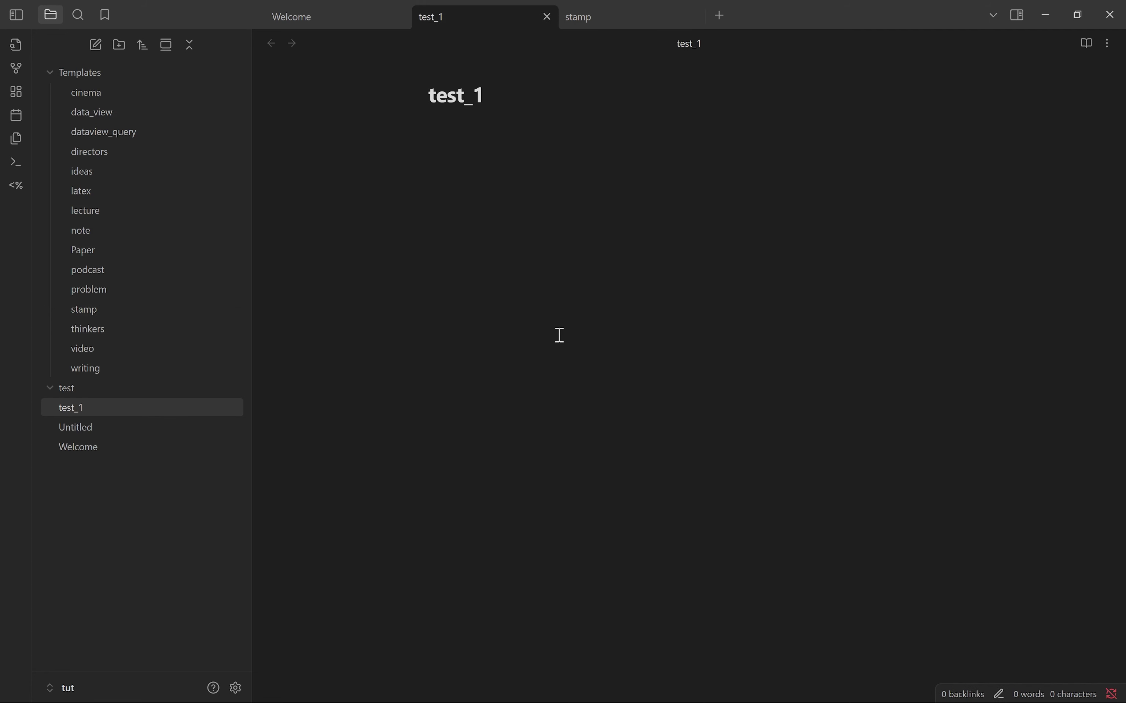
key("alt+s")
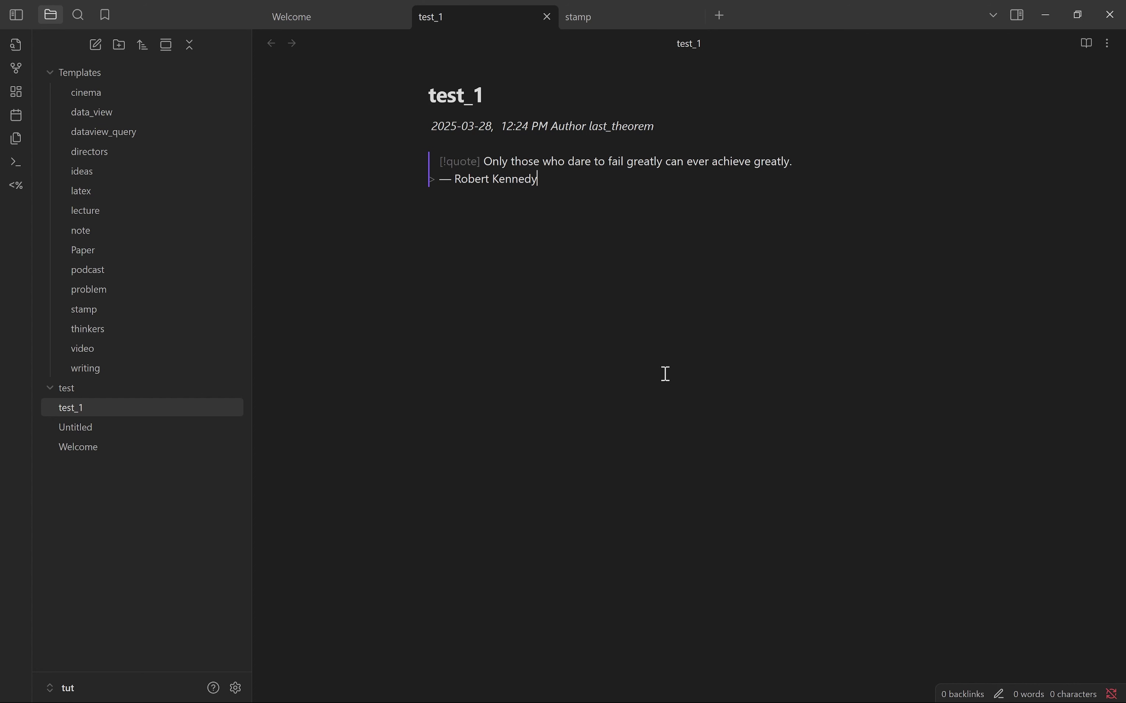
Step: Cut the daily quote command from the stamp template and close the template
left_click(625, 15)
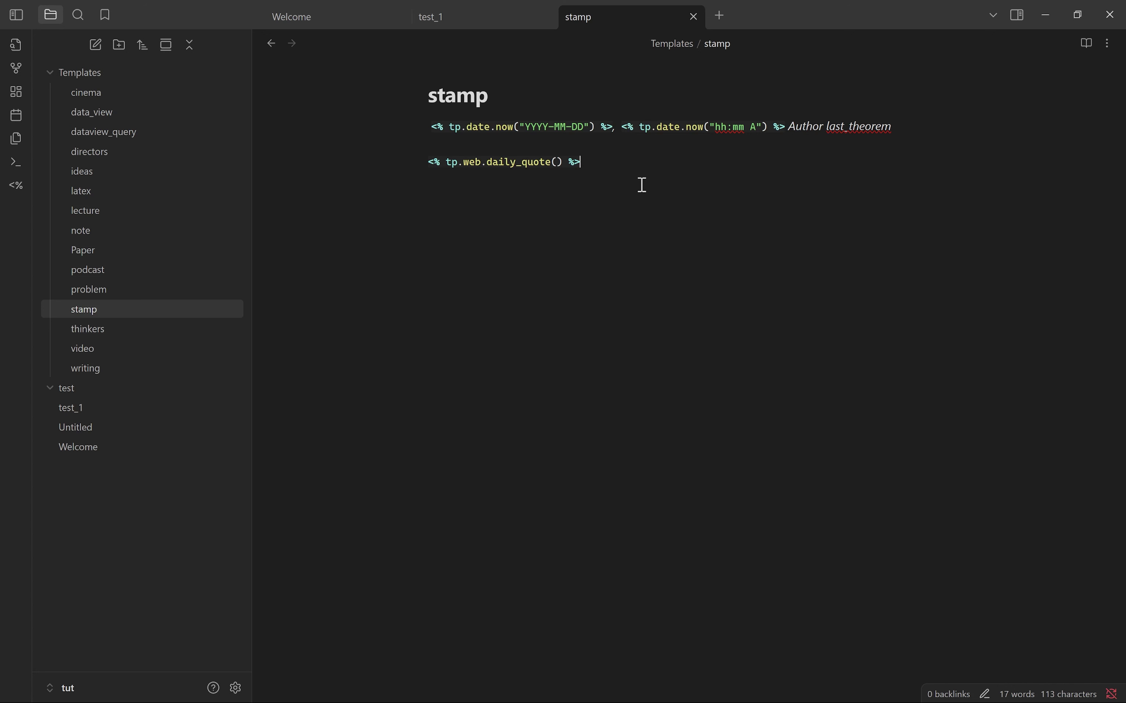
triple_click(623, 160)
key("ctrl+x")
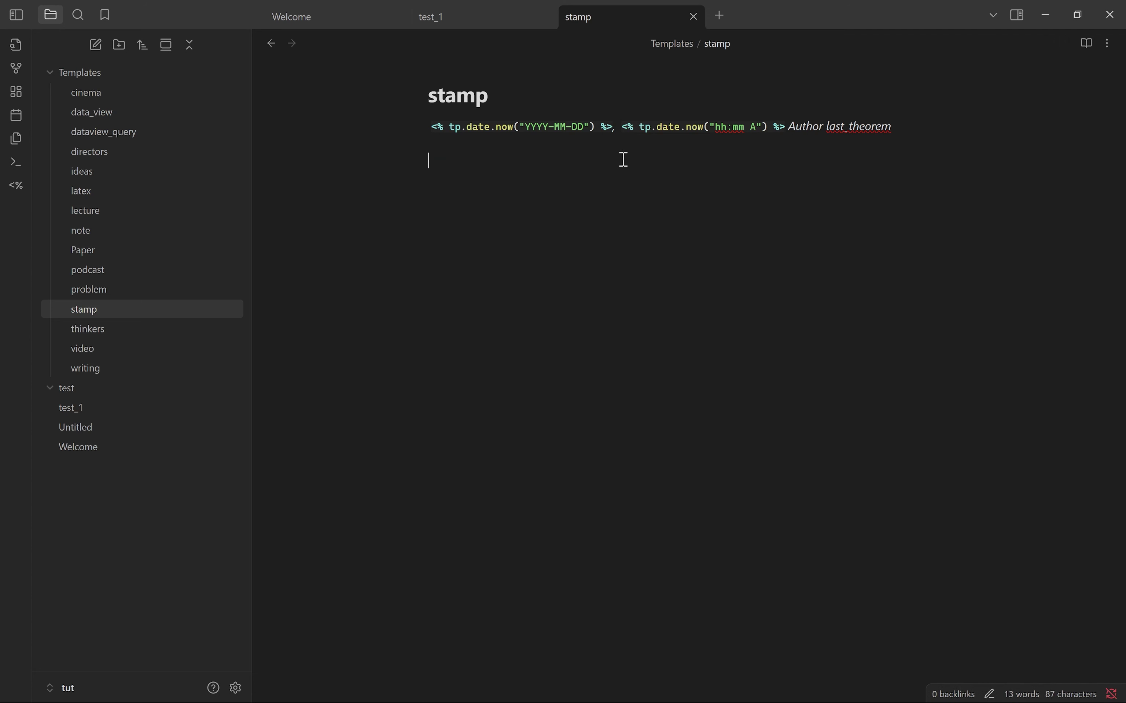
left_click(692, 22)
Step: Run Templates: Insert template on the test_1 note, insert the first template offered, and review its properties and headings
key("ctrl+p")
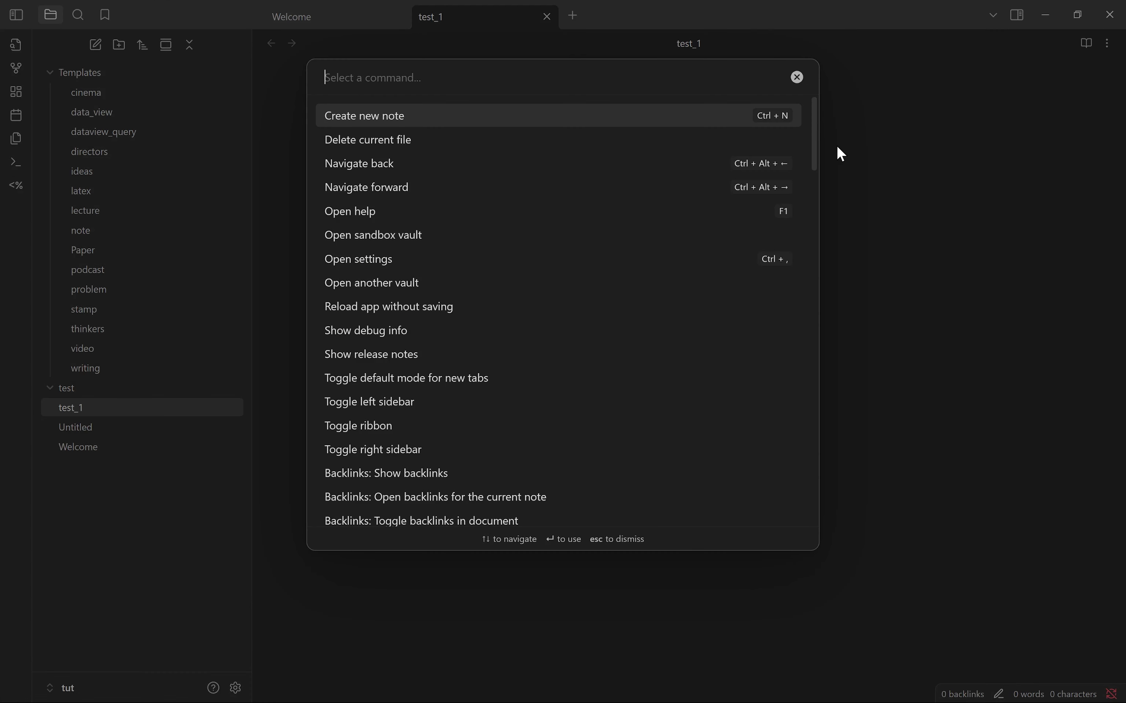
type("term")
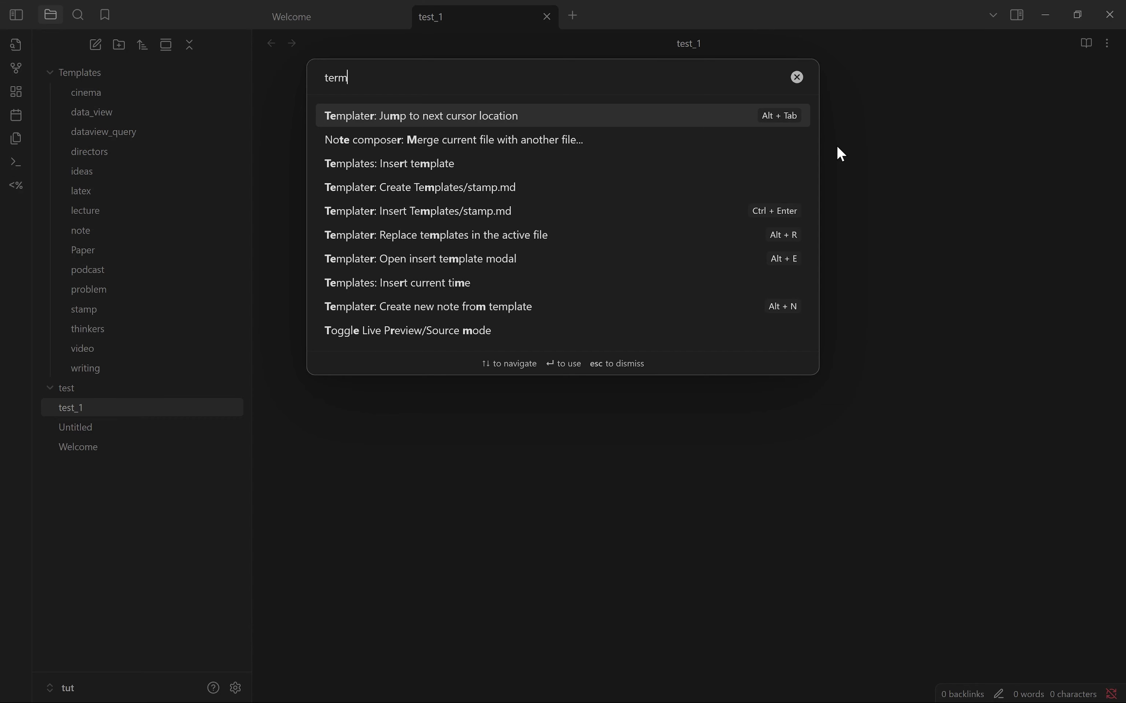
key("Down")
key("Down")
key("Return")
key("Return")
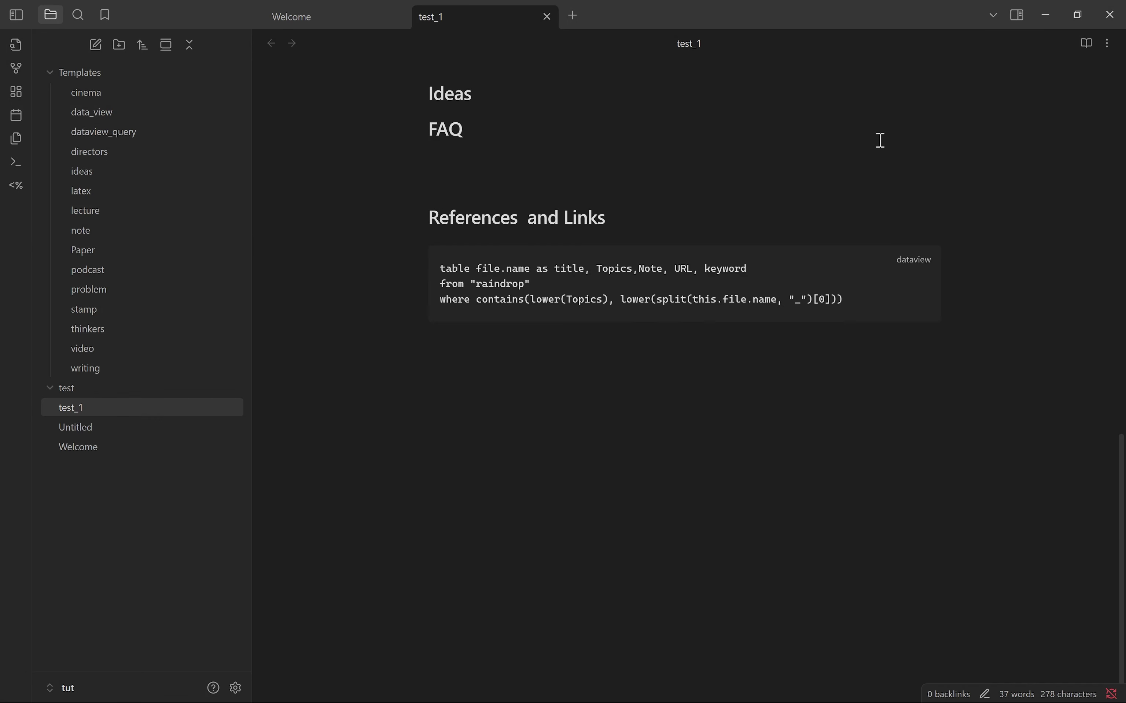
scroll(880, 140, "up", 15)
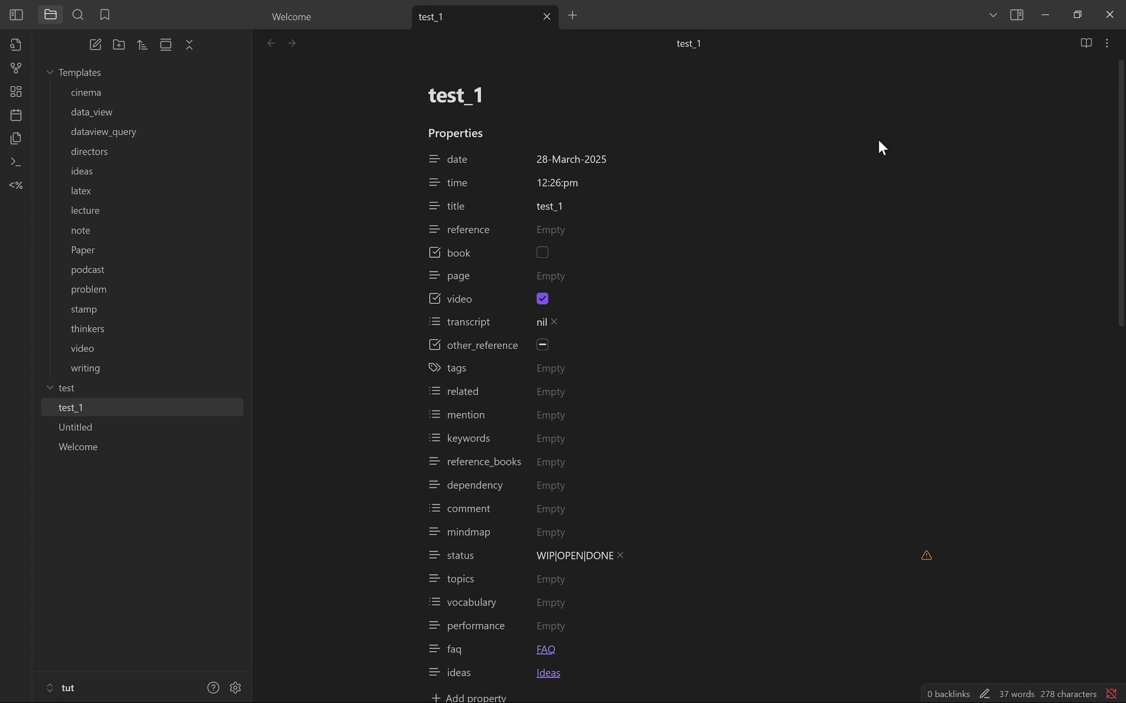
scroll(879, 145, "down", 5)
scroll(879, 140, "up", 5)
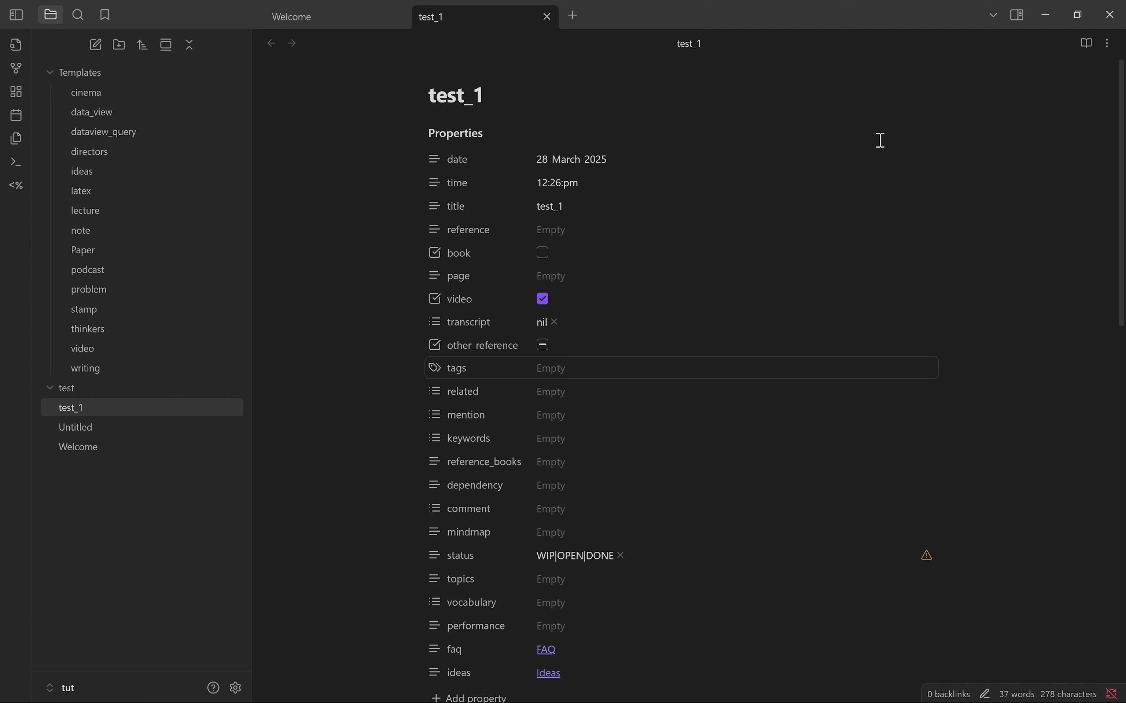
scroll(543, 303, "down", 5)
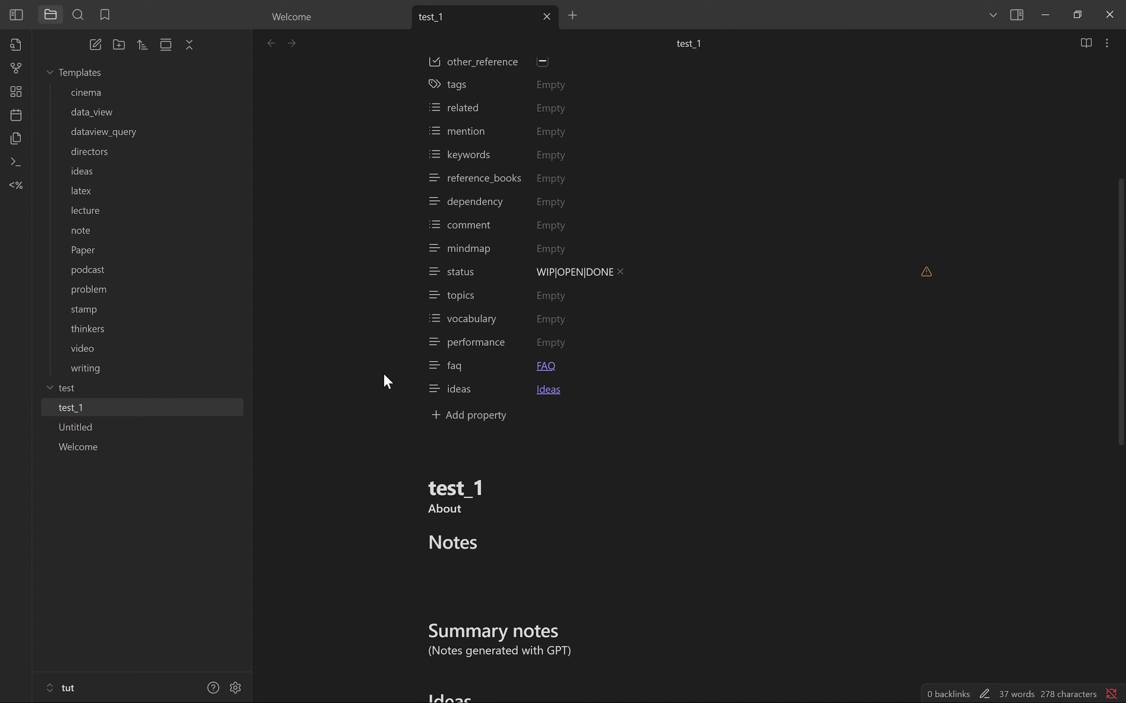
Step: Filter the hotkeys by "templ" and assign Alt + Shift + F to Templates: Insert template
left_click(235, 688)
left_click(803, 96)
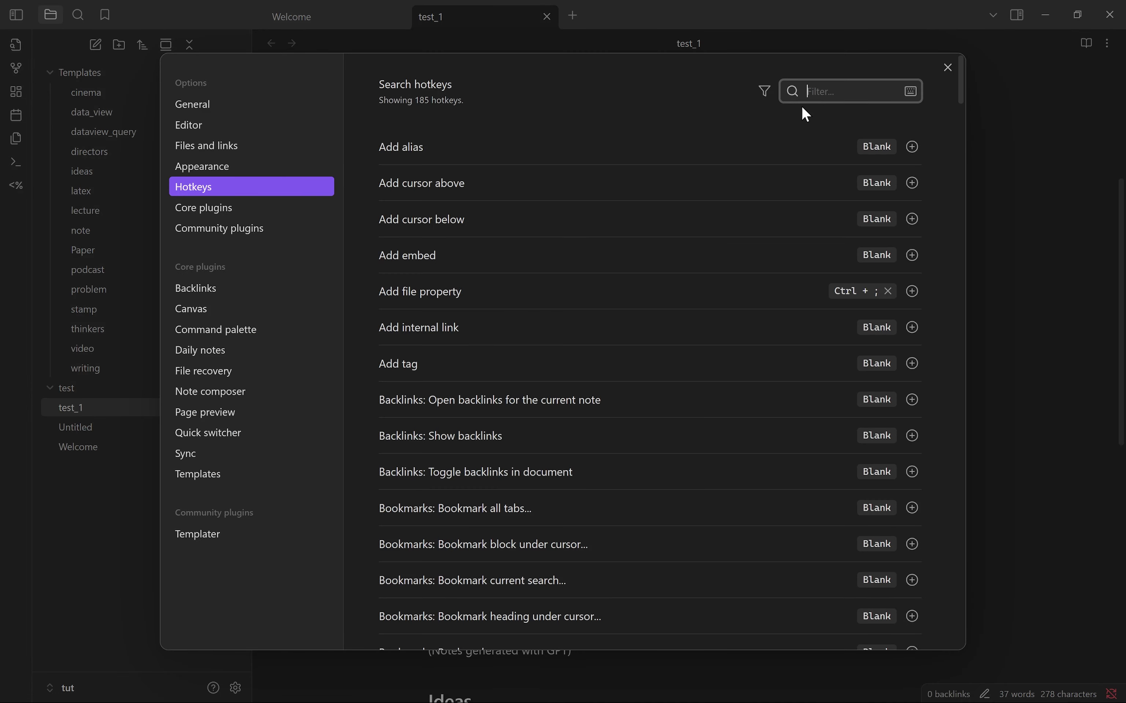
type("templ")
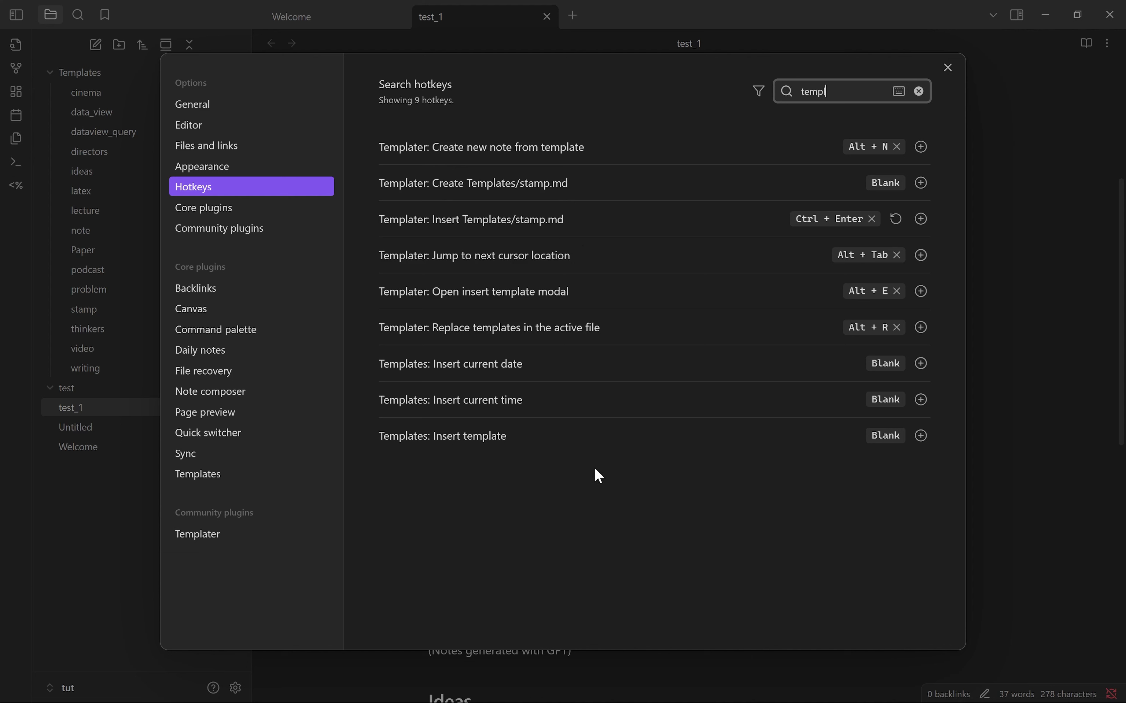
left_click(922, 436)
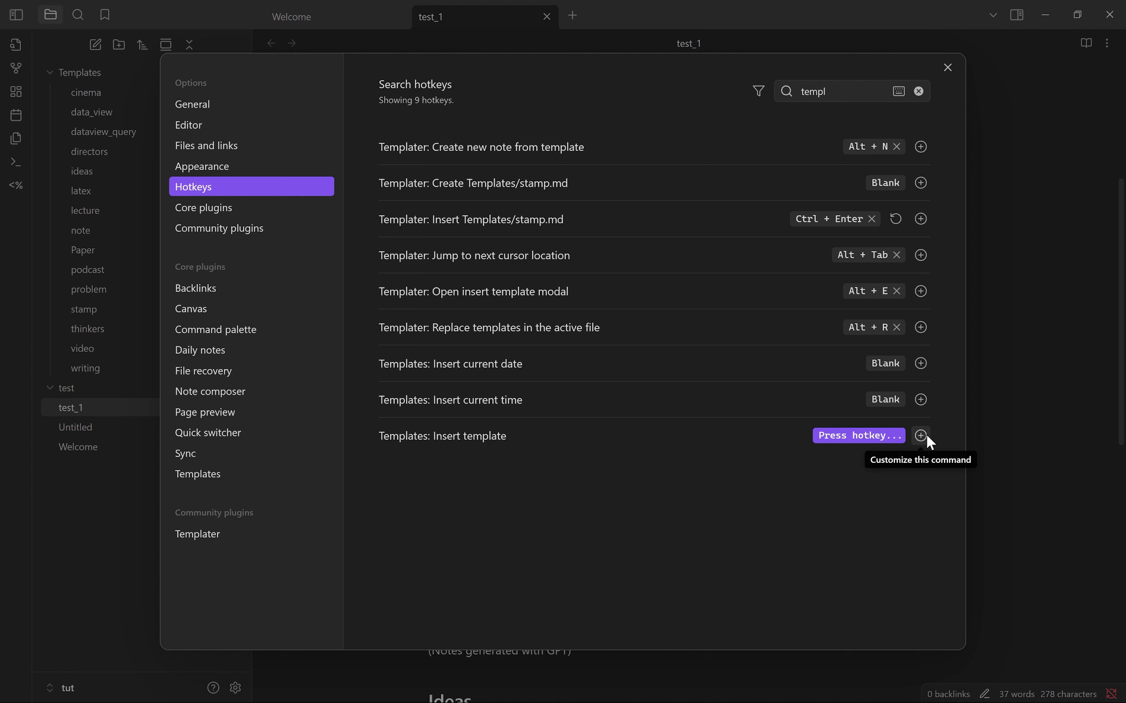
key("alt+shift+f")
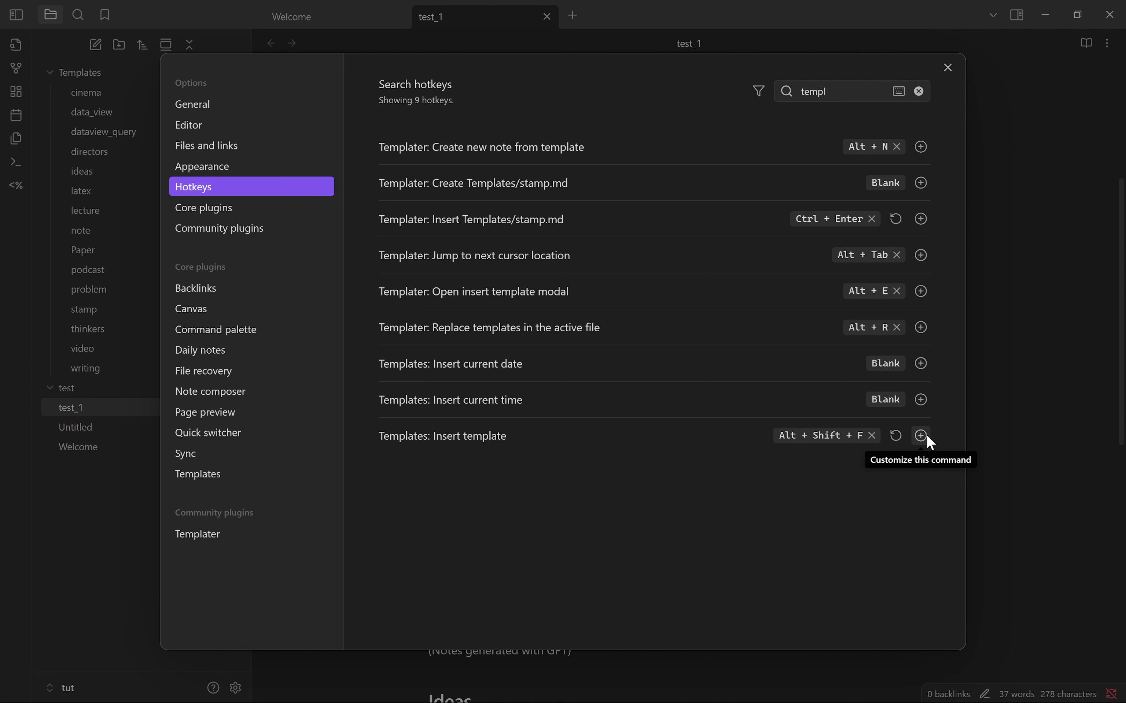
left_click(951, 68)
Step: Preview the test_1 note in reading view and return to editing below the Notes heading
left_click(842, 684)
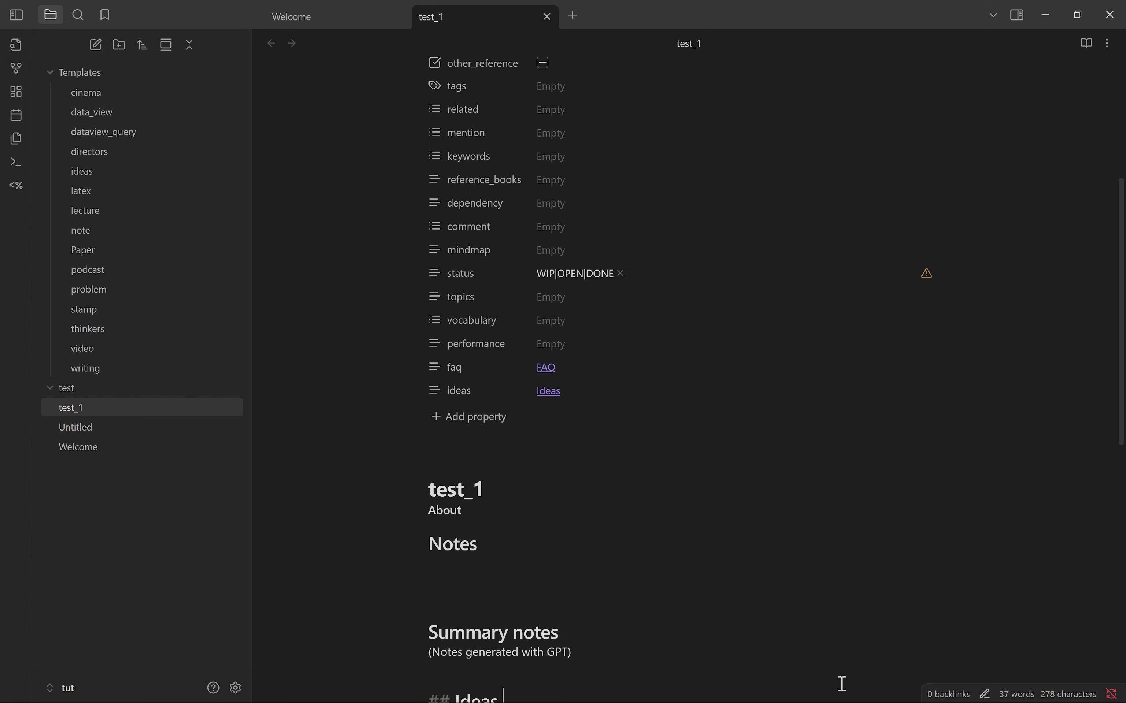
key("ctrl+a")
key("ctrl+e")
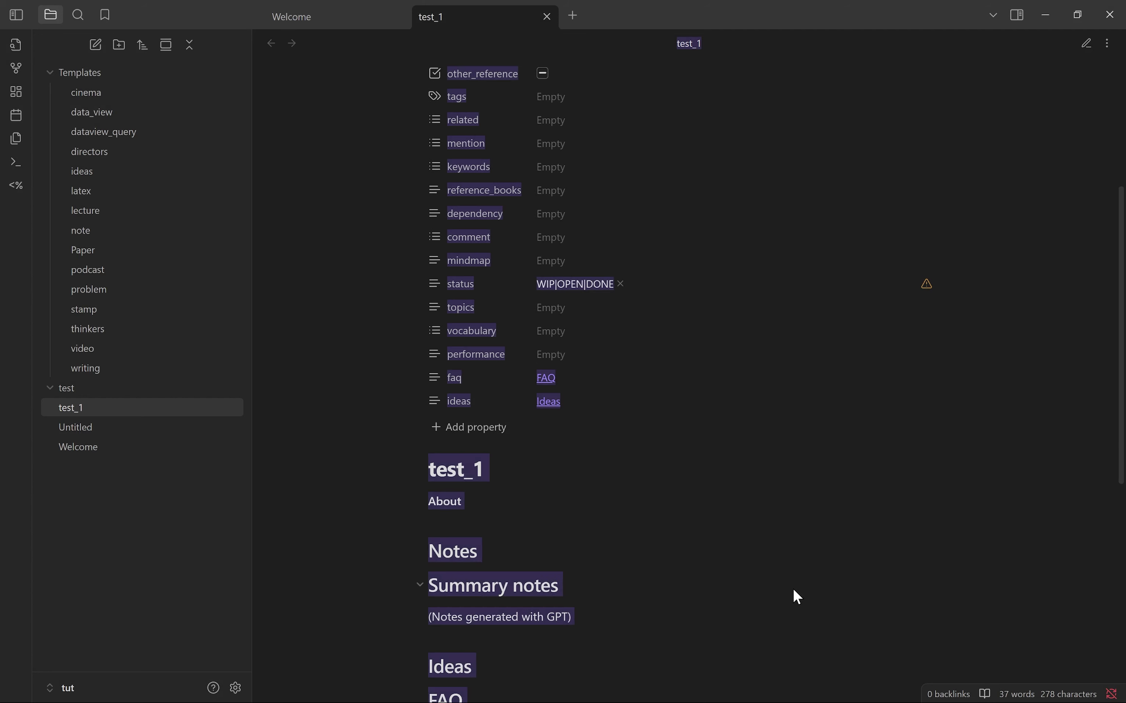
key("ctrl+e")
left_click(792, 589)
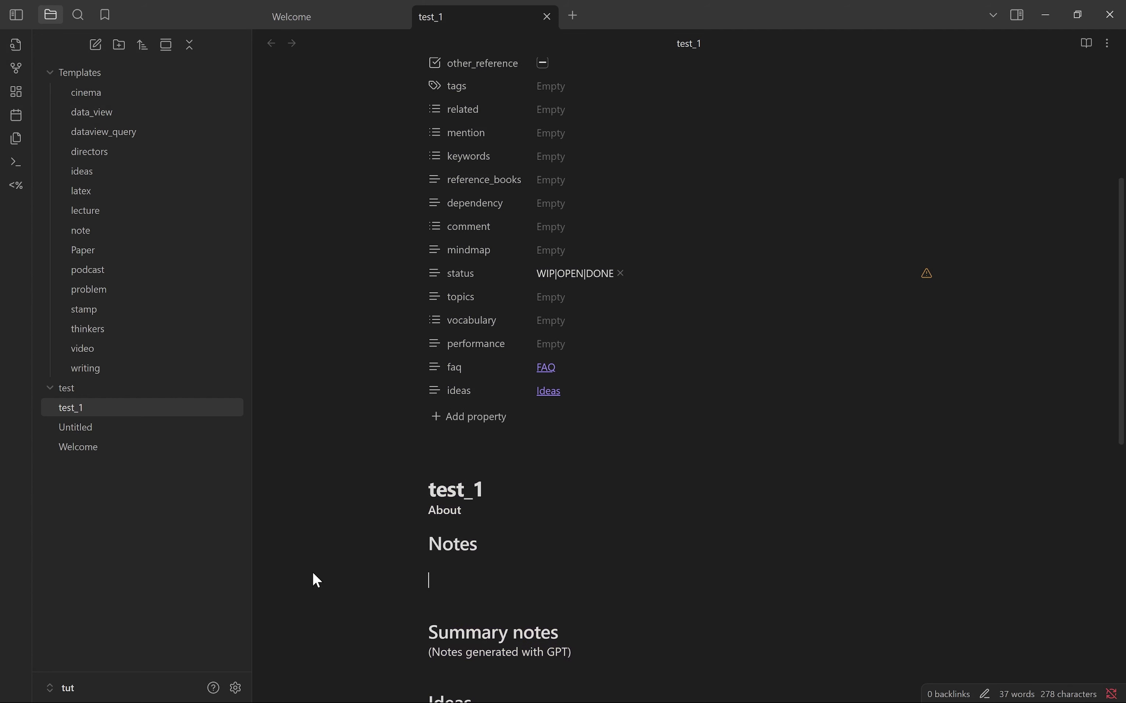
Step: Set Properties in document to Source in the editor settings and check the raw YAML in test_1
left_click(236, 688)
left_click(200, 104)
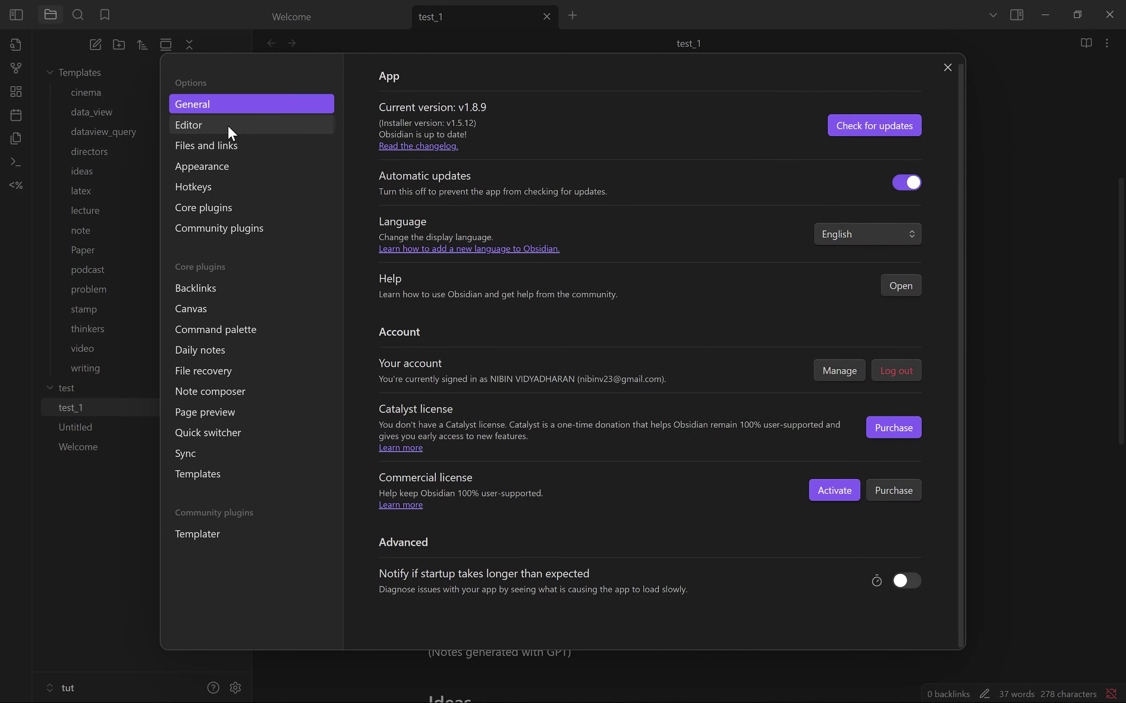
left_click(228, 125)
scroll(468, 191, "down", 2)
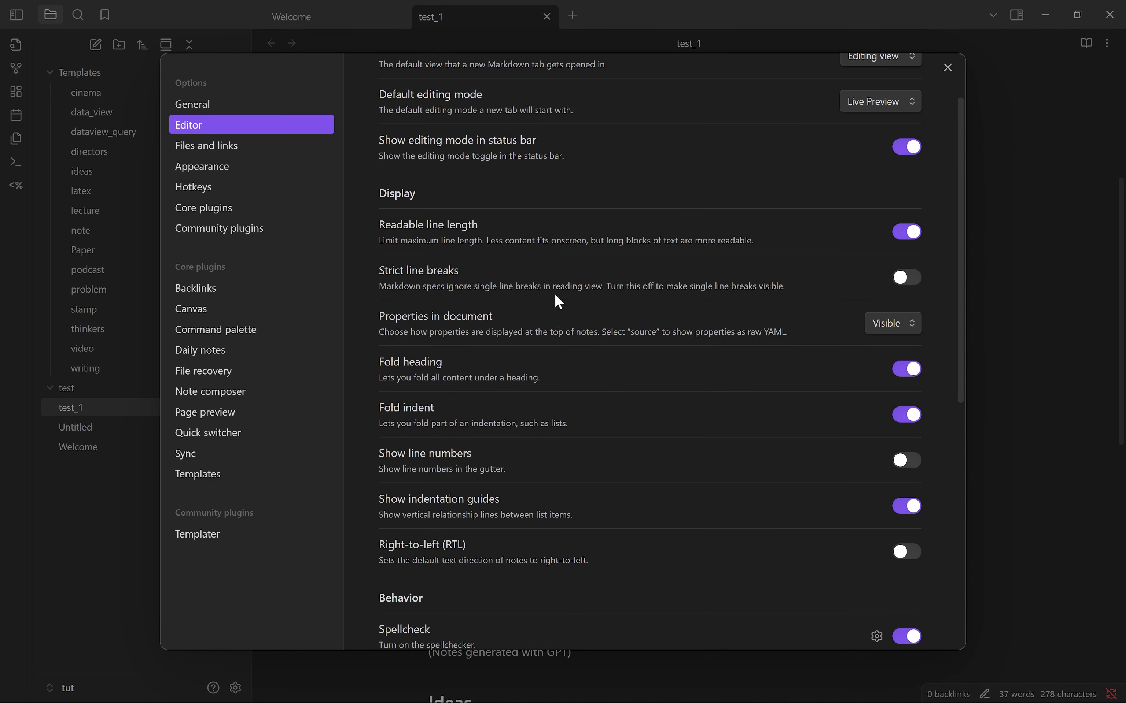
left_click(875, 322)
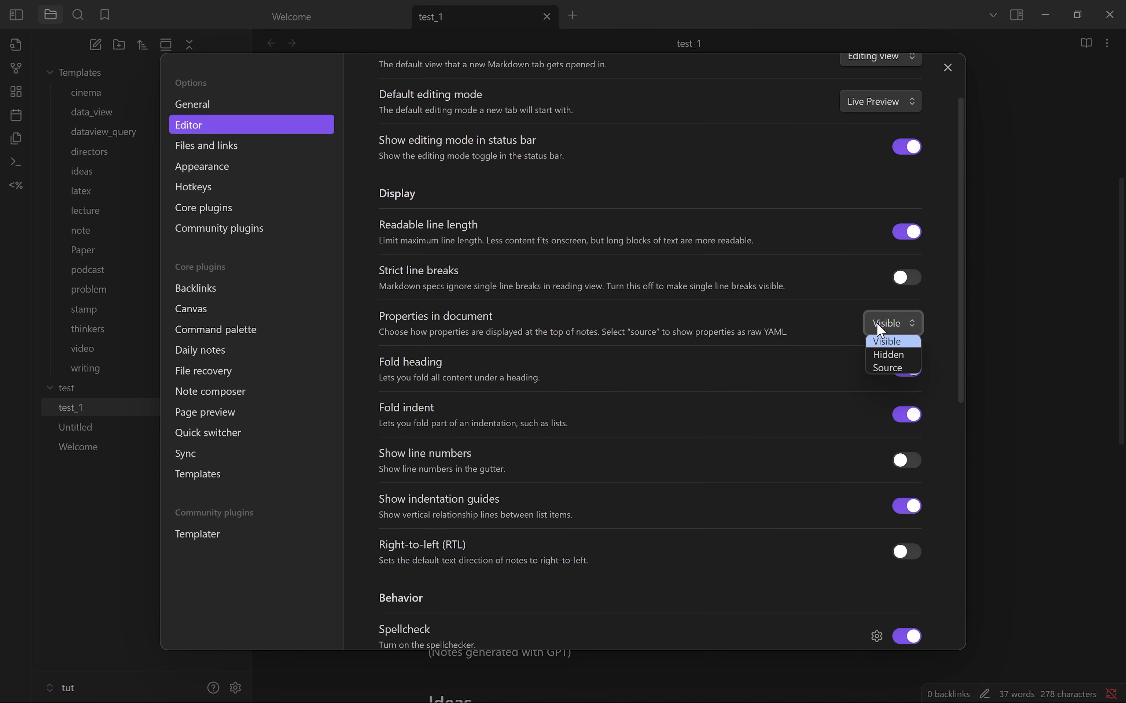
left_click(894, 375)
left_click(981, 317)
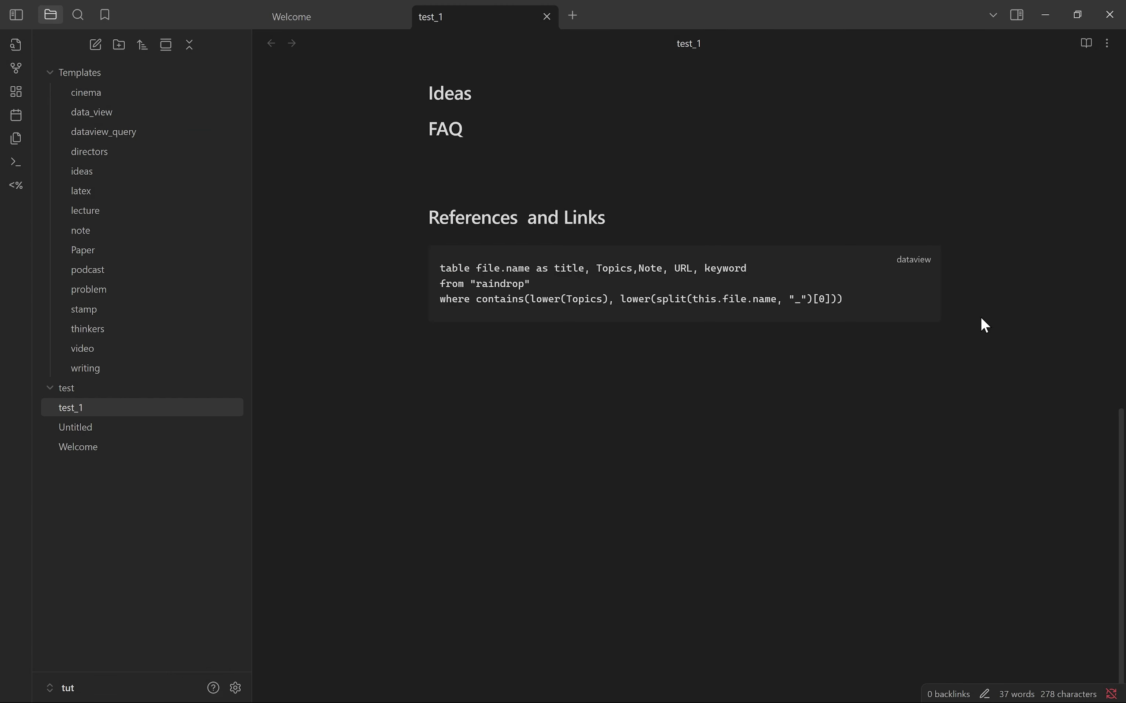
scroll(898, 460, "up", 15)
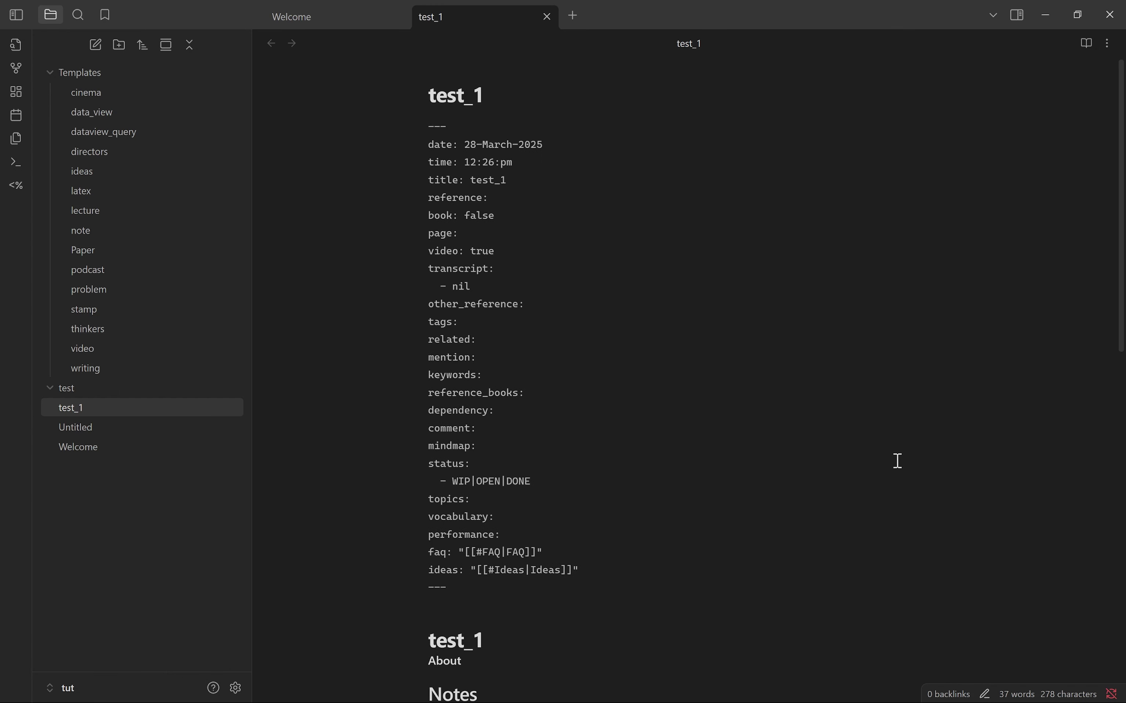
scroll(688, 437, "down", 1)
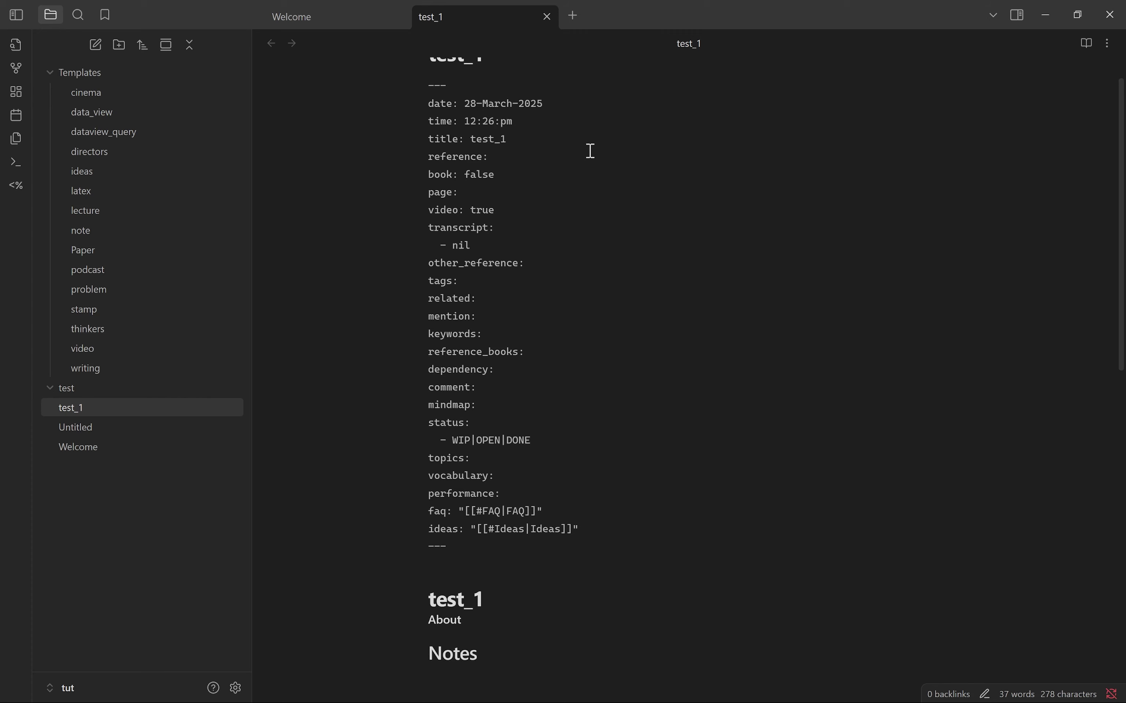
Step: Set Properties in document to Visible in the editor settings
left_click(236, 687)
left_click(913, 405)
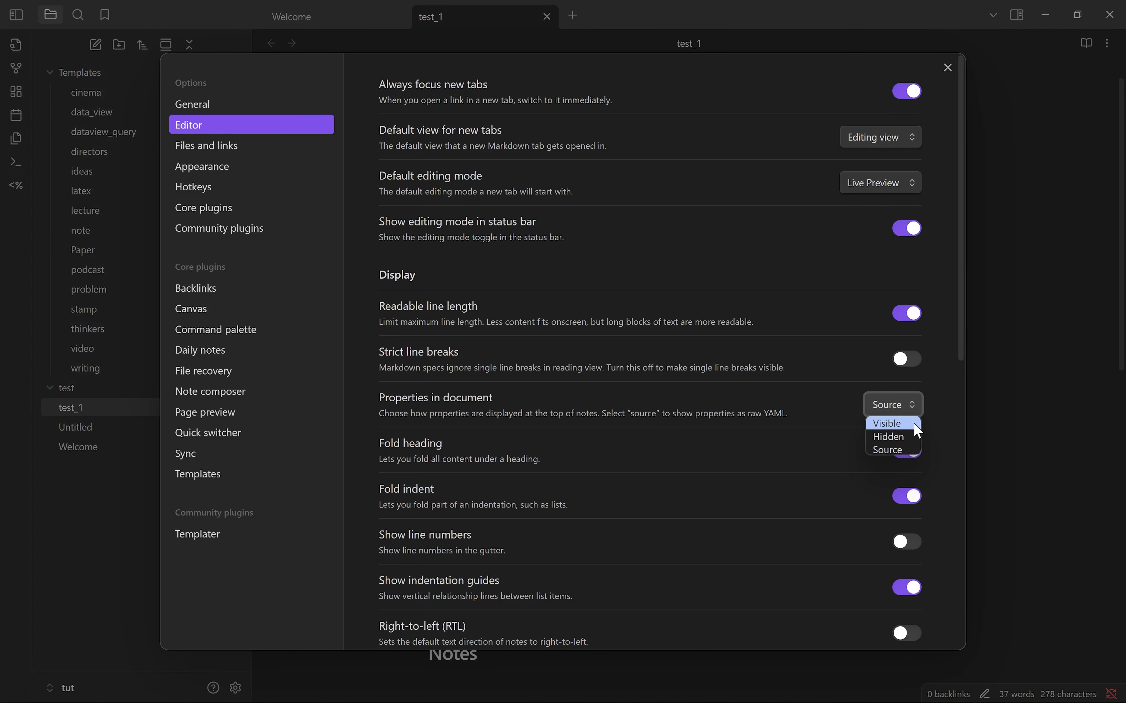
left_click(912, 422)
left_click(1057, 409)
Step: Review the formatted properties, headings and dataview query of the test_1 note
scroll(558, 326, "down", 1)
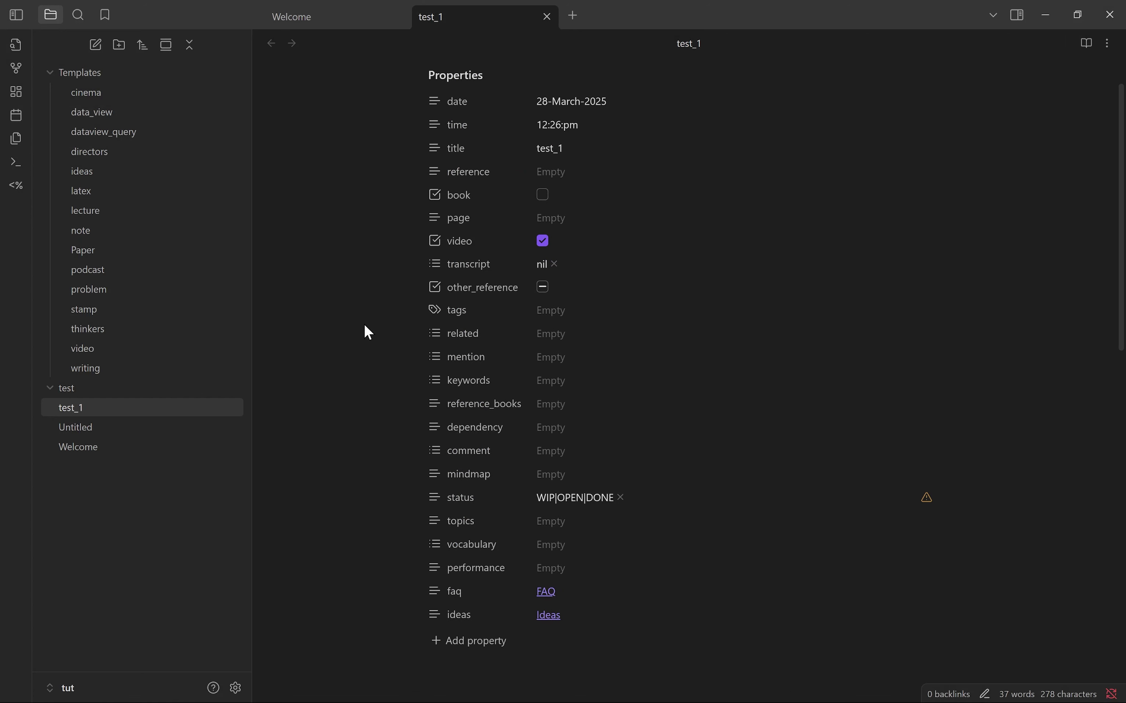
scroll(365, 327, "down", 1)
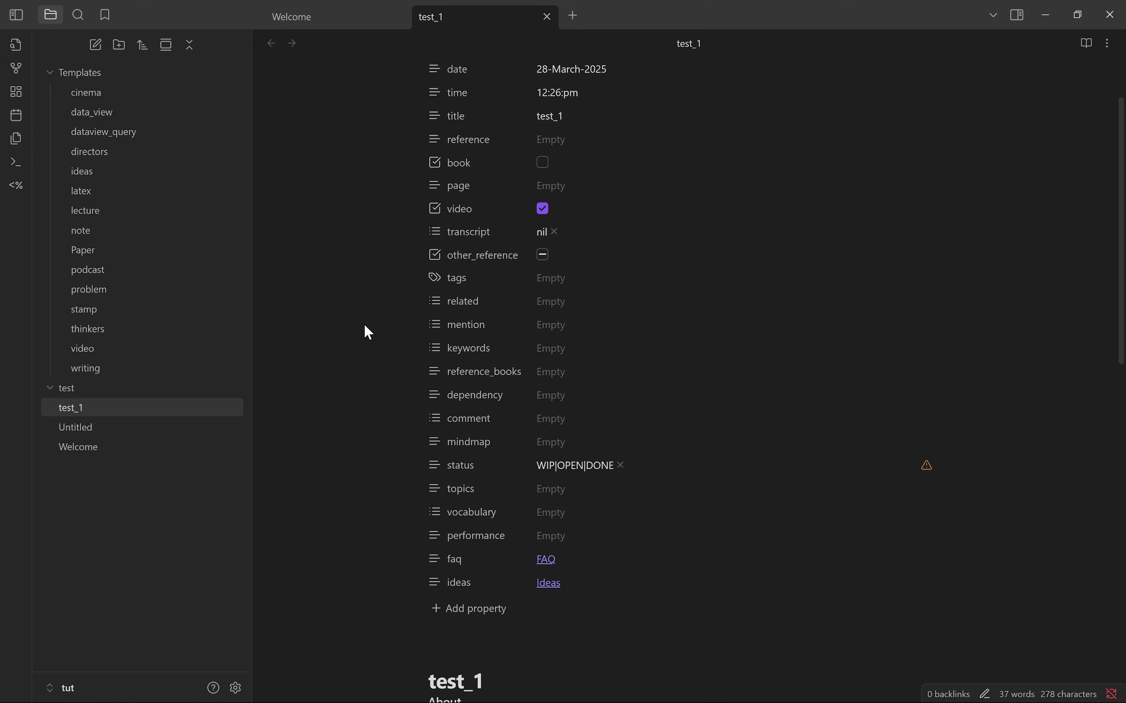
scroll(542, 359, "down", 6)
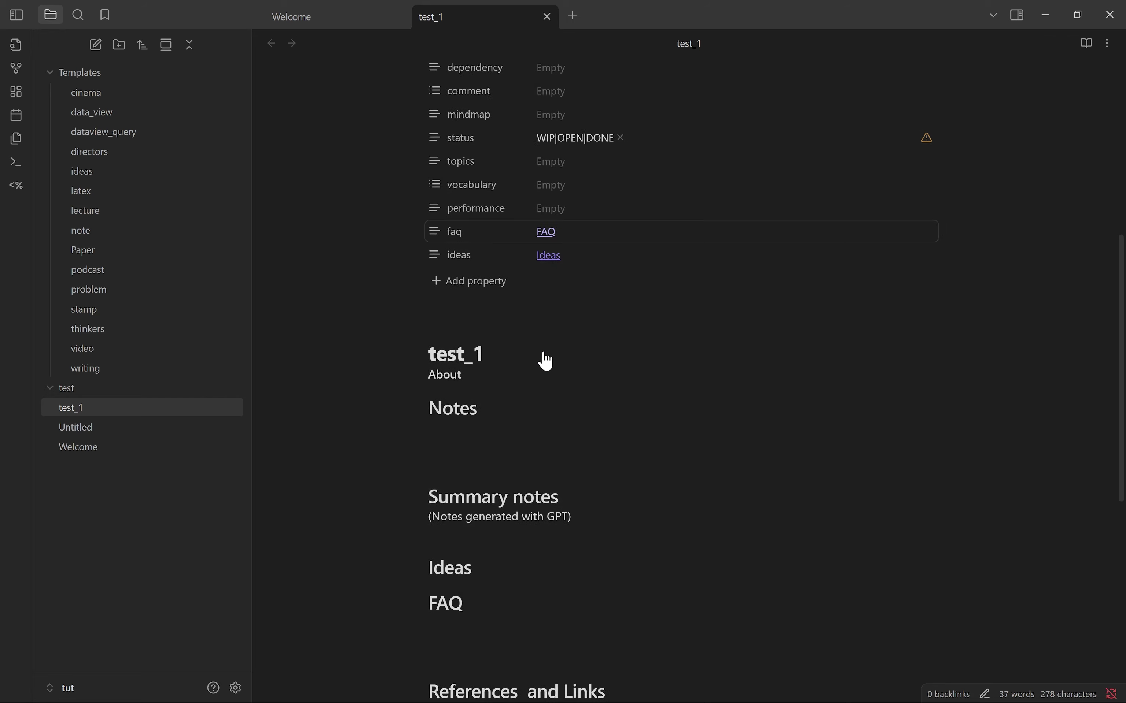
scroll(545, 361, "down", 1)
scroll(542, 353, "down", 6)
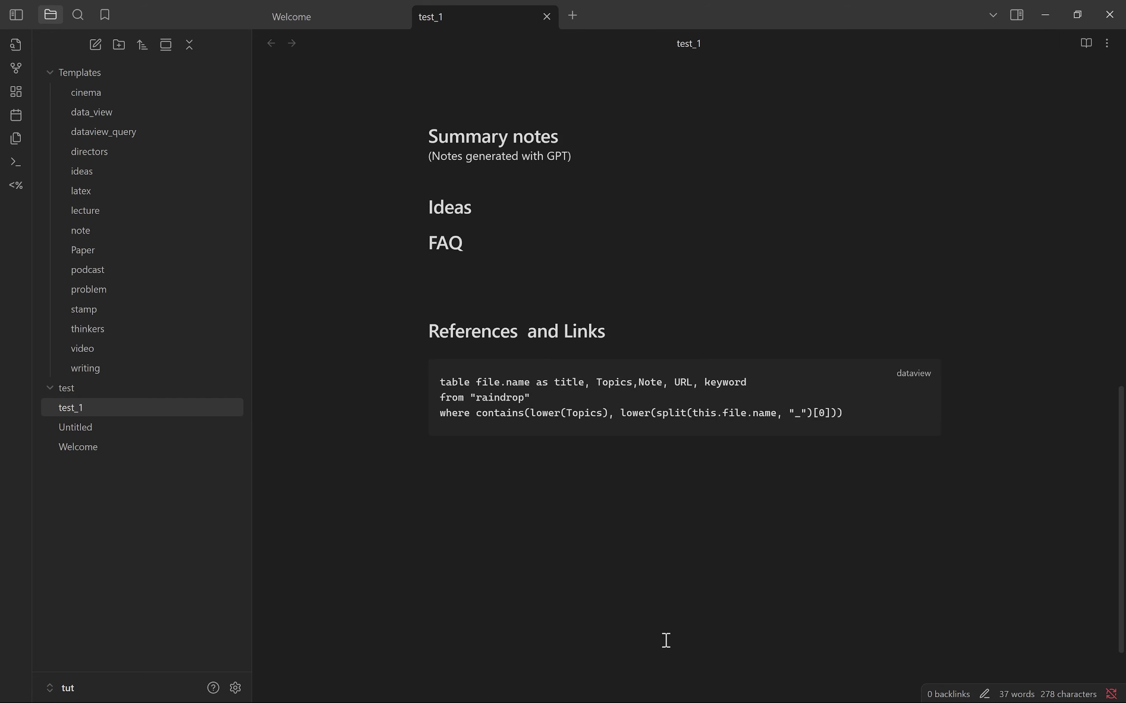
scroll(690, 273, "up", 15)
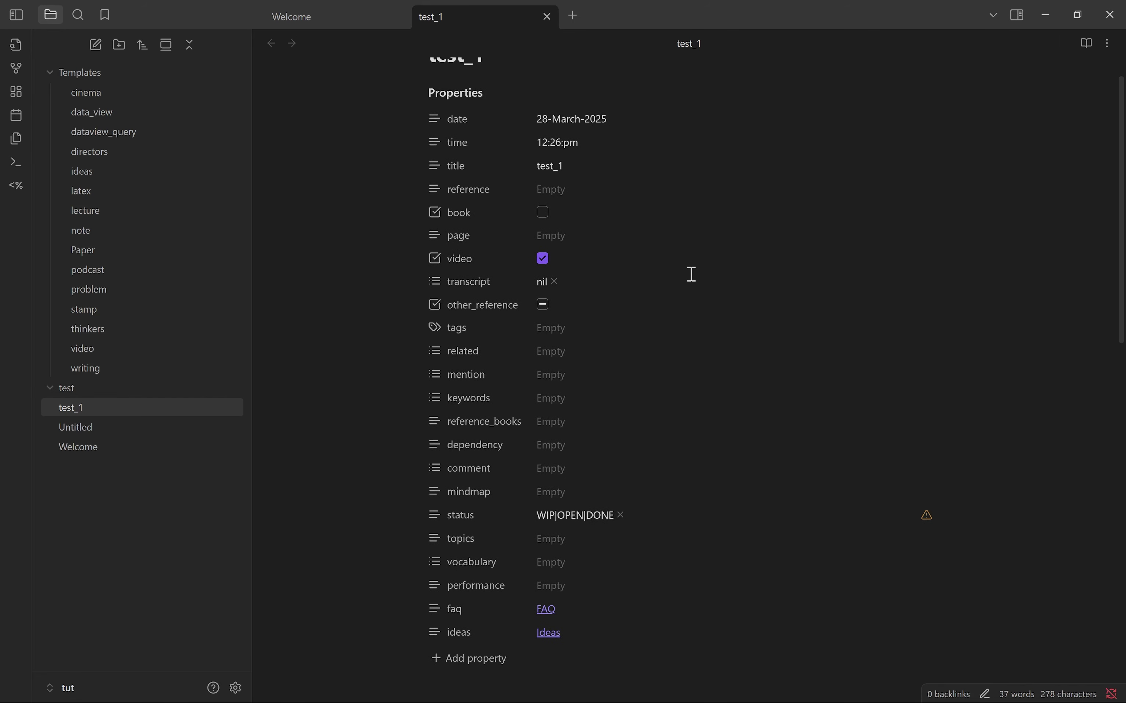
scroll(691, 274, "up", 1)
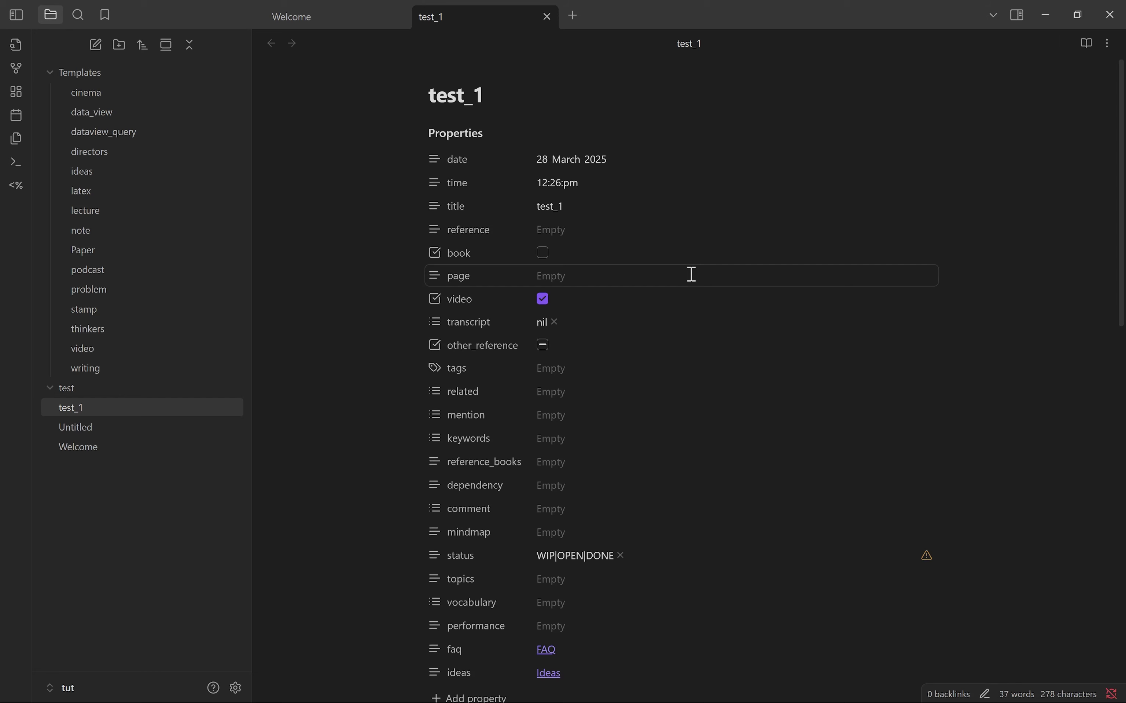
scroll(692, 274, "down", 4)
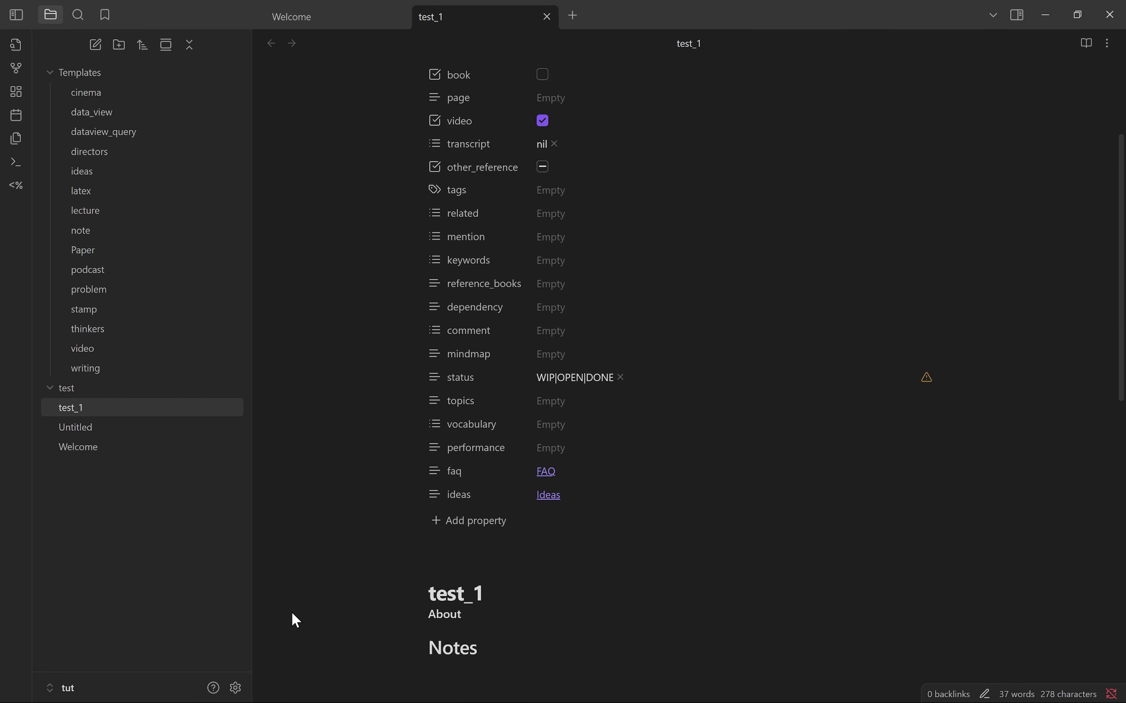
Step: Set Properties in document to Source in the editor settings and return to the beginning of test_1
left_click(235, 688)
left_click(875, 409)
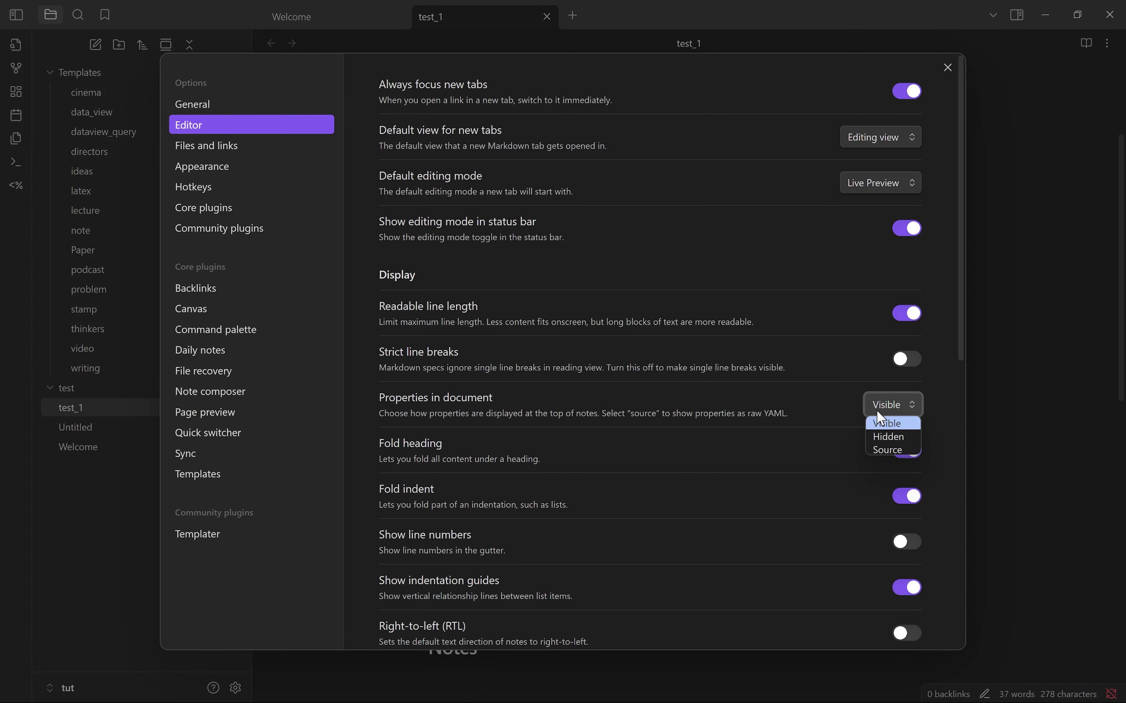
left_click(923, 456)
key("Down")
key("Down")
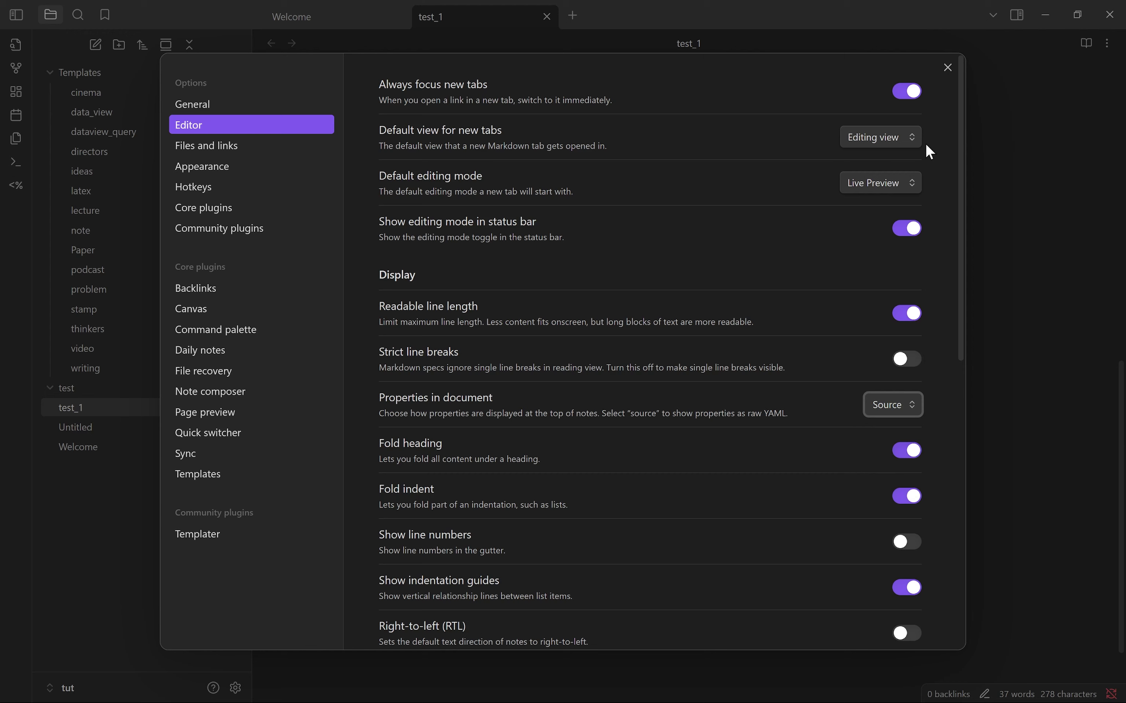
left_click(948, 68)
scroll(618, 541, "up", 10)
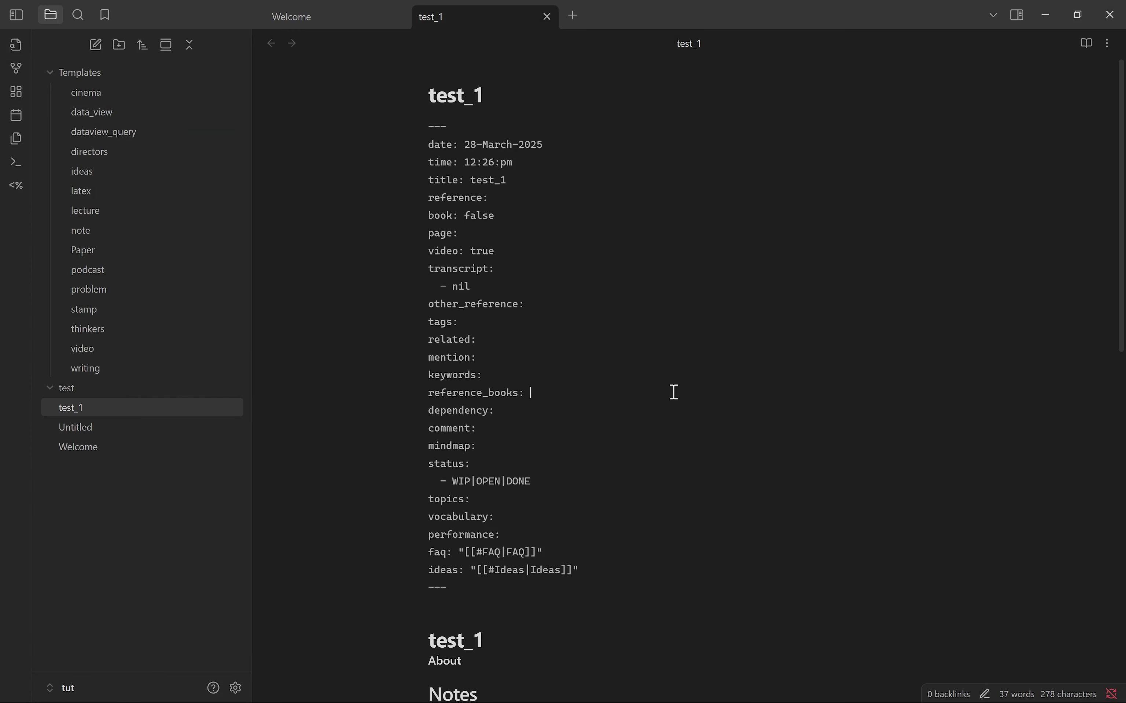
Step: Toggle reading view on and off in test_1, and inspect the note's full text with its raw properties and heading markup
key("ctrl+e")
key("ctrl+e")
key("ctrl+a")
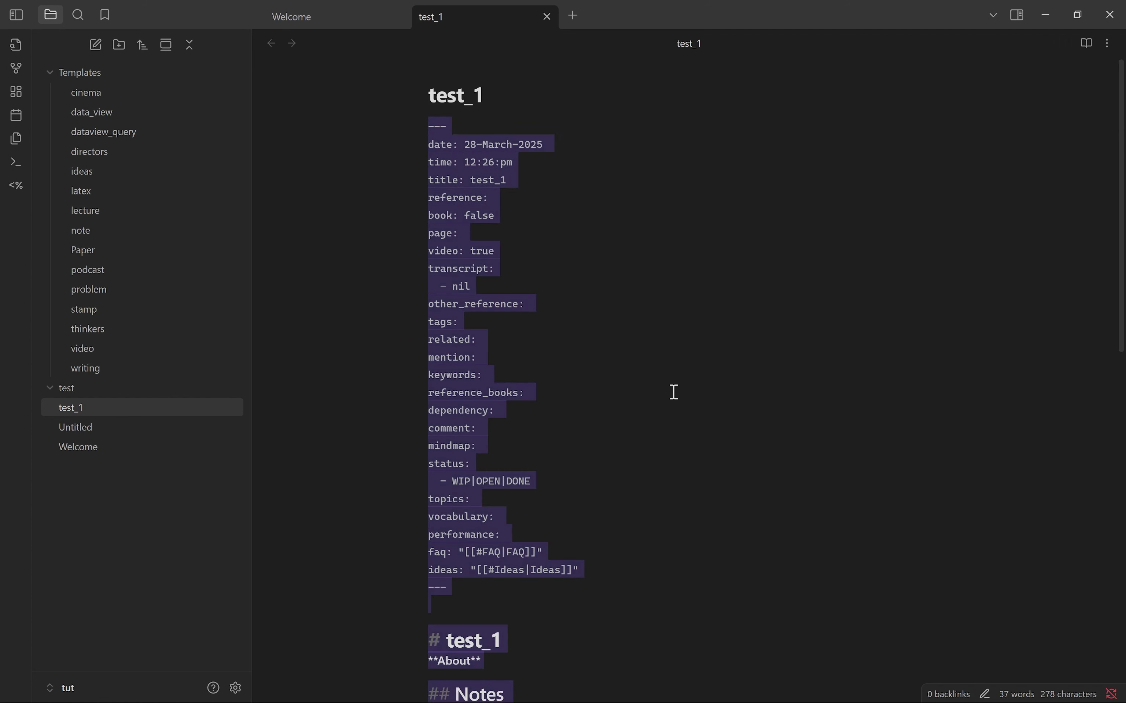
scroll(637, 460, "down", 4)
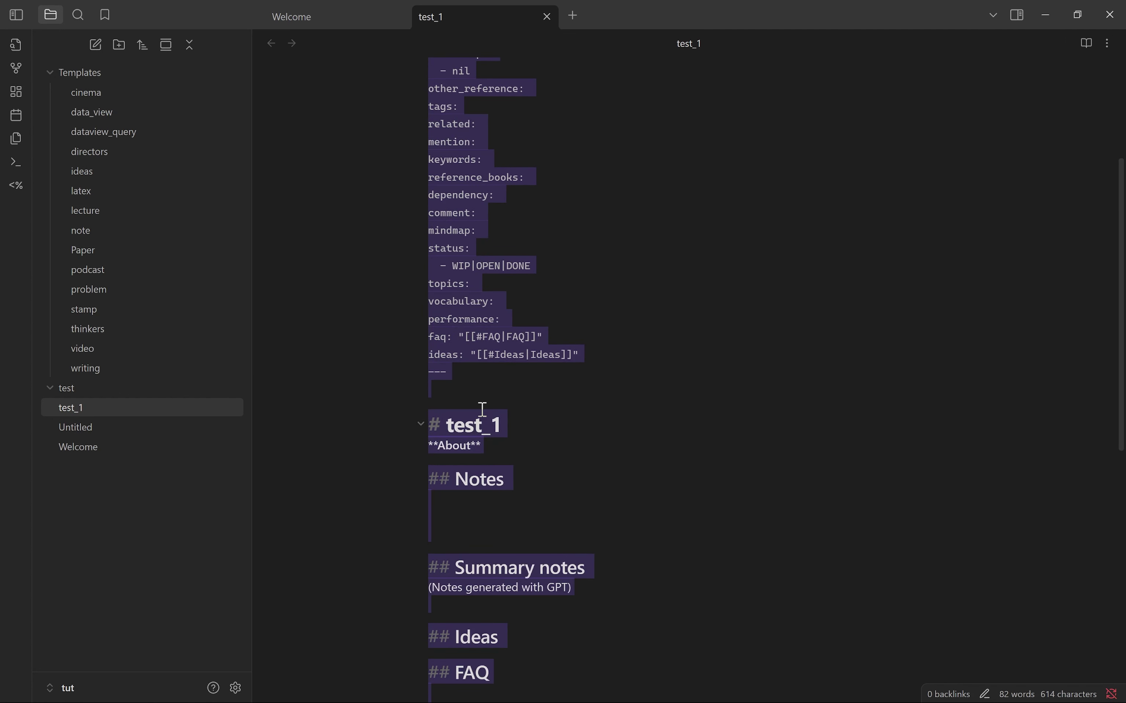
left_click(482, 421)
scroll(535, 392, "up", 3)
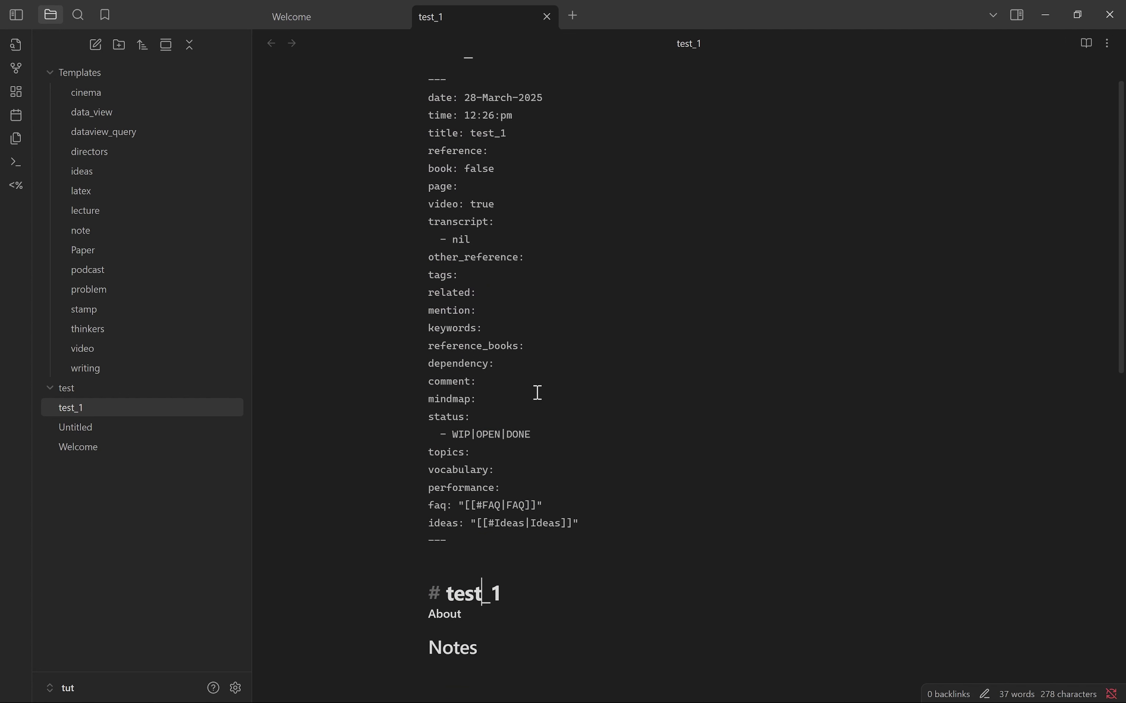
scroll(537, 392, "up", 1)
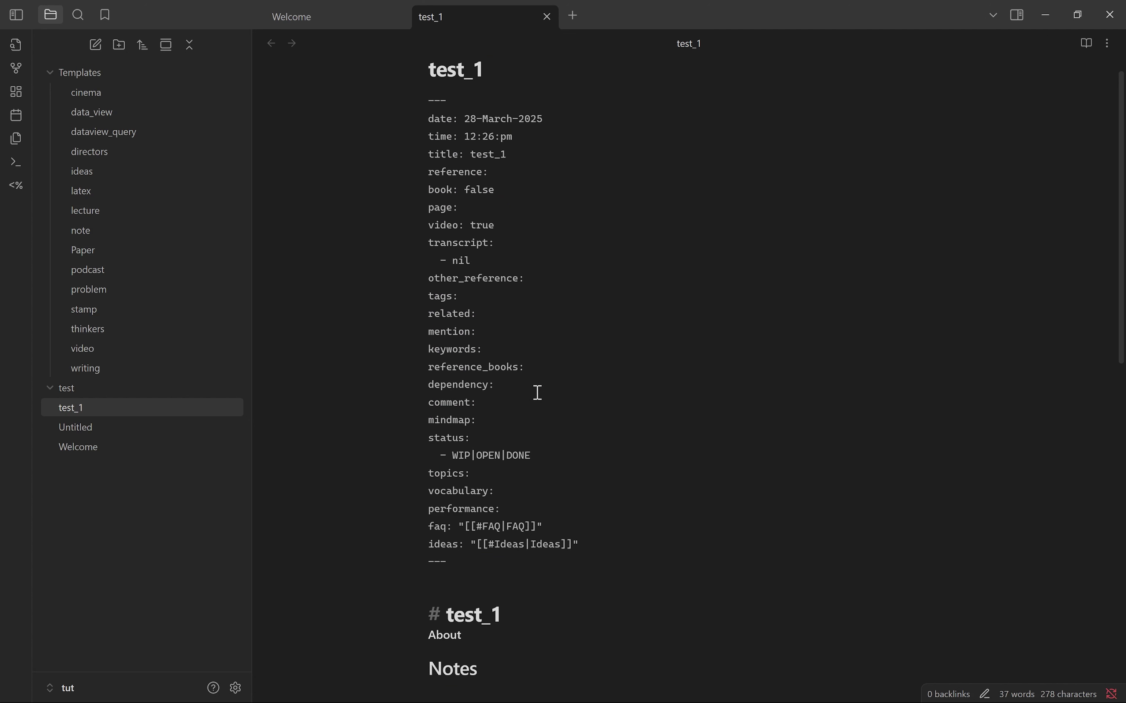
Step: Delete the entire content of test_1 and insert the note template in its place
scroll(538, 392, "down", 1)
key("ctrl+a")
key("BackSpace")
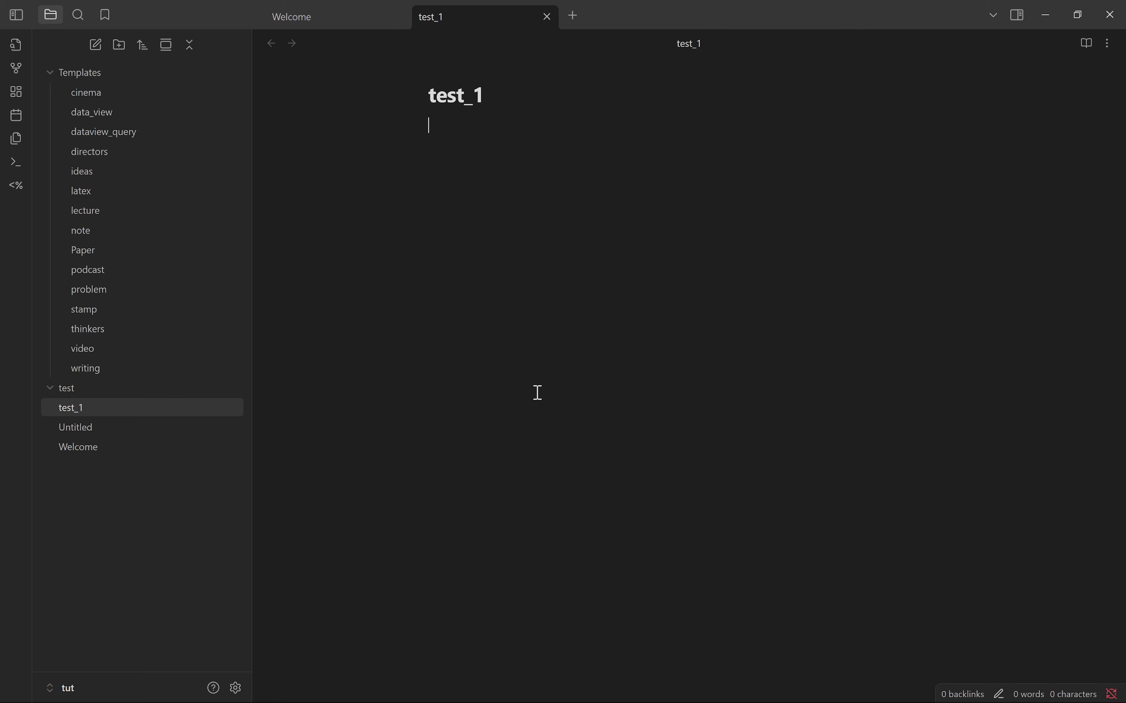
key("alt+e")
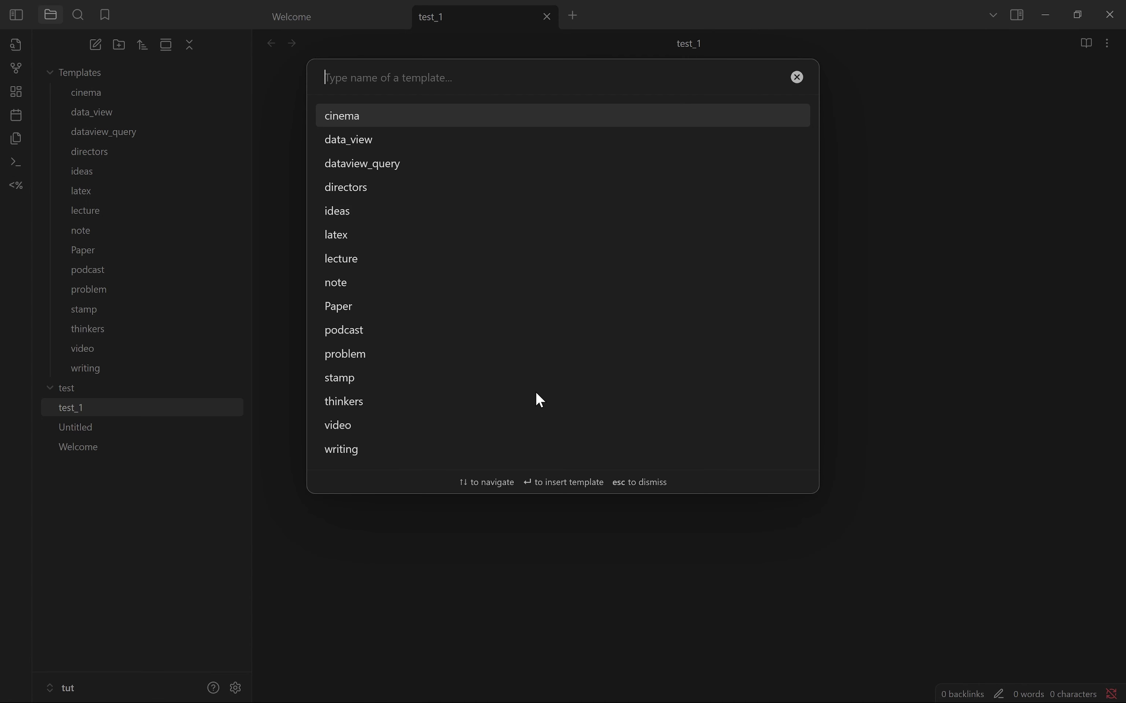
left_click(337, 286)
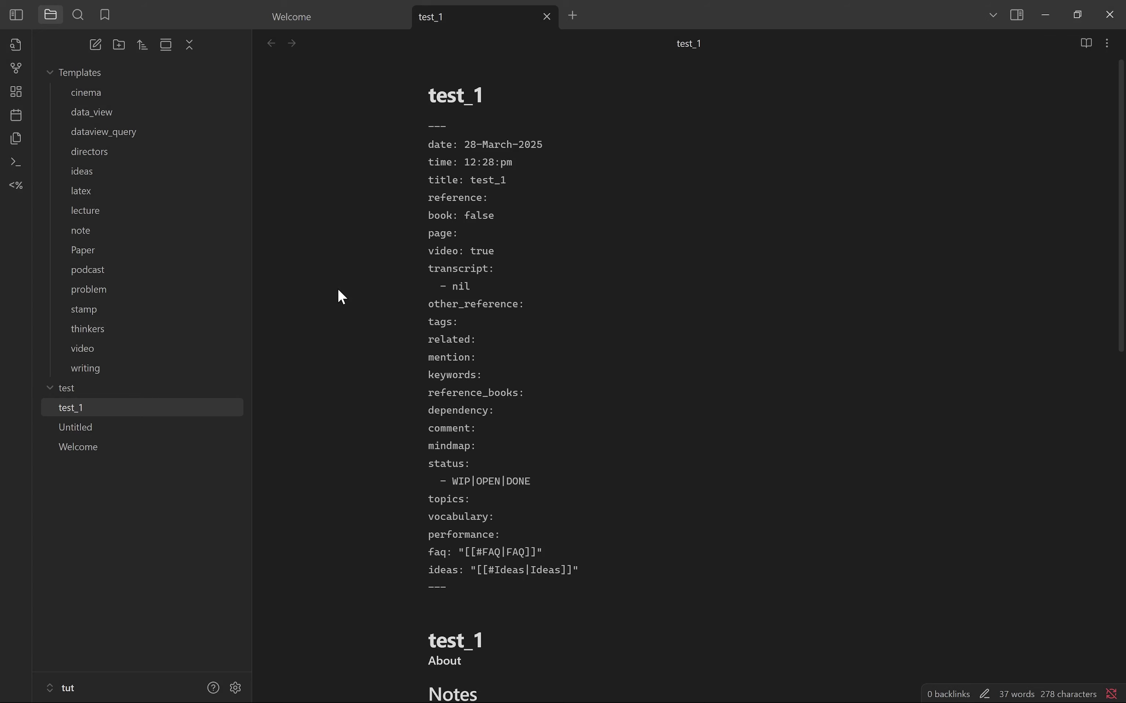
Step: Look through the inserted template and insert the date, time and author stamp below the Notes heading
scroll(684, 270, "down", 15)
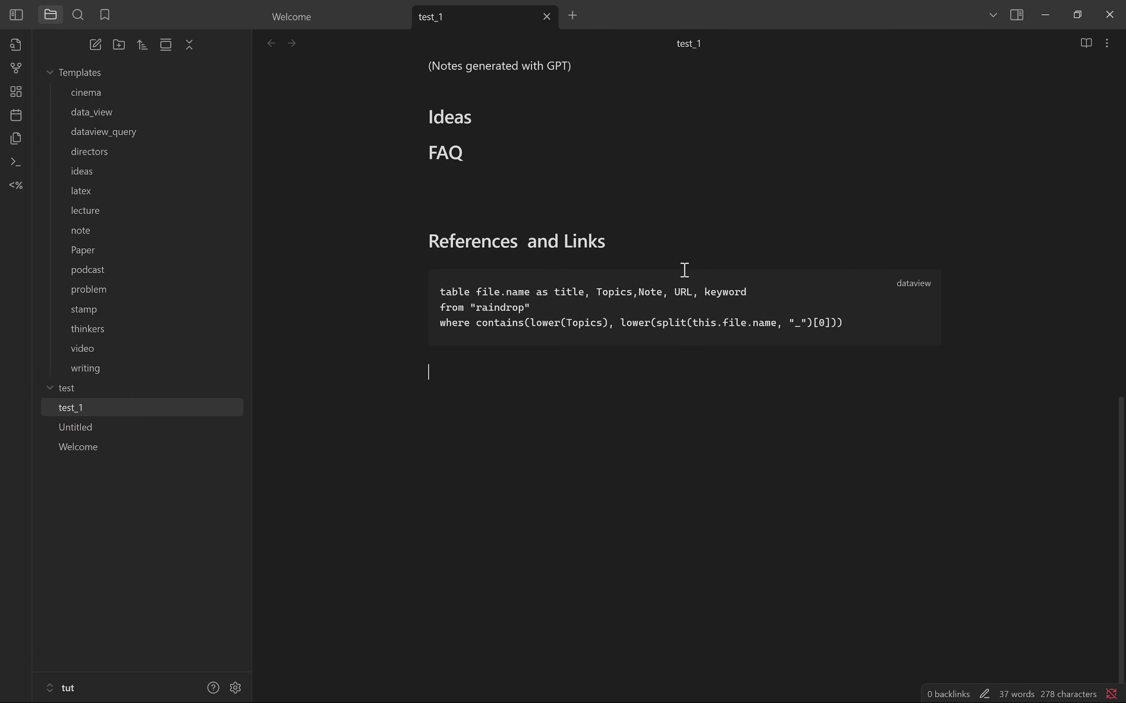
scroll(684, 270, "up", 15)
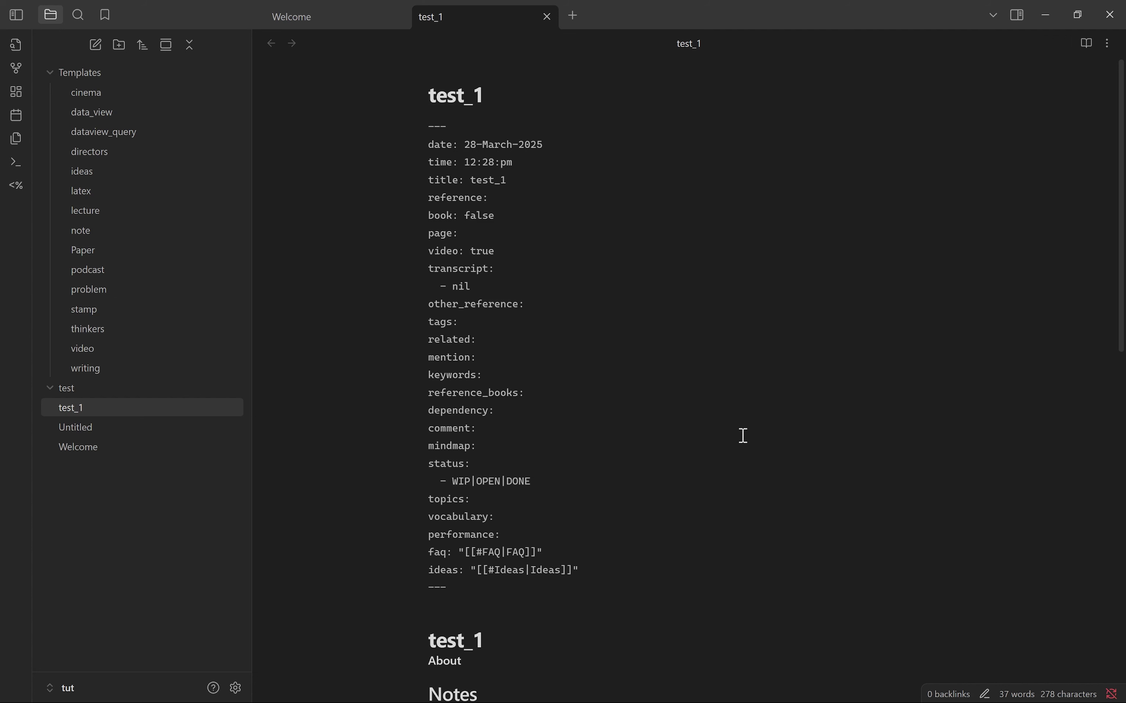
scroll(743, 435, "down", 5)
scroll(743, 436, "up", 5)
scroll(743, 436, "down", 5)
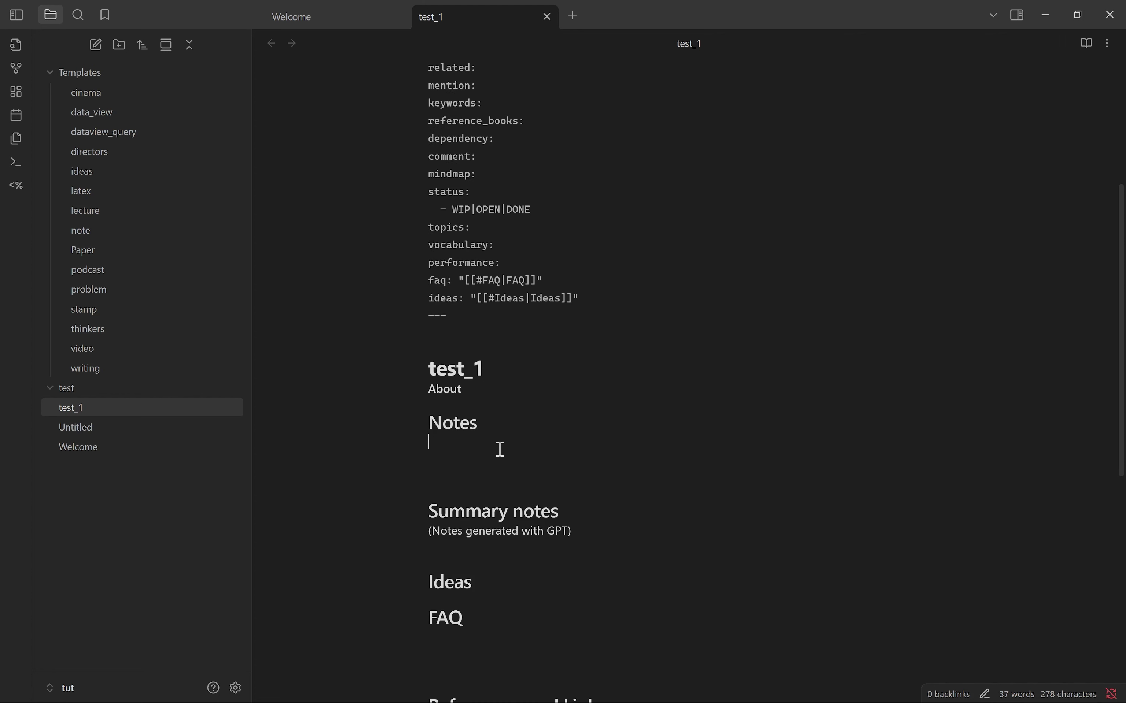
key("alt+s")
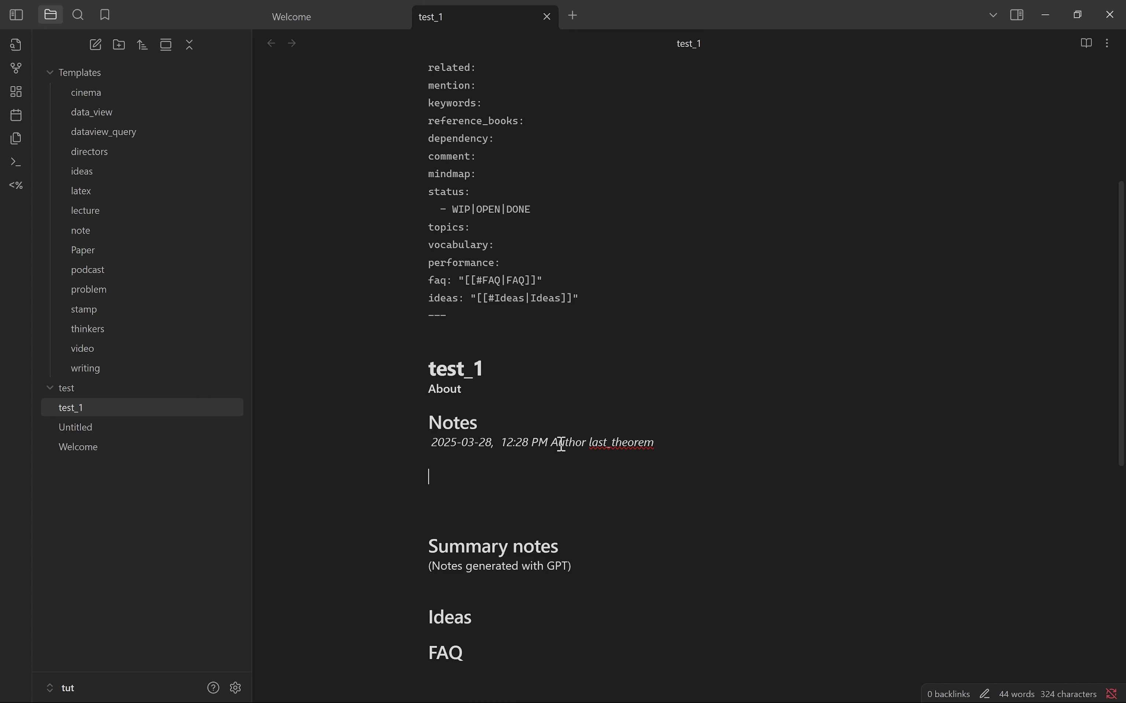
Step: Add a blank line below the stamp and enter the text "Heading" there
scroll(562, 445, "down", 1)
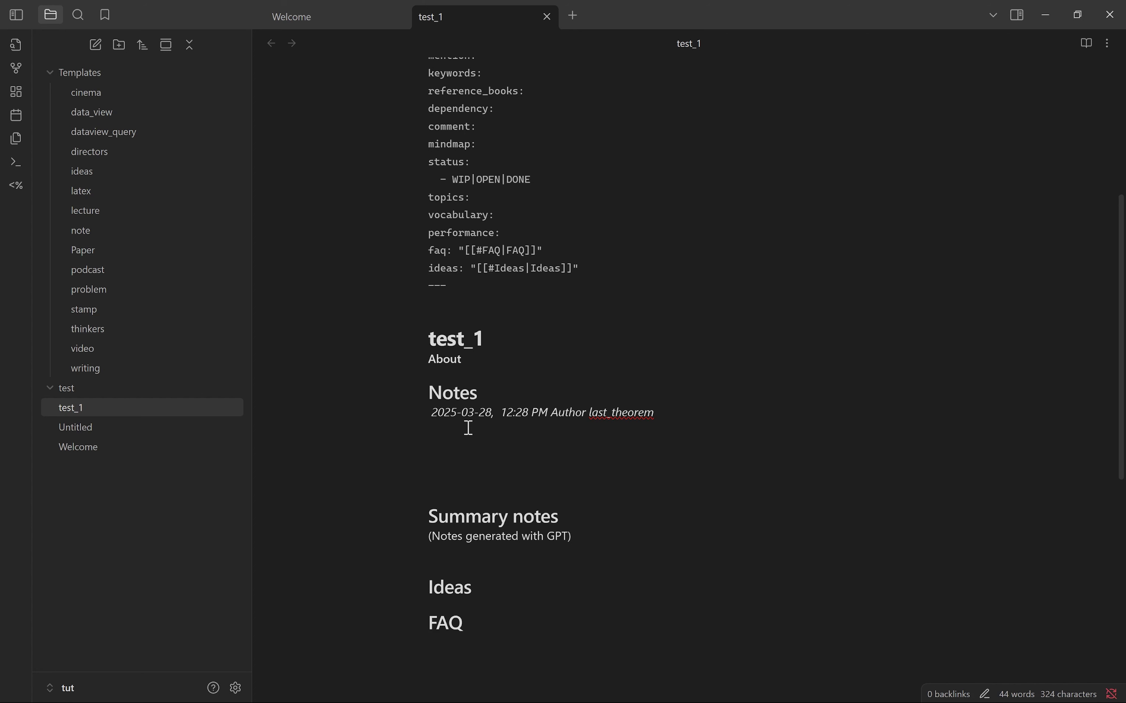
key("Return")
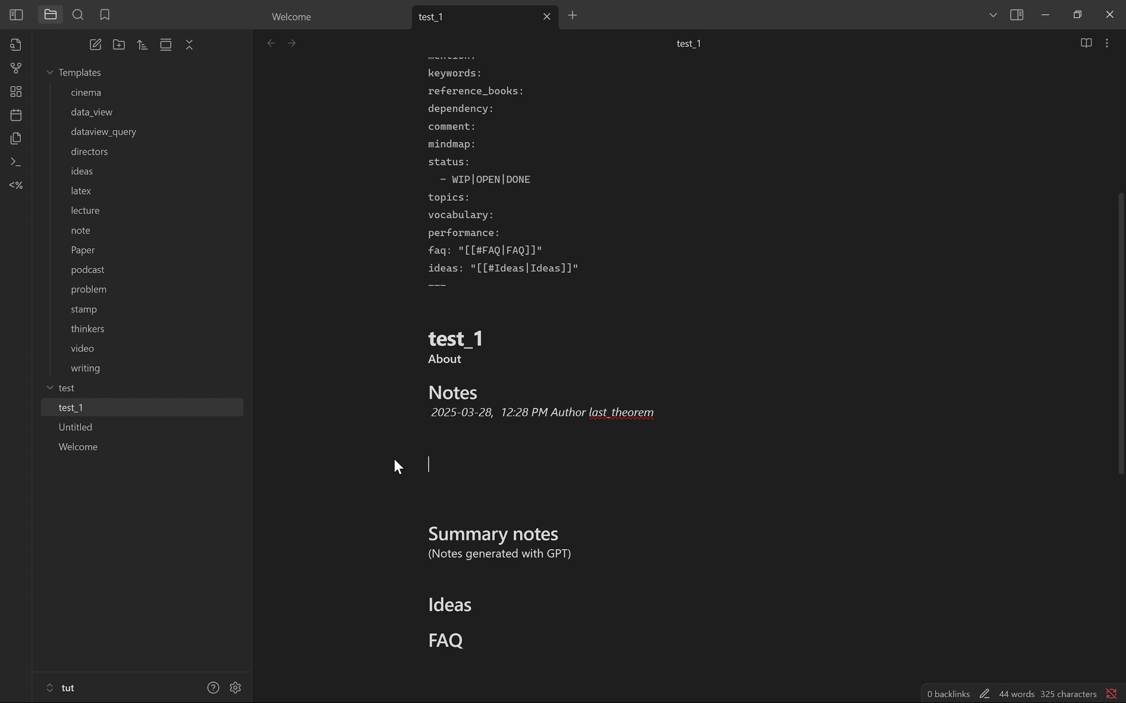
type("Heading")
Step: Examine the markdown heading levels of the test_1, Notes and Summary notes headings
left_click(556, 344)
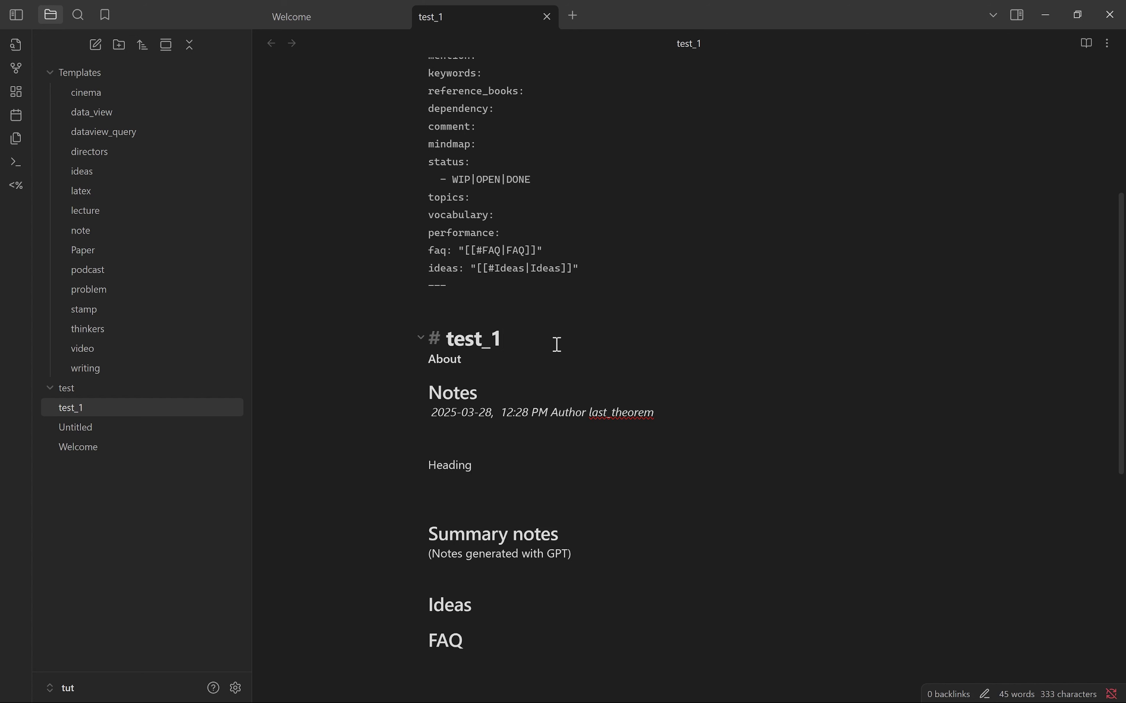
left_click(542, 385)
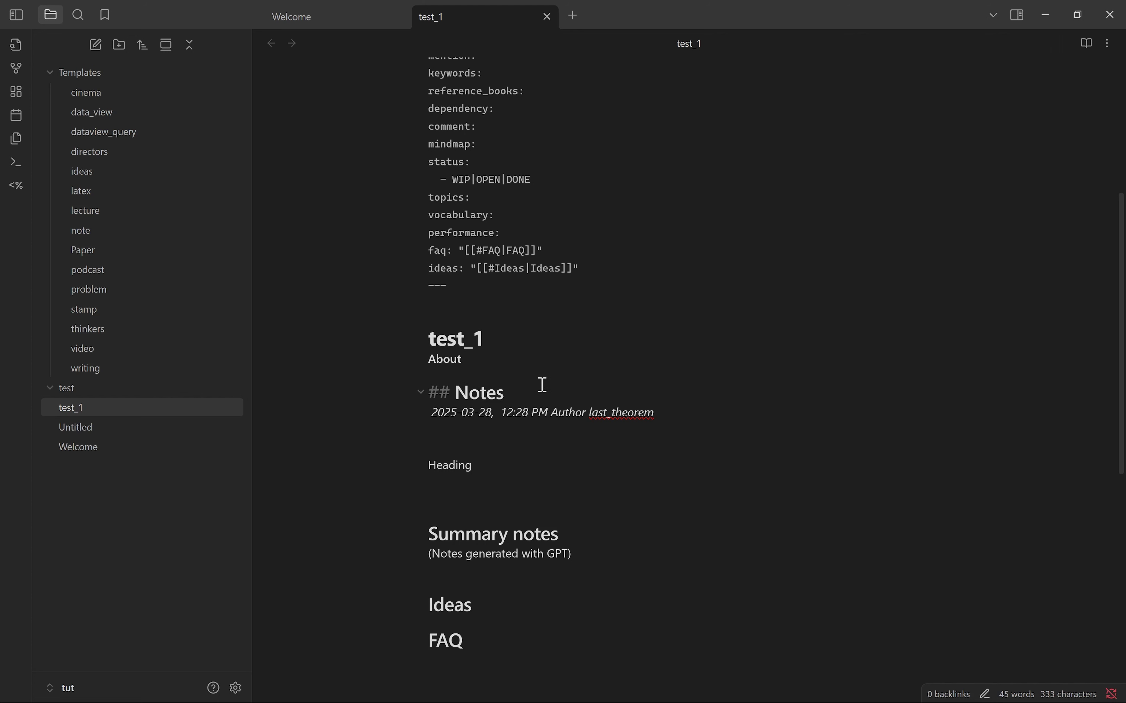
left_click(670, 543)
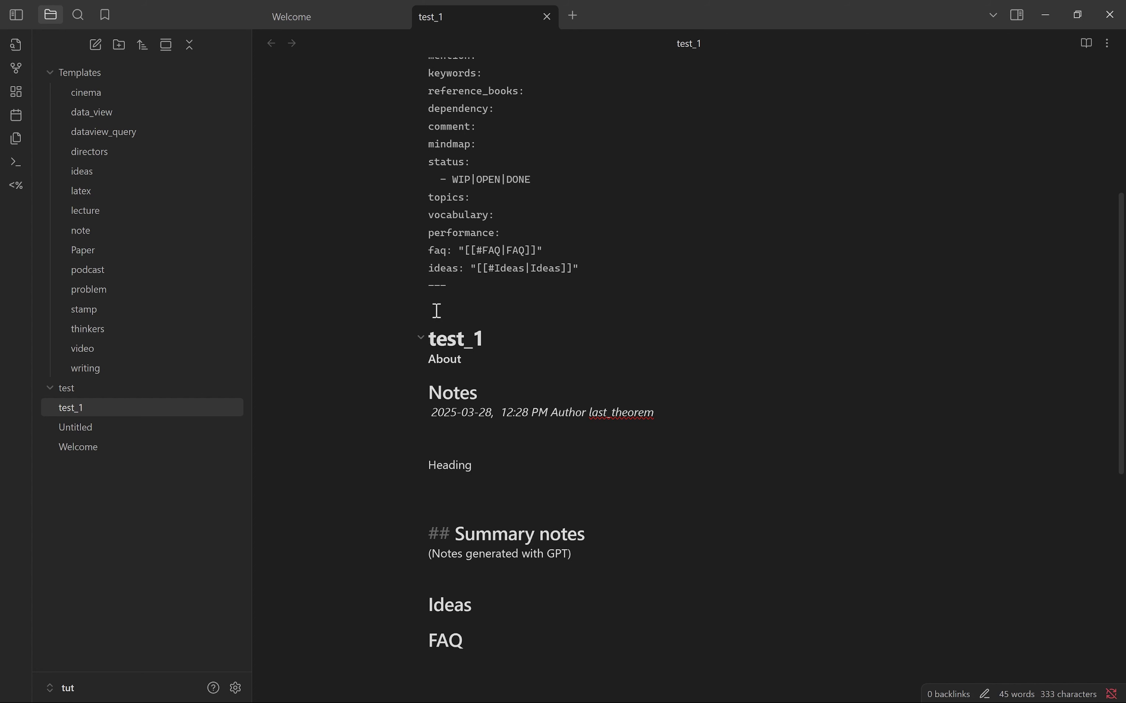
left_click(503, 345)
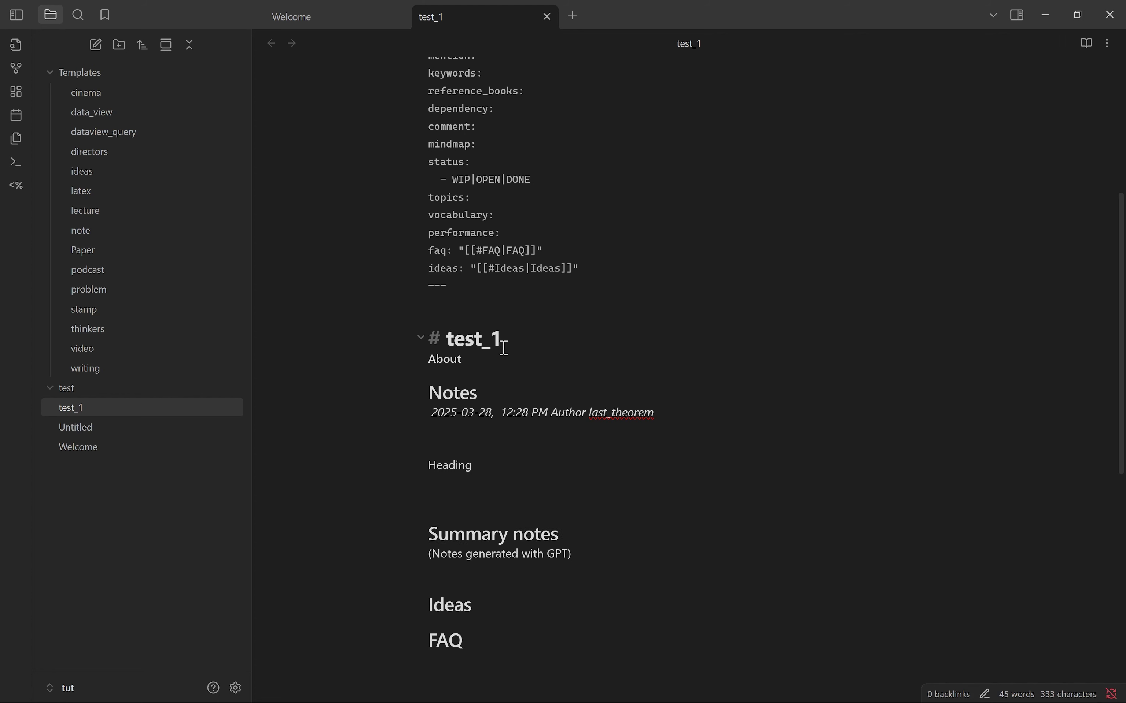
scroll(504, 346, "up", 6)
scroll(504, 347, "down", 6)
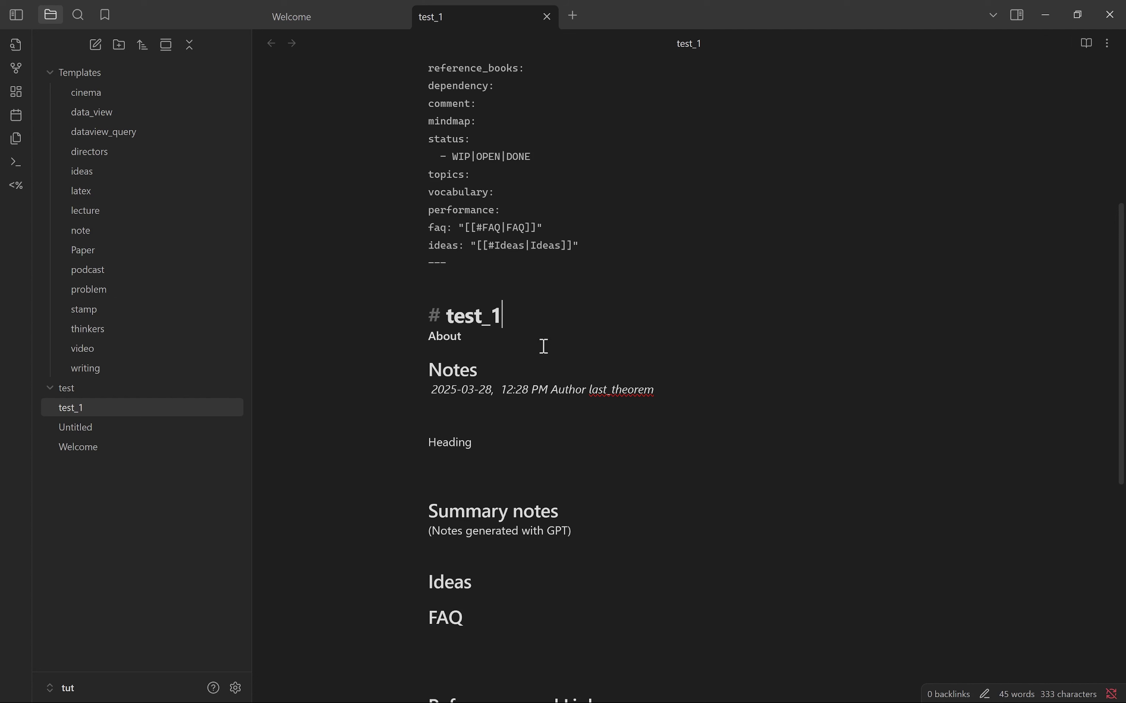
Step: Compare the markdown heading markers of the Notes and Summary notes headings in test_1
left_click(567, 363)
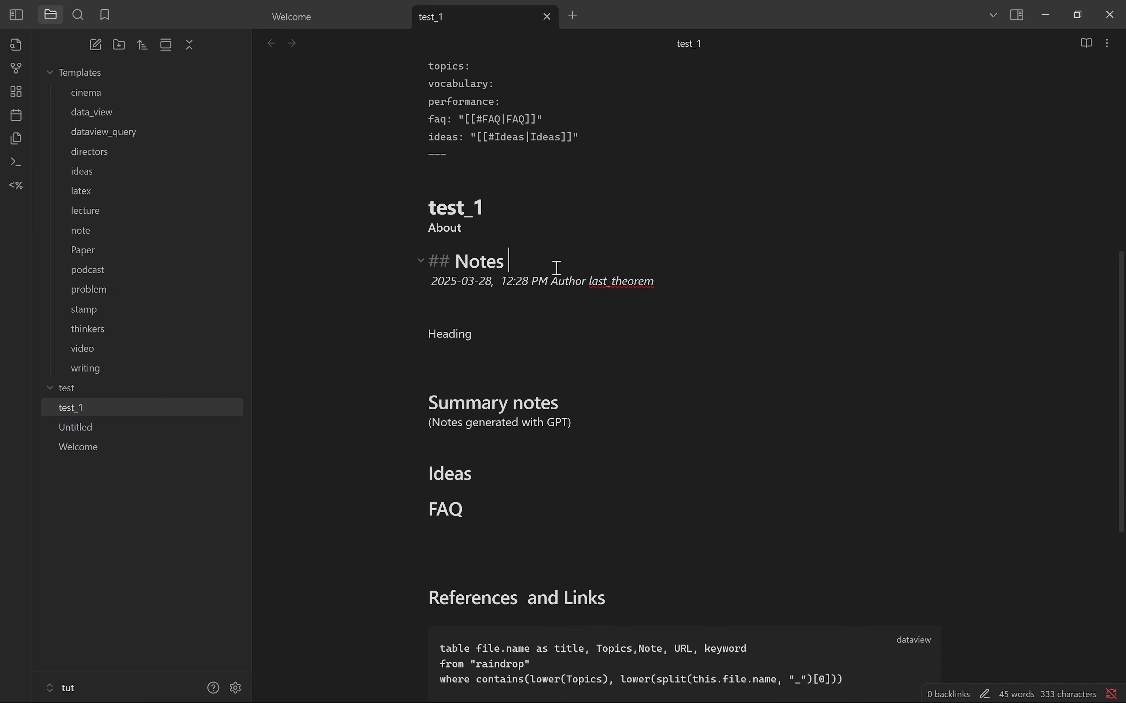
scroll(556, 267, "down", 3)
left_click(592, 274)
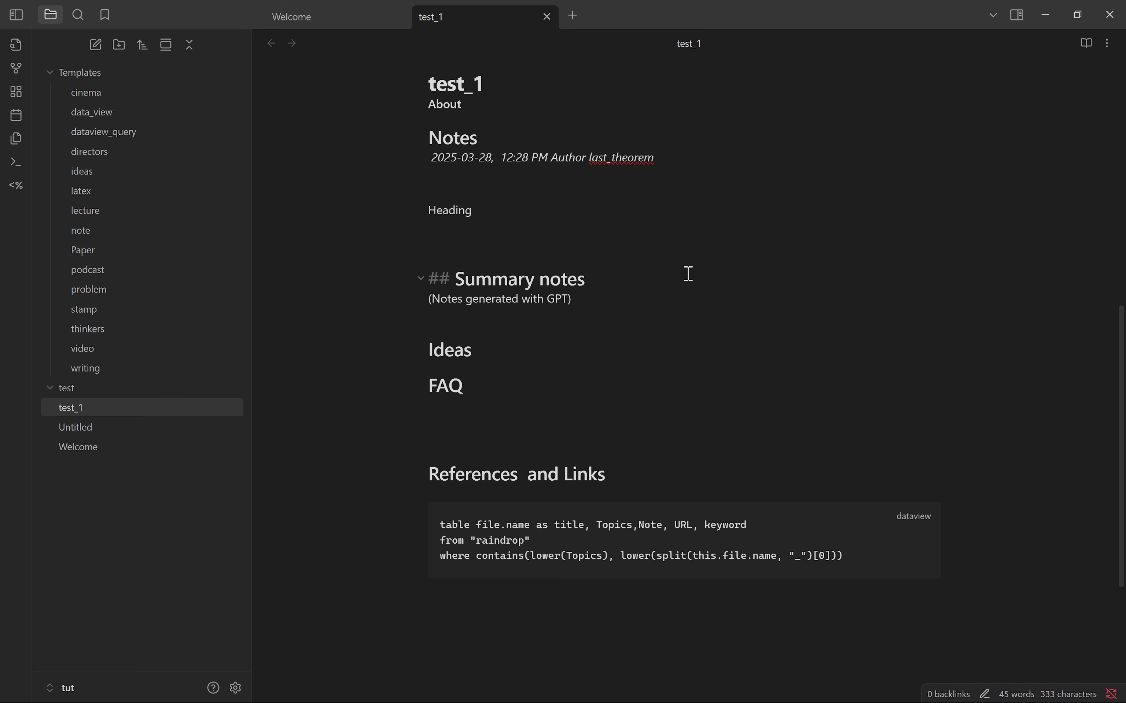
left_click(579, 224)
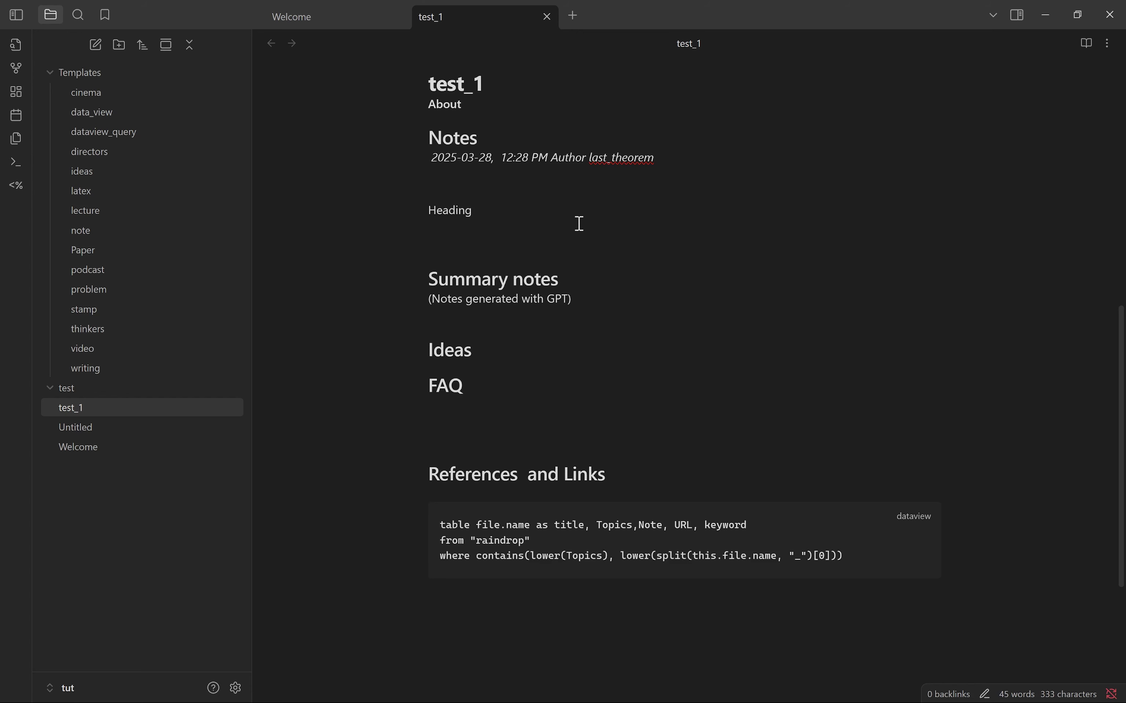
Step: Filter the hotkey settings for heading commands and assign Alt+1, Alt+2 and Alt+3 to Set as heading 1, 2 and 3
left_click(235, 688)
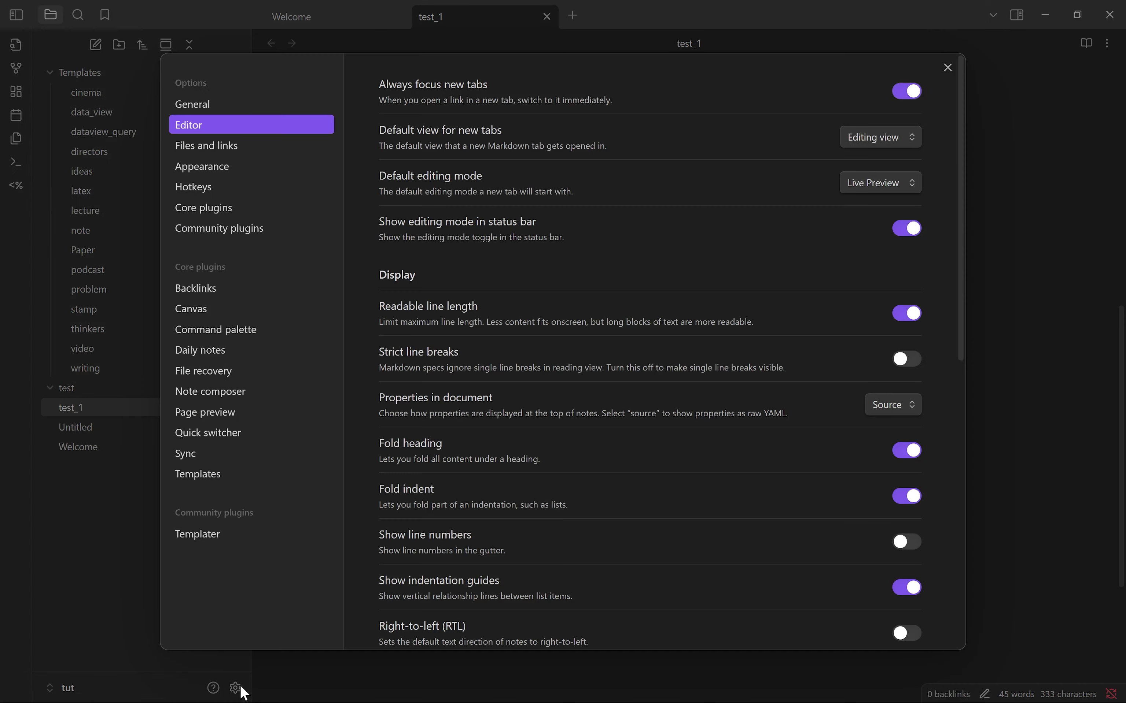
left_click(245, 191)
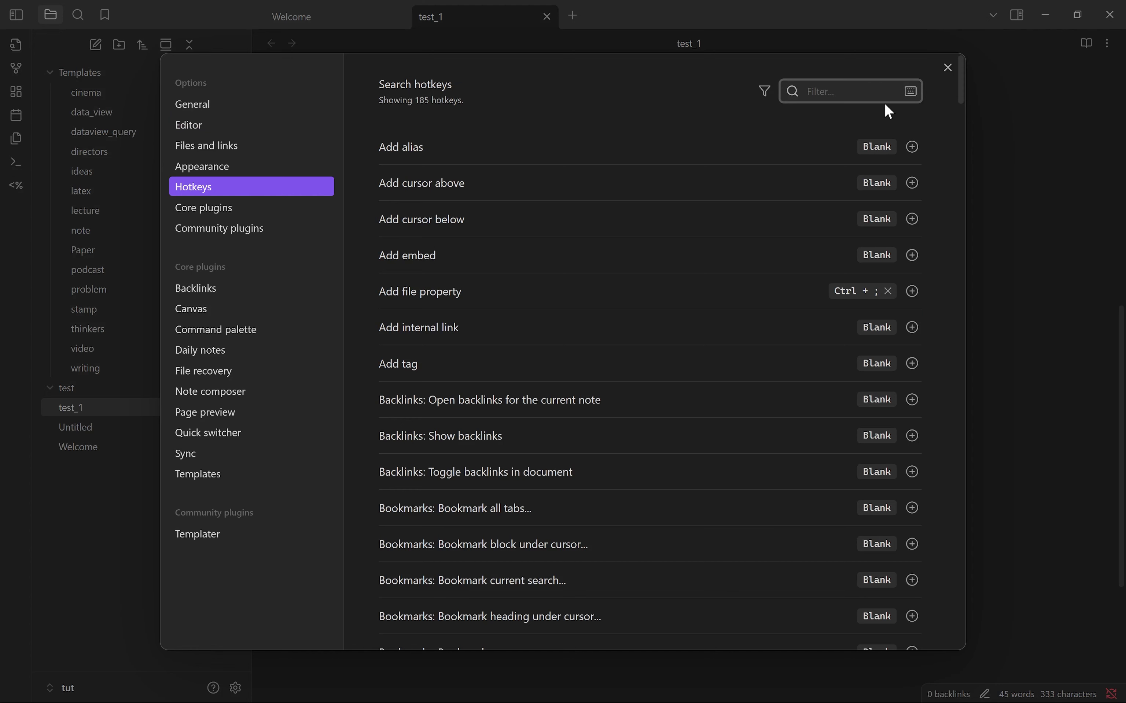
type("headig")
key("BackSpace")
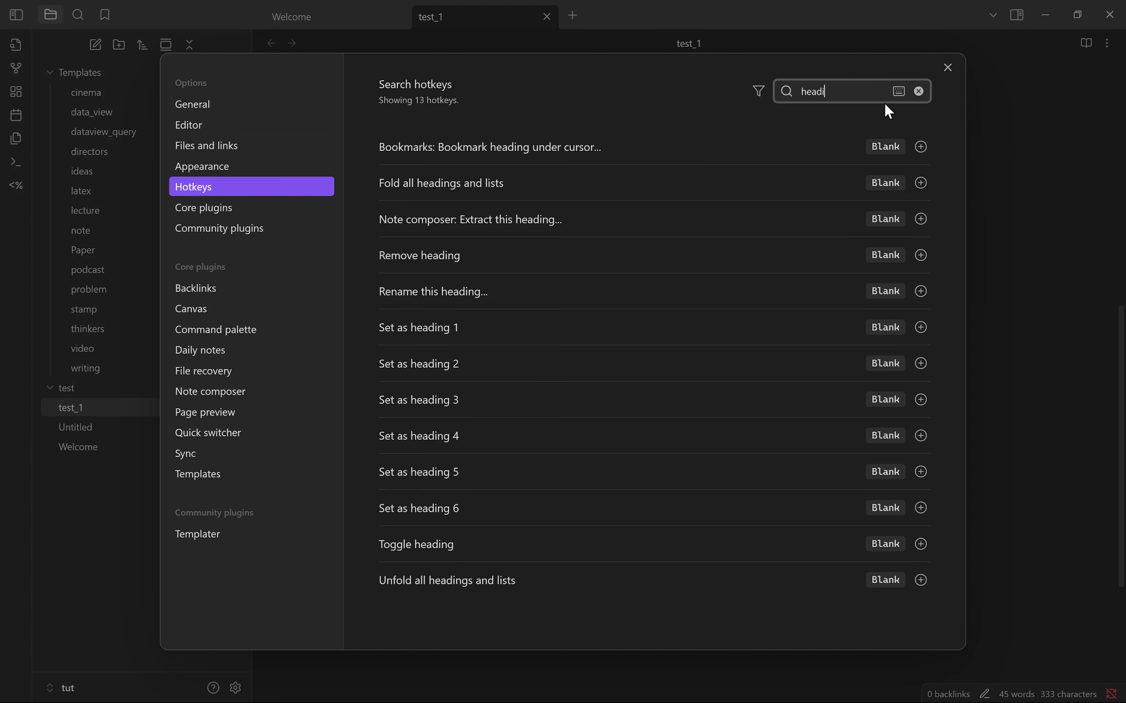
left_click(912, 326)
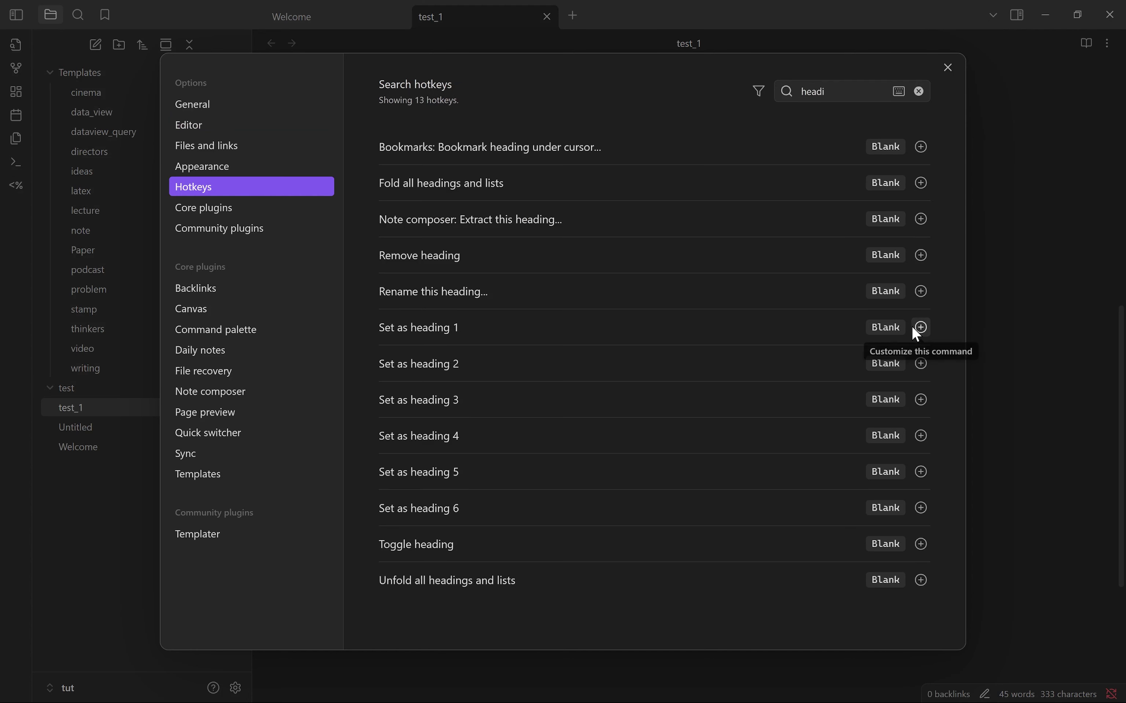
key("alt+1")
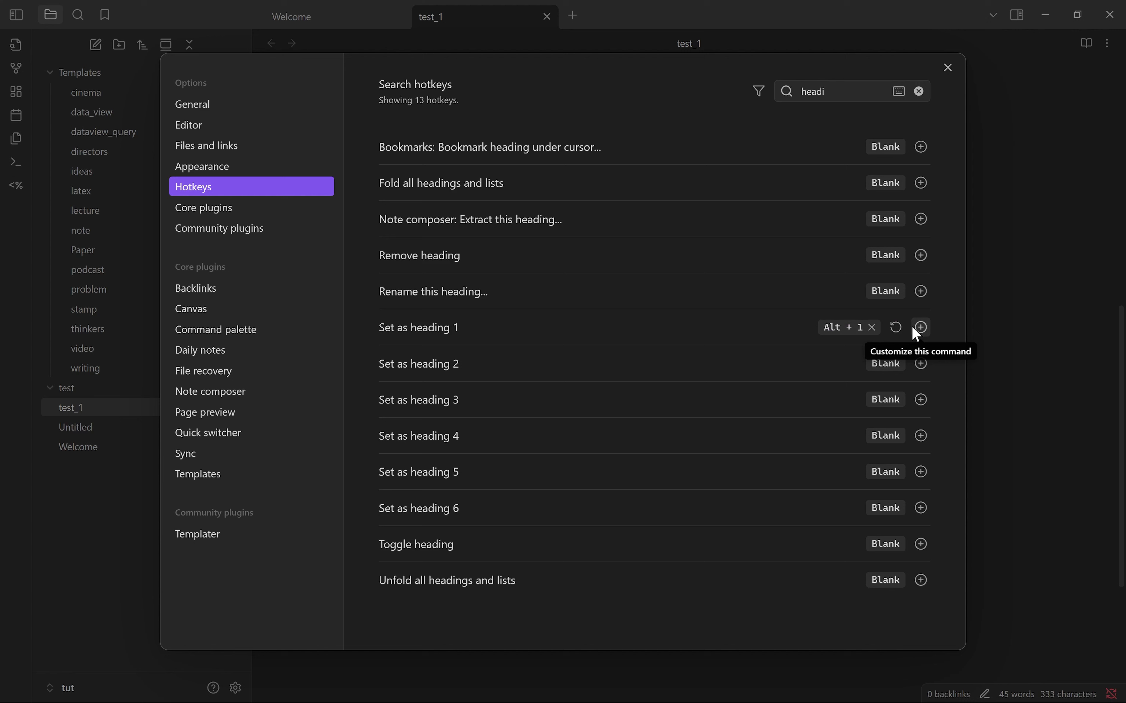
left_click(921, 364)
key("alt+2")
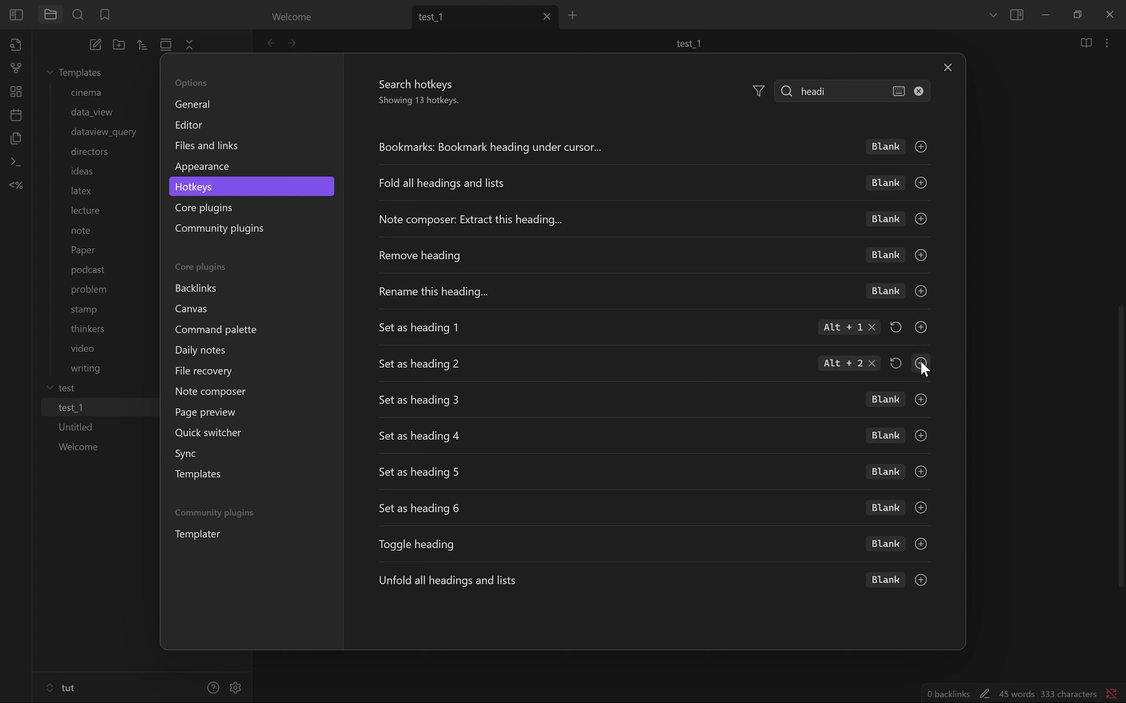
left_click(920, 400)
key("alt+3")
Step: Assign the hotkeys Alt+4, Alt+5 and Alt+6 to Set as heading 4, 5 and 6
left_click(919, 440)
key("alt+4")
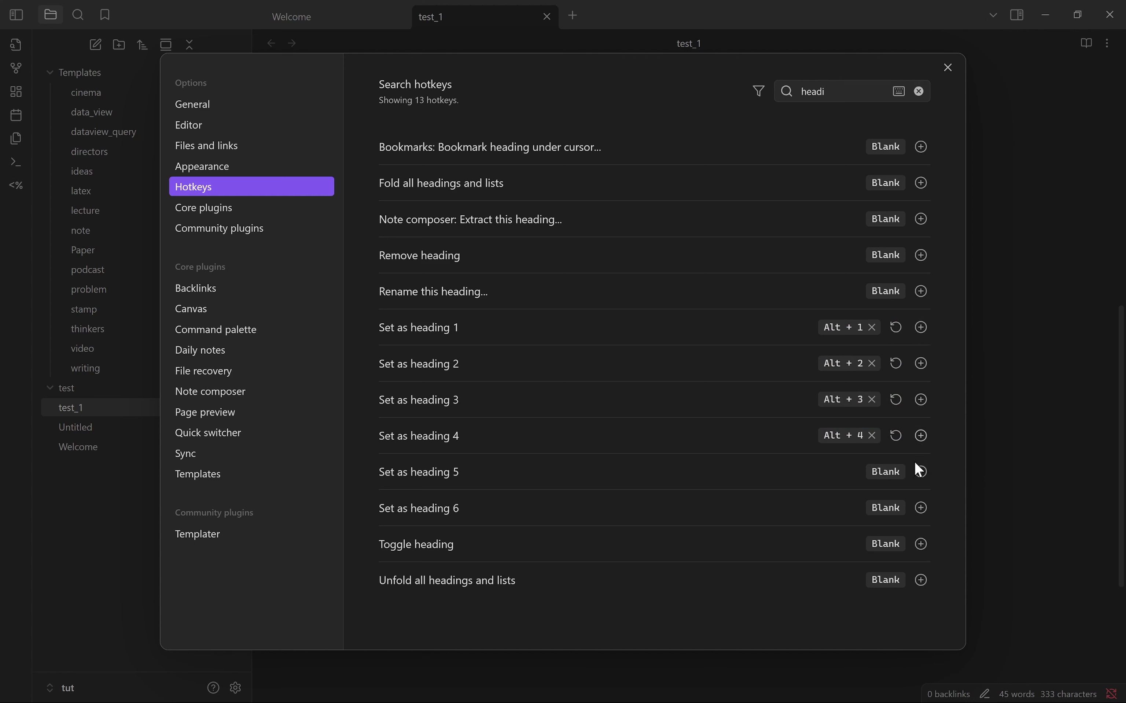
left_click(914, 474)
key("alt+5")
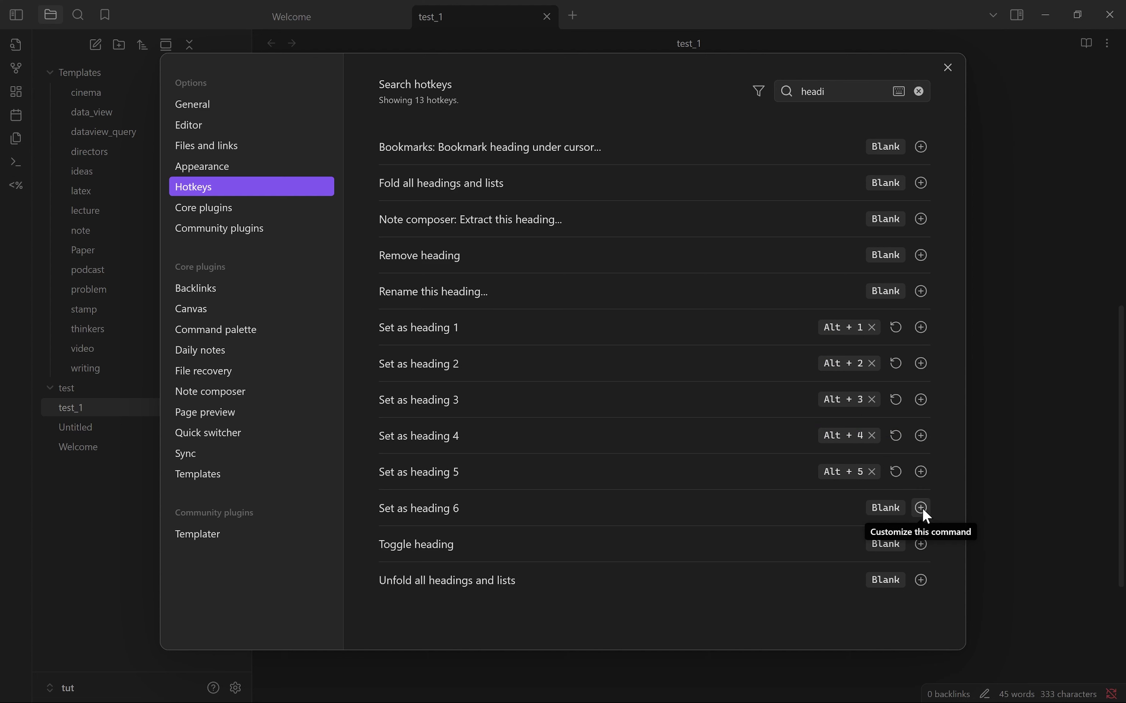
left_click(922, 508)
key("alt+6")
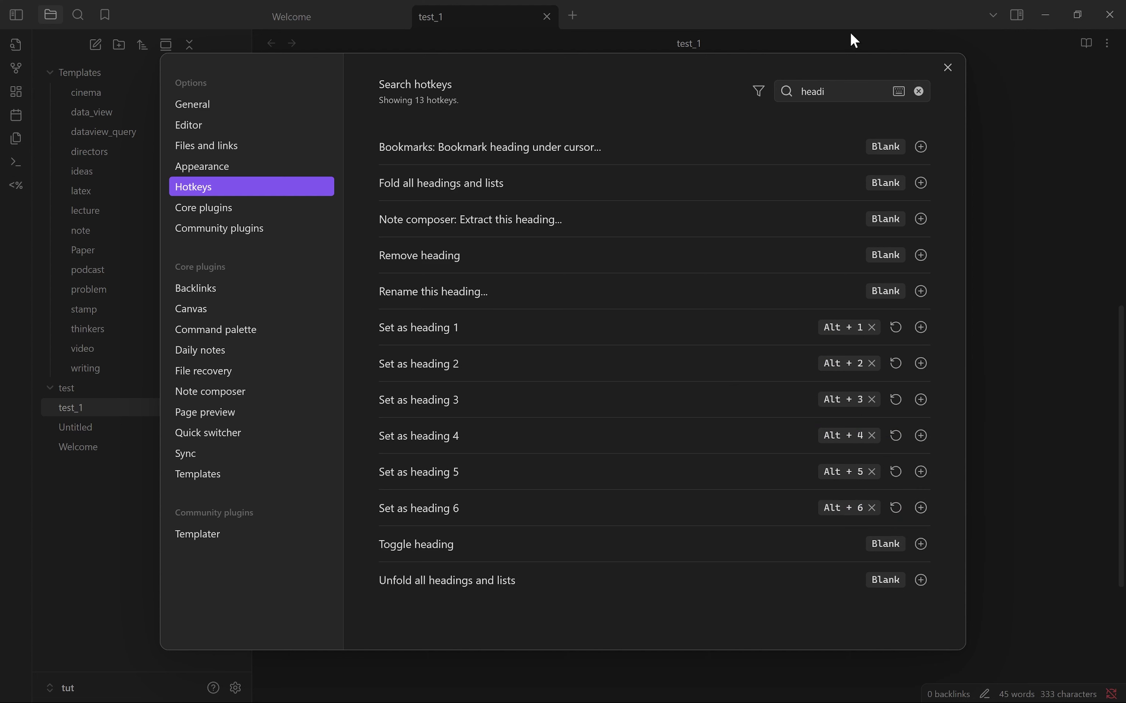
Step: Filter the hotkeys for "bul" and assign Alt+. to Toggle bullet list
left_click(864, 92)
key("ctrl+a")
key("BackSpace")
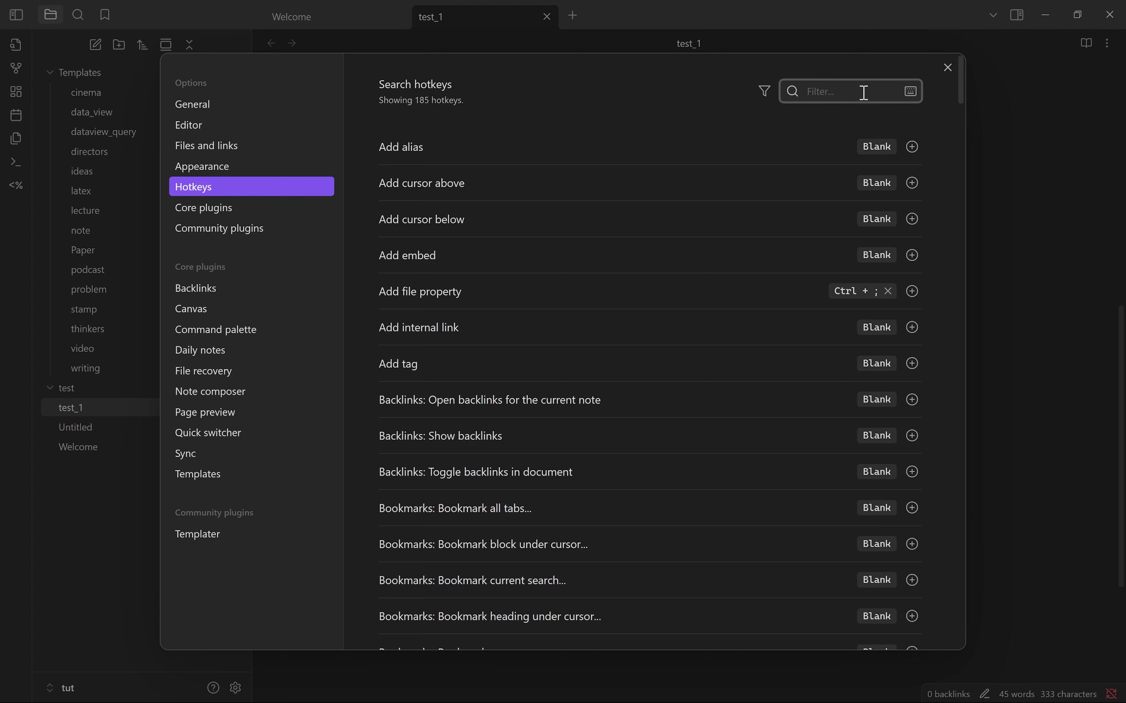
type("bul")
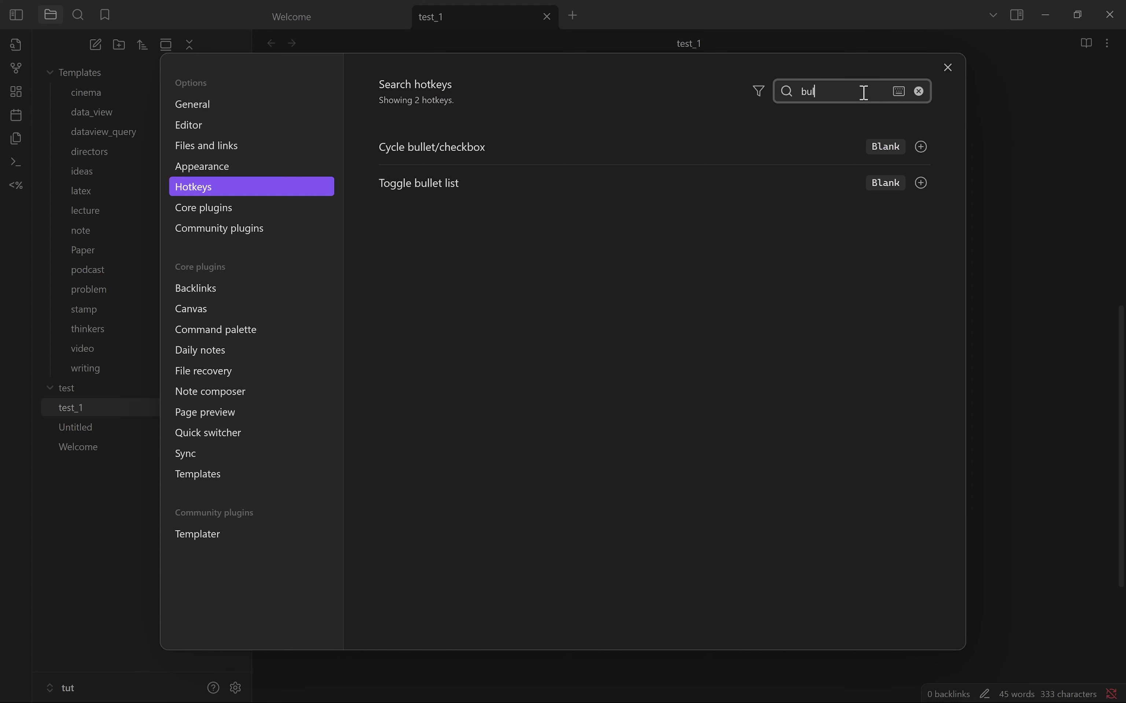
left_click(923, 186)
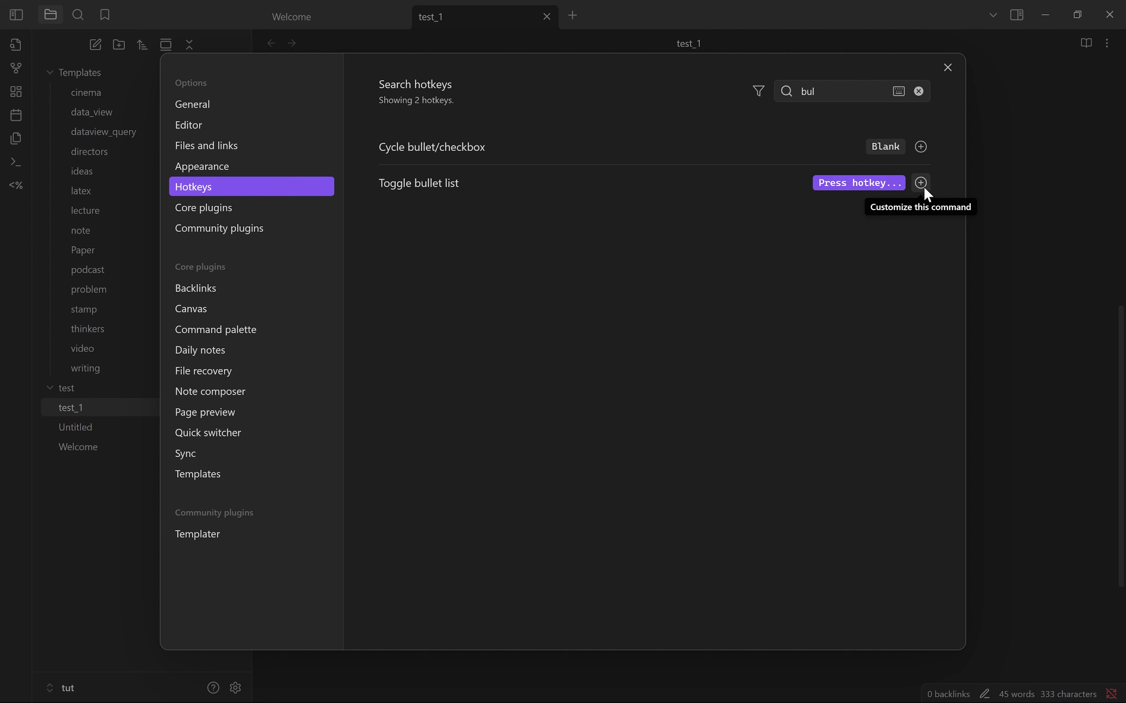
key("alt+b")
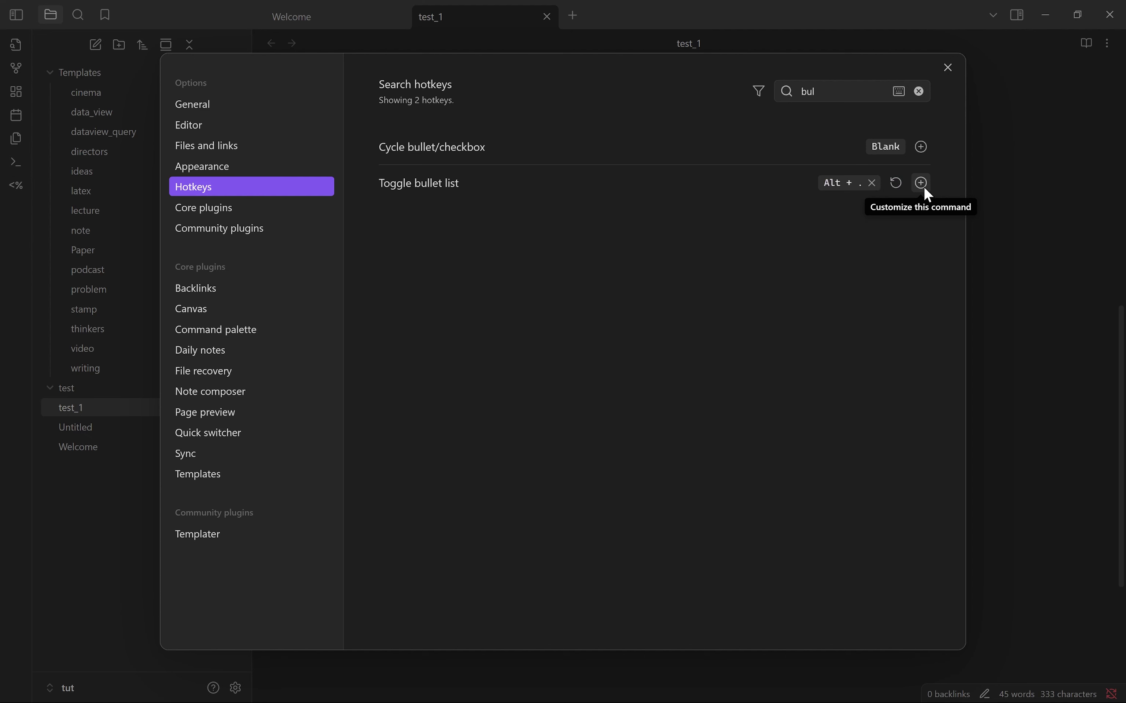
Step: Filter the hotkeys for "num", assign Alt+N to Toggle numbered list, and close the settings
left_click(847, 88)
key("ctrl+a")
key("BackSpace")
type("num")
left_click(921, 145)
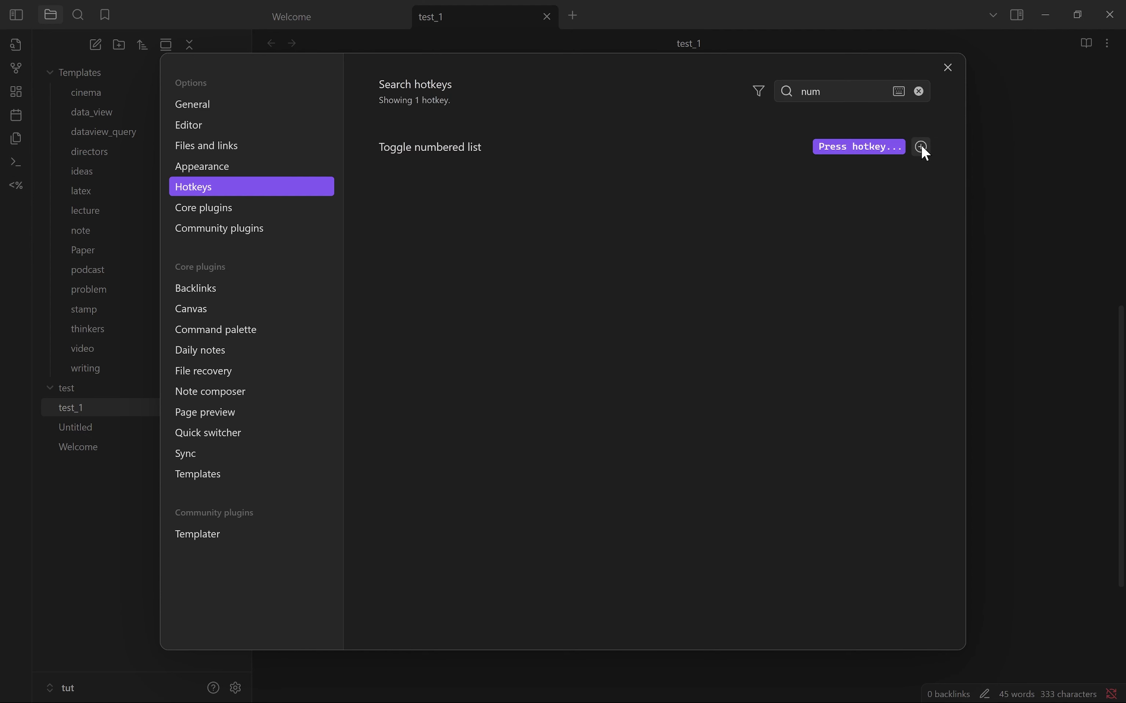
key("alt+n")
key("Escape")
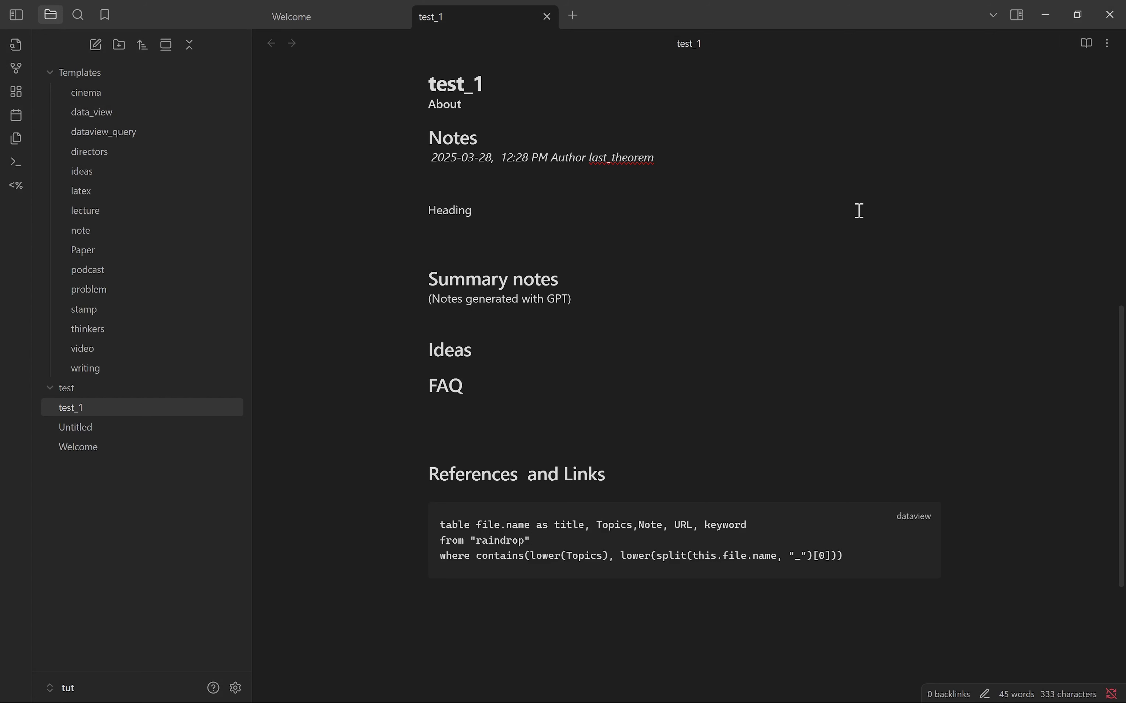
Step: Turn the "Heading" line below the stamp into a level 1 heading and add blank lines beneath it
left_click(495, 214)
key("alt+1")
key("Return")
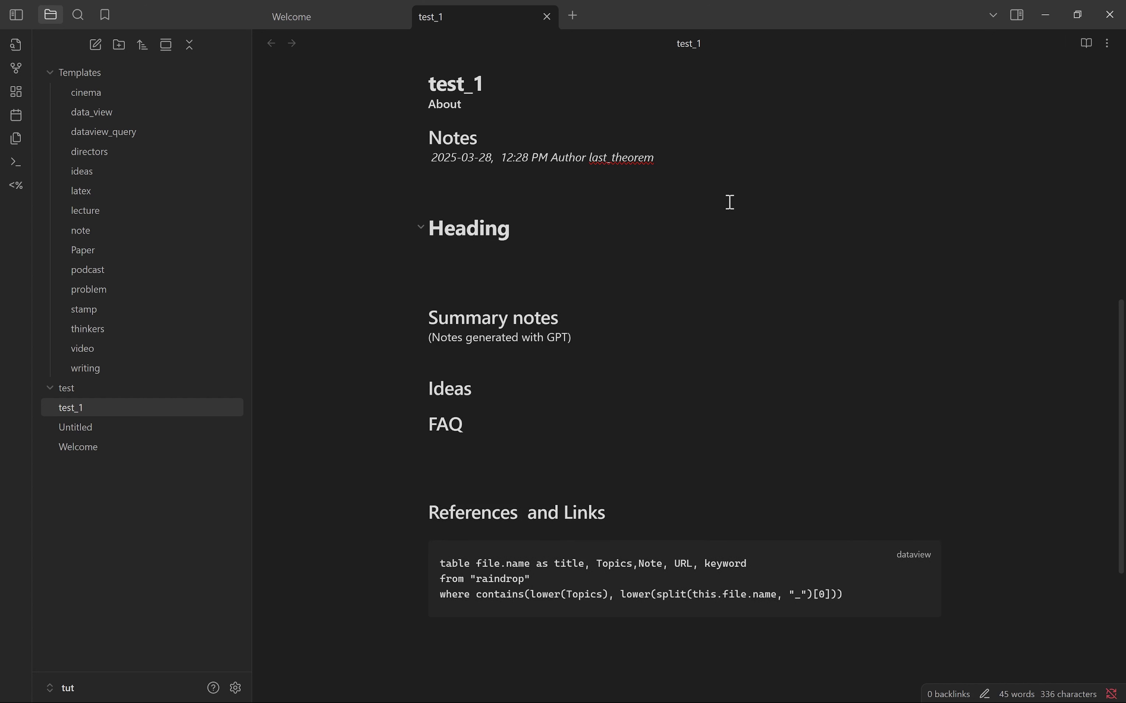
left_click(622, 228)
double_click(622, 228)
left_click(622, 227)
key("Return")
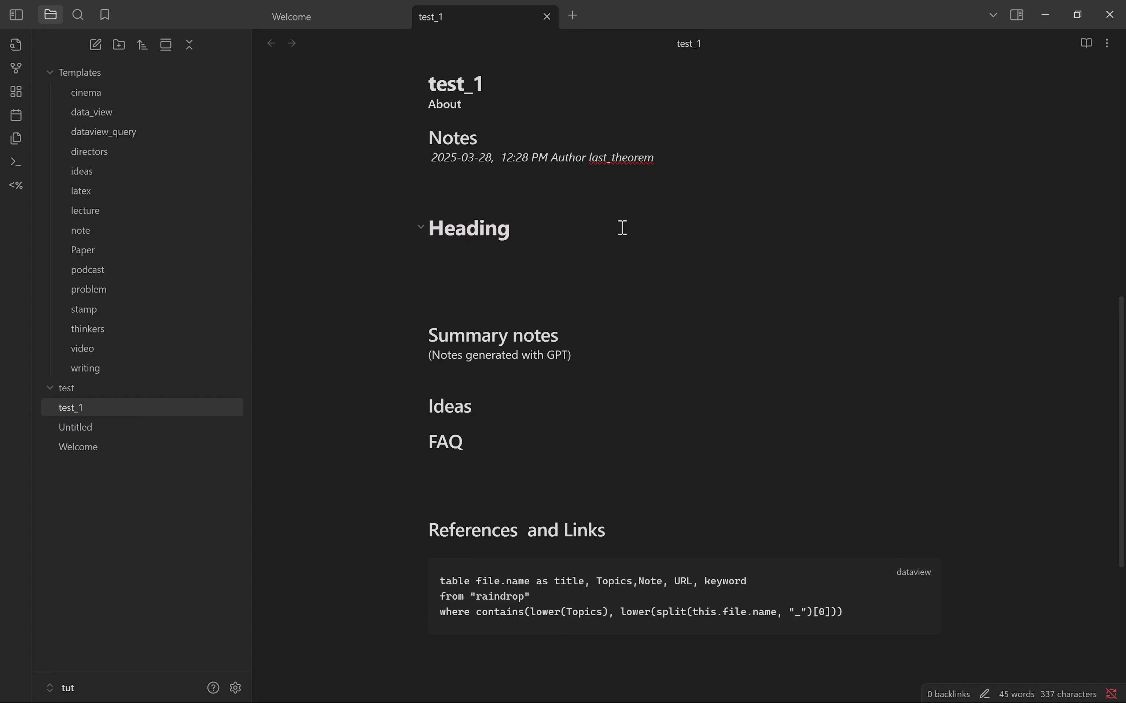
Step: Enter the lines "Heading 2", "Heading 3", "Heading 4" and "Heading 5" below the level 1 heading in test_1
type("Heading  2")
key("Return")
type("Heading ")
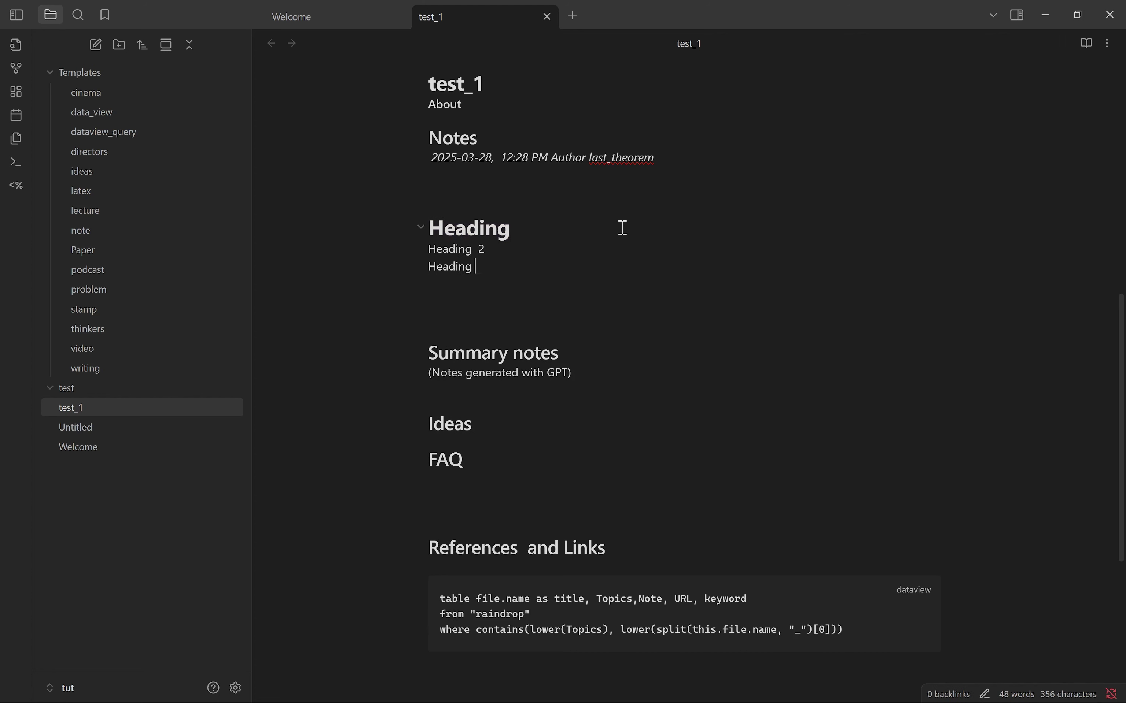
type(" 3")
key("Return")
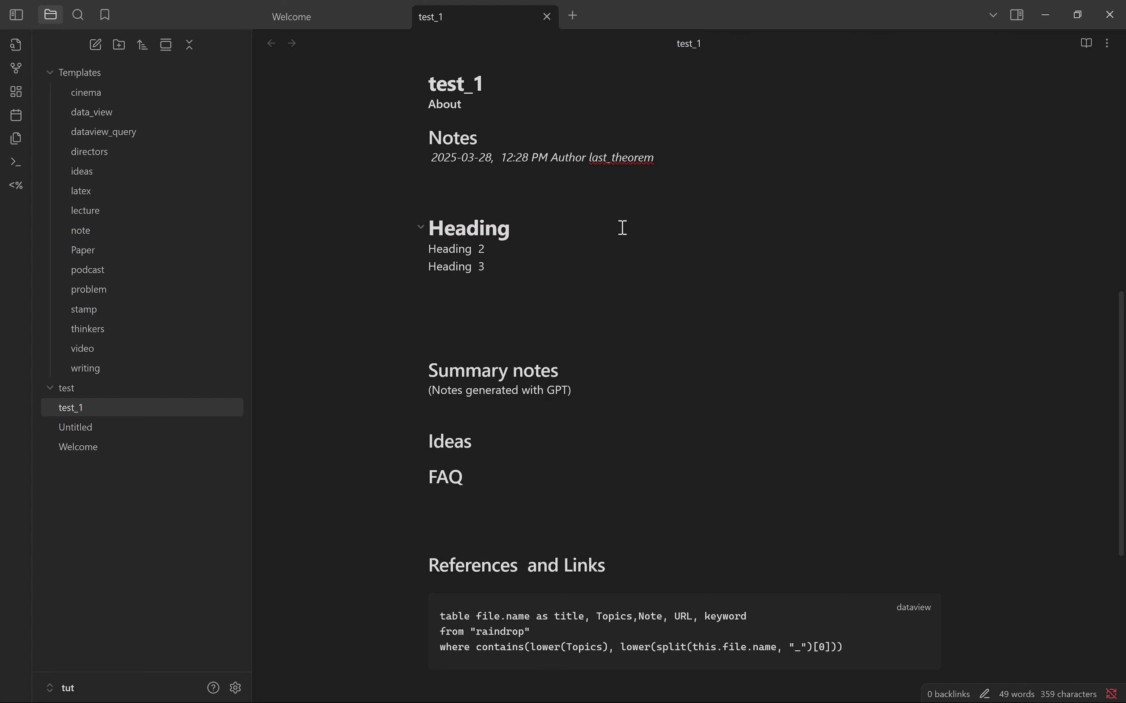
type("Heading  4")
key("Return")
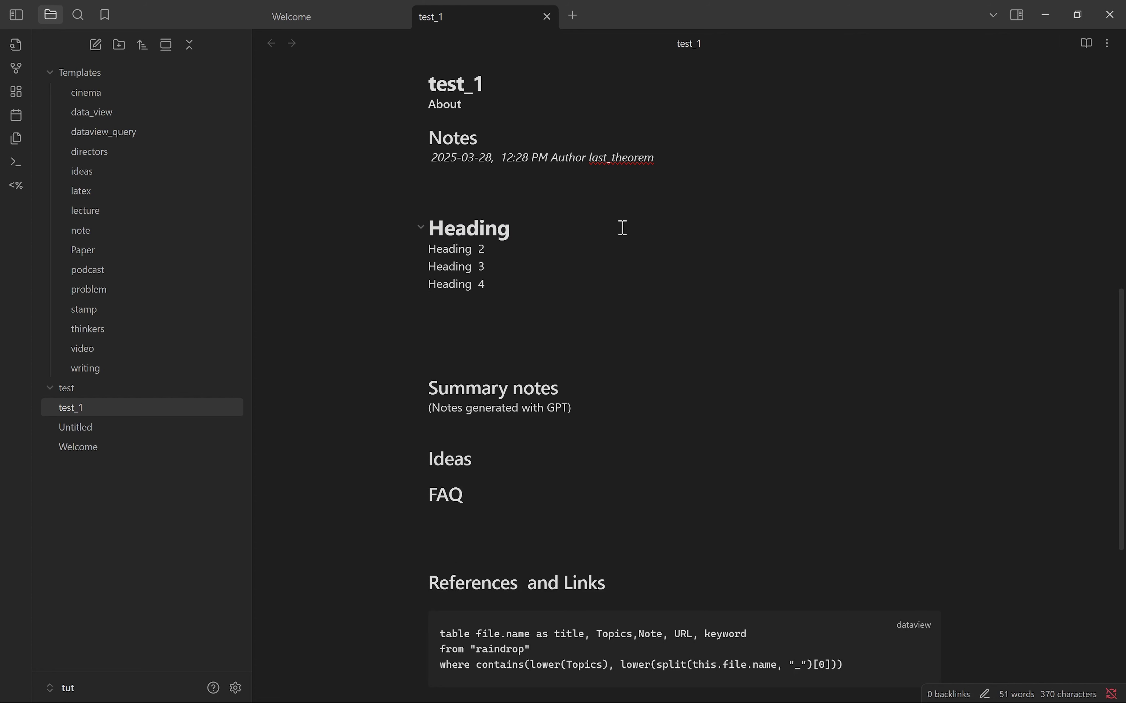
type("Heading  5")
key("Return")
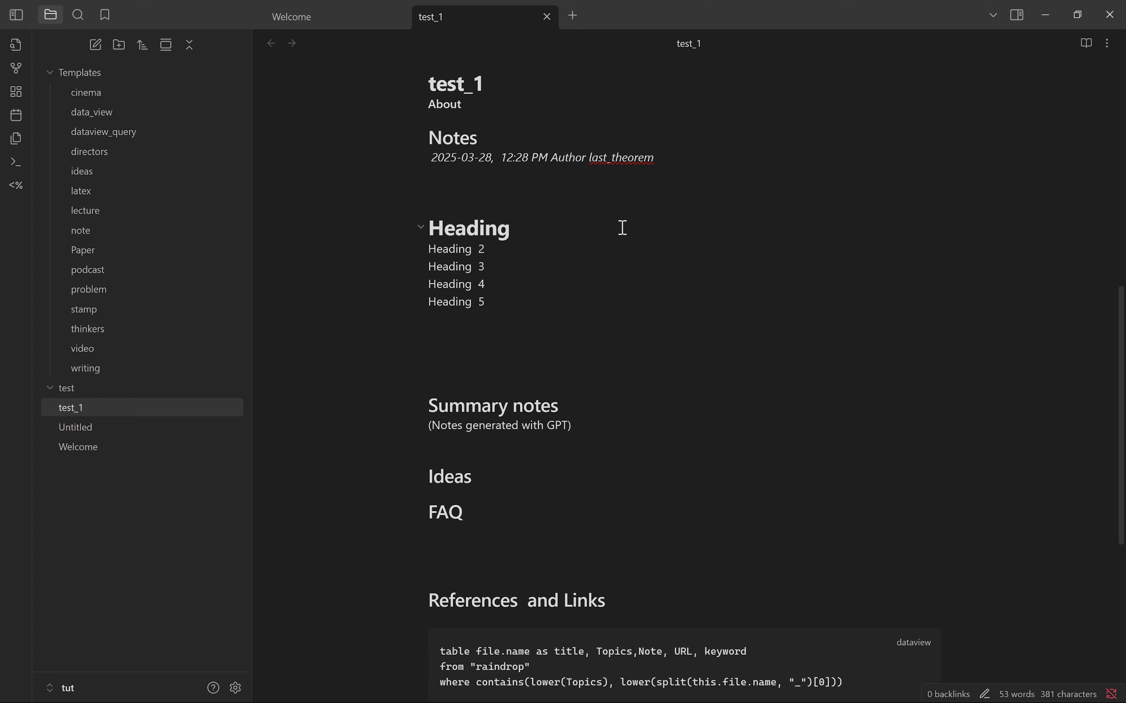